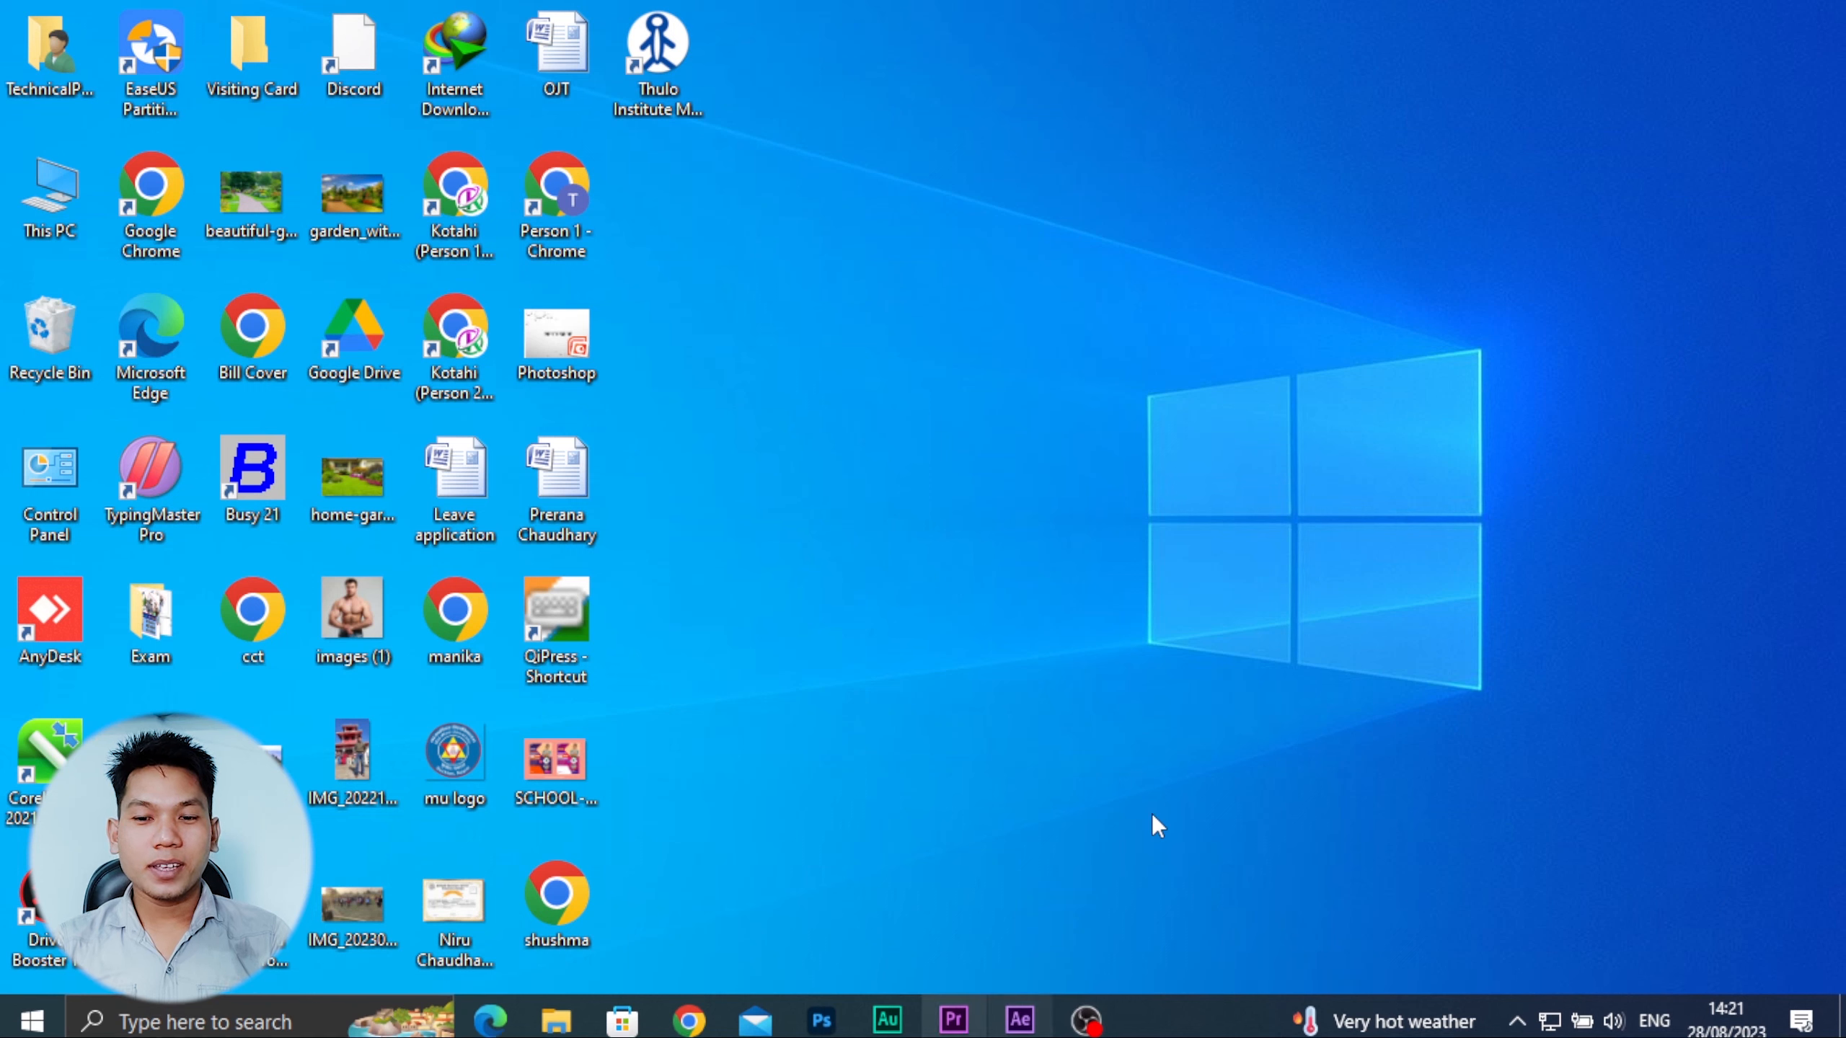
Refresh the desktop and start Microsoft Word with a blank document.
{"action": "right_click", "coordinate": [1093, 632]}
{"action": "left_click", "coordinate": [1170, 700]}
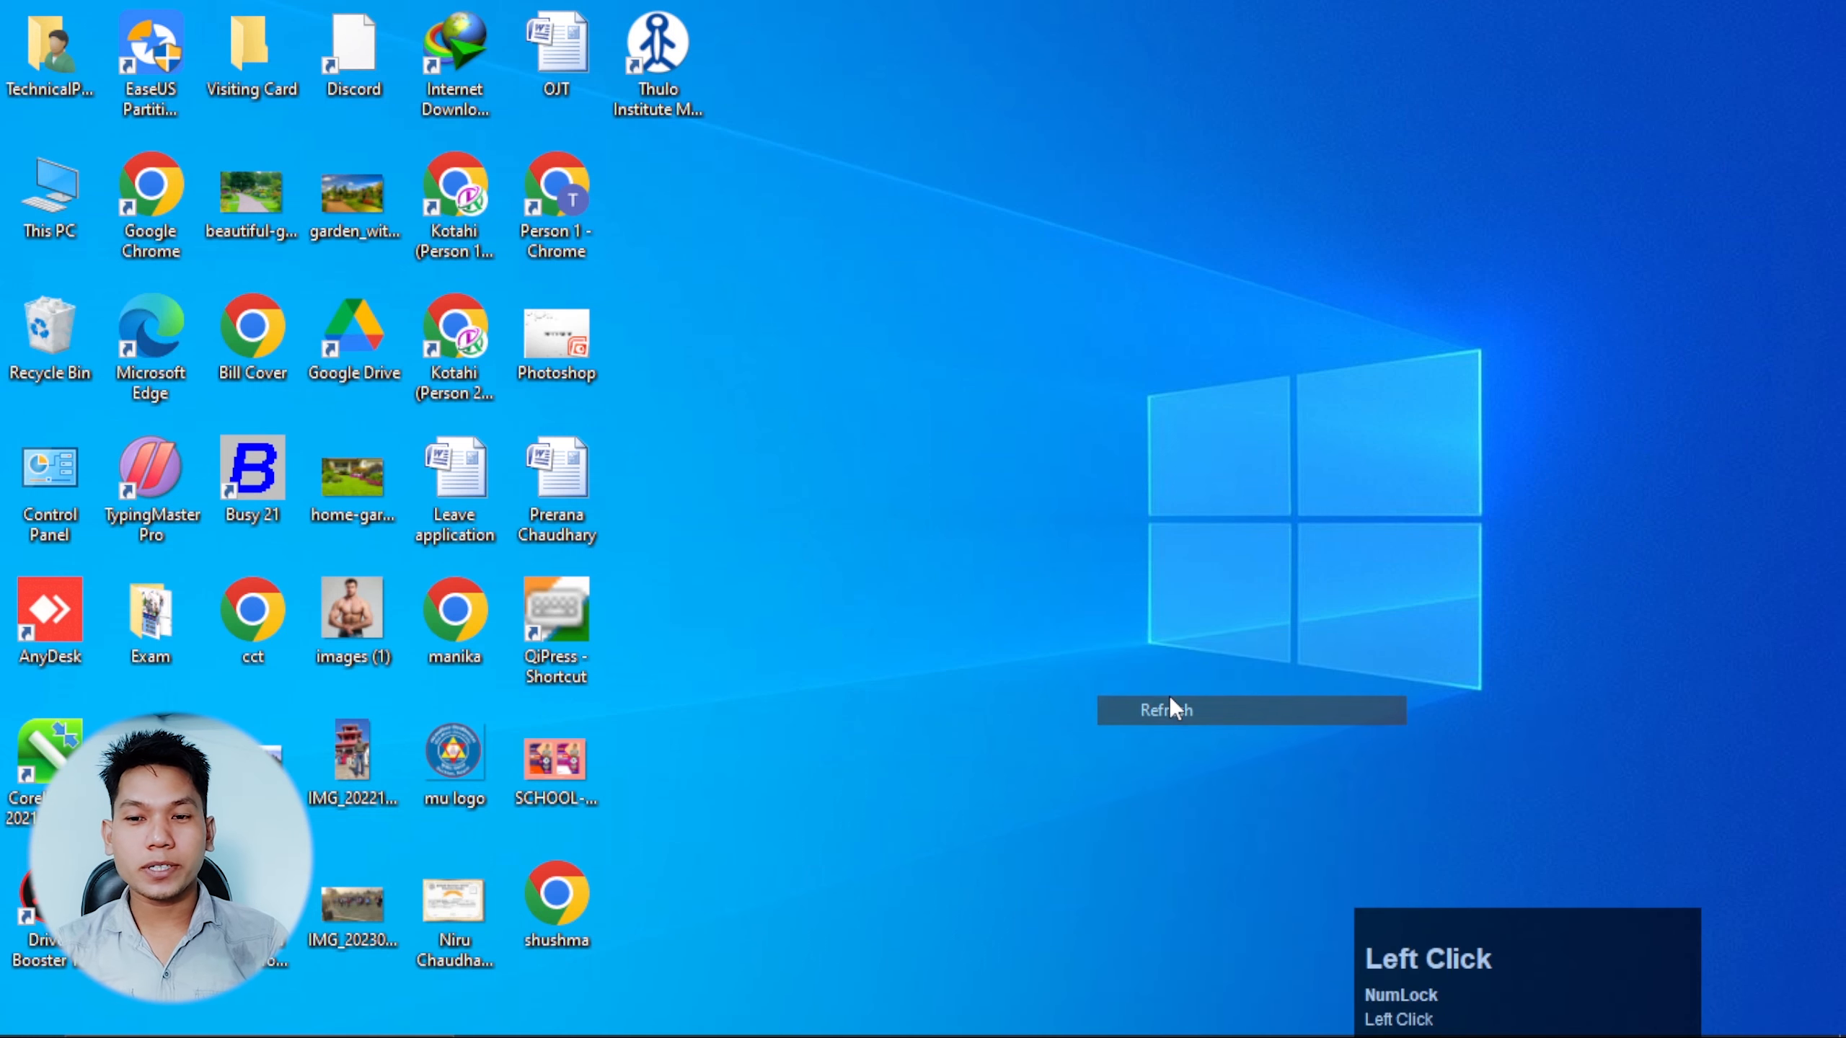
{"action": "key", "text": "super+r"}
{"action": "key", "text": "Return"}
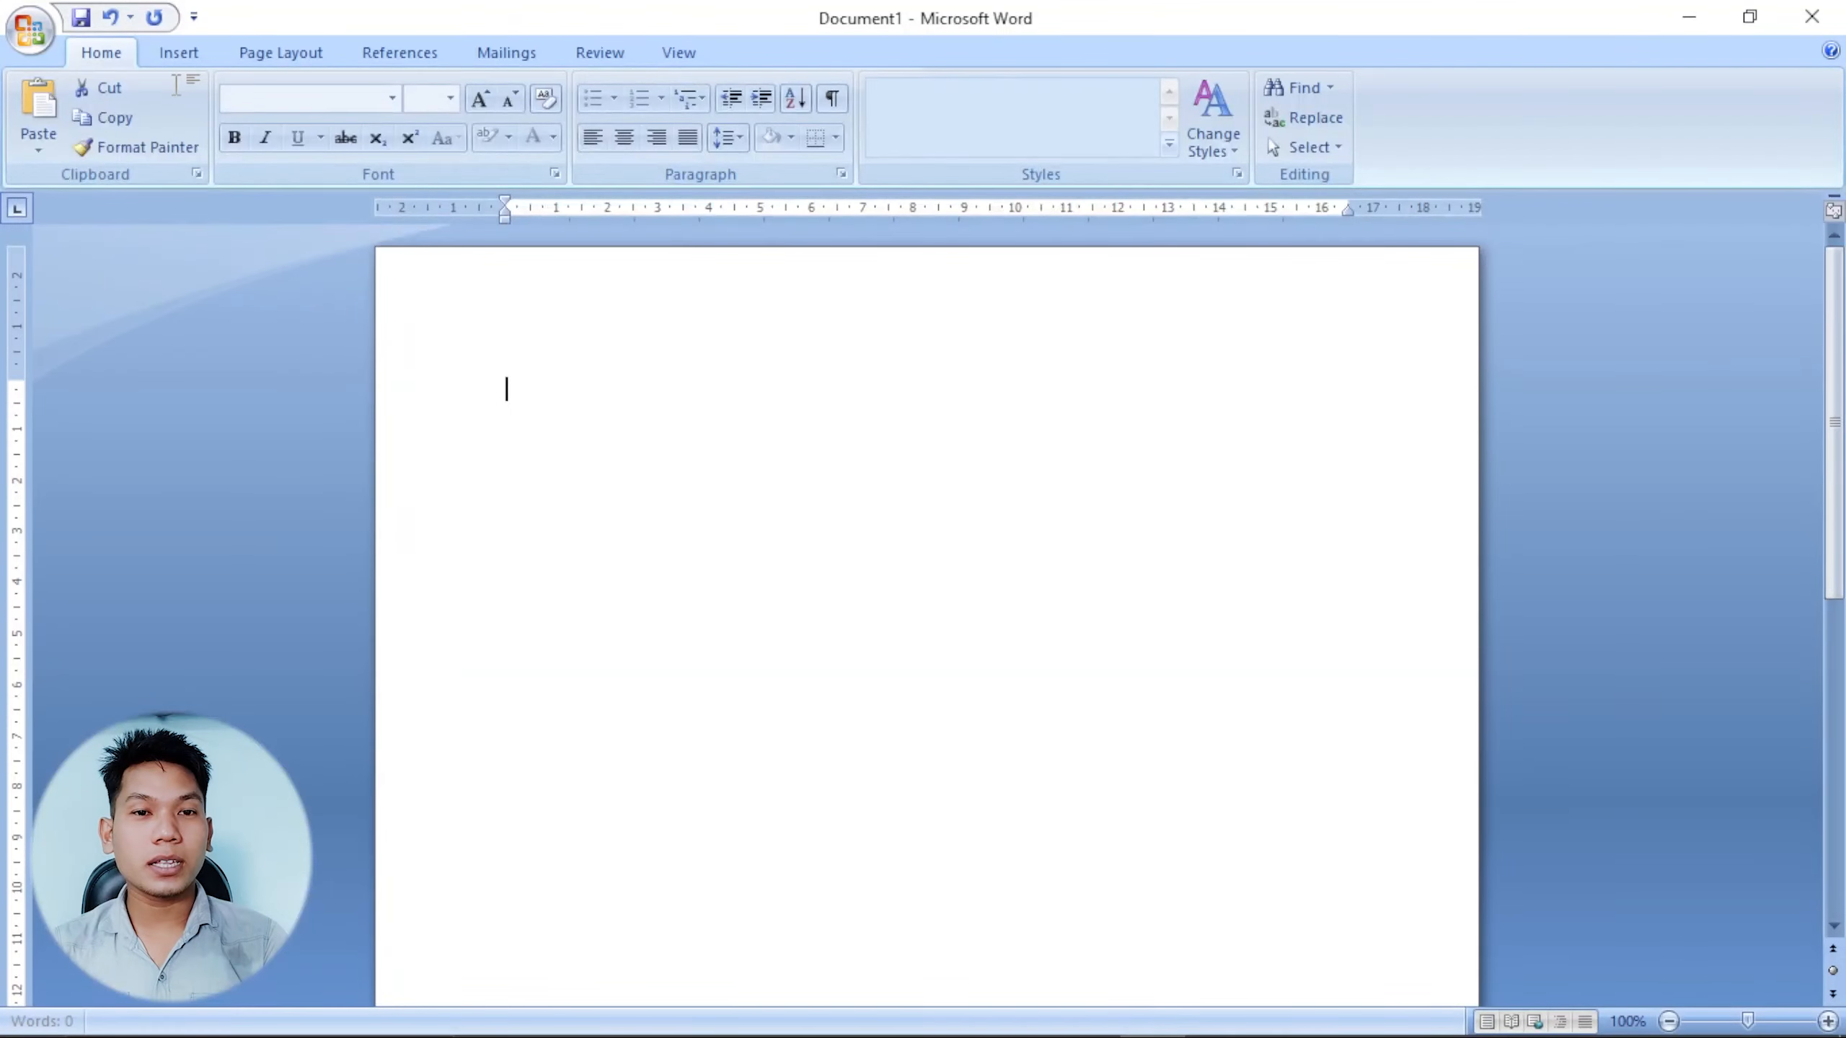
Open the Clip Art search and search for "computer" in all collections and all media file types.
{"action": "left_click", "coordinate": [180, 52]}
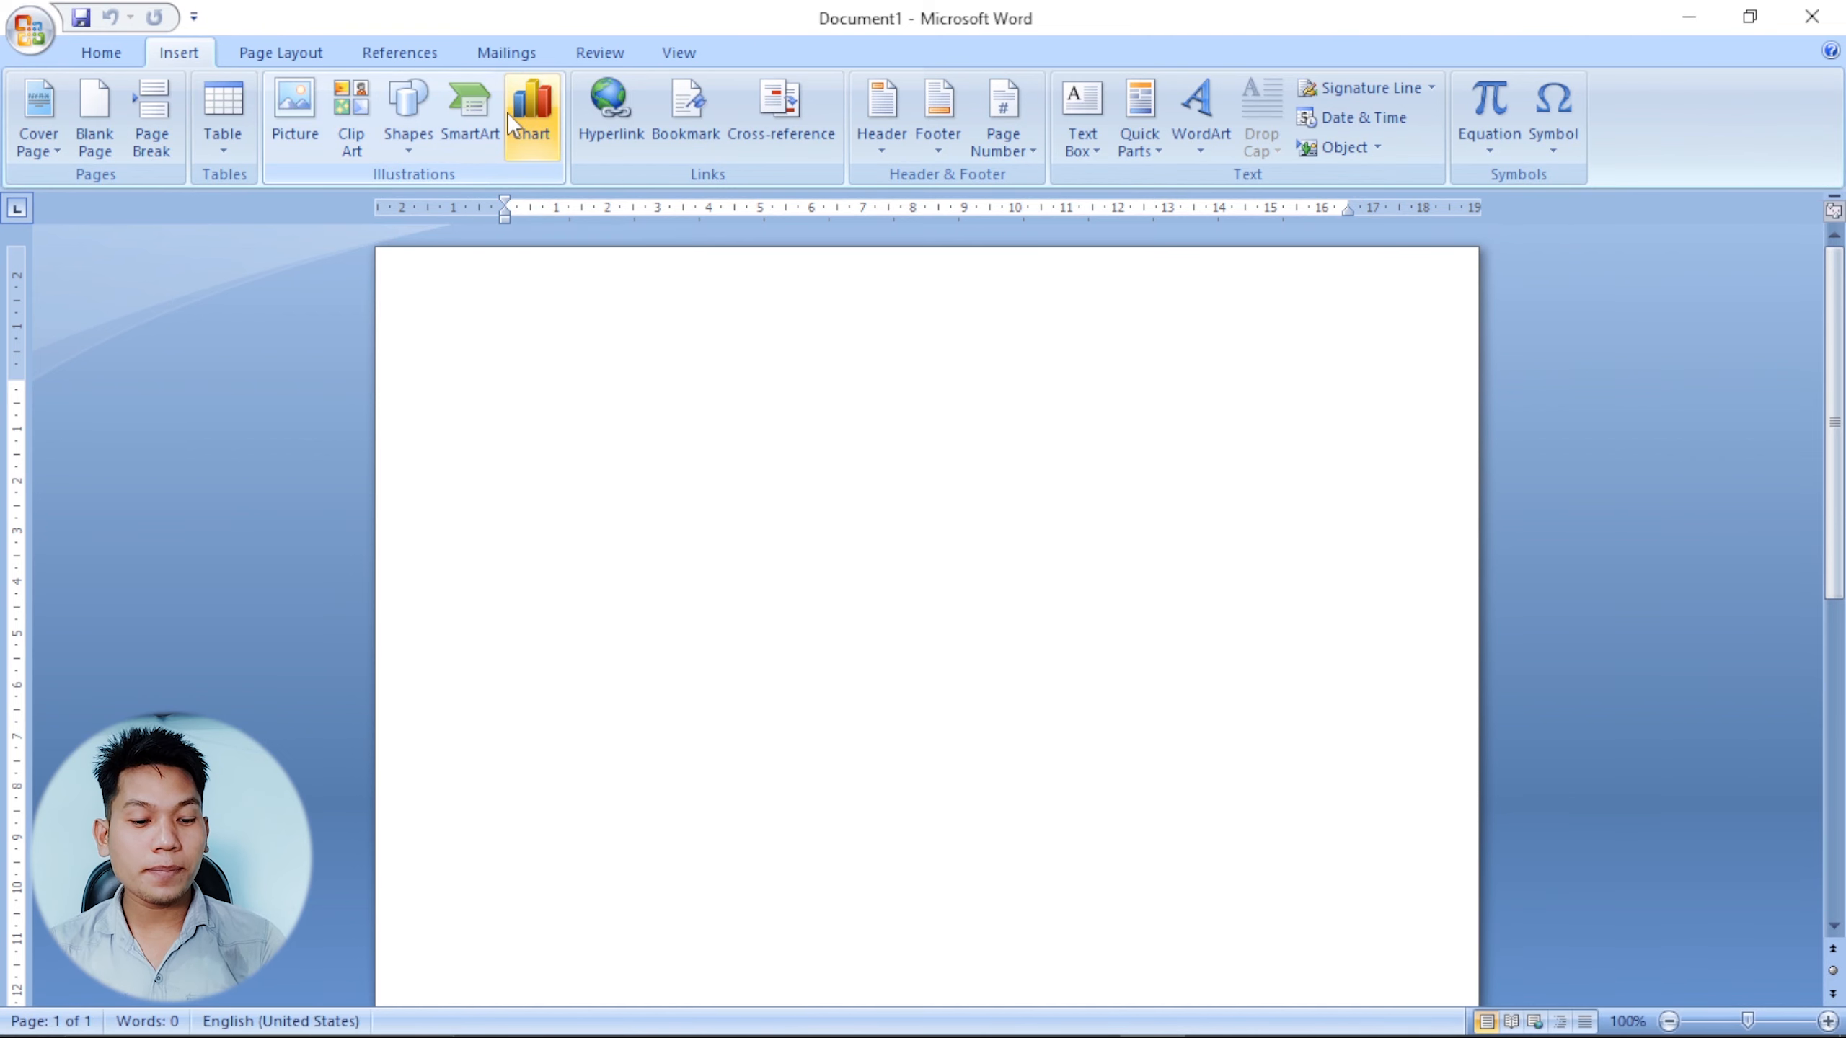
{"action": "key", "text": "ctrl+x"}
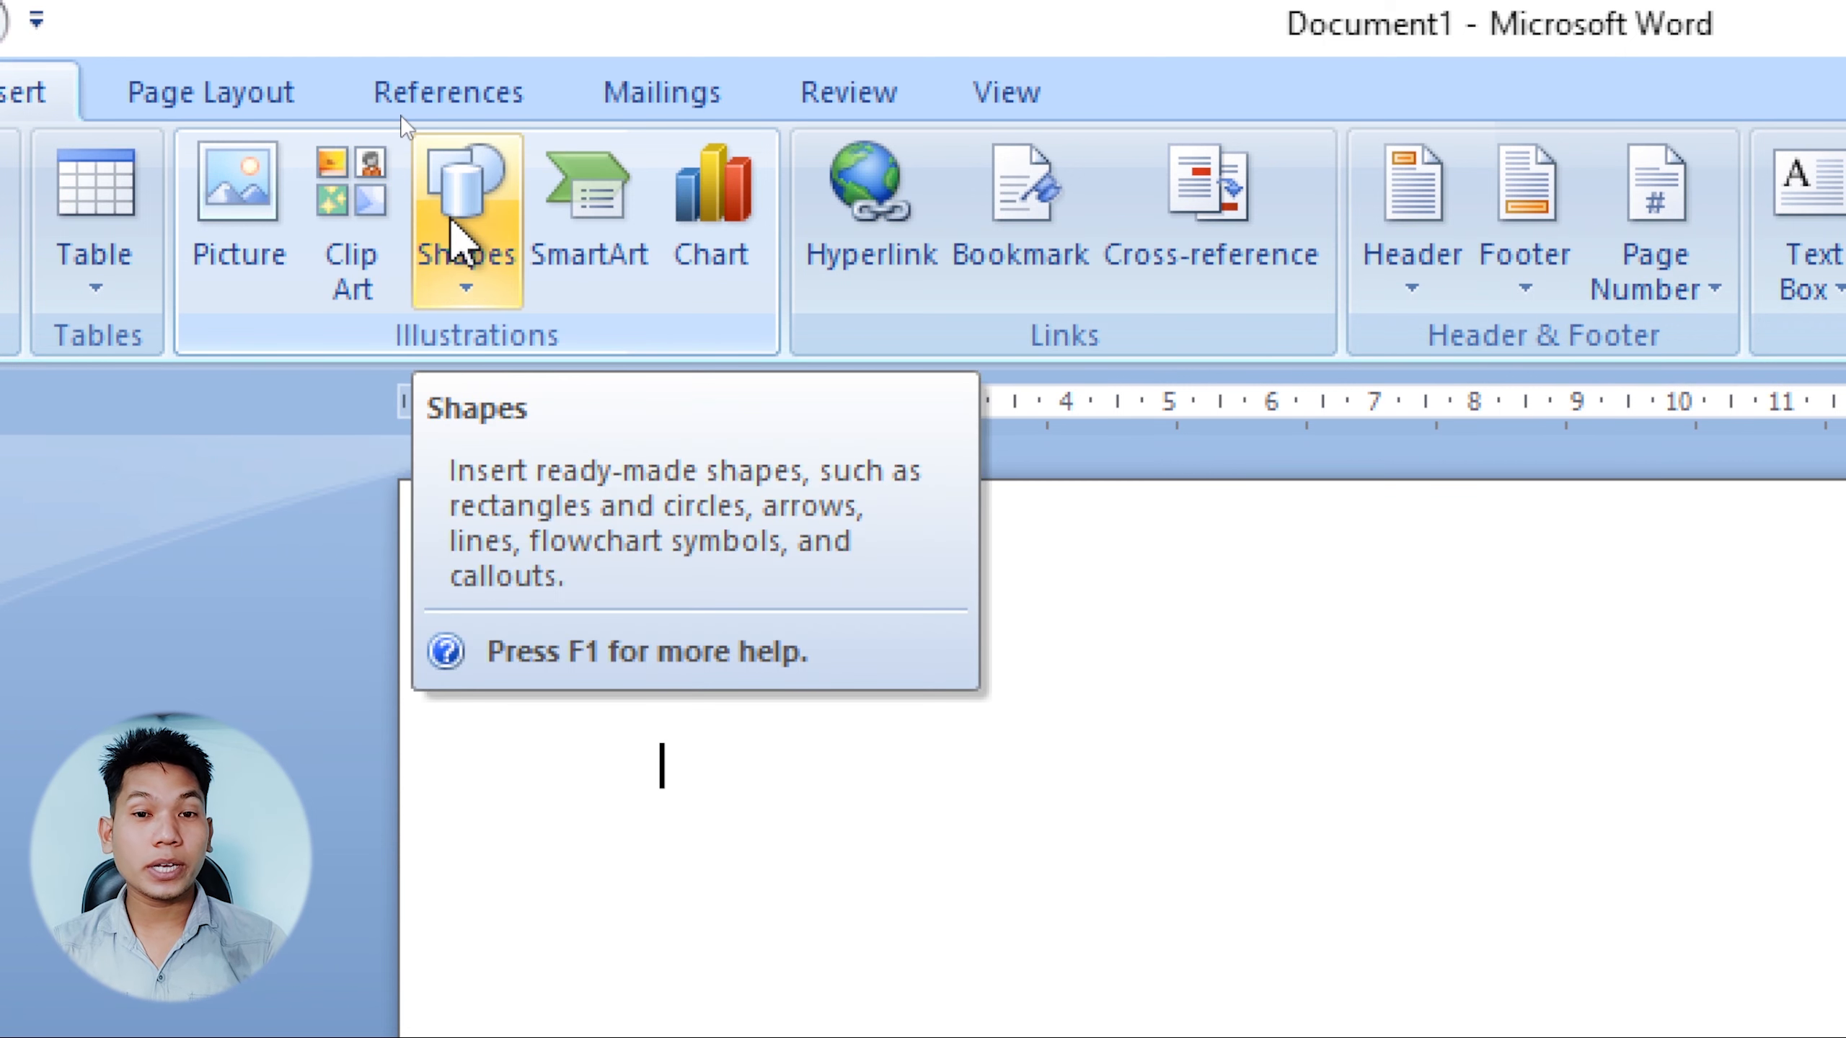
{"action": "key", "text": "ctrl+x"}
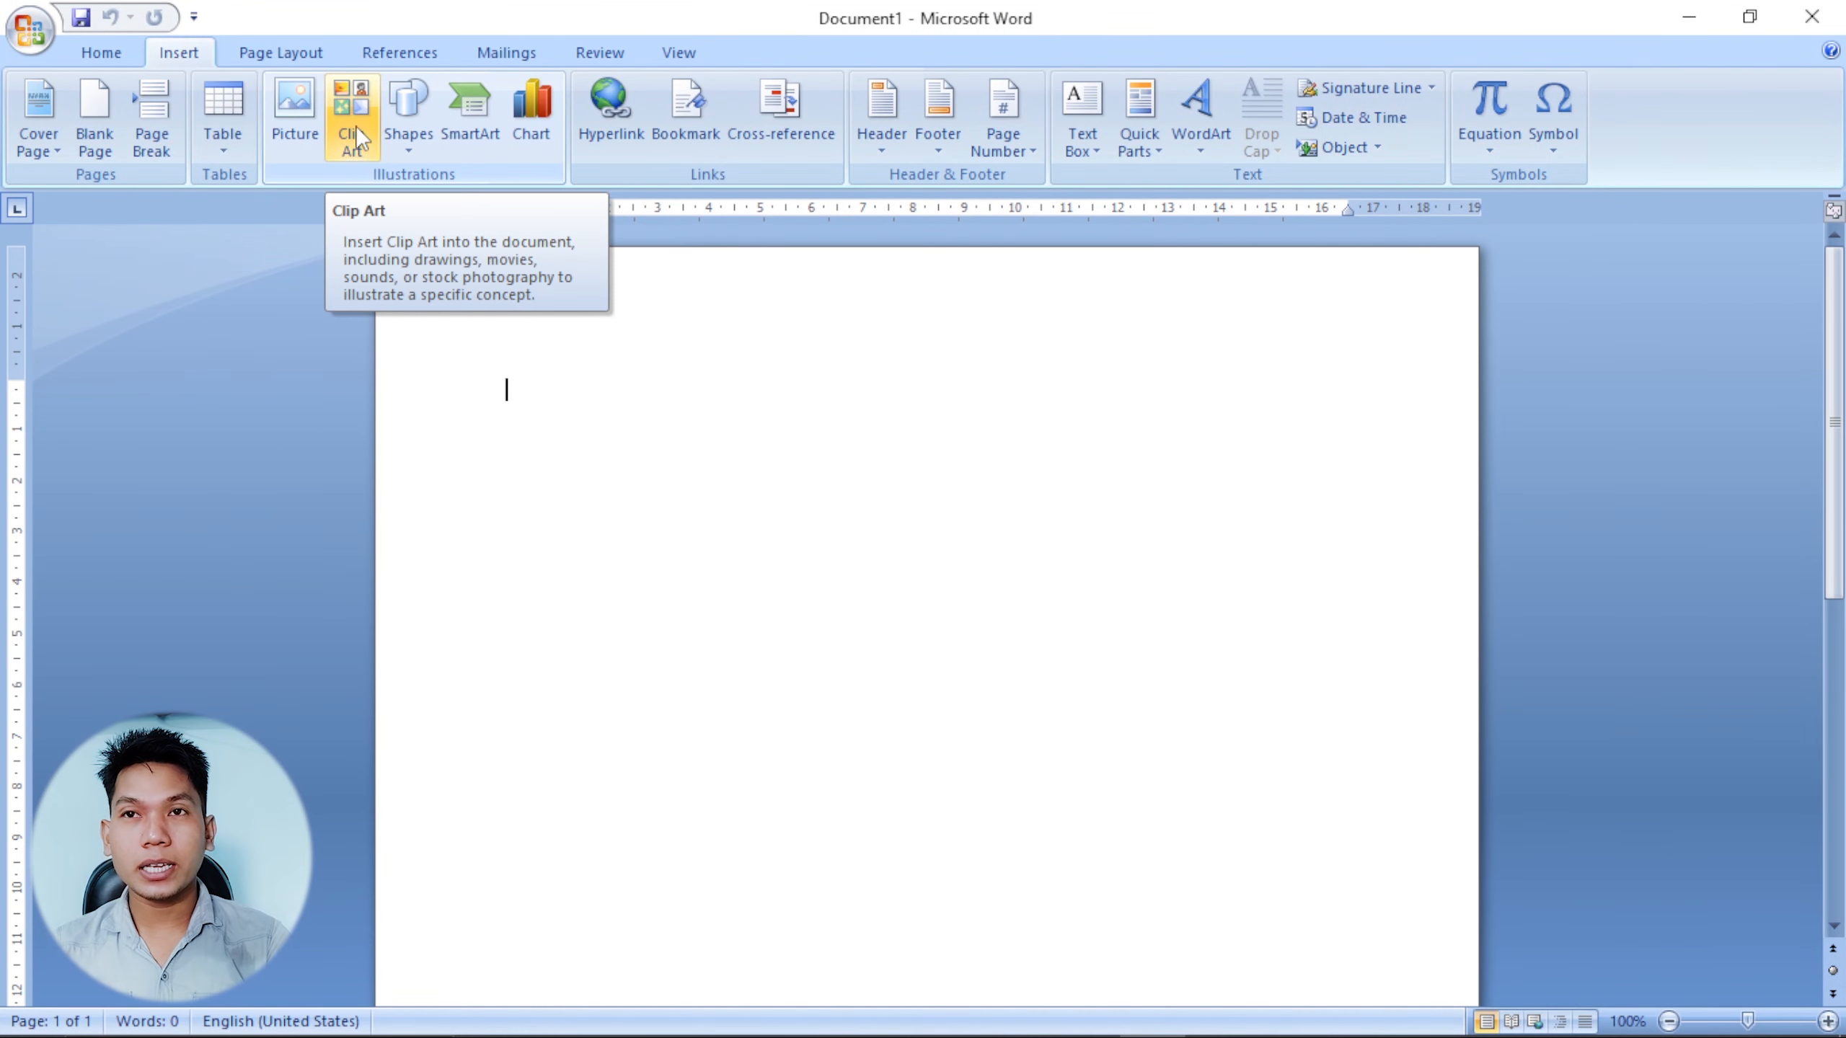
{"action": "left_click", "coordinate": [355, 126]}
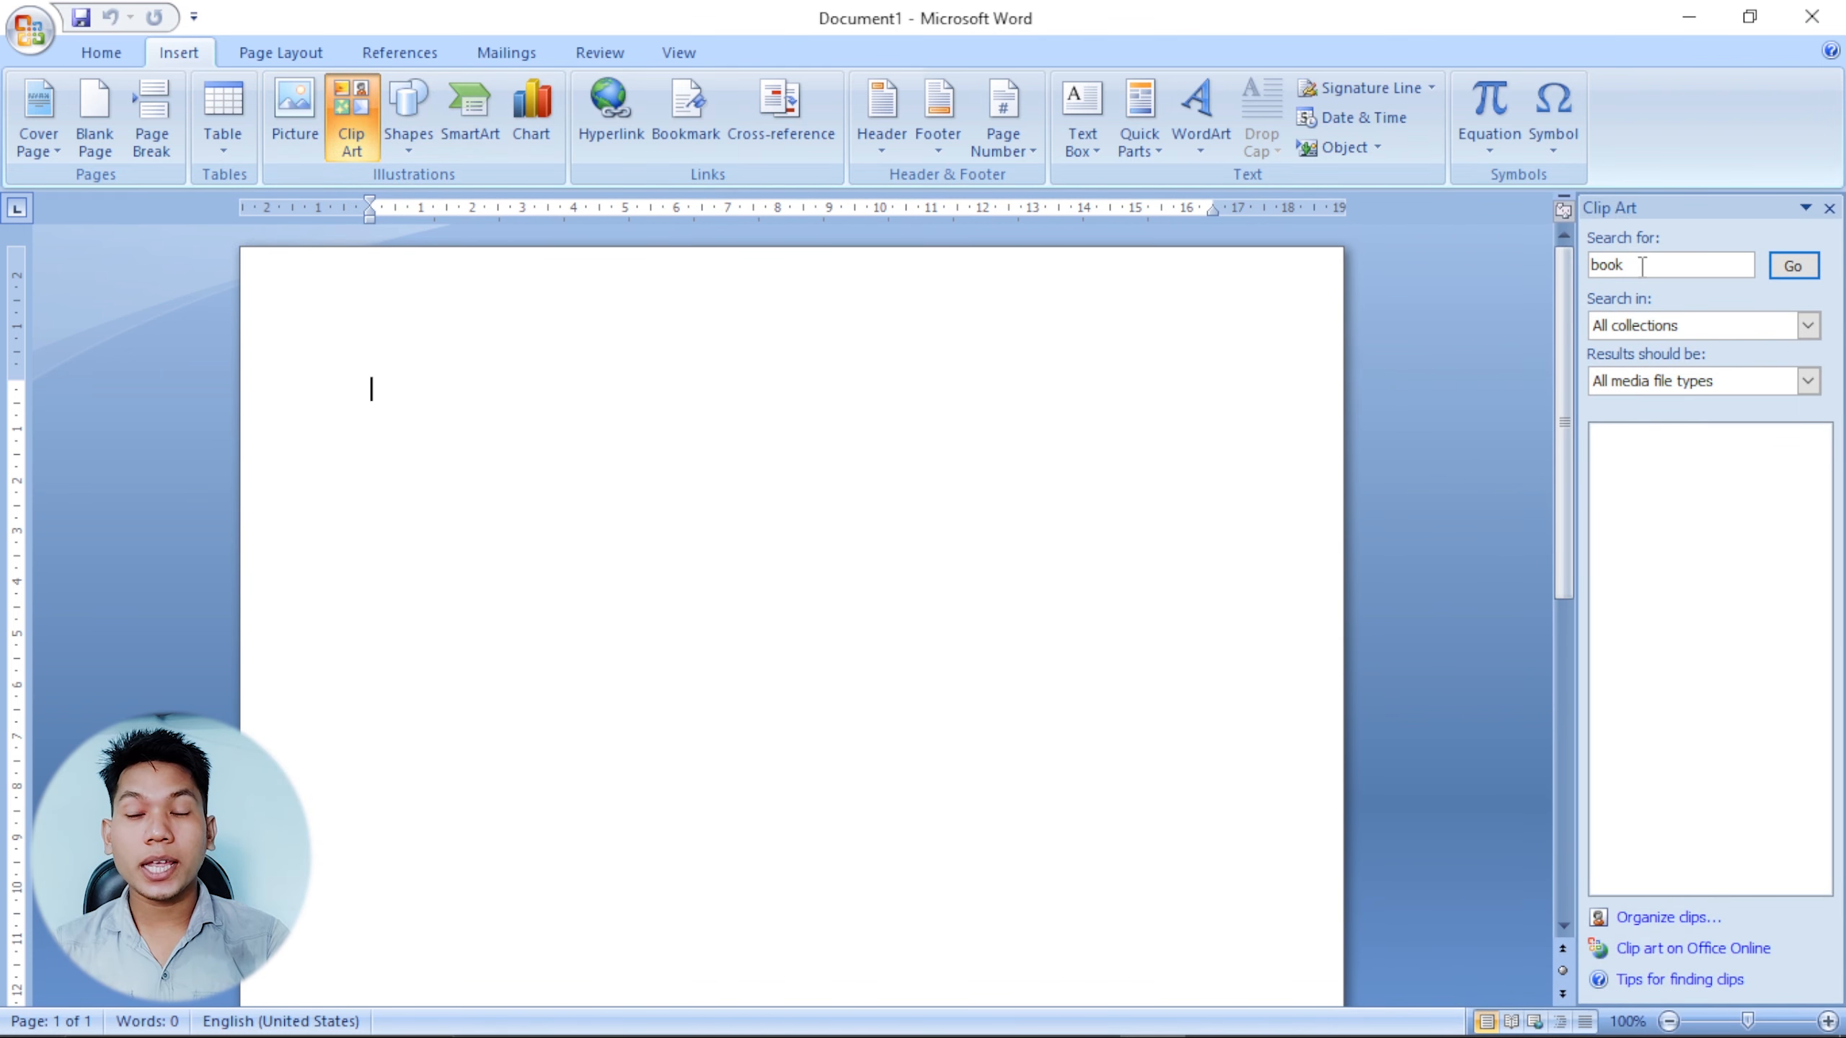
{"action": "left_click_drag", "start_coordinate": [1624, 265], "coordinate": [1558, 274]}
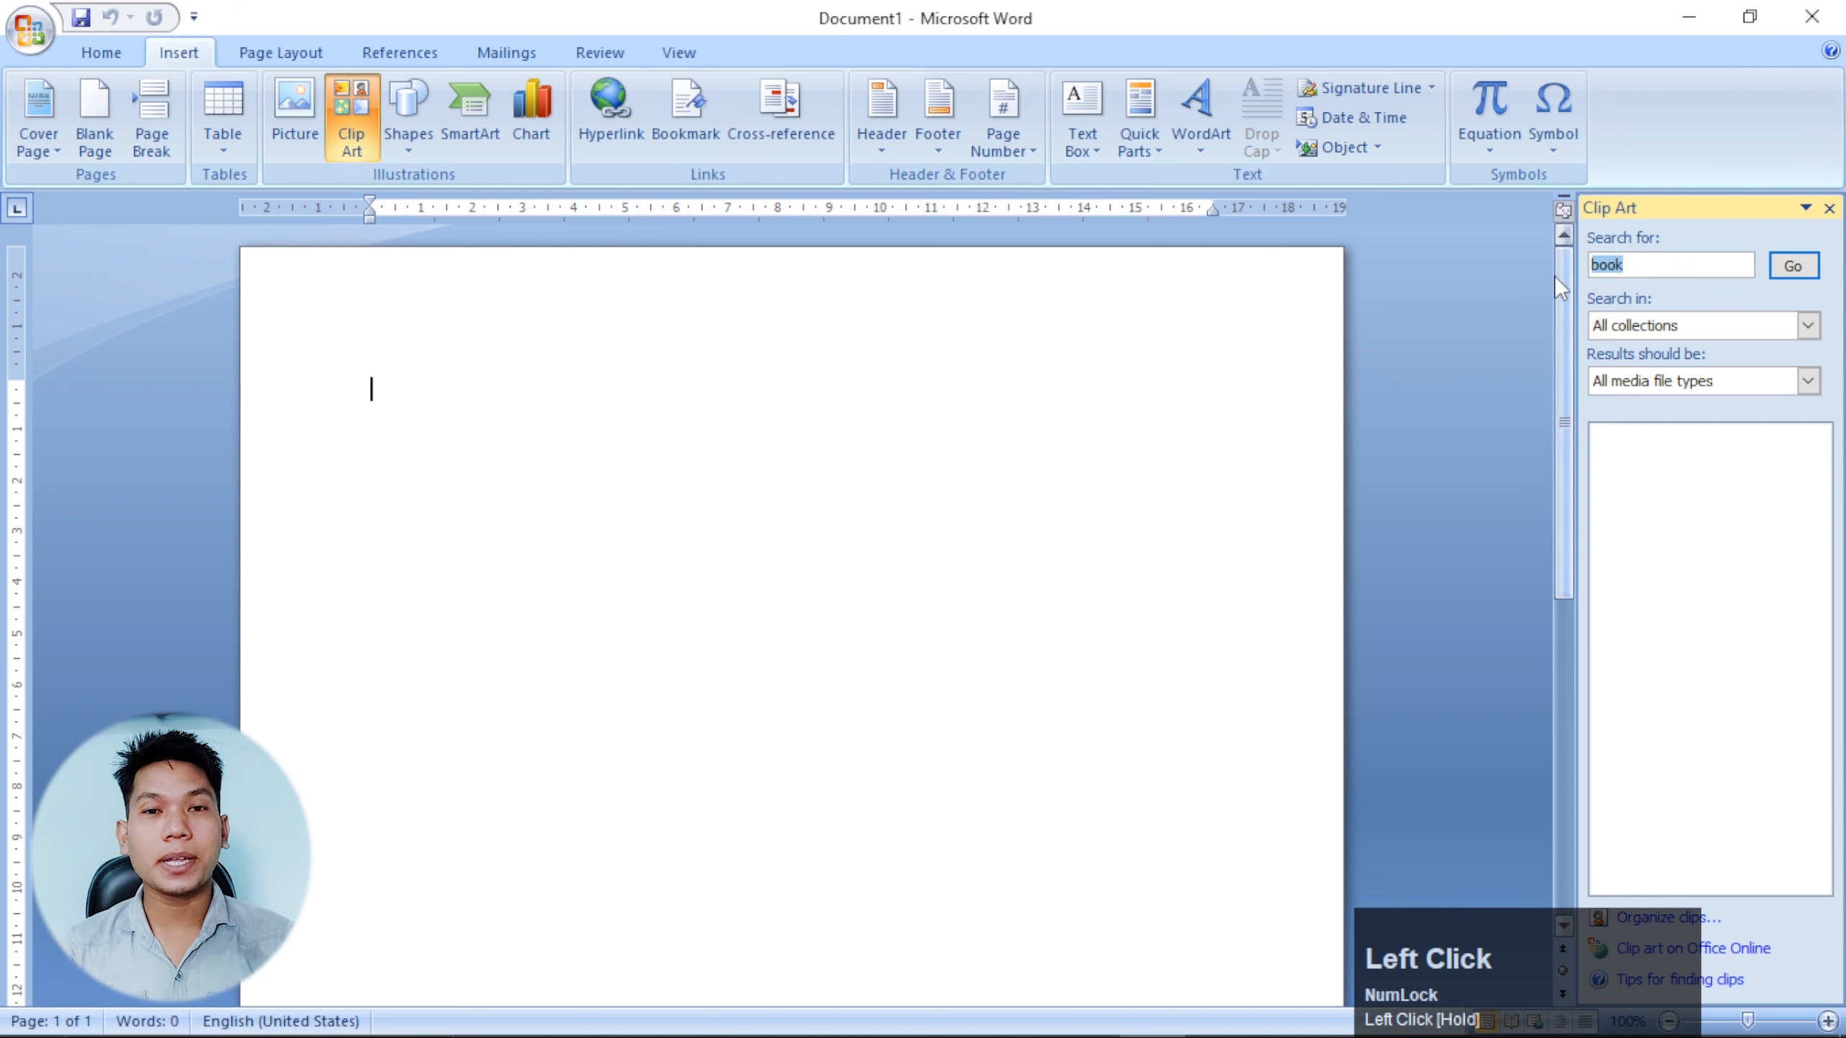
{"action": "type", "text": "computer"}
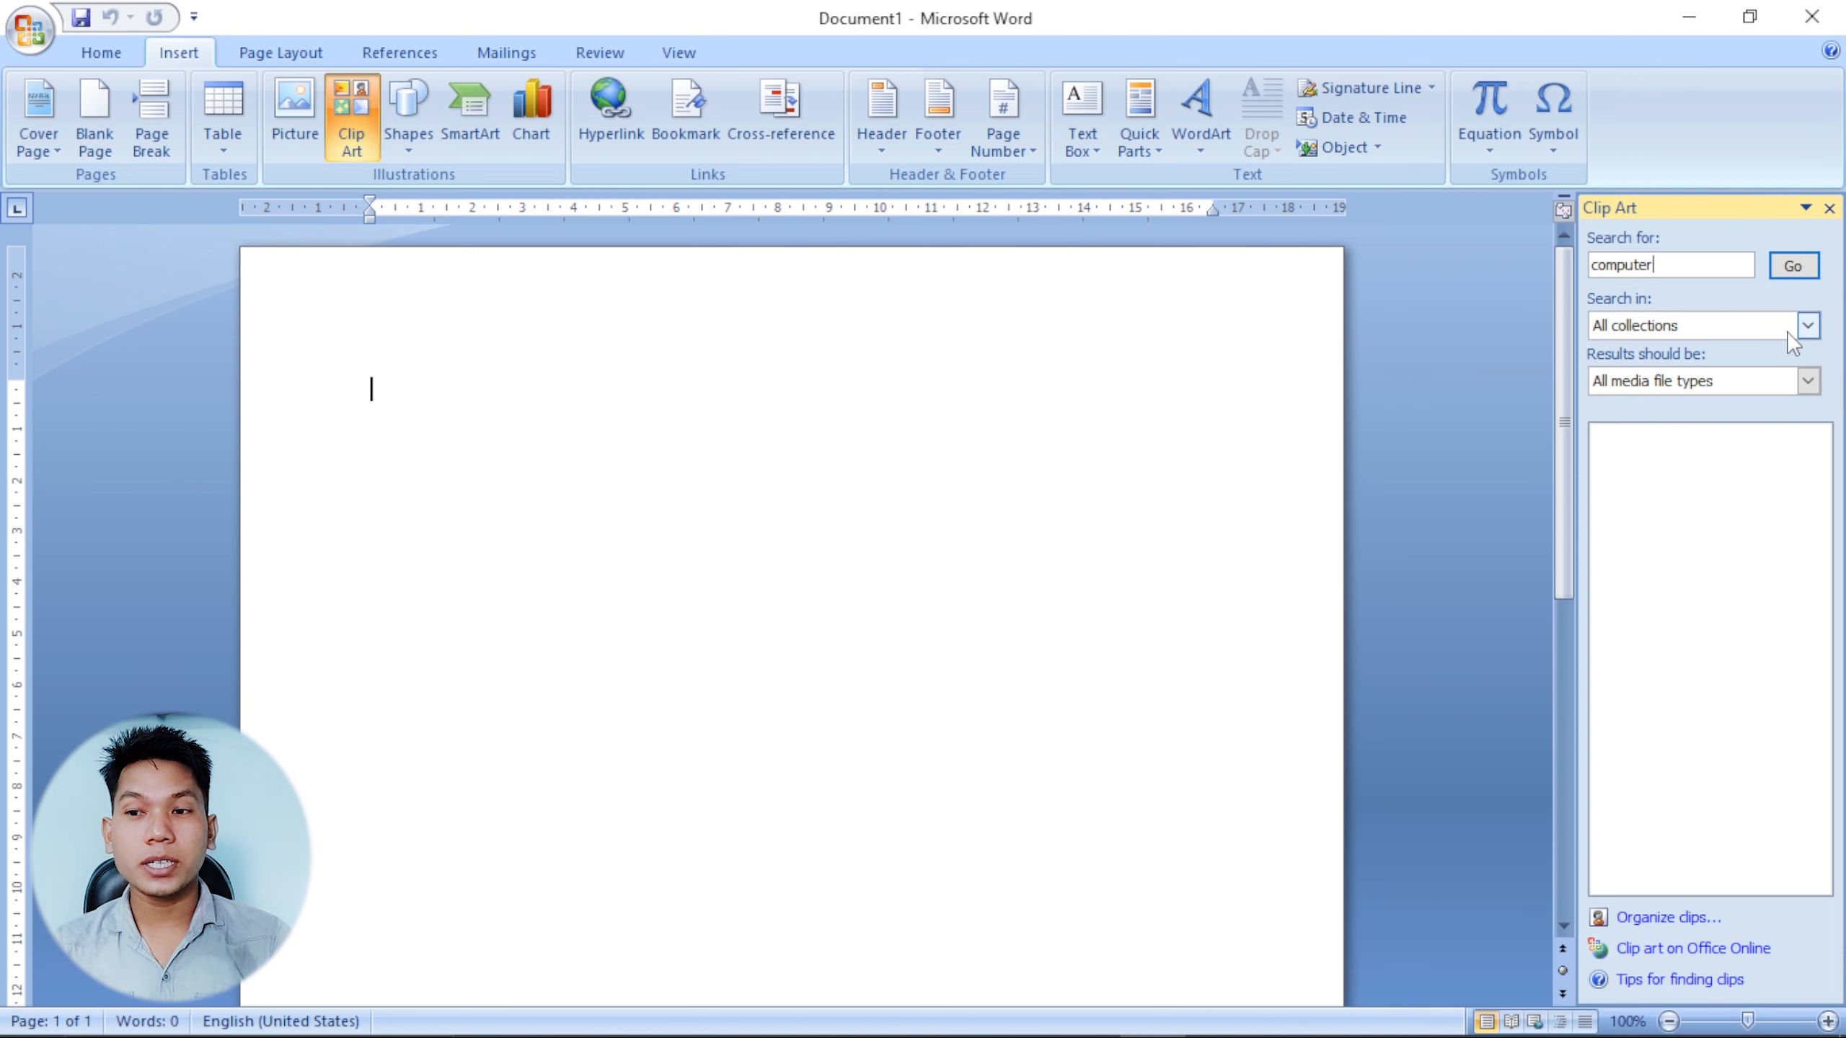
{"action": "left_click", "coordinate": [1809, 327]}
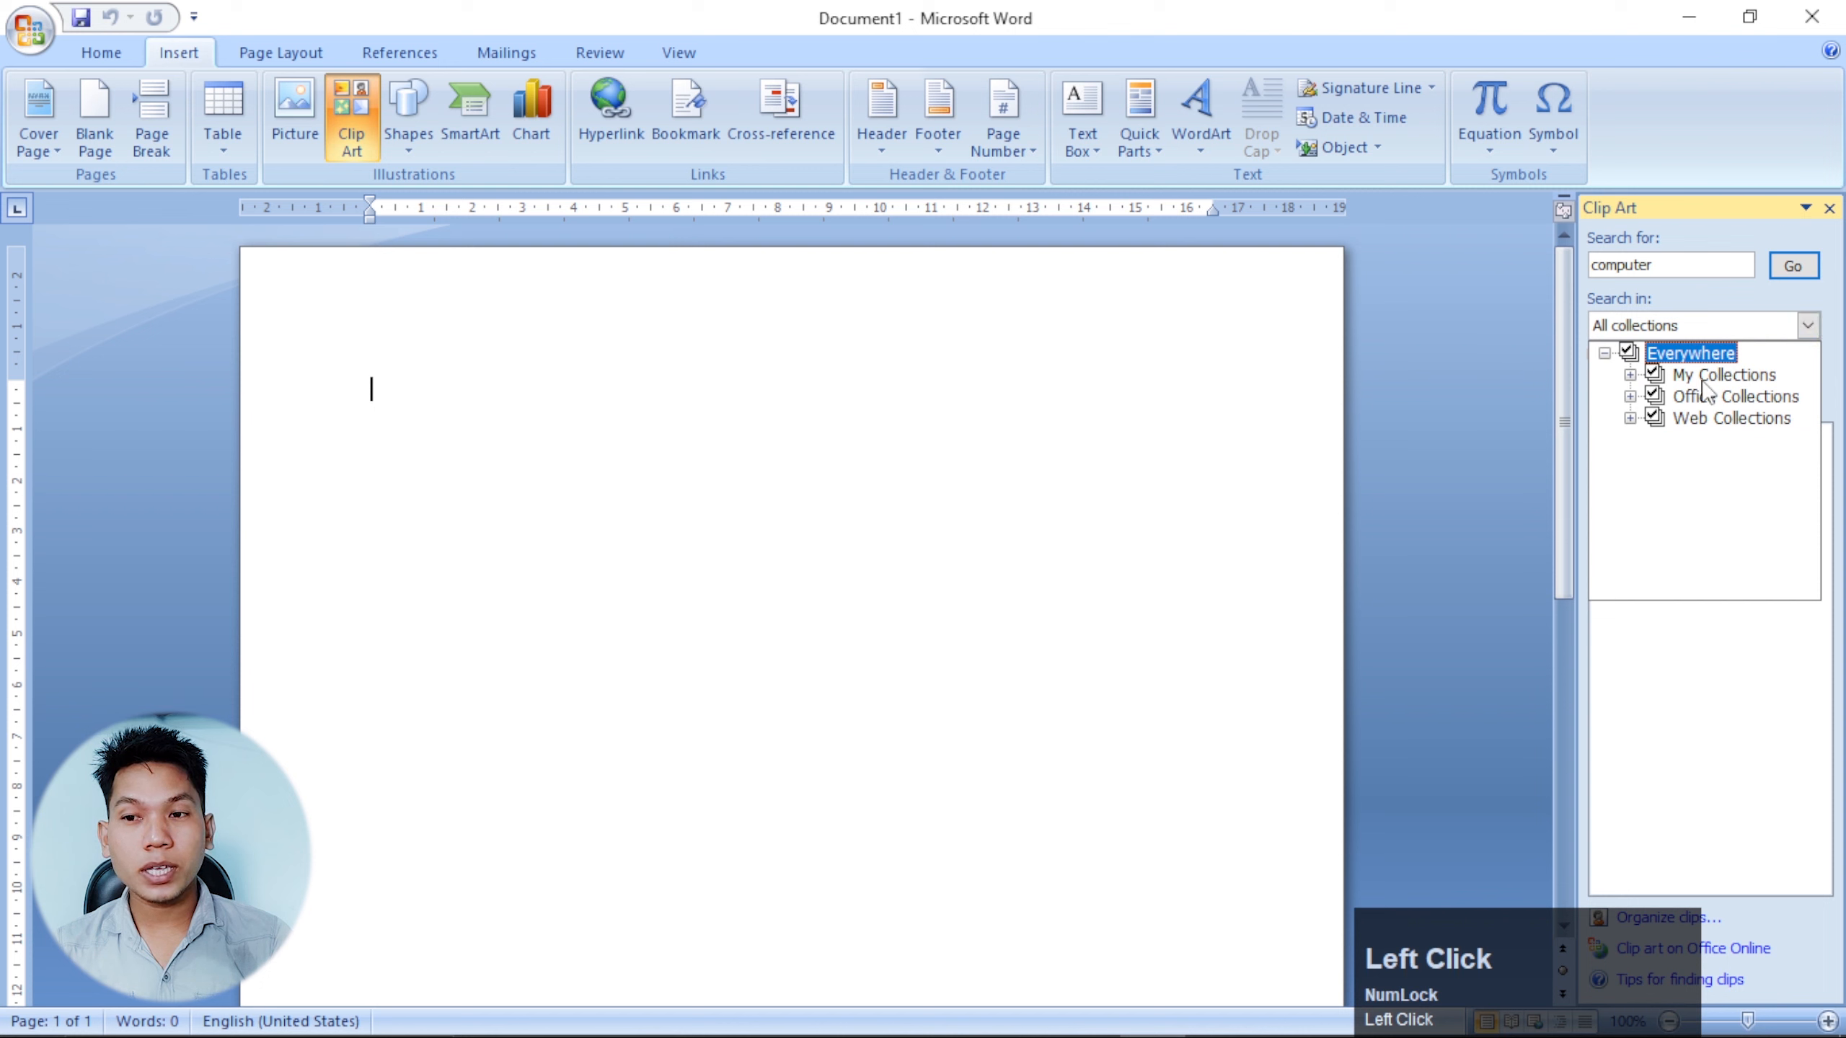
{"action": "left_click", "coordinate": [1810, 327]}
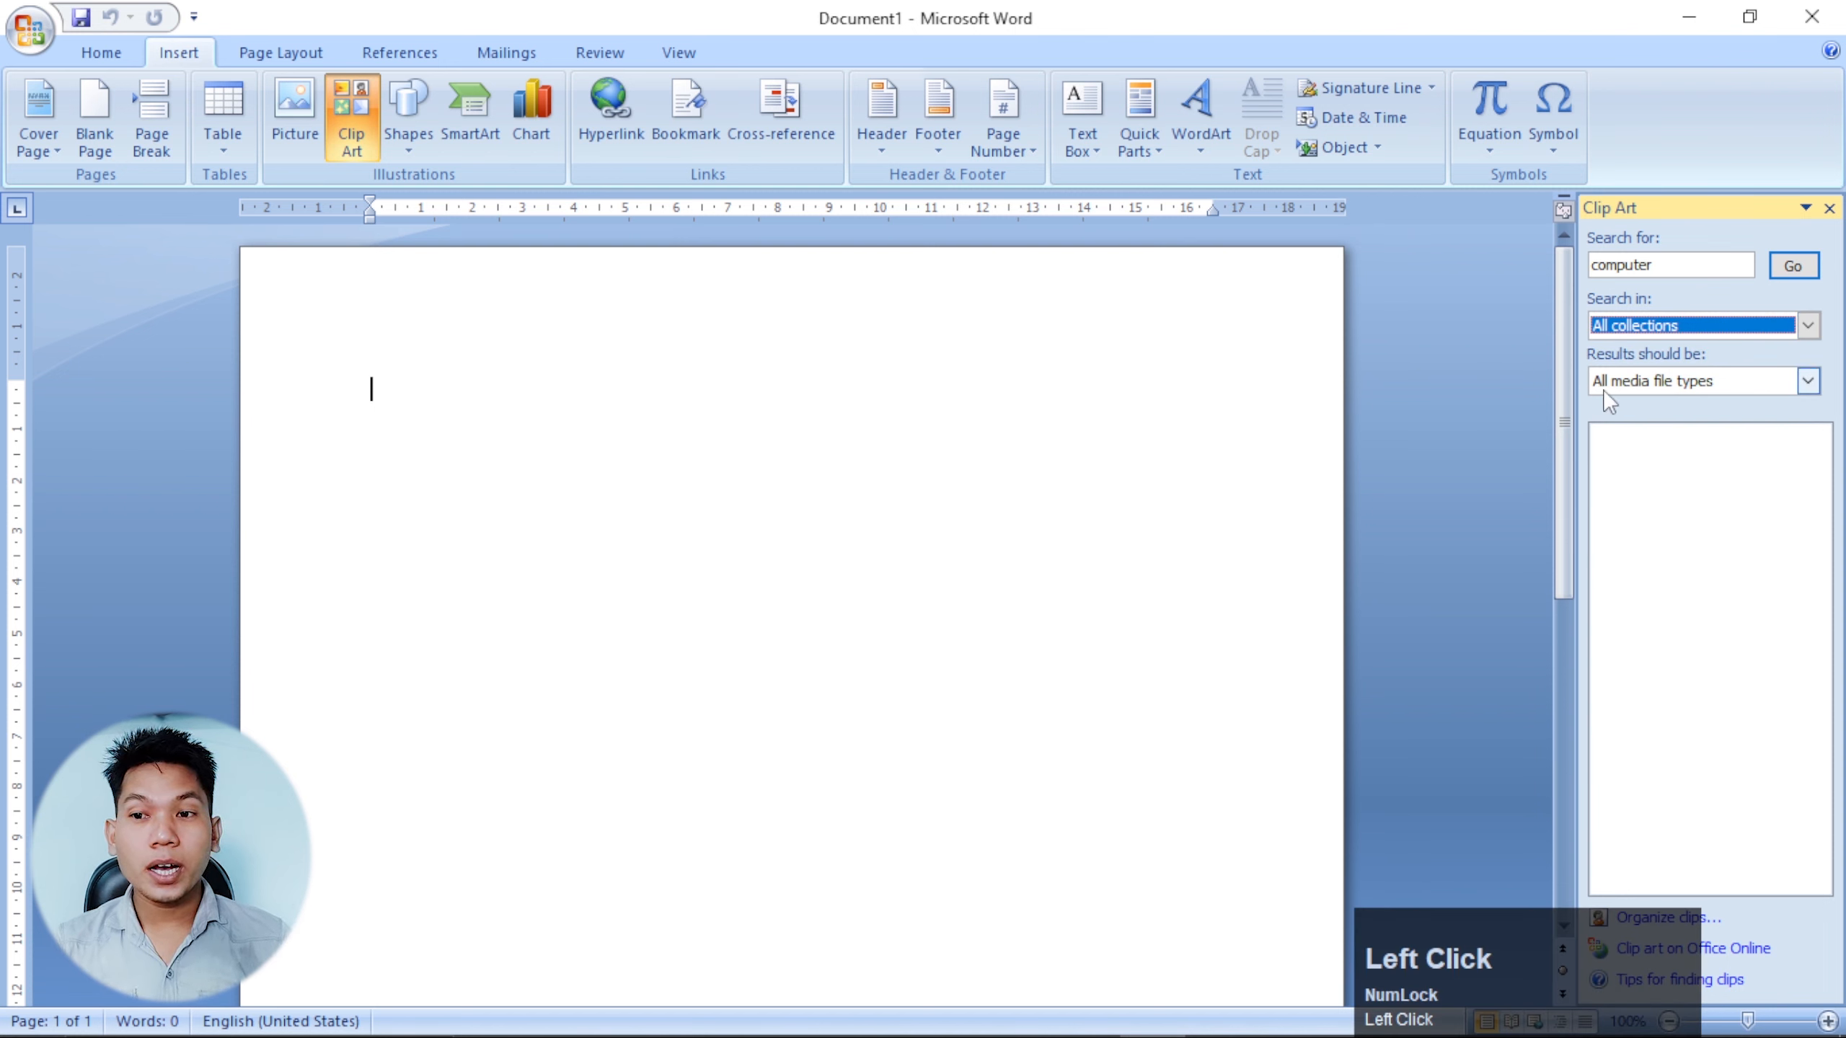
{"action": "left_click", "coordinate": [1809, 380]}
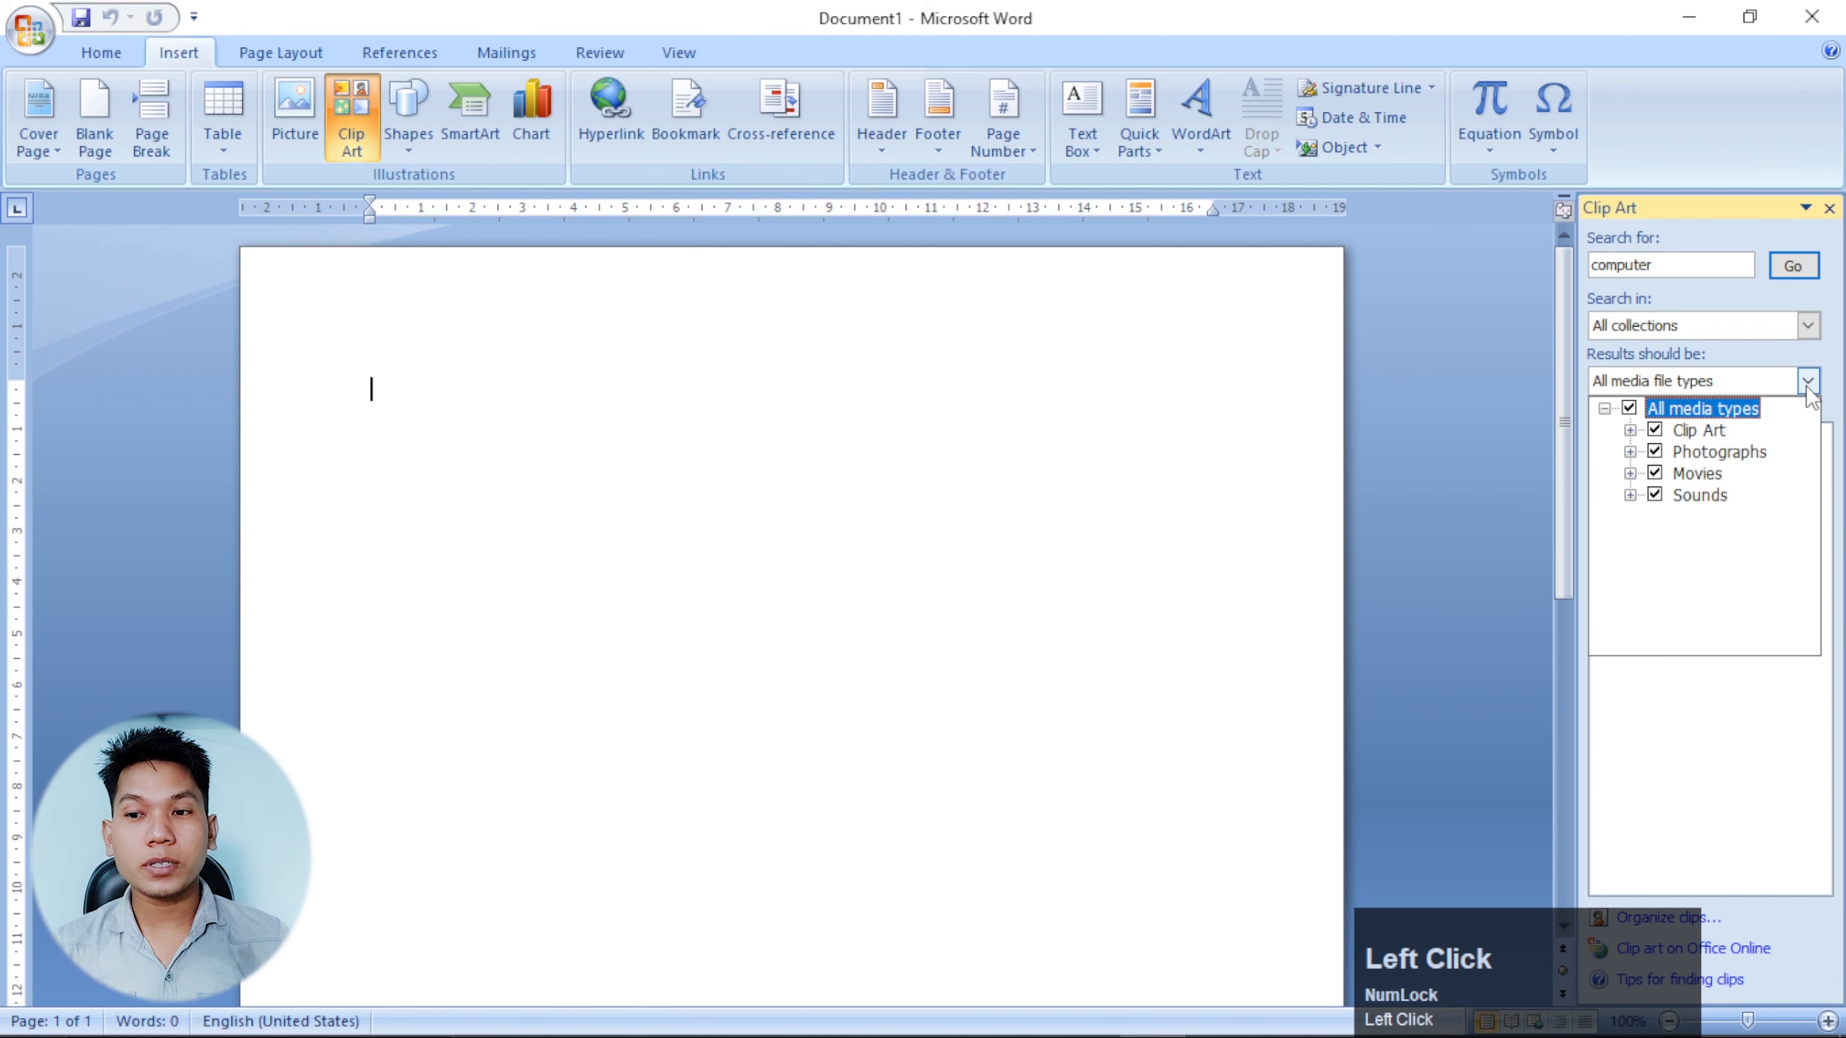
{"action": "left_click", "coordinate": [1815, 385]}
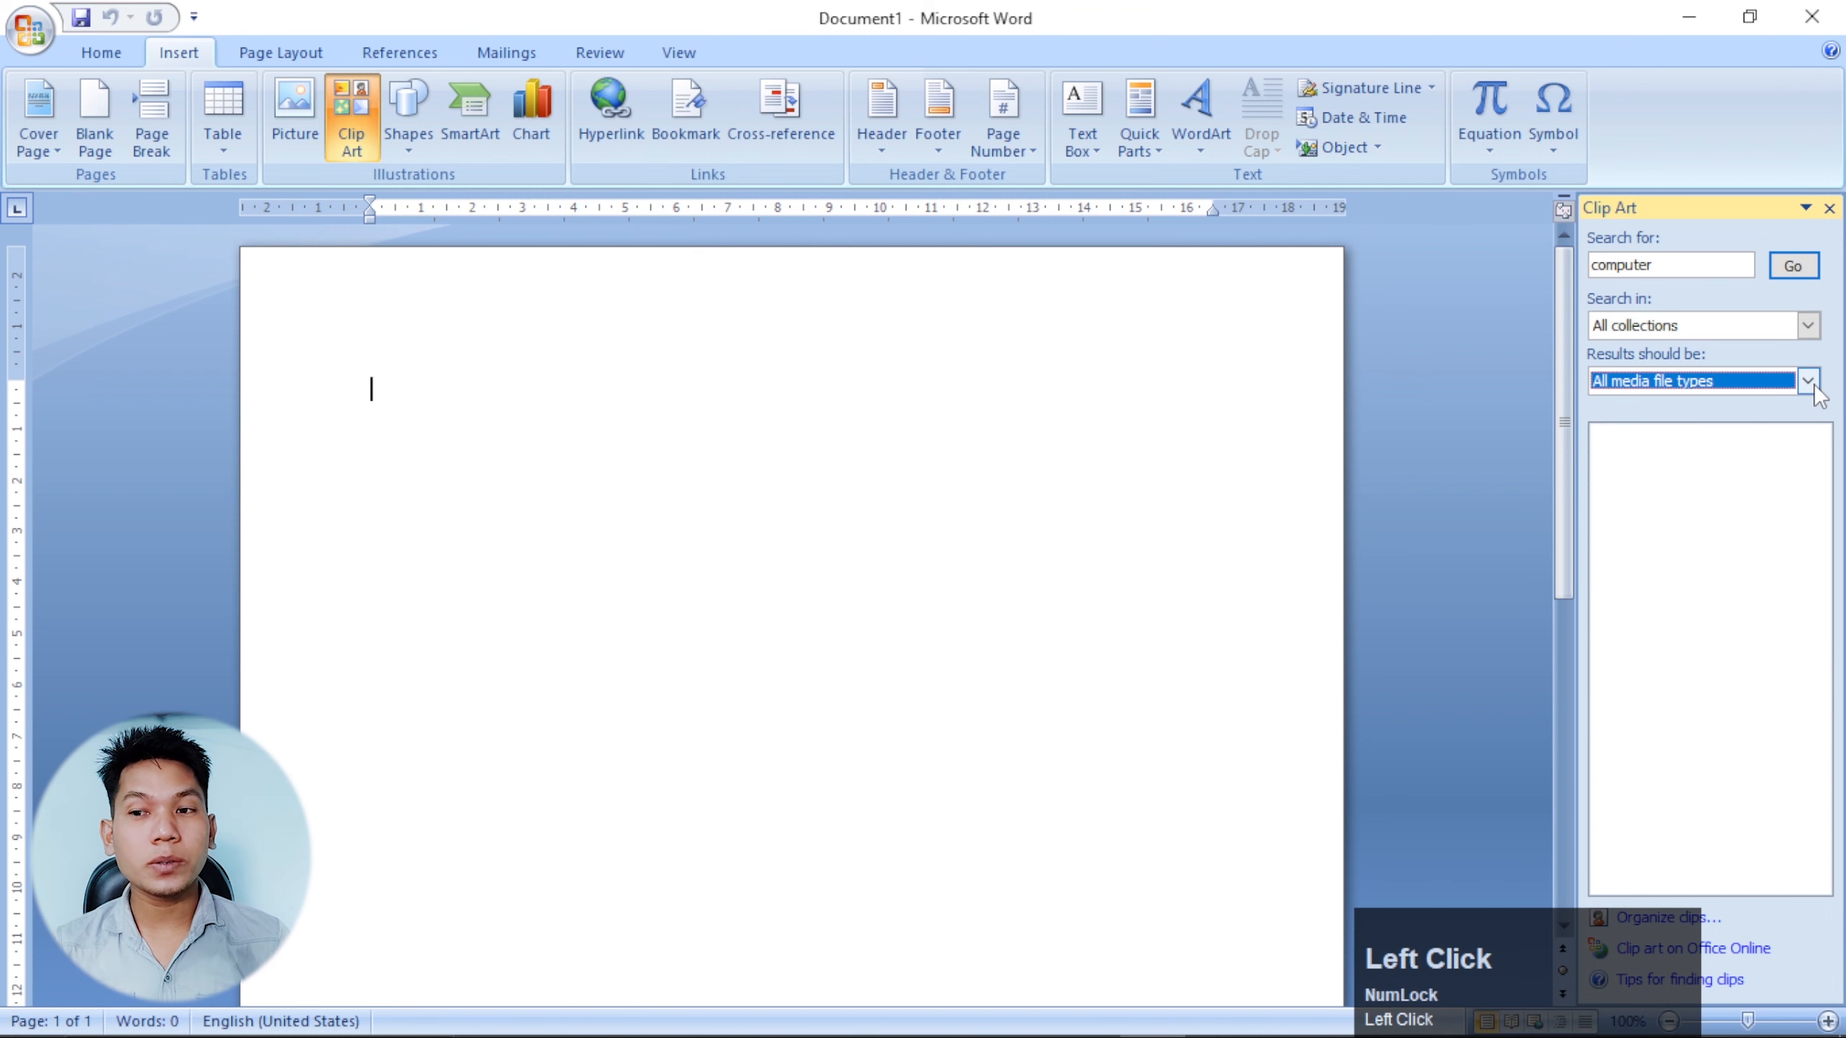
{"action": "left_click", "coordinate": [1804, 266]}
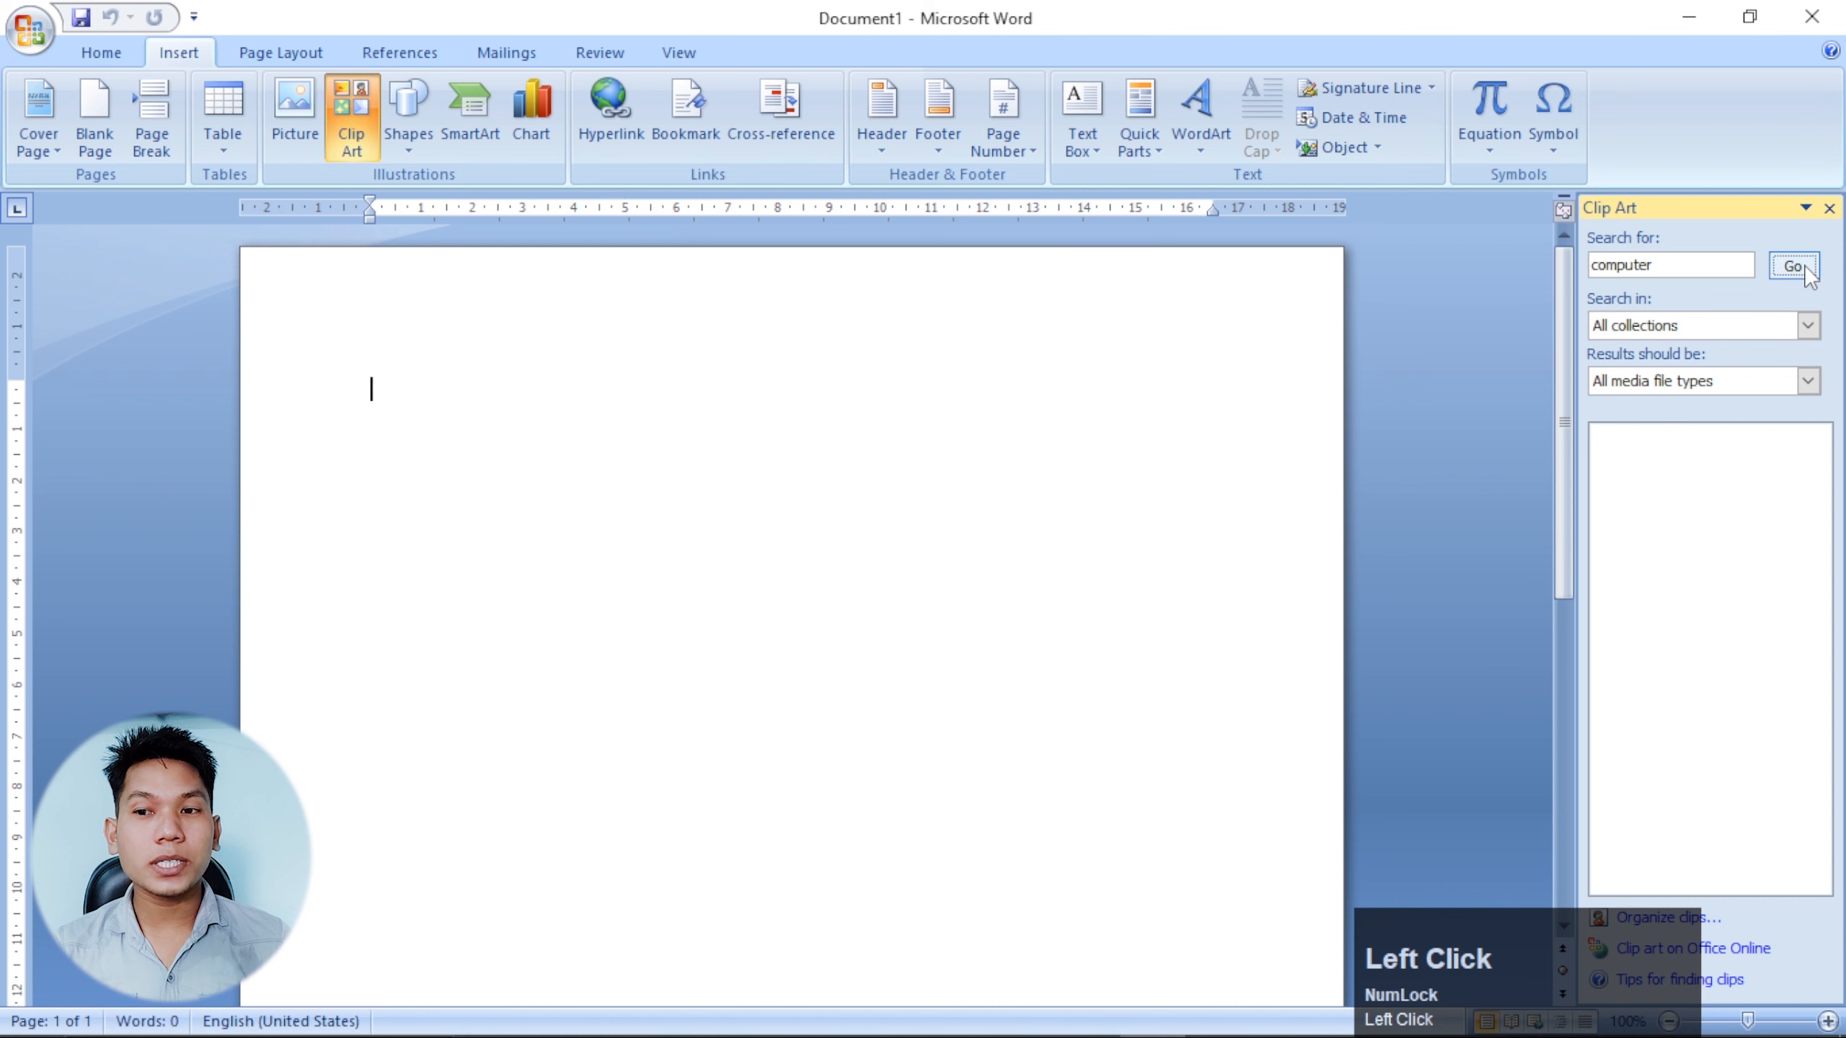
Insert the clip art of the woman working at a computer and delete it from the page.
{"action": "scroll", "coordinate": [1732, 620], "scroll_direction": "down", "scroll_amount": 2}
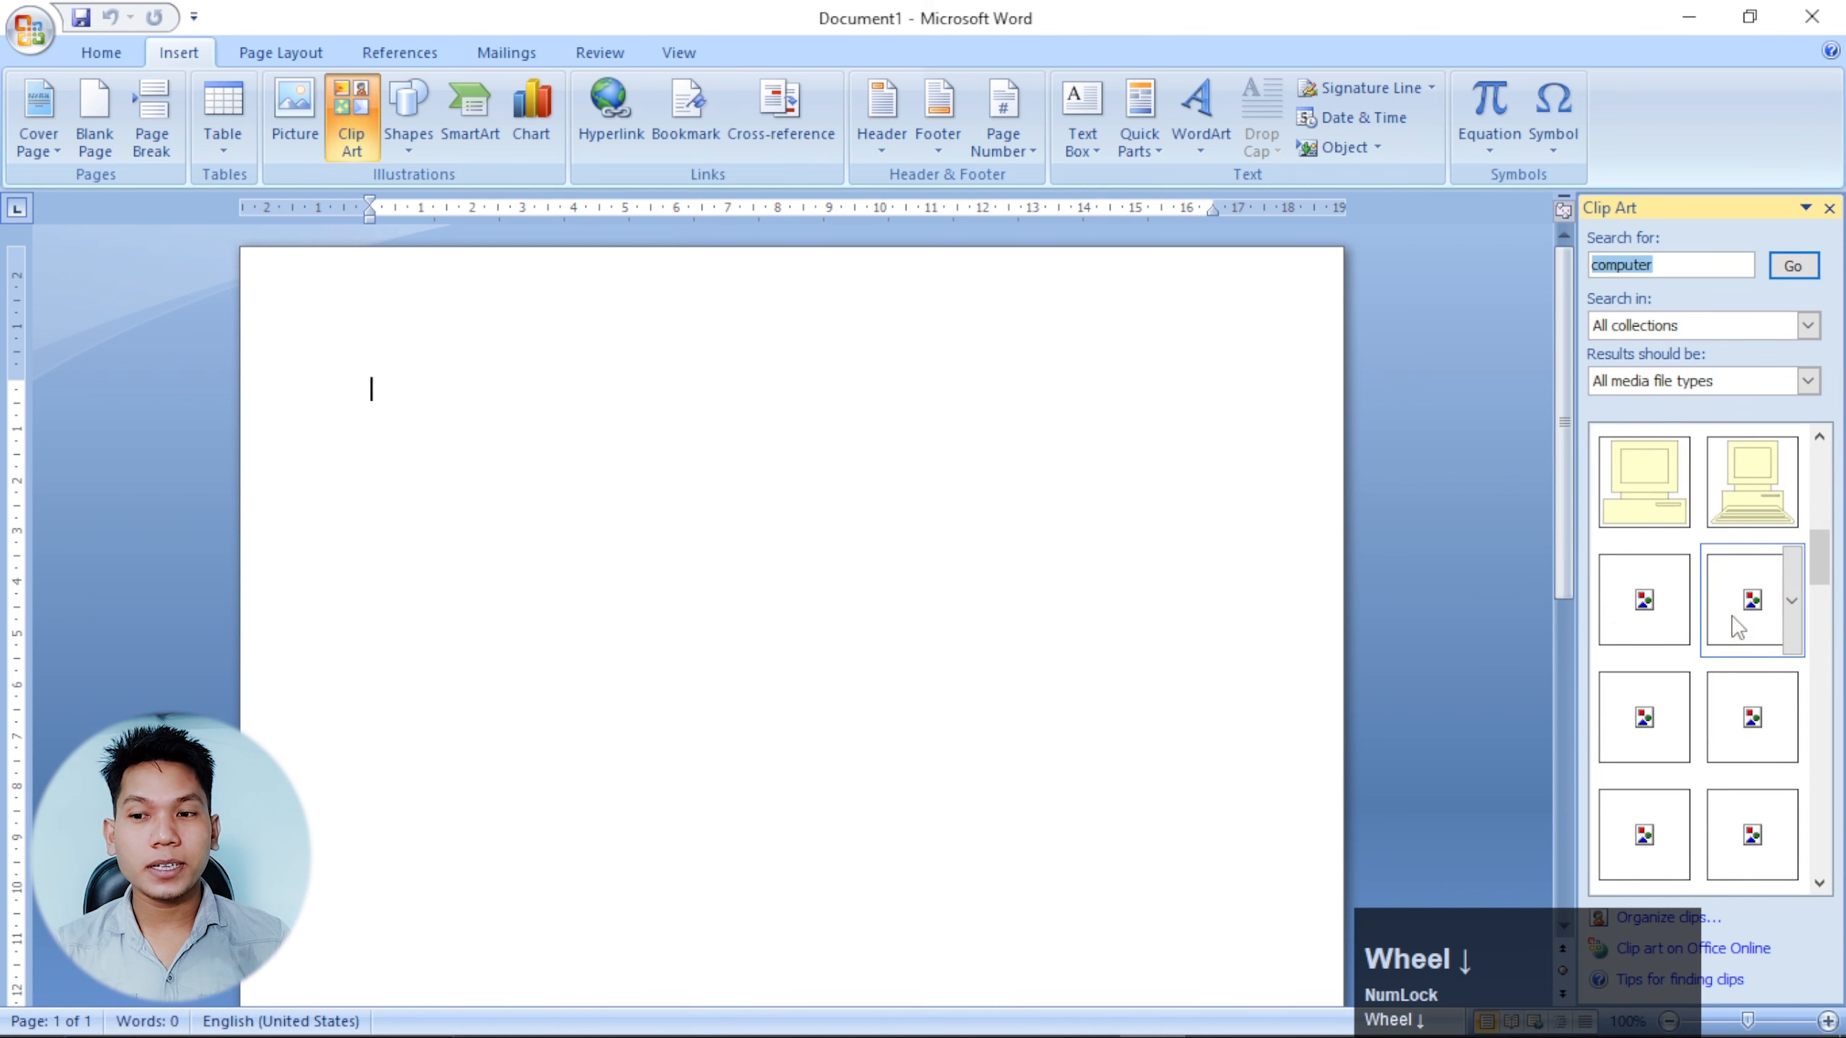
{"action": "scroll", "coordinate": [1733, 626], "scroll_direction": "up", "scroll_amount": 2}
{"action": "scroll", "coordinate": [1736, 626], "scroll_direction": "down", "scroll_amount": 3}
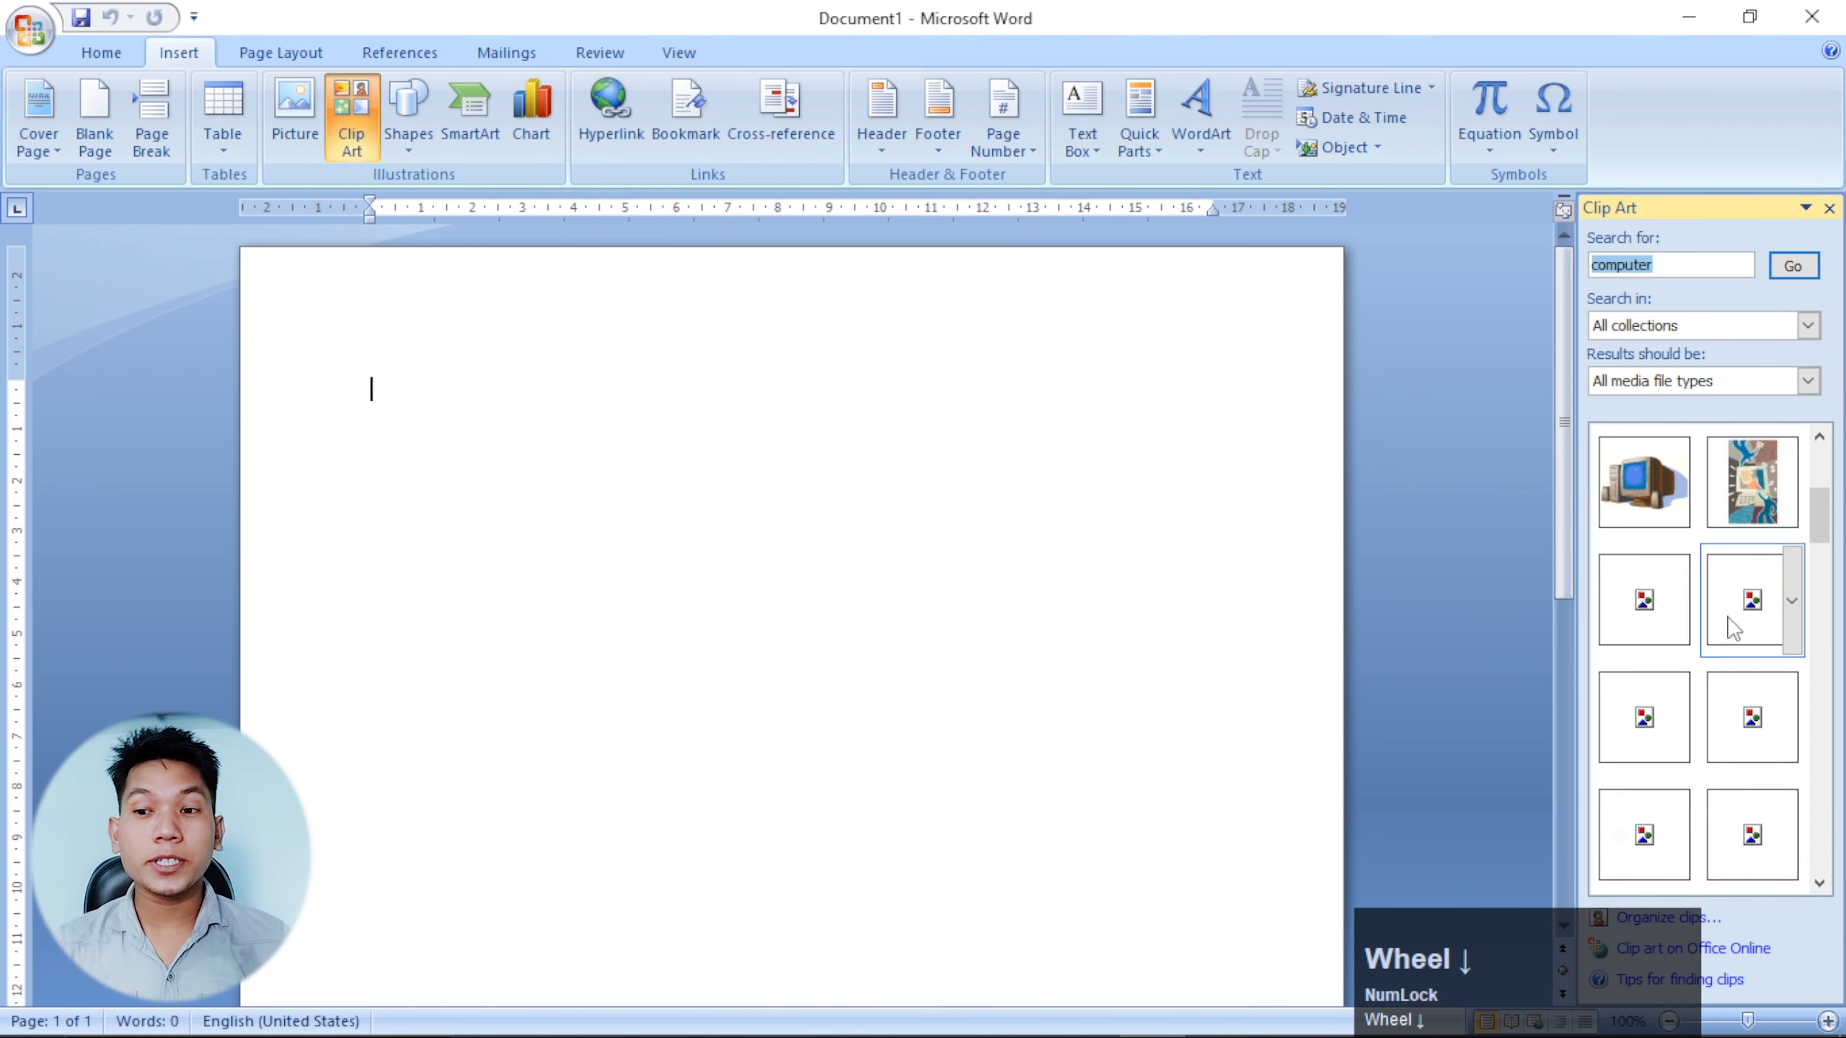
{"action": "scroll", "coordinate": [1735, 627], "scroll_direction": "down", "scroll_amount": 2}
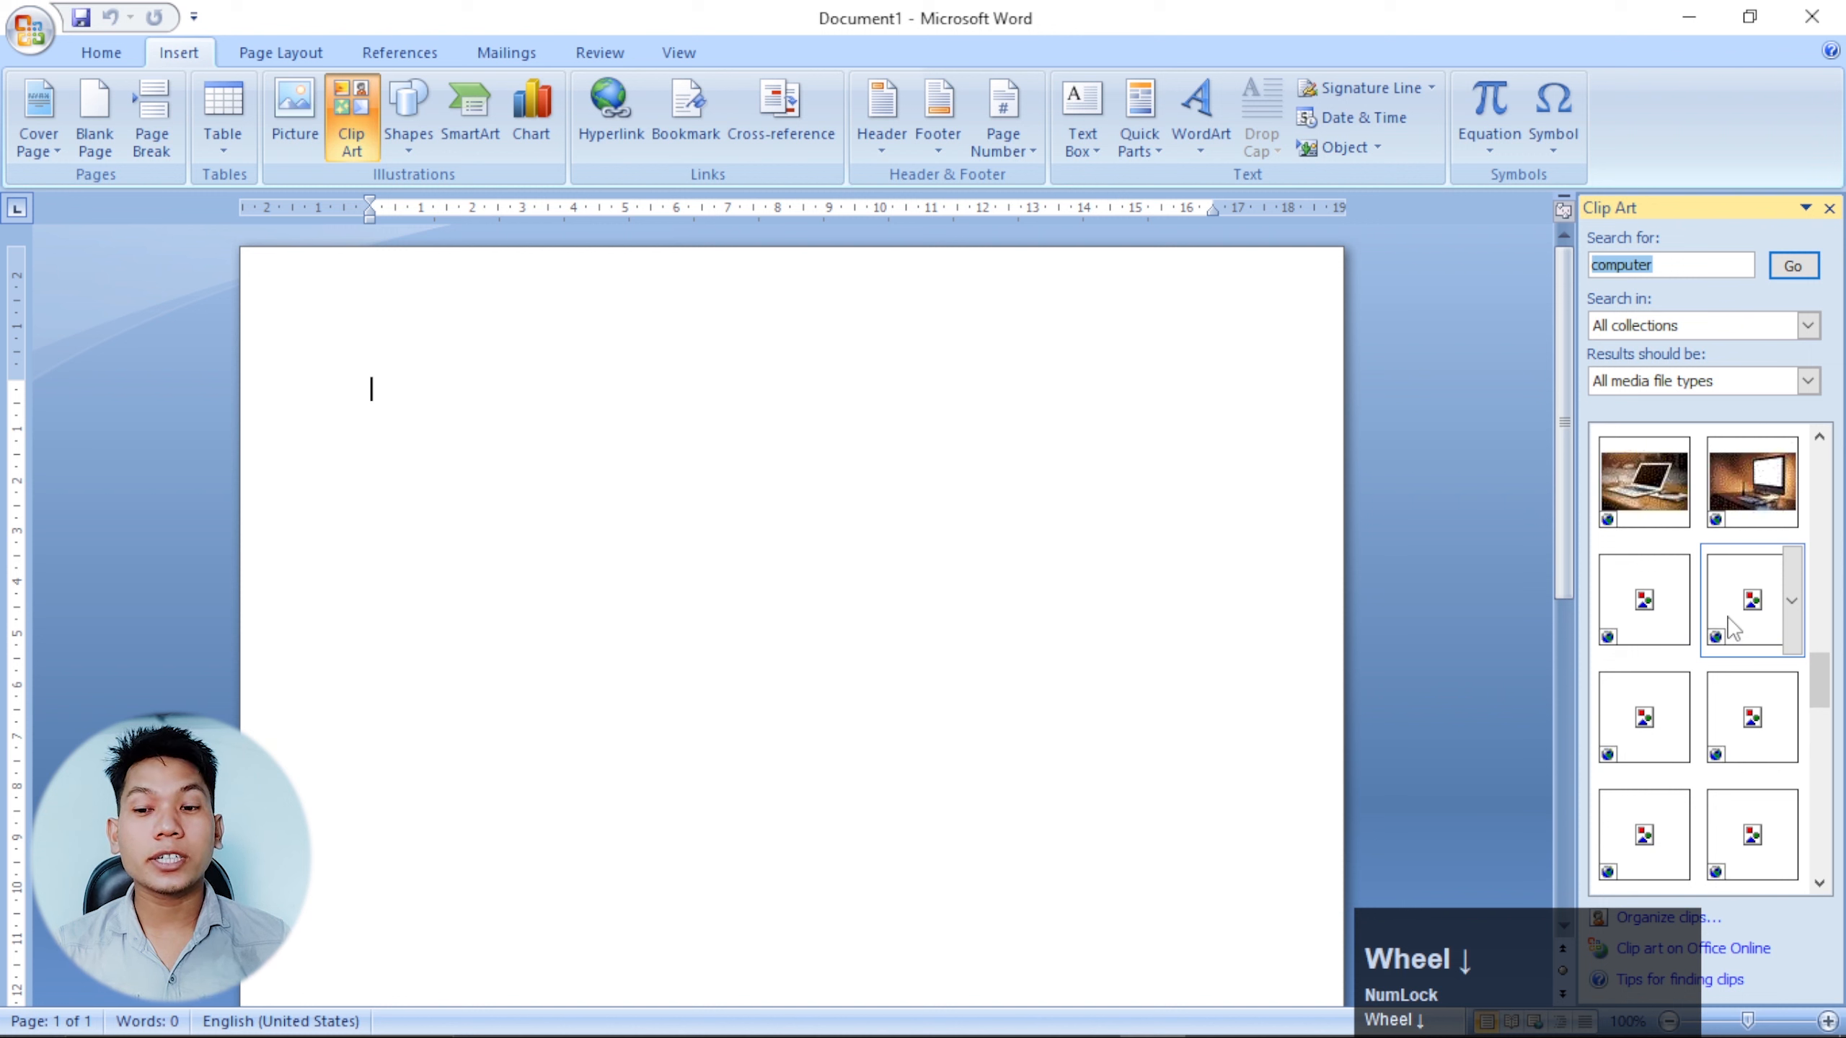
{"action": "scroll", "coordinate": [1725, 648], "scroll_direction": "up", "scroll_amount": 5}
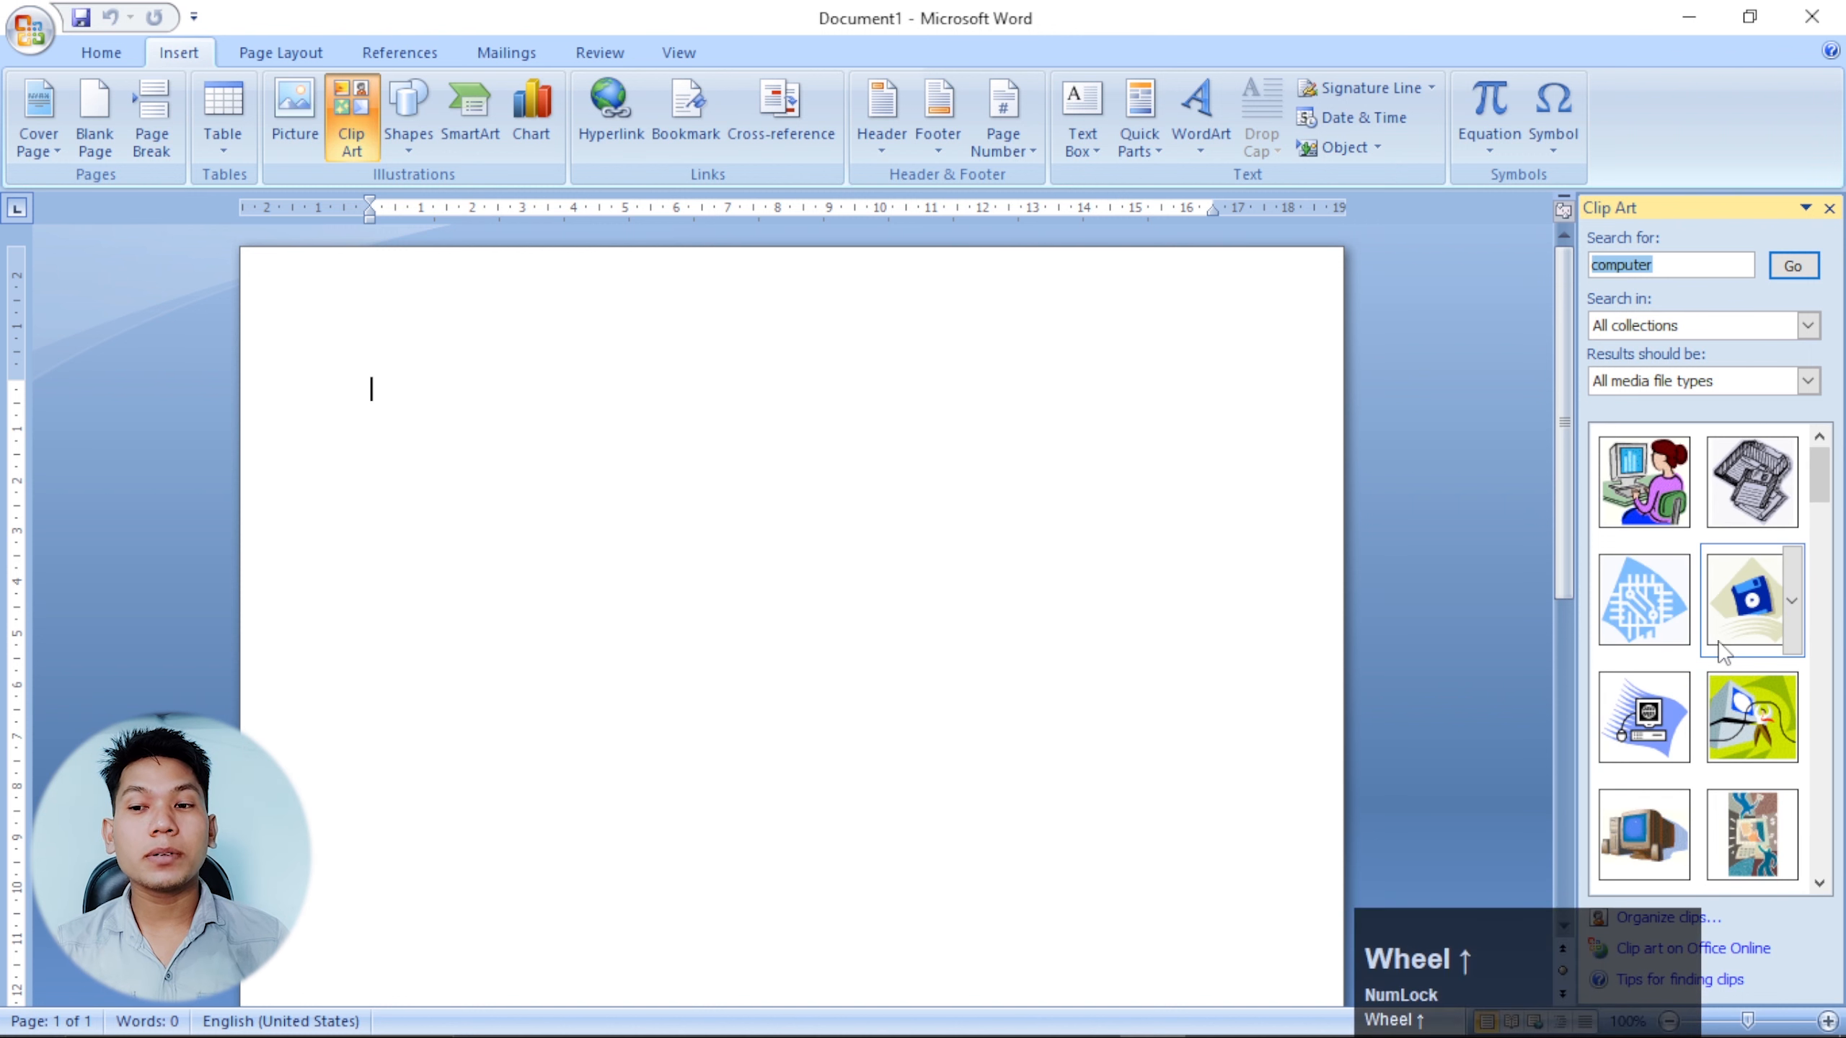
{"action": "left_click", "coordinate": [1644, 491]}
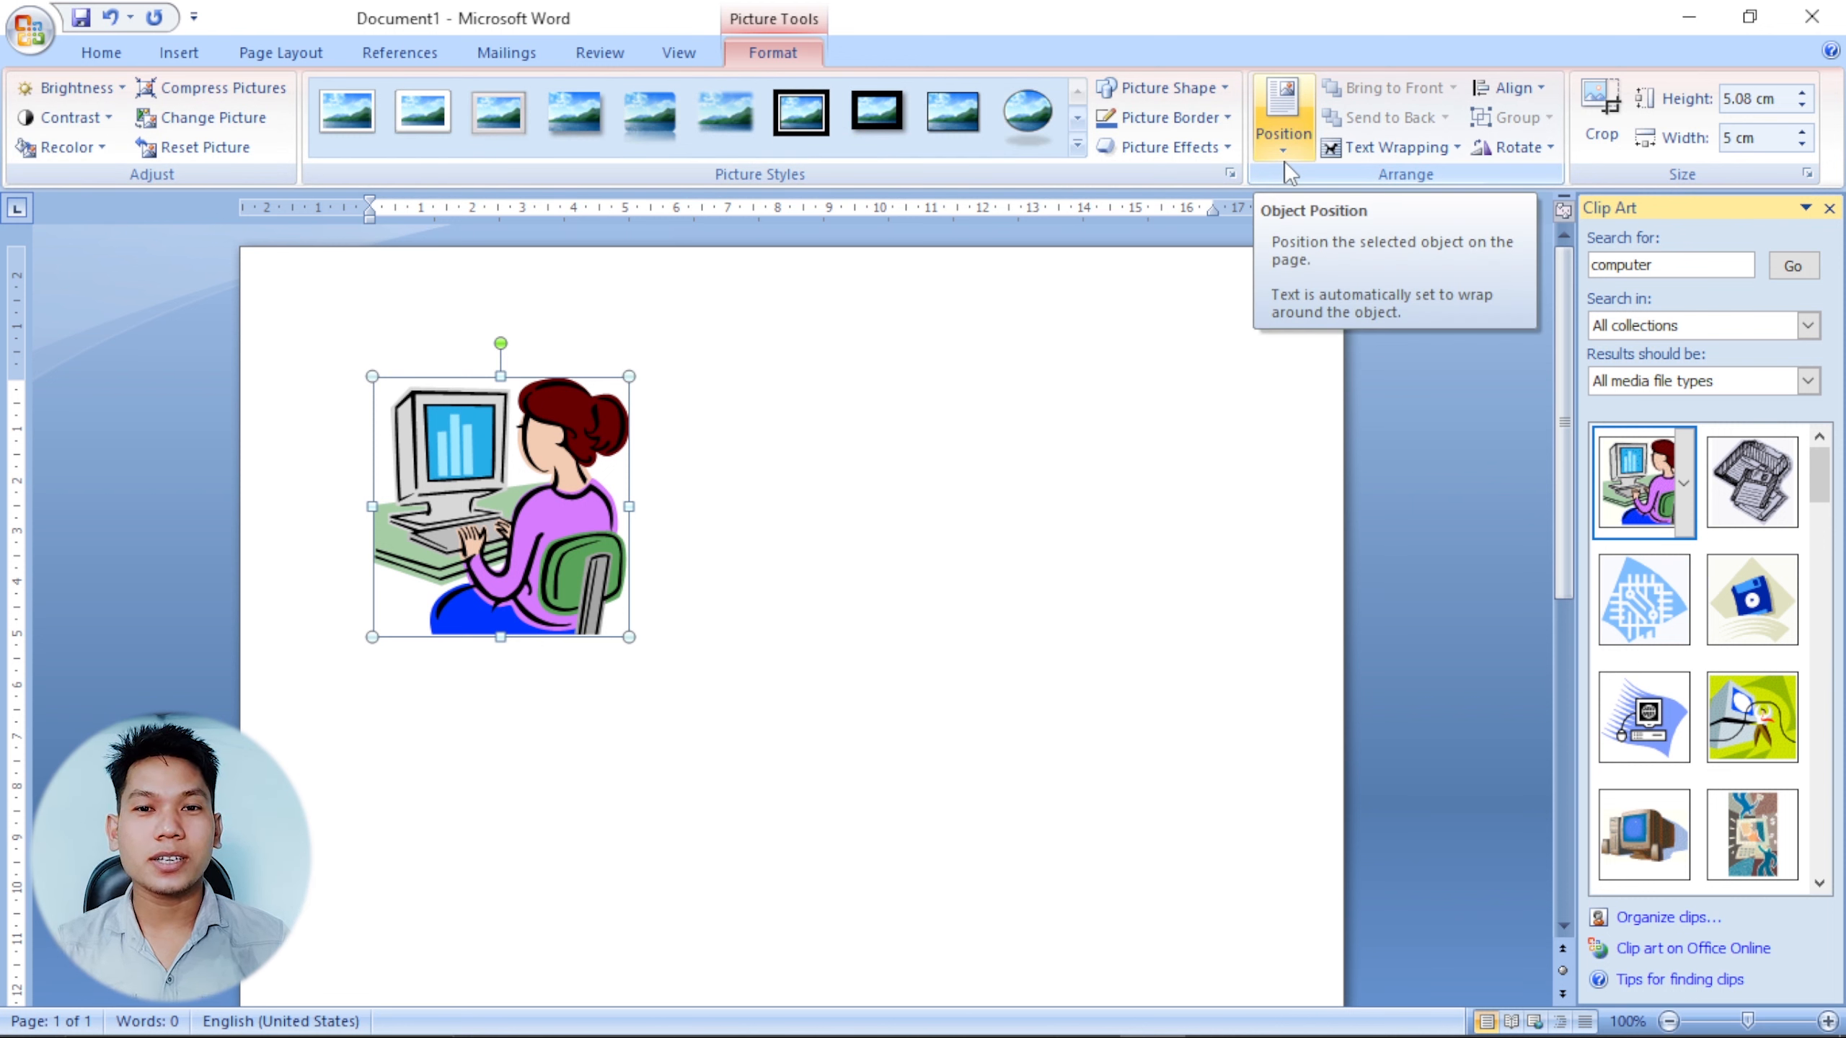
{"action": "left_click_drag", "start_coordinate": [548, 497], "coordinate": [612, 465]}
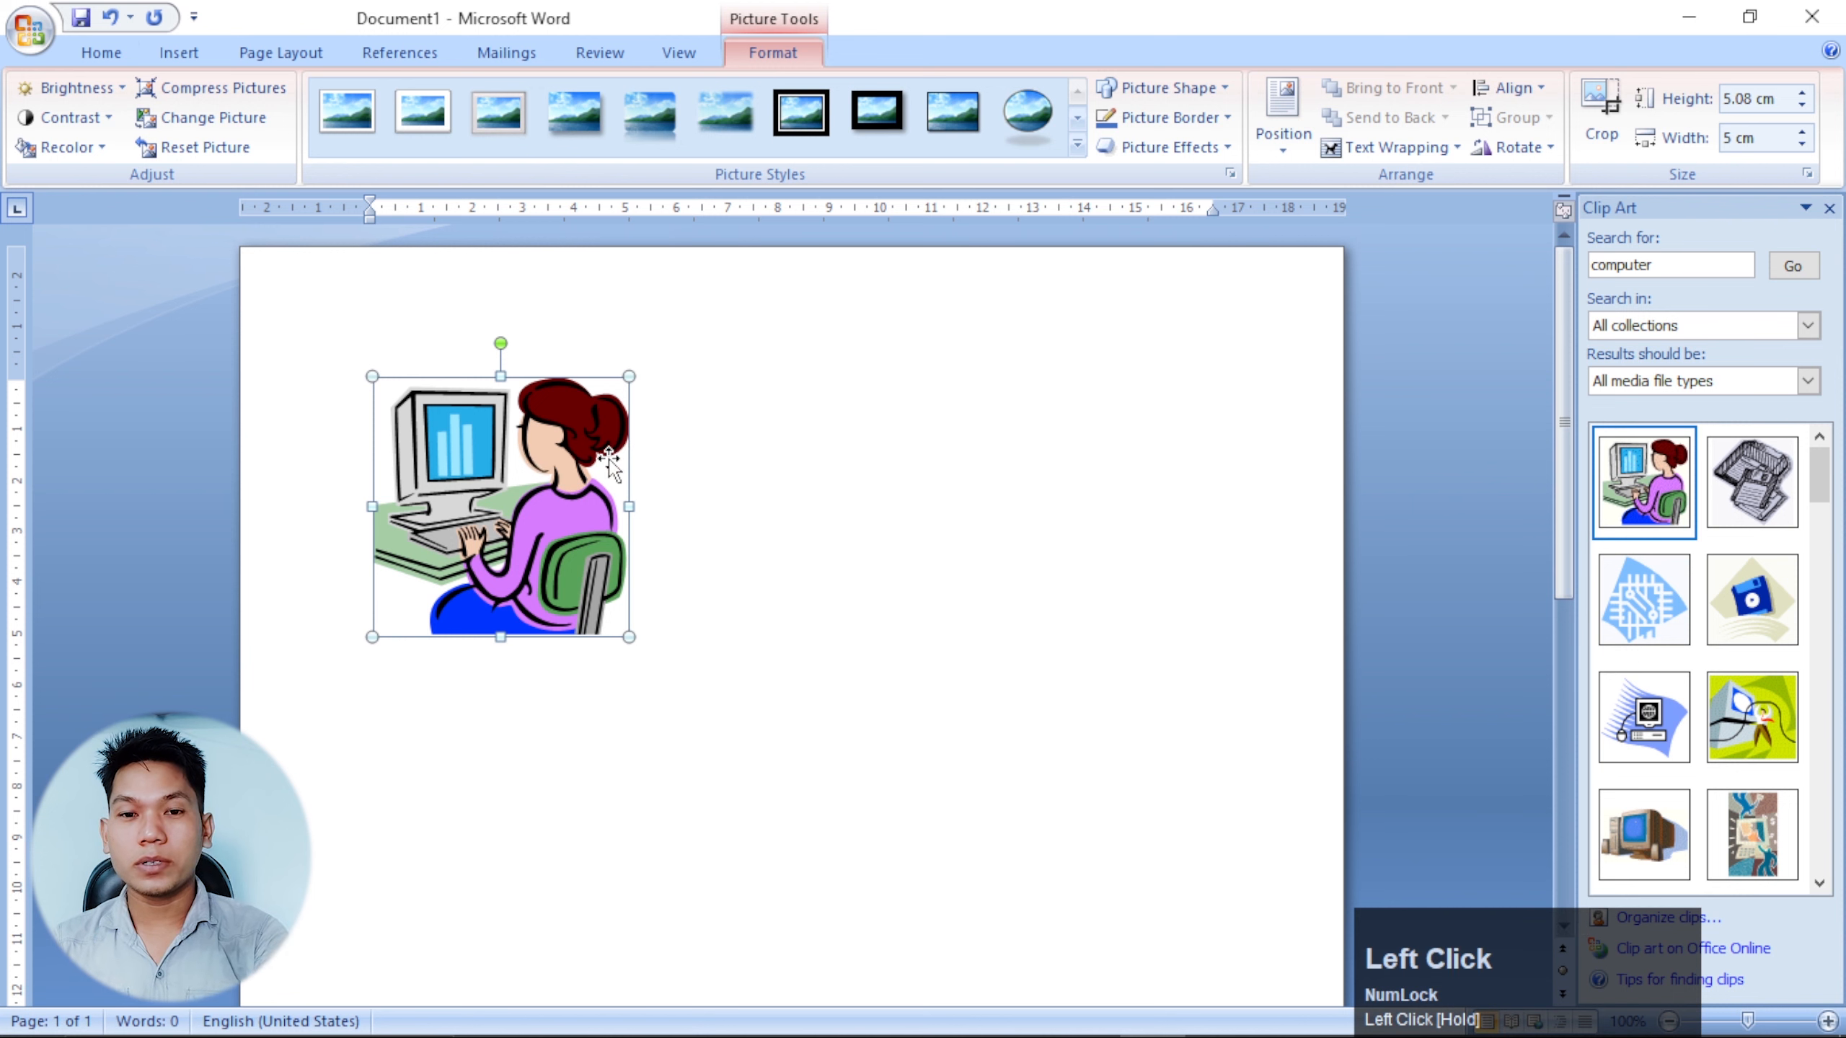
{"action": "key", "text": "Delete"}
Search the clip art for "book" and browse the resulting images.
{"action": "left_click_drag", "start_coordinate": [1666, 269], "coordinate": [1577, 291]}
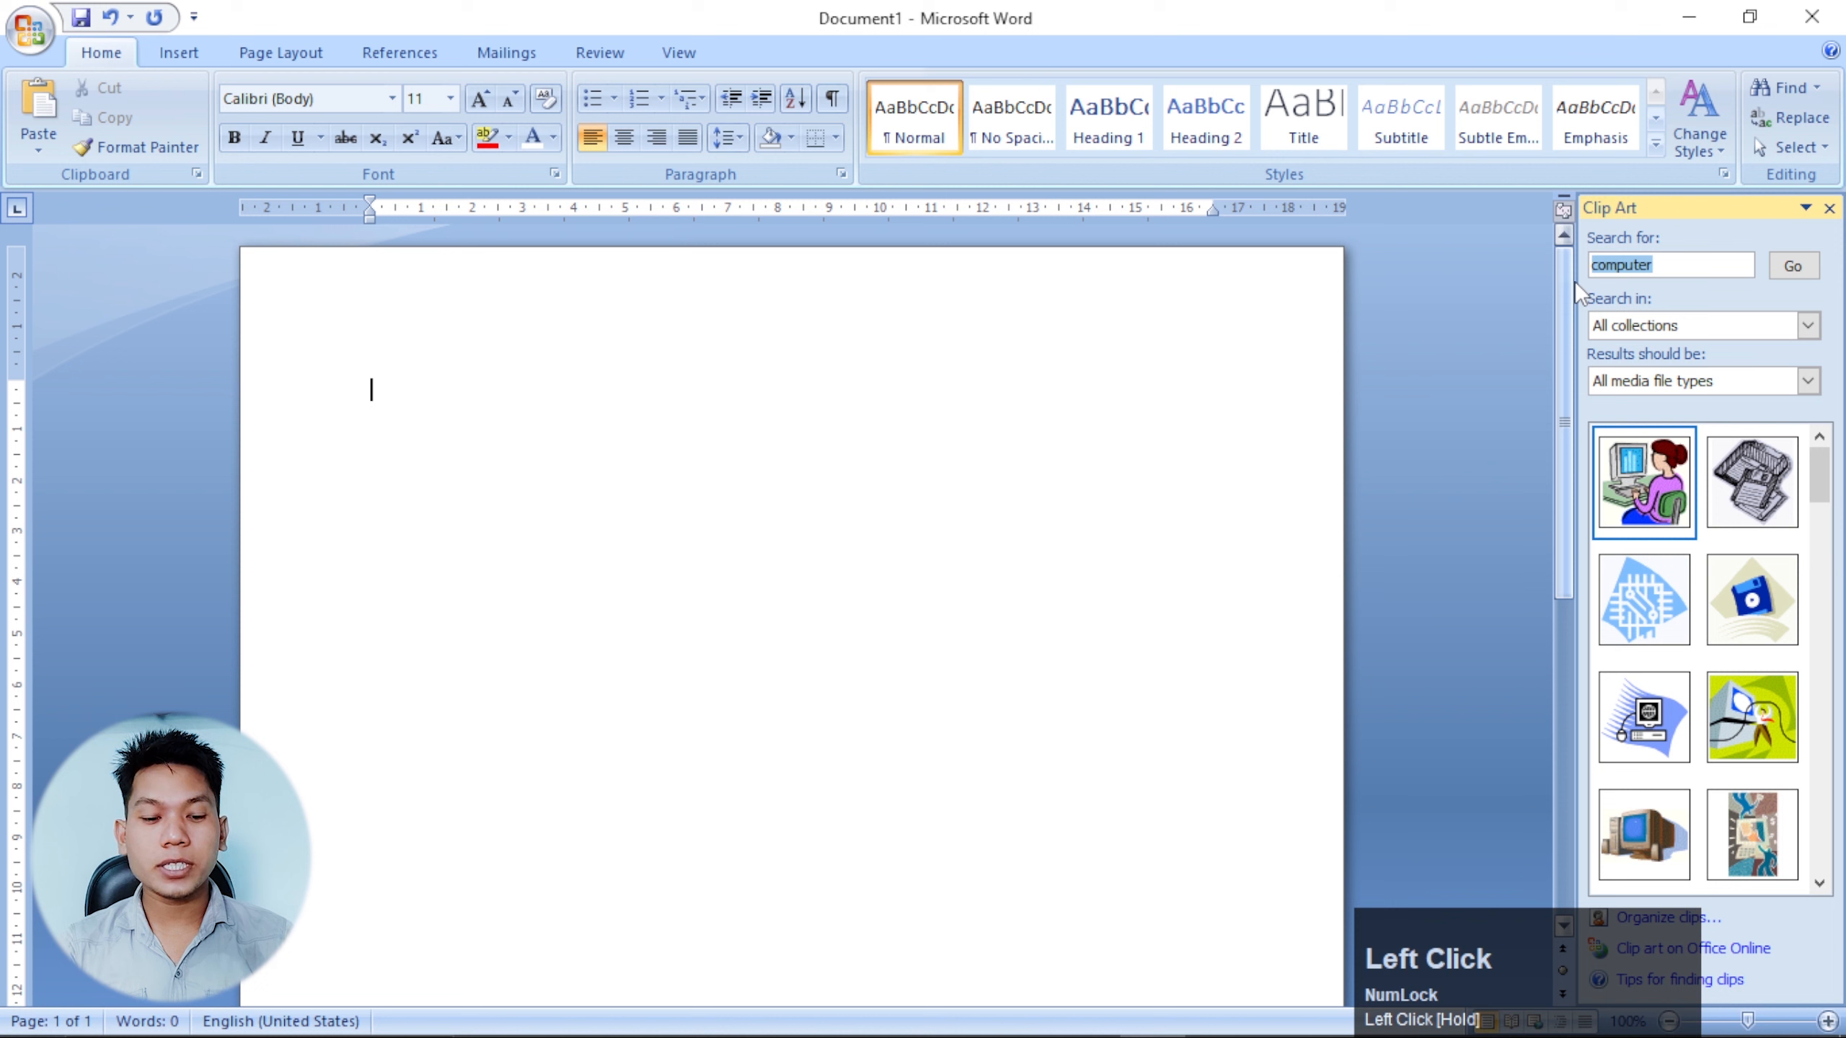
{"action": "type", "text": "book"}
{"action": "key", "text": "Return"}
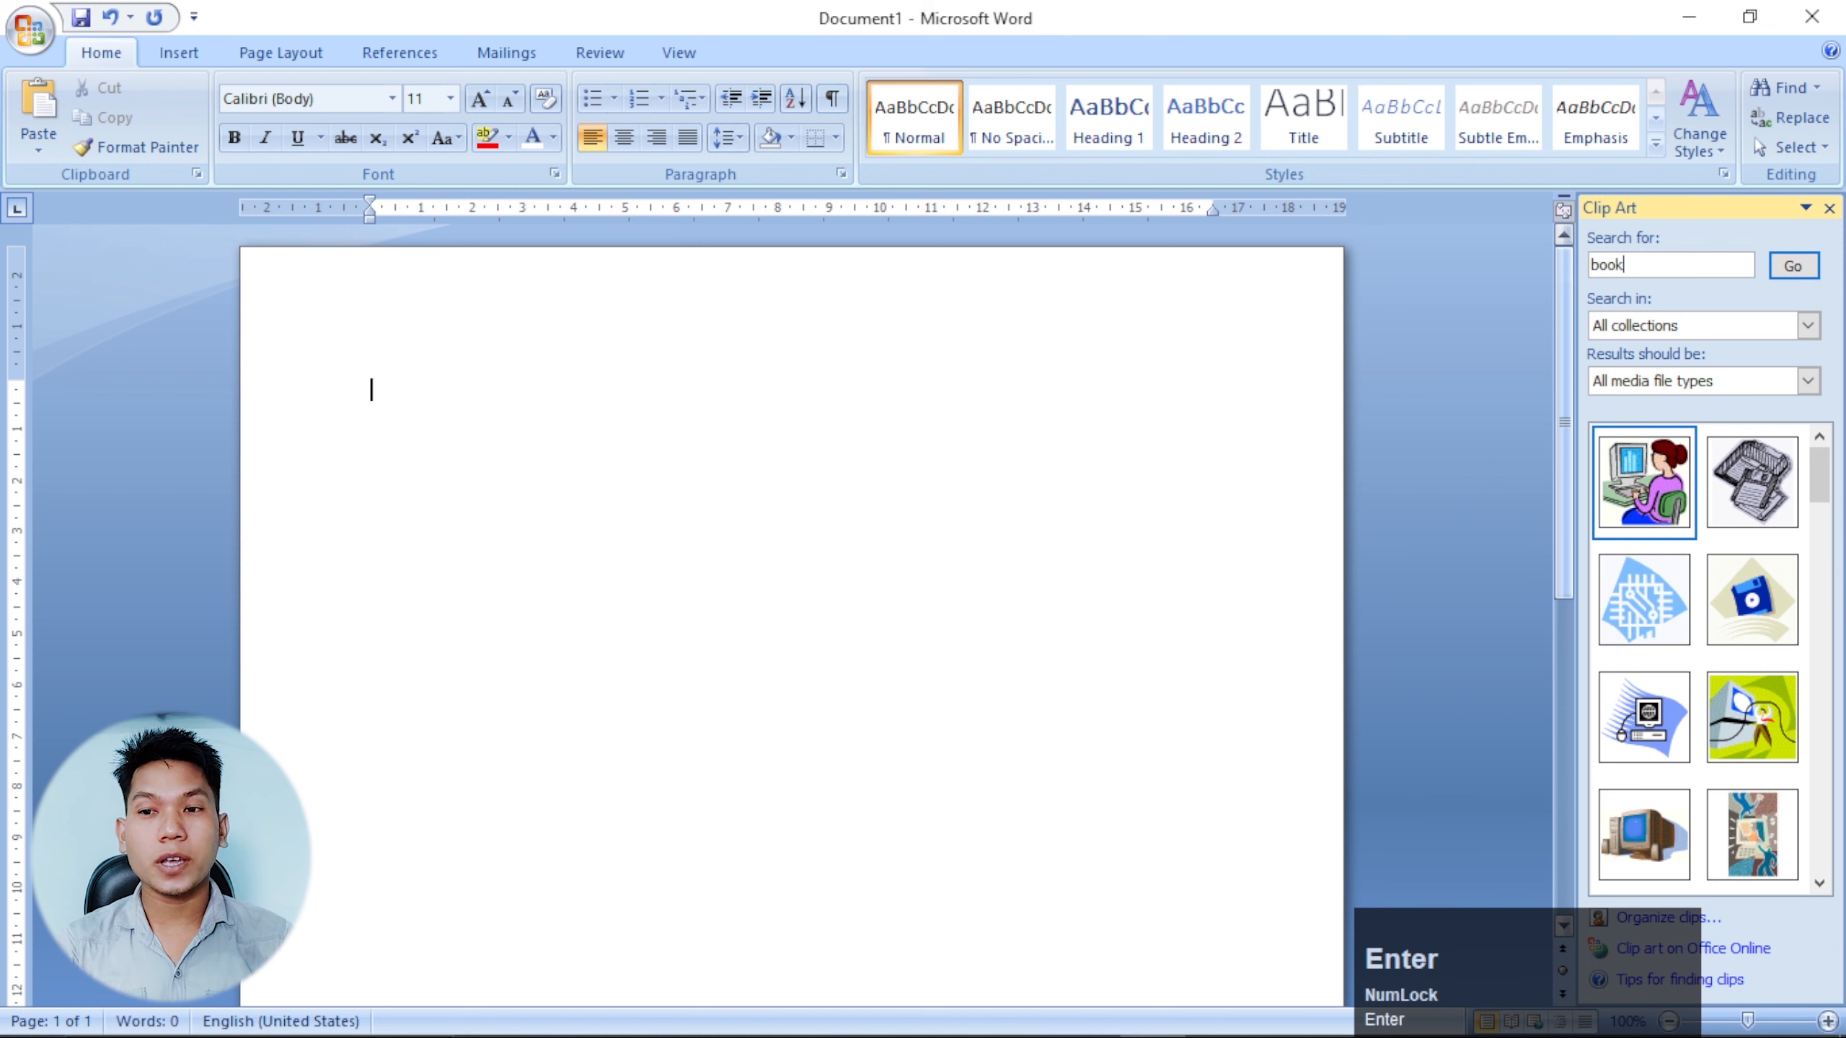
{"action": "scroll", "coordinate": [1726, 618], "scroll_direction": "down", "scroll_amount": 3}
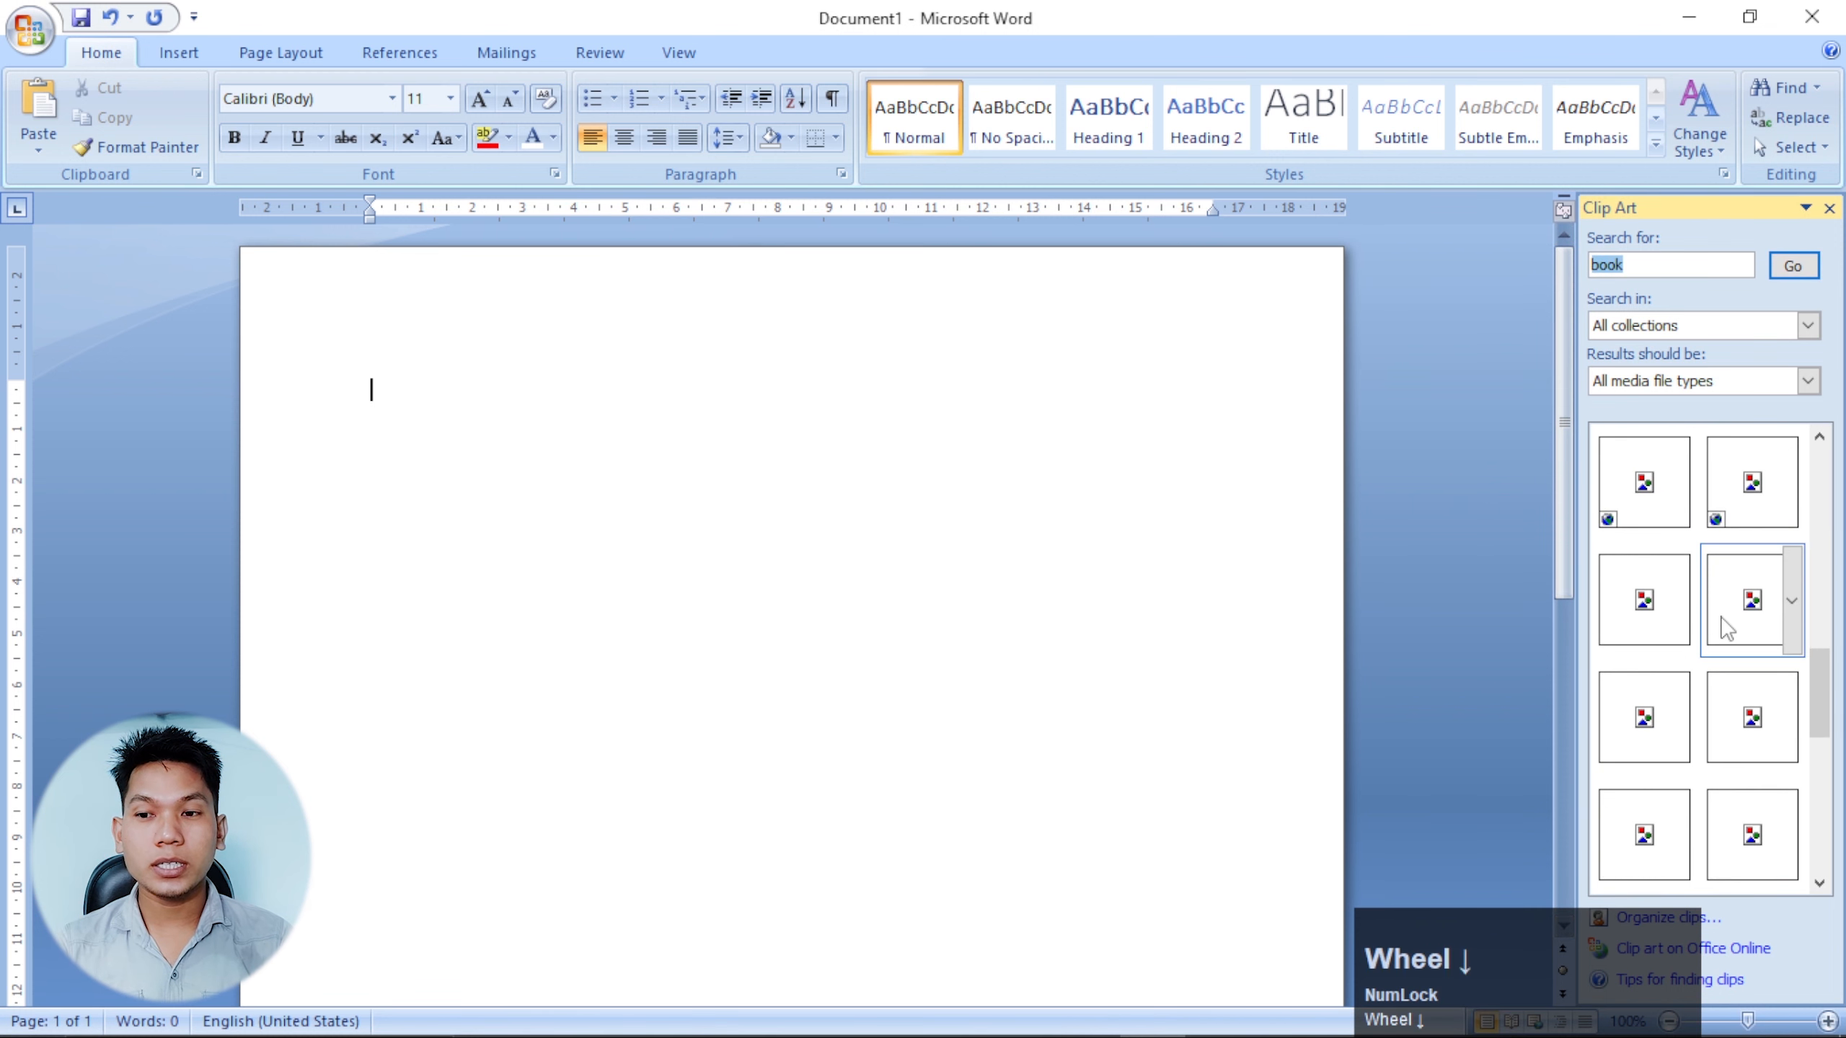
{"action": "scroll", "coordinate": [1727, 618], "scroll_direction": "up", "scroll_amount": 3}
Search the clip art for "cow" and insert the black-and-white drawn cow into the document.
{"action": "left_click_drag", "start_coordinate": [1644, 263], "coordinate": [1560, 272]}
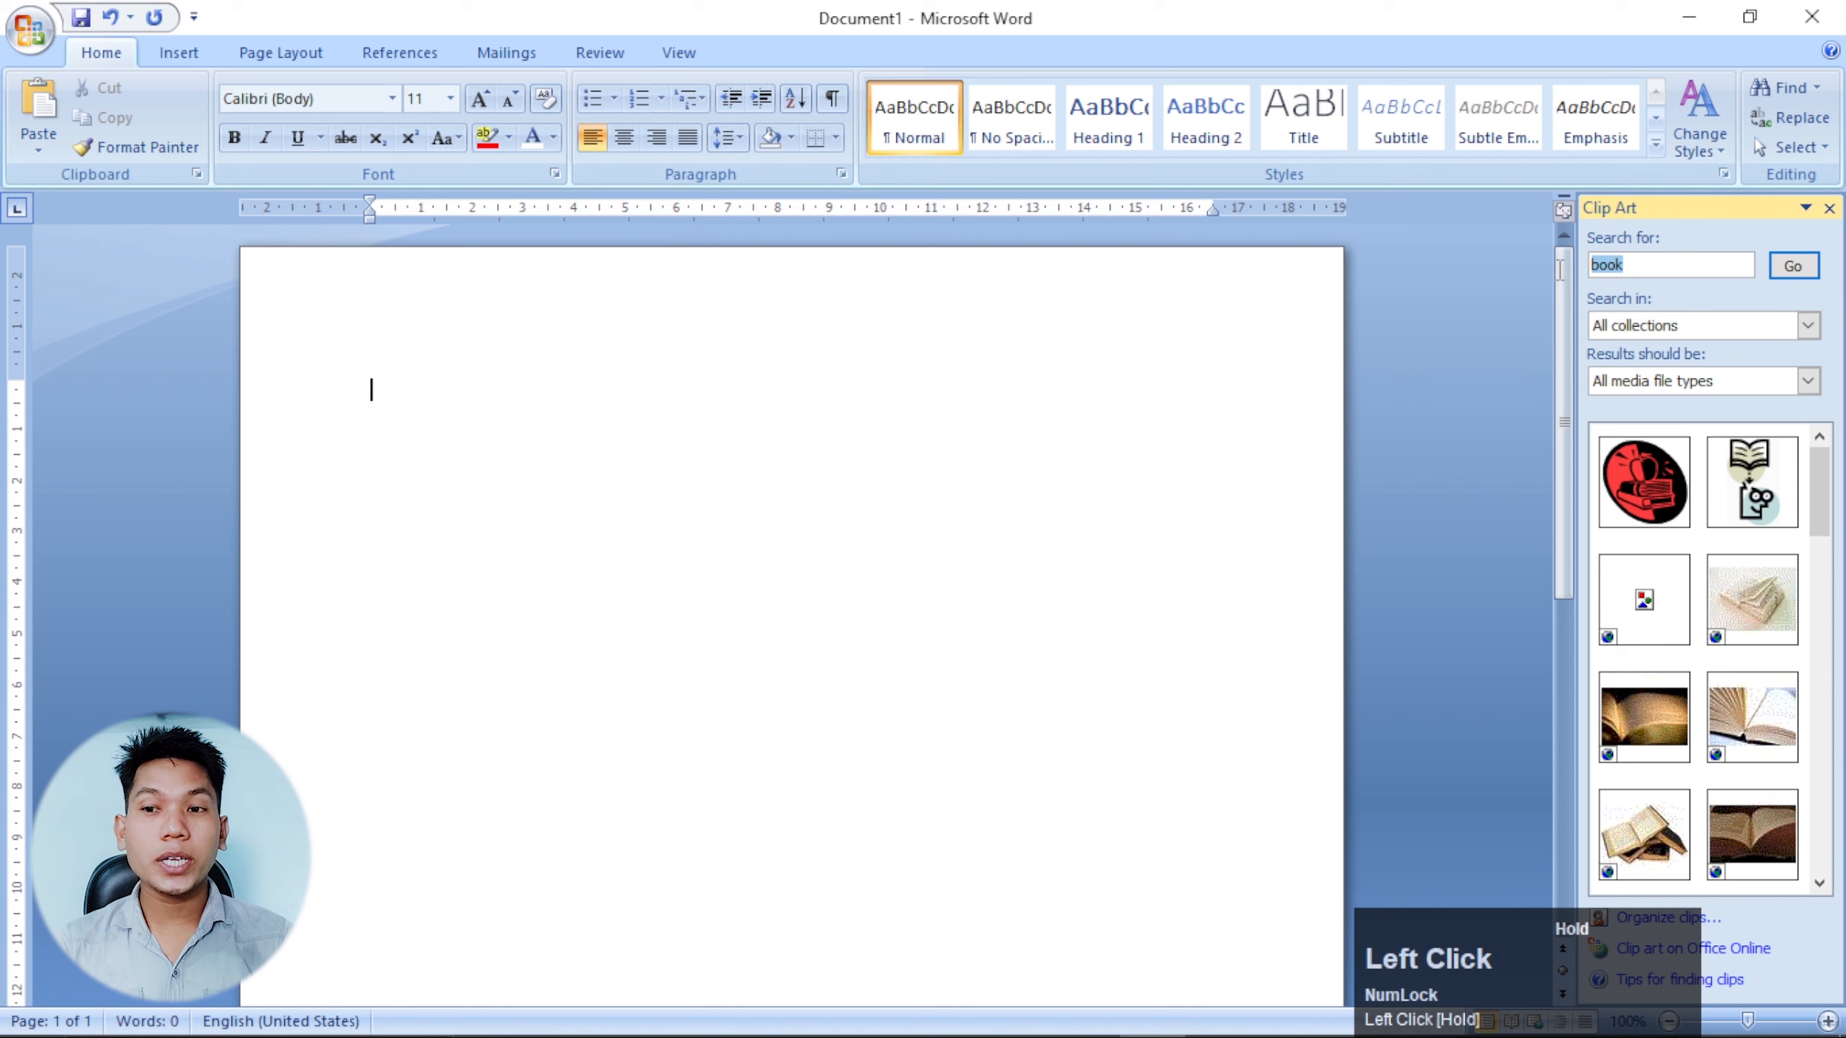
{"action": "type", "text": "cow"}
{"action": "key", "text": "Return"}
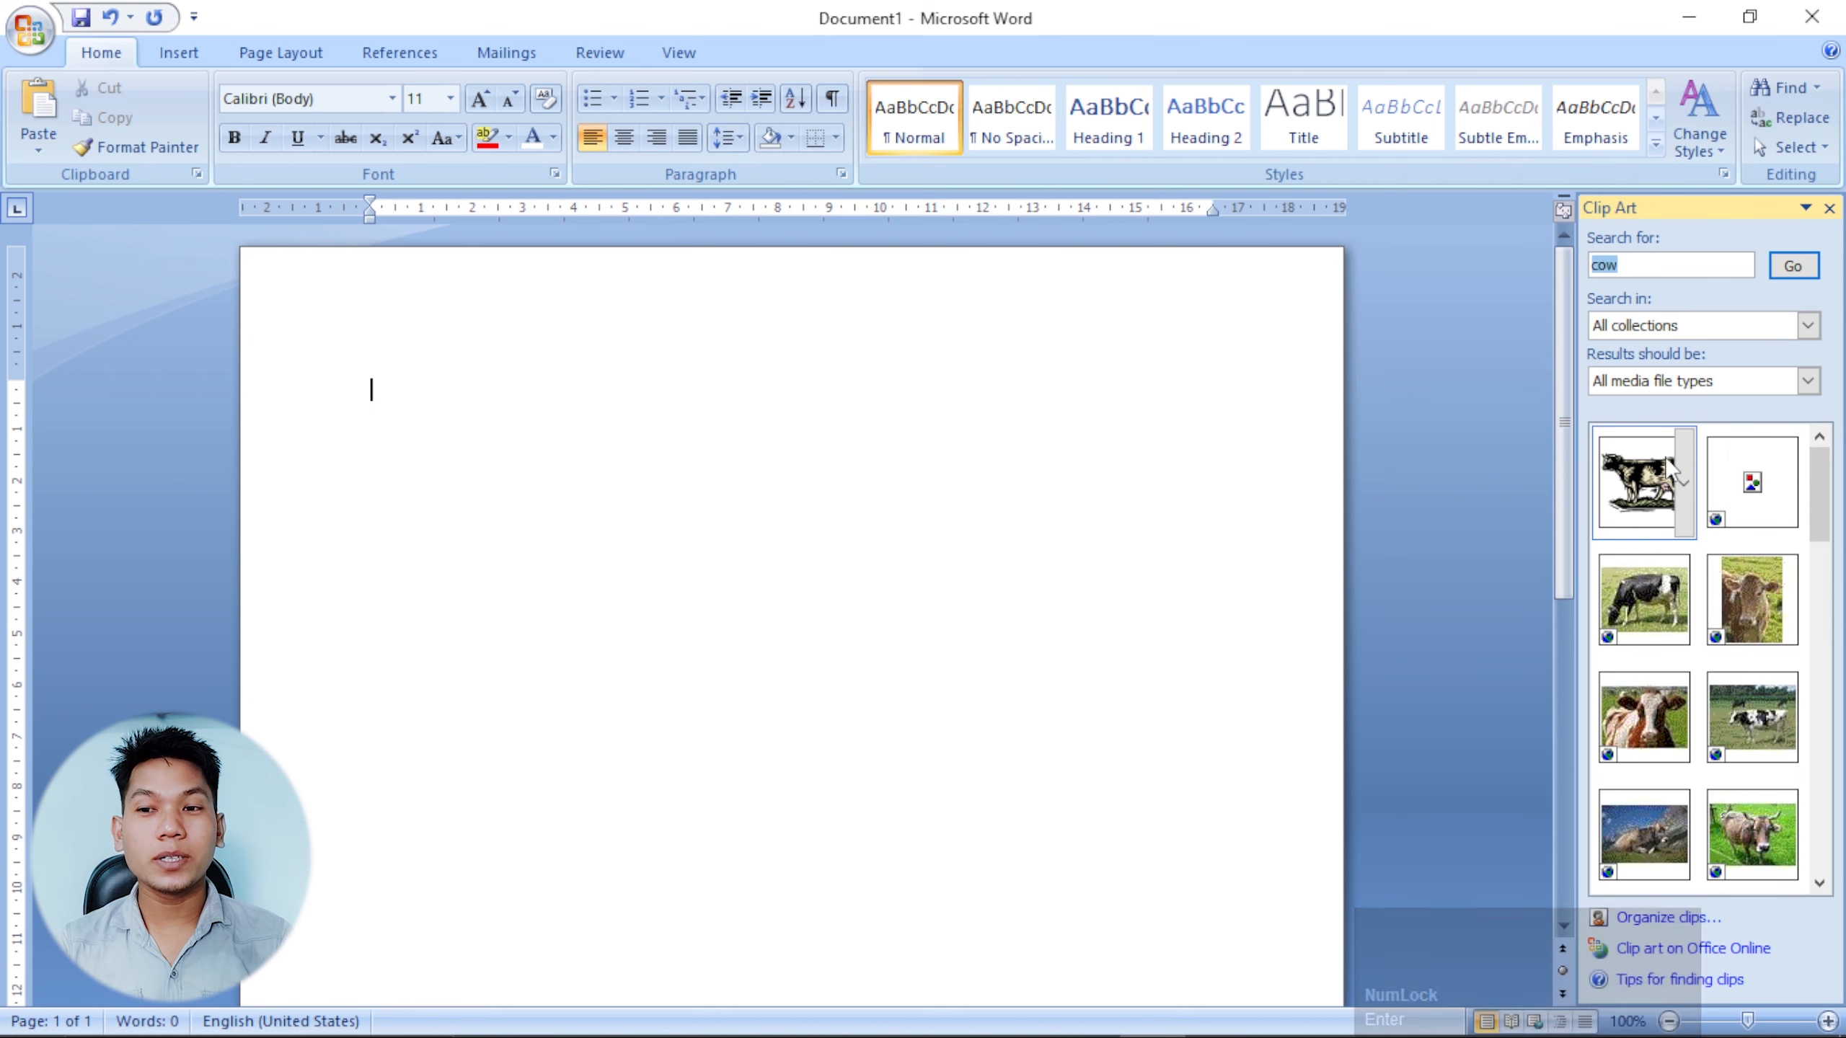
{"action": "left_click", "coordinate": [1647, 477]}
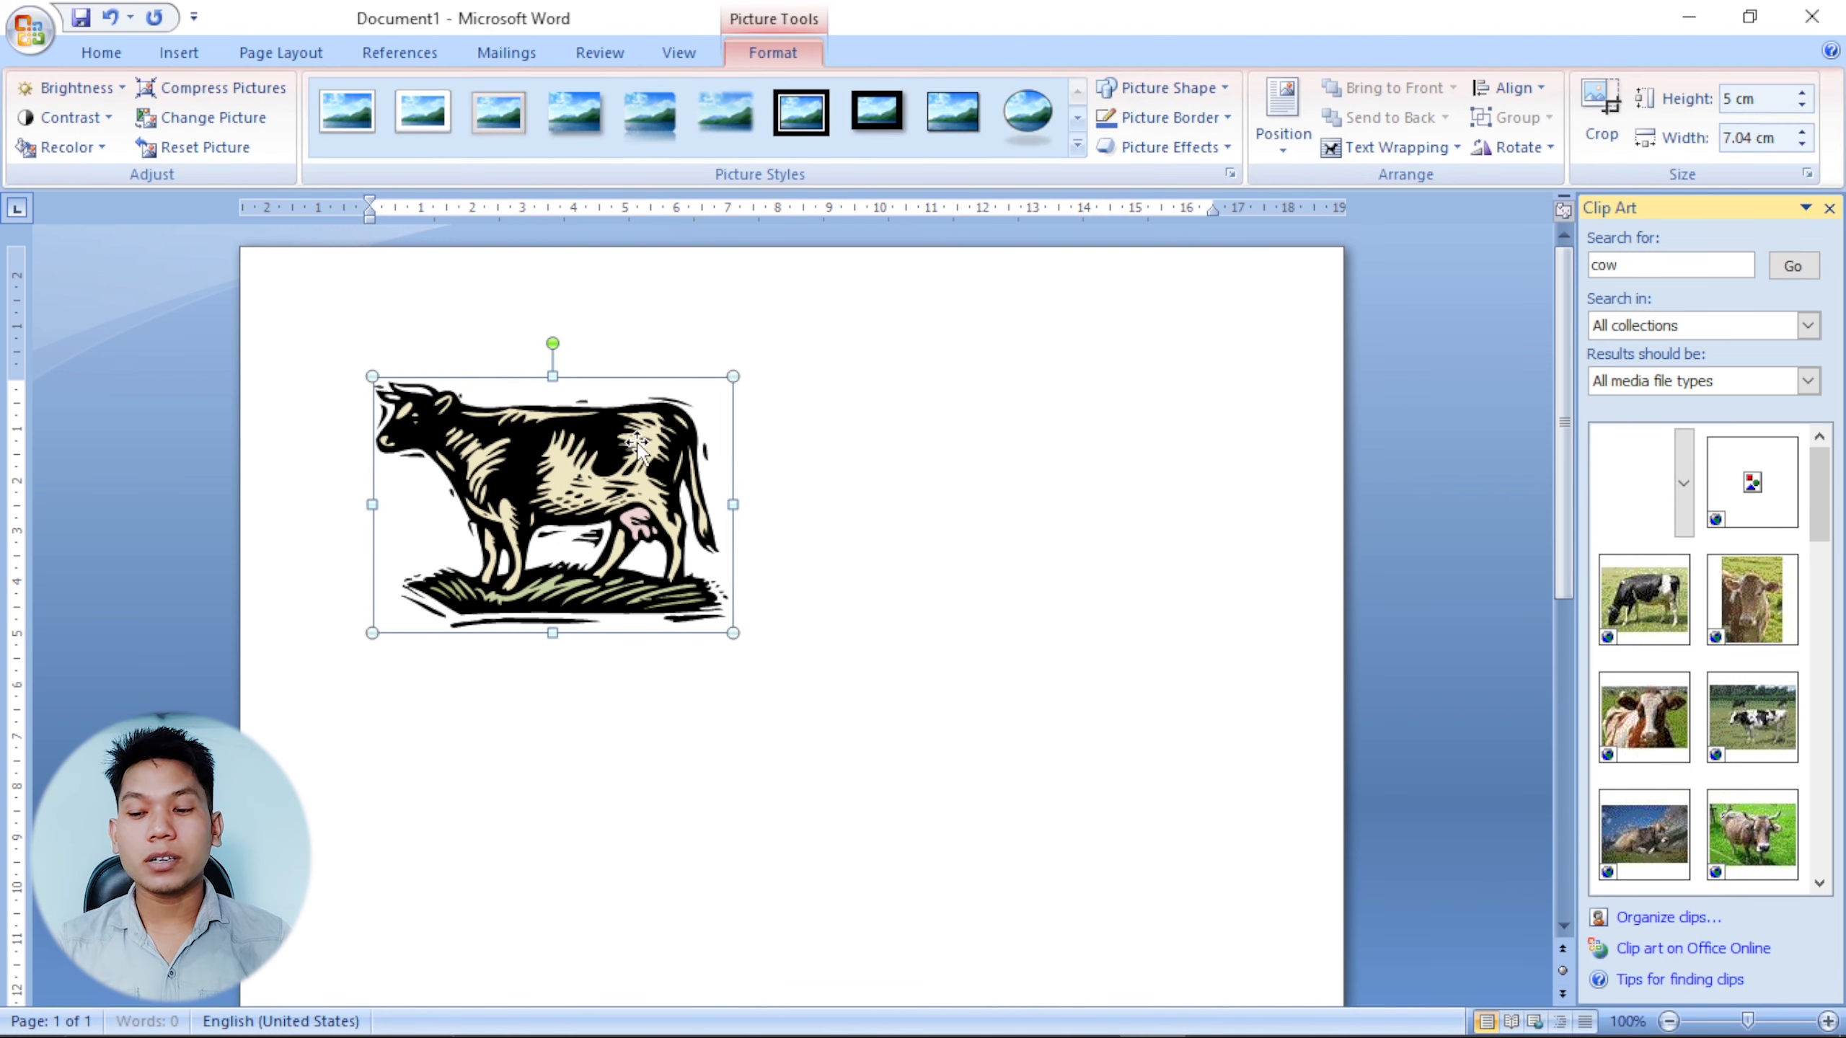
Delete the drawn cow clip from the Clip Organizer, close Clip Art, and remove the cow picture from the page.
{"action": "key", "text": "Delete"}
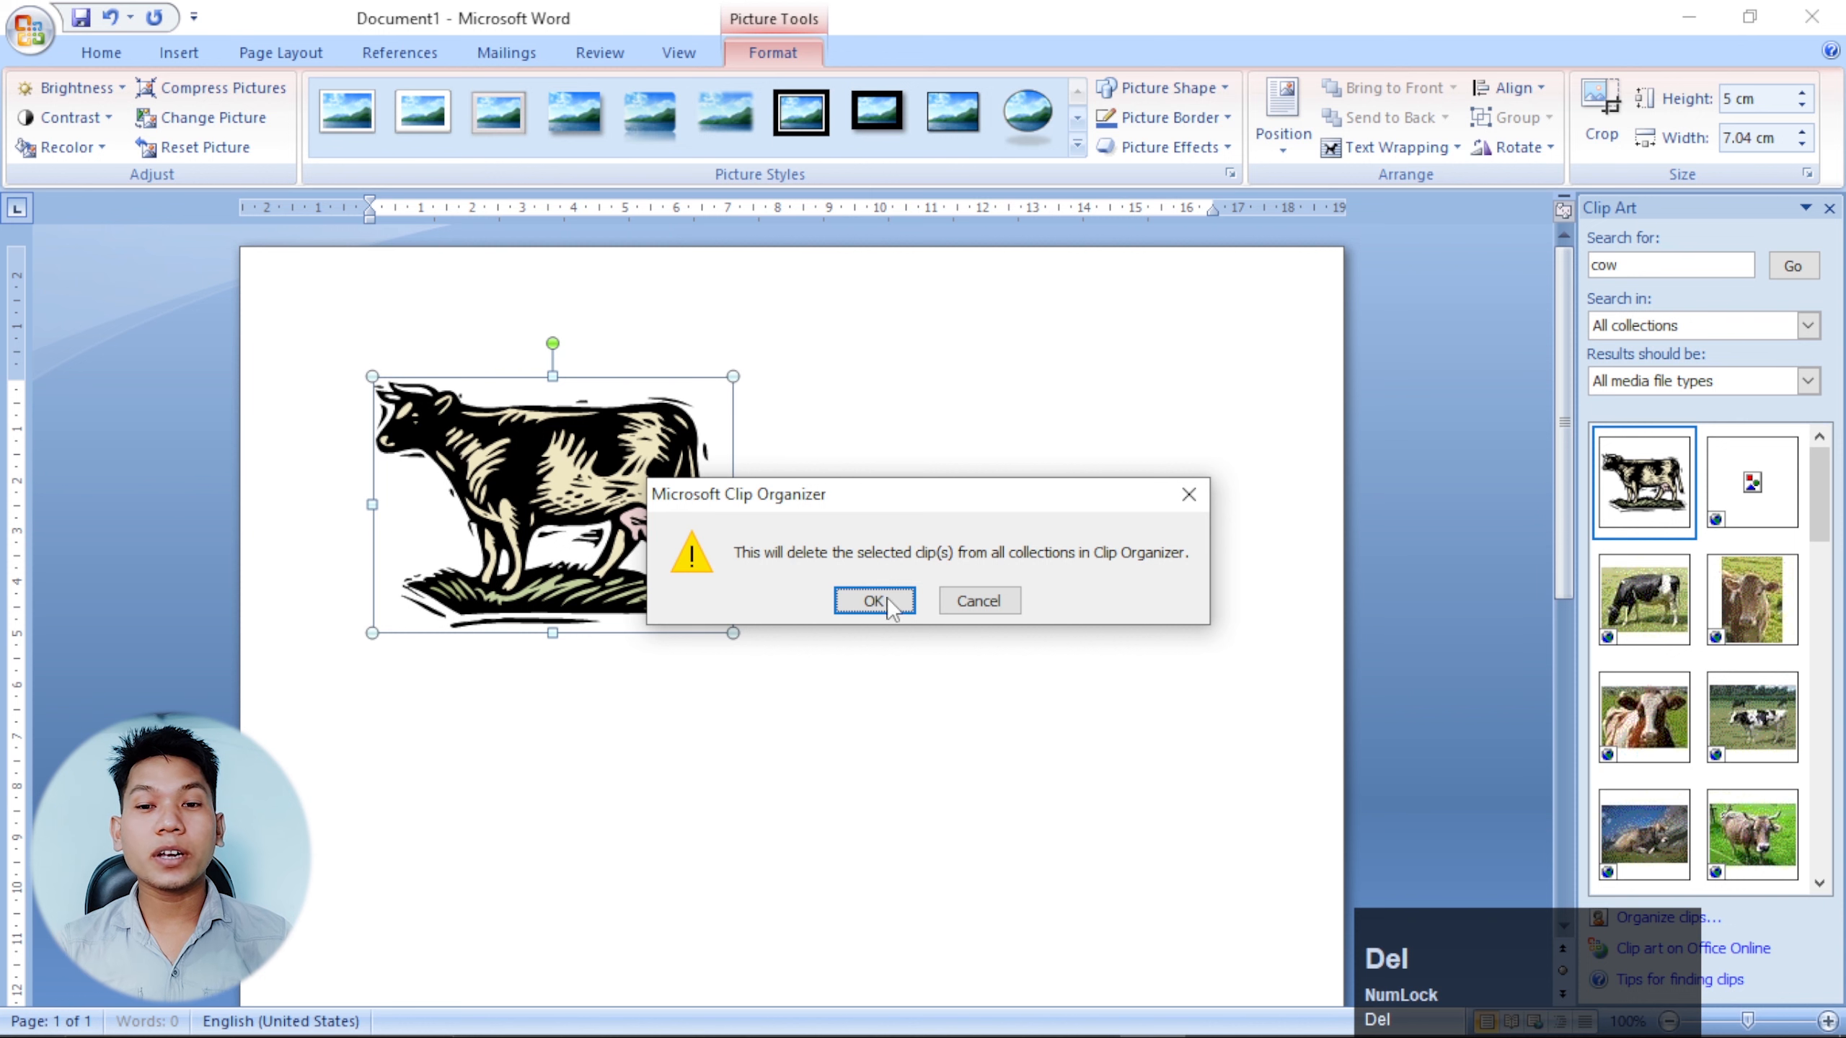
{"action": "left_click", "coordinate": [888, 603]}
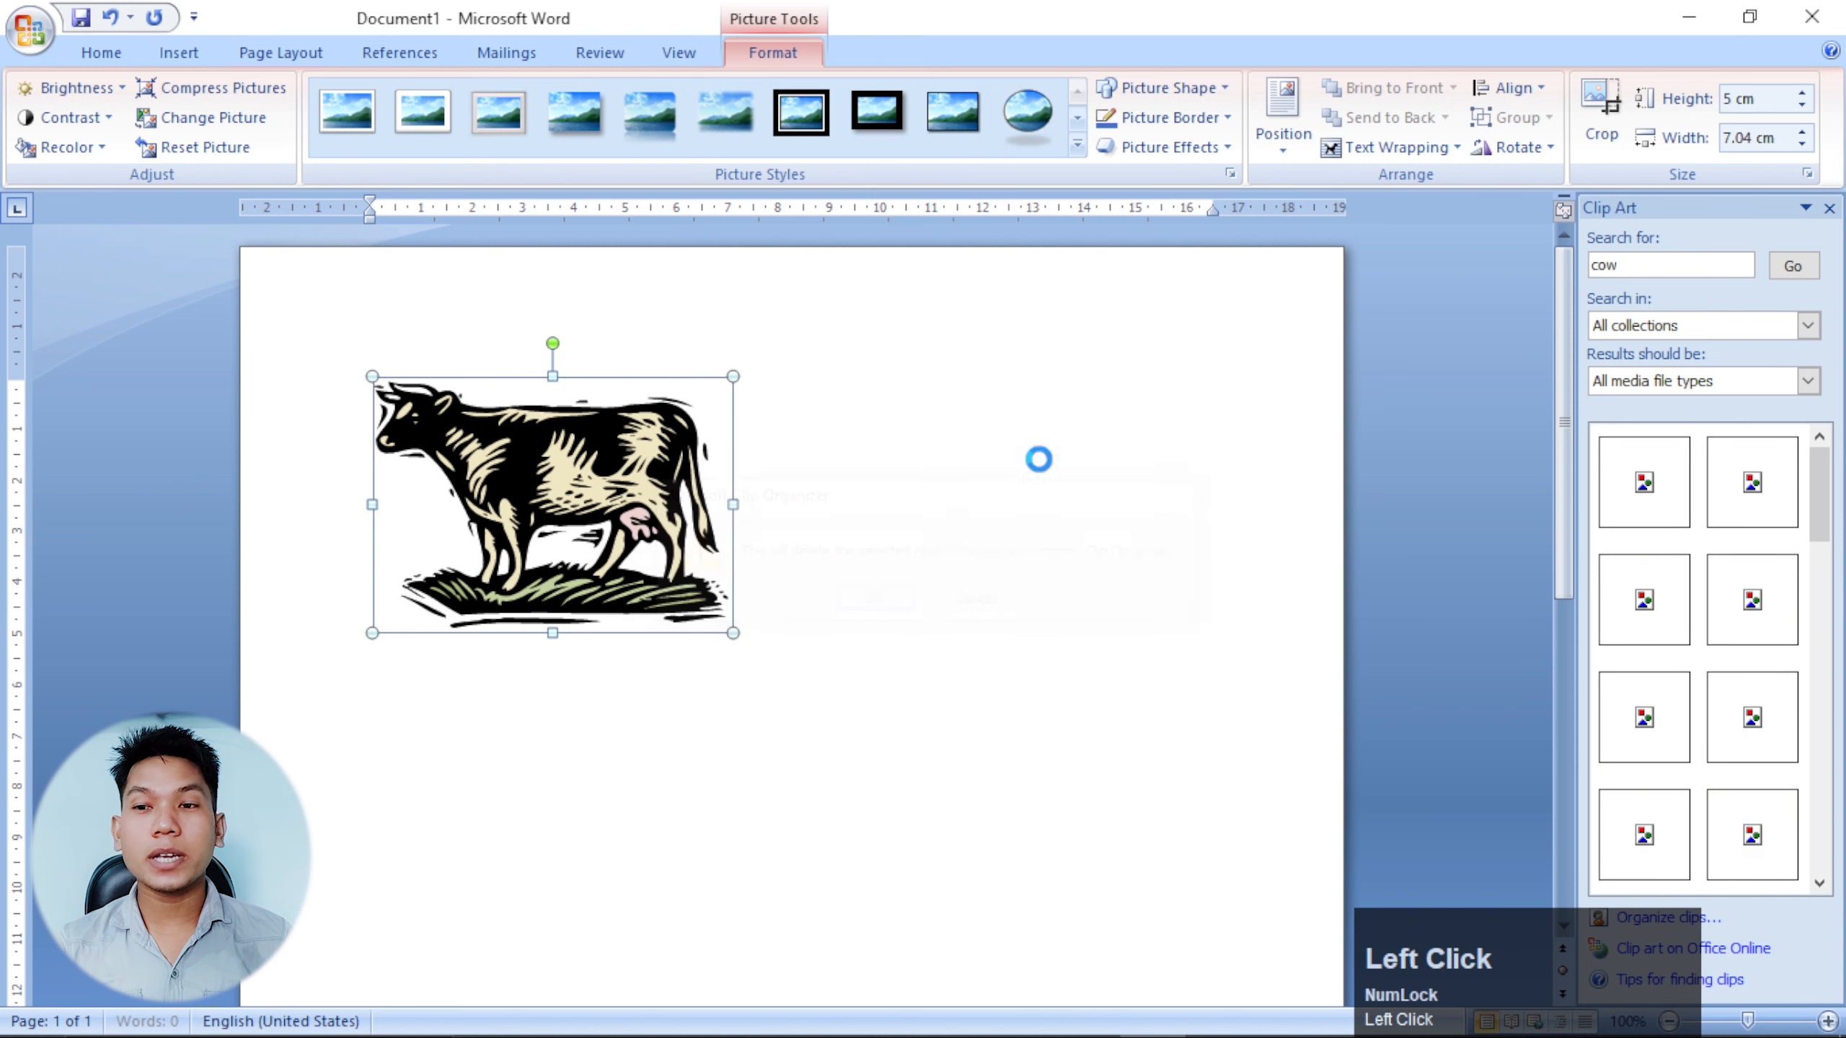
{"action": "left_click", "coordinate": [1830, 210]}
{"action": "key", "text": "Delete"}
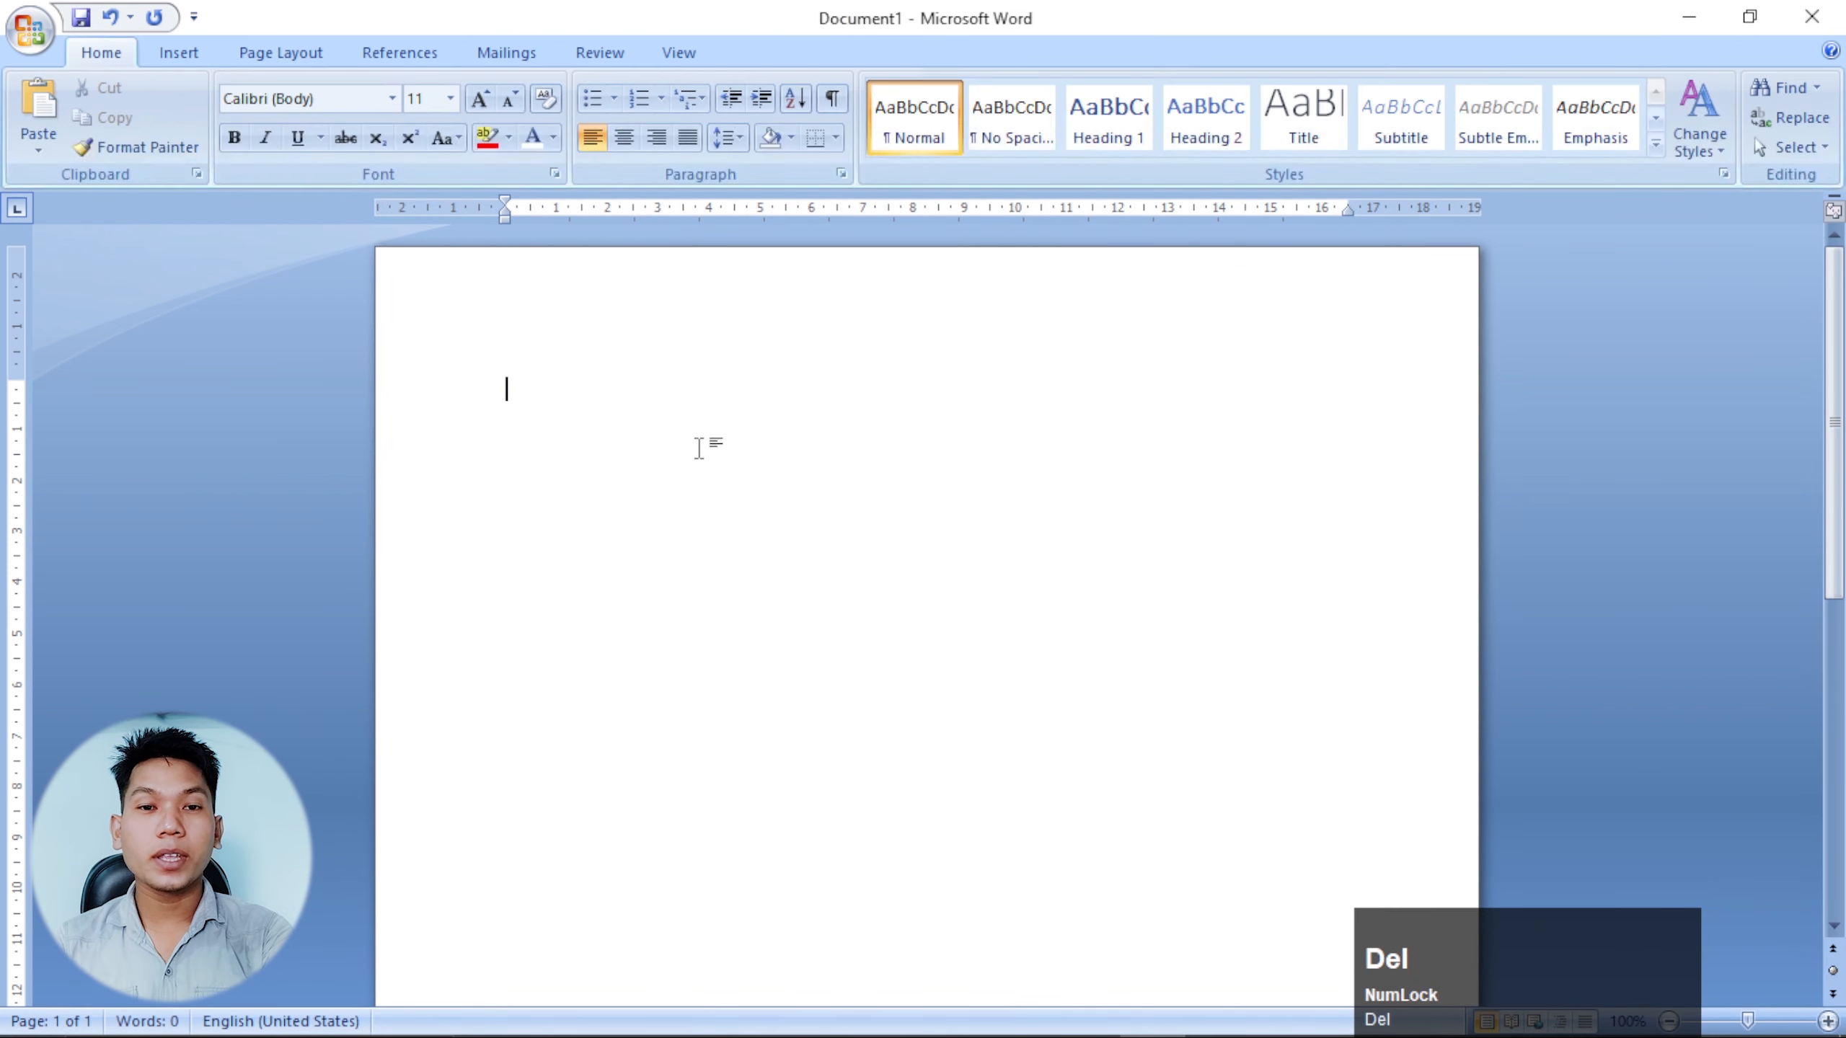
Draw a freehand line about 8.1 cm wide near the page's upper edge and a perfectly horizontal line about 8.6 cm long below it.
{"action": "left_click", "coordinate": [179, 53]}
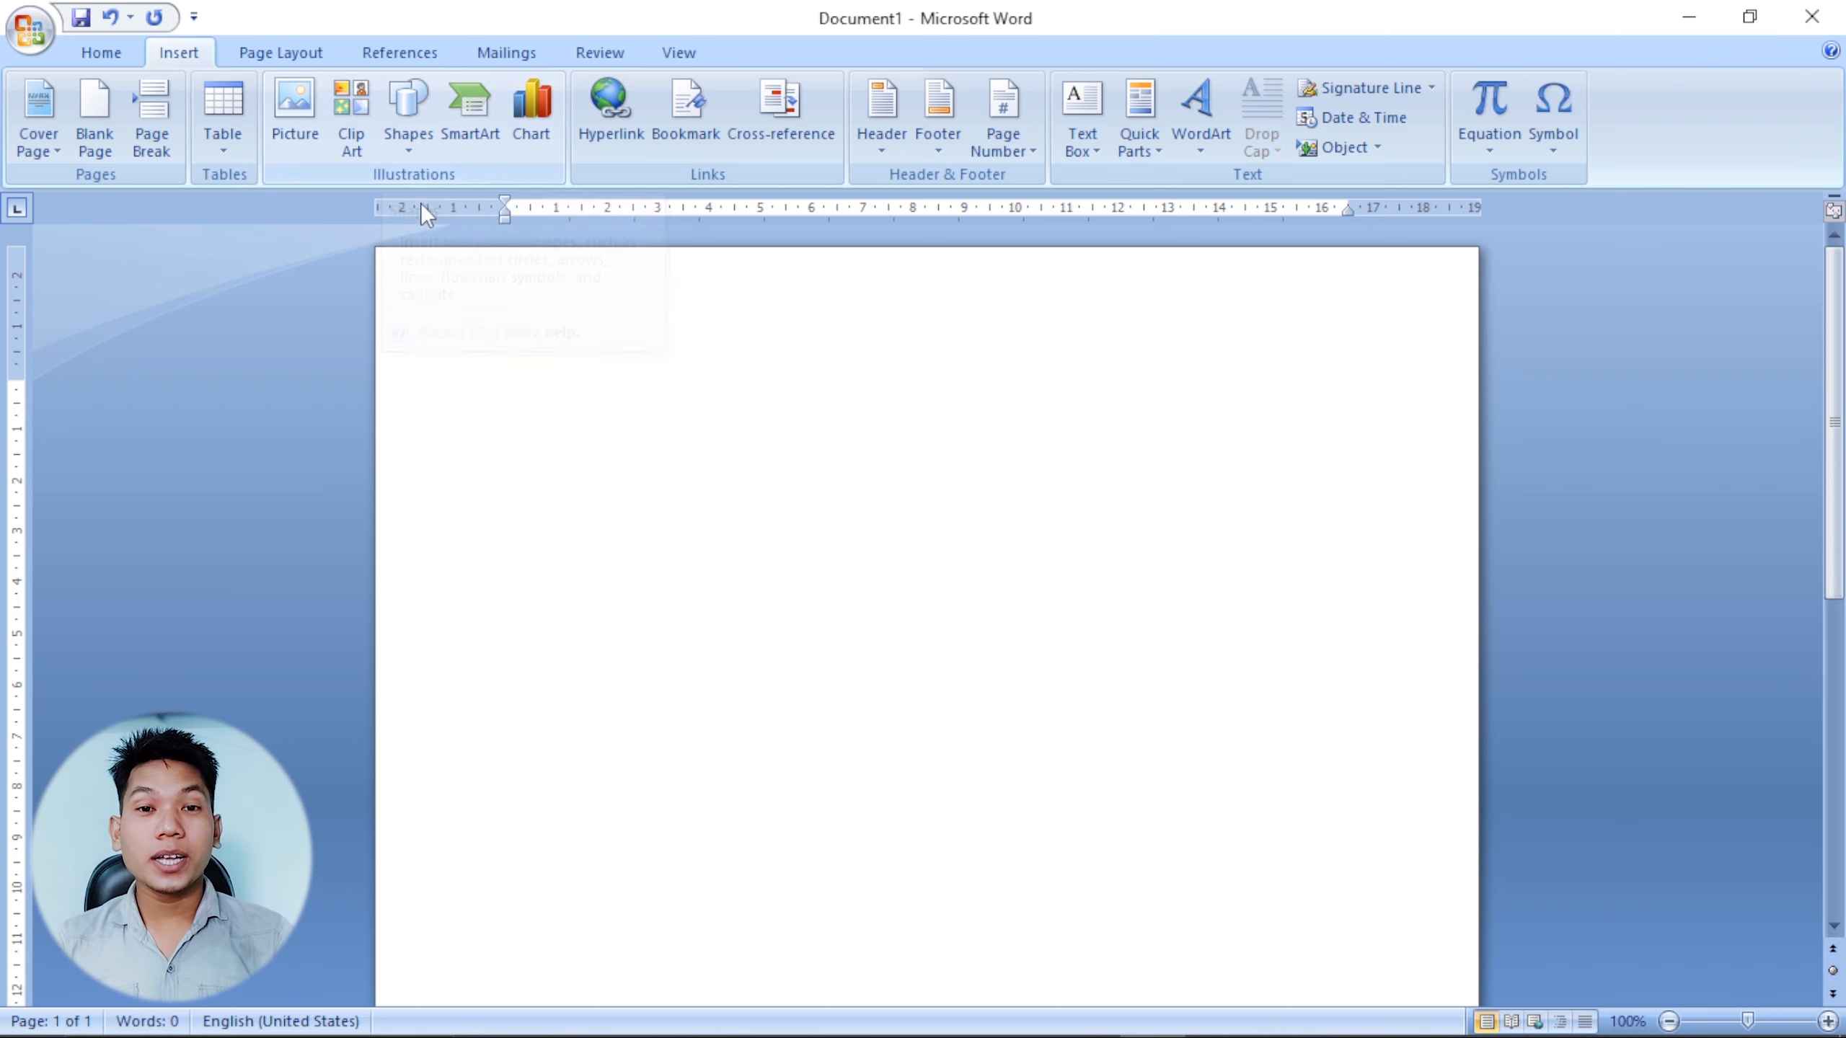
{"action": "left_click", "coordinate": [413, 146]}
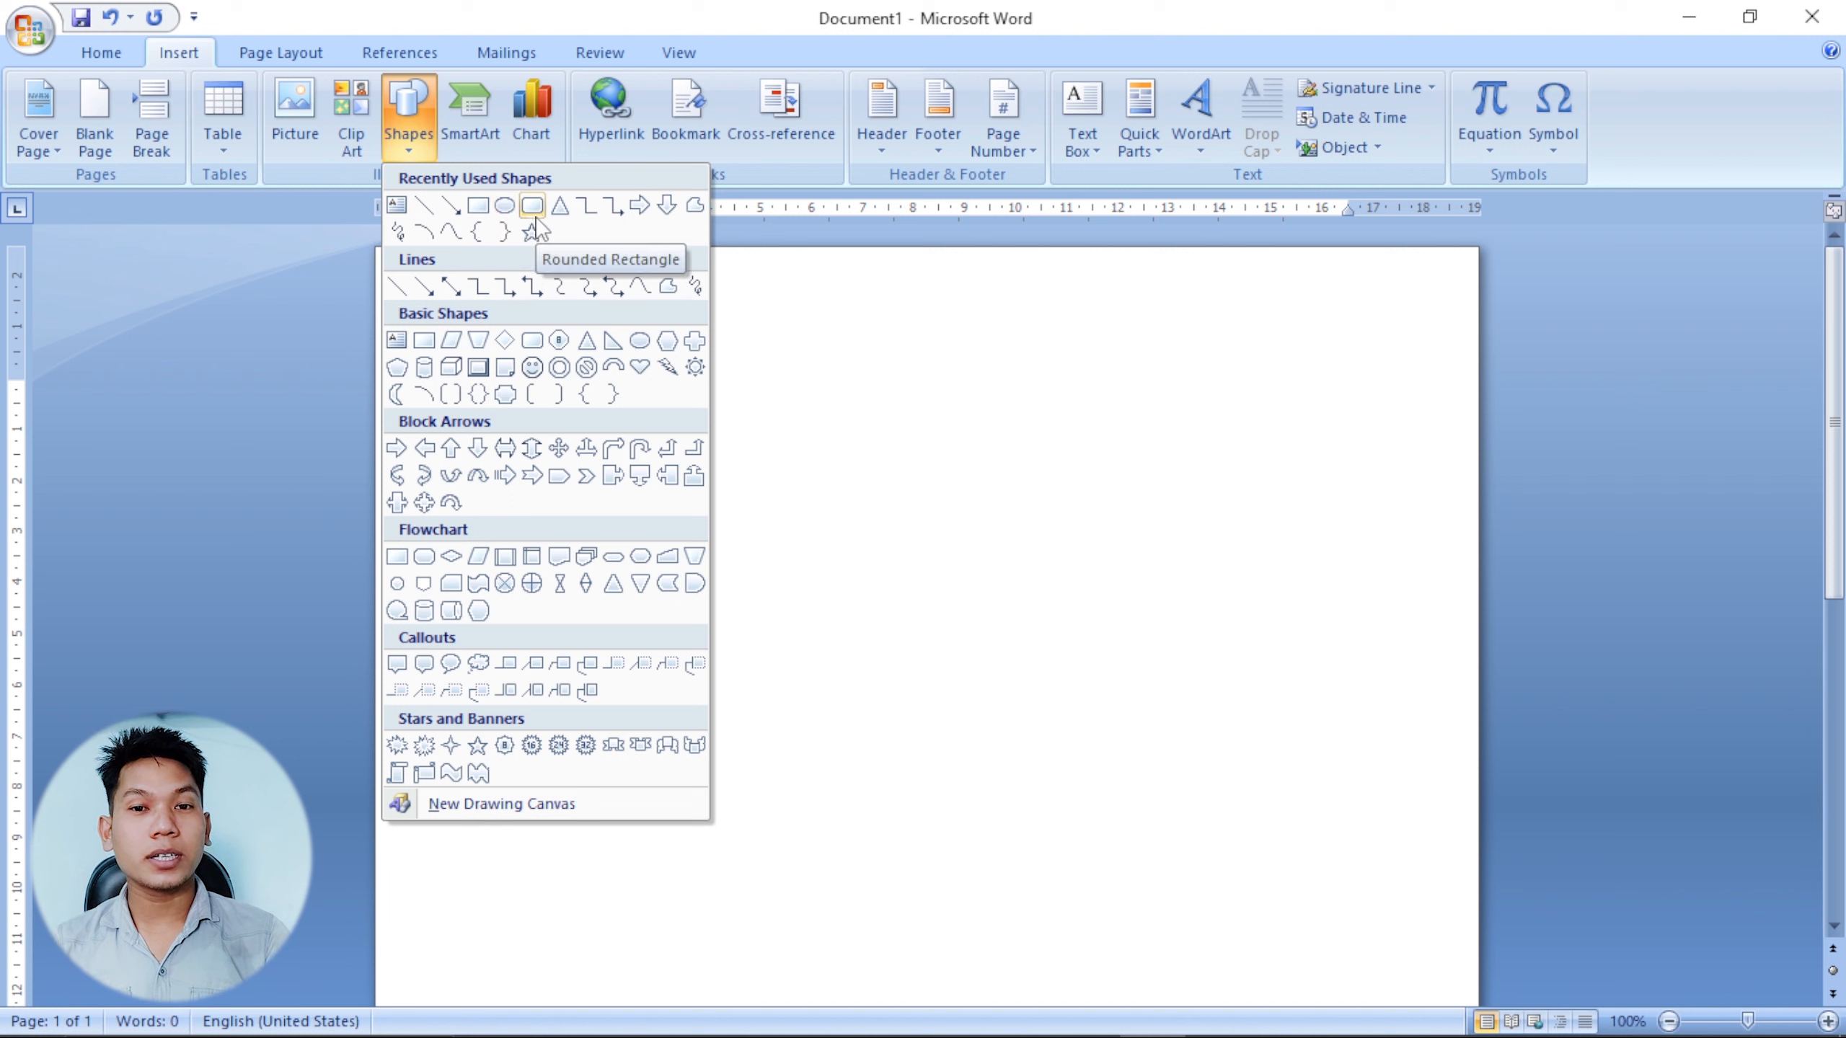
{"action": "left_click", "coordinate": [430, 210]}
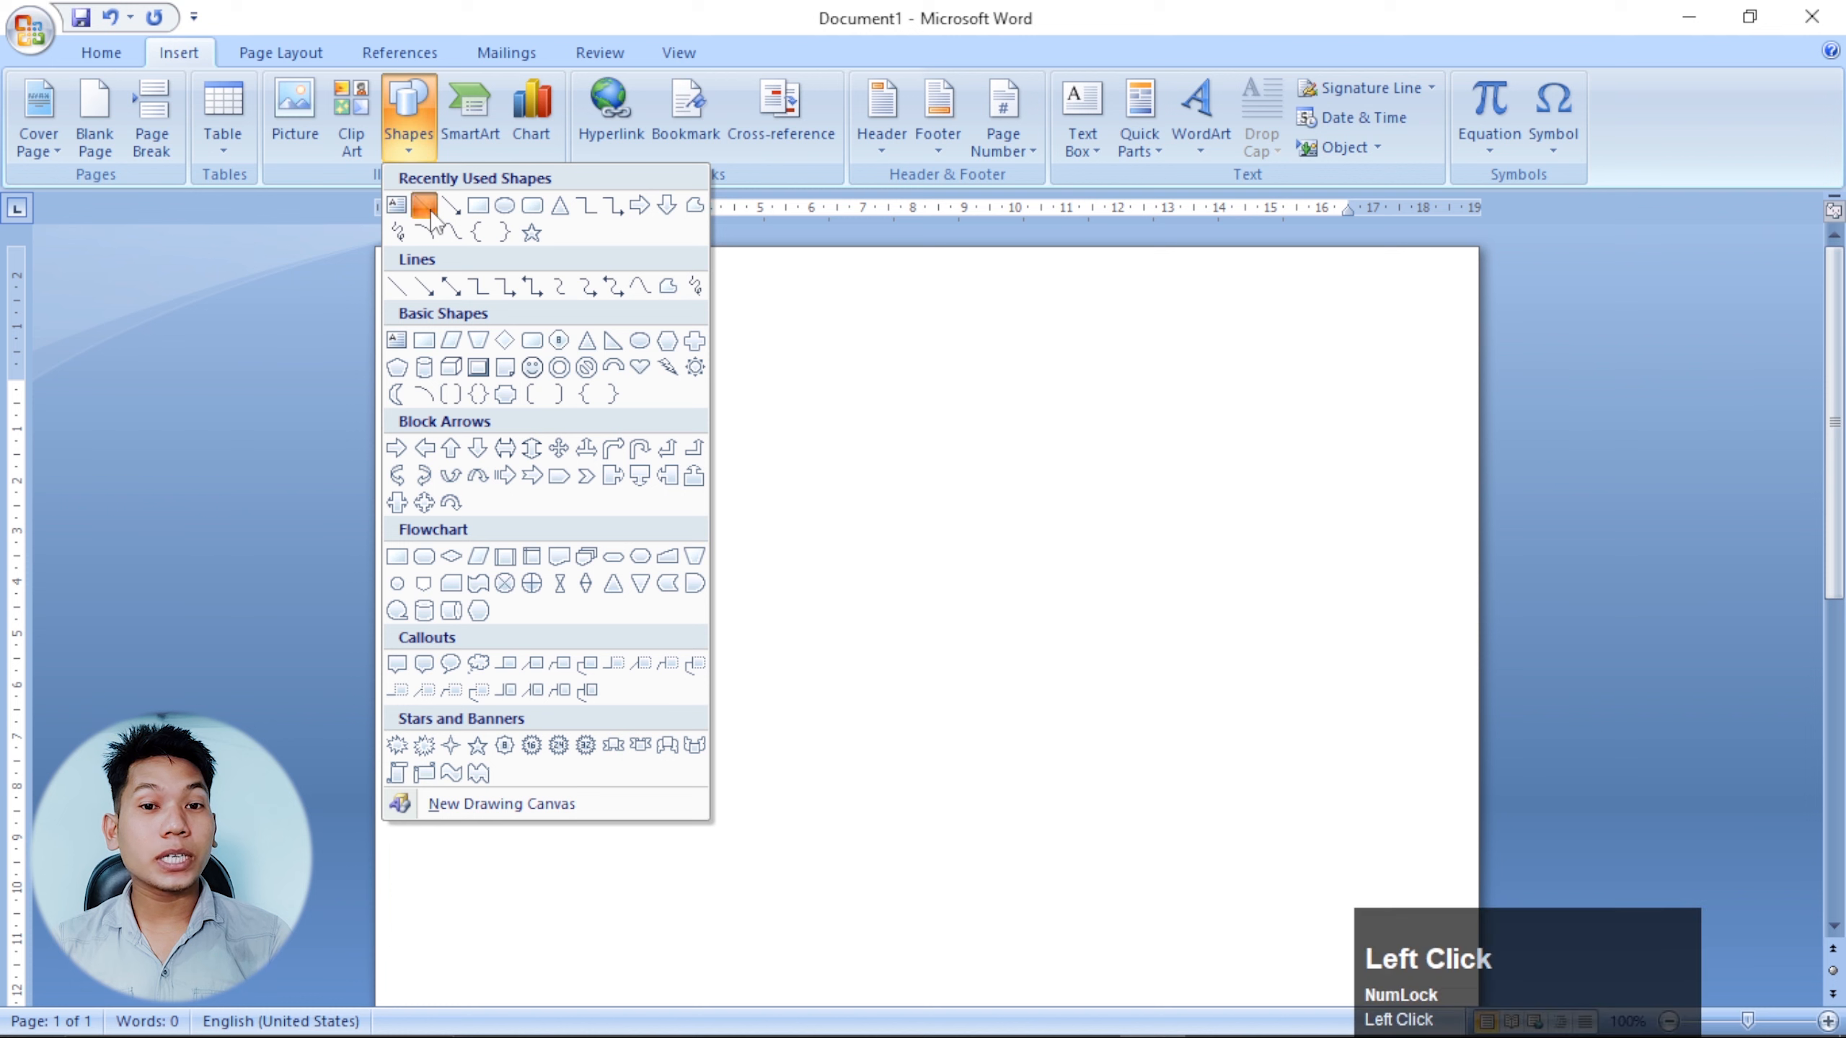
{"action": "left_click_drag", "start_coordinate": [605, 424], "coordinate": [1021, 418]}
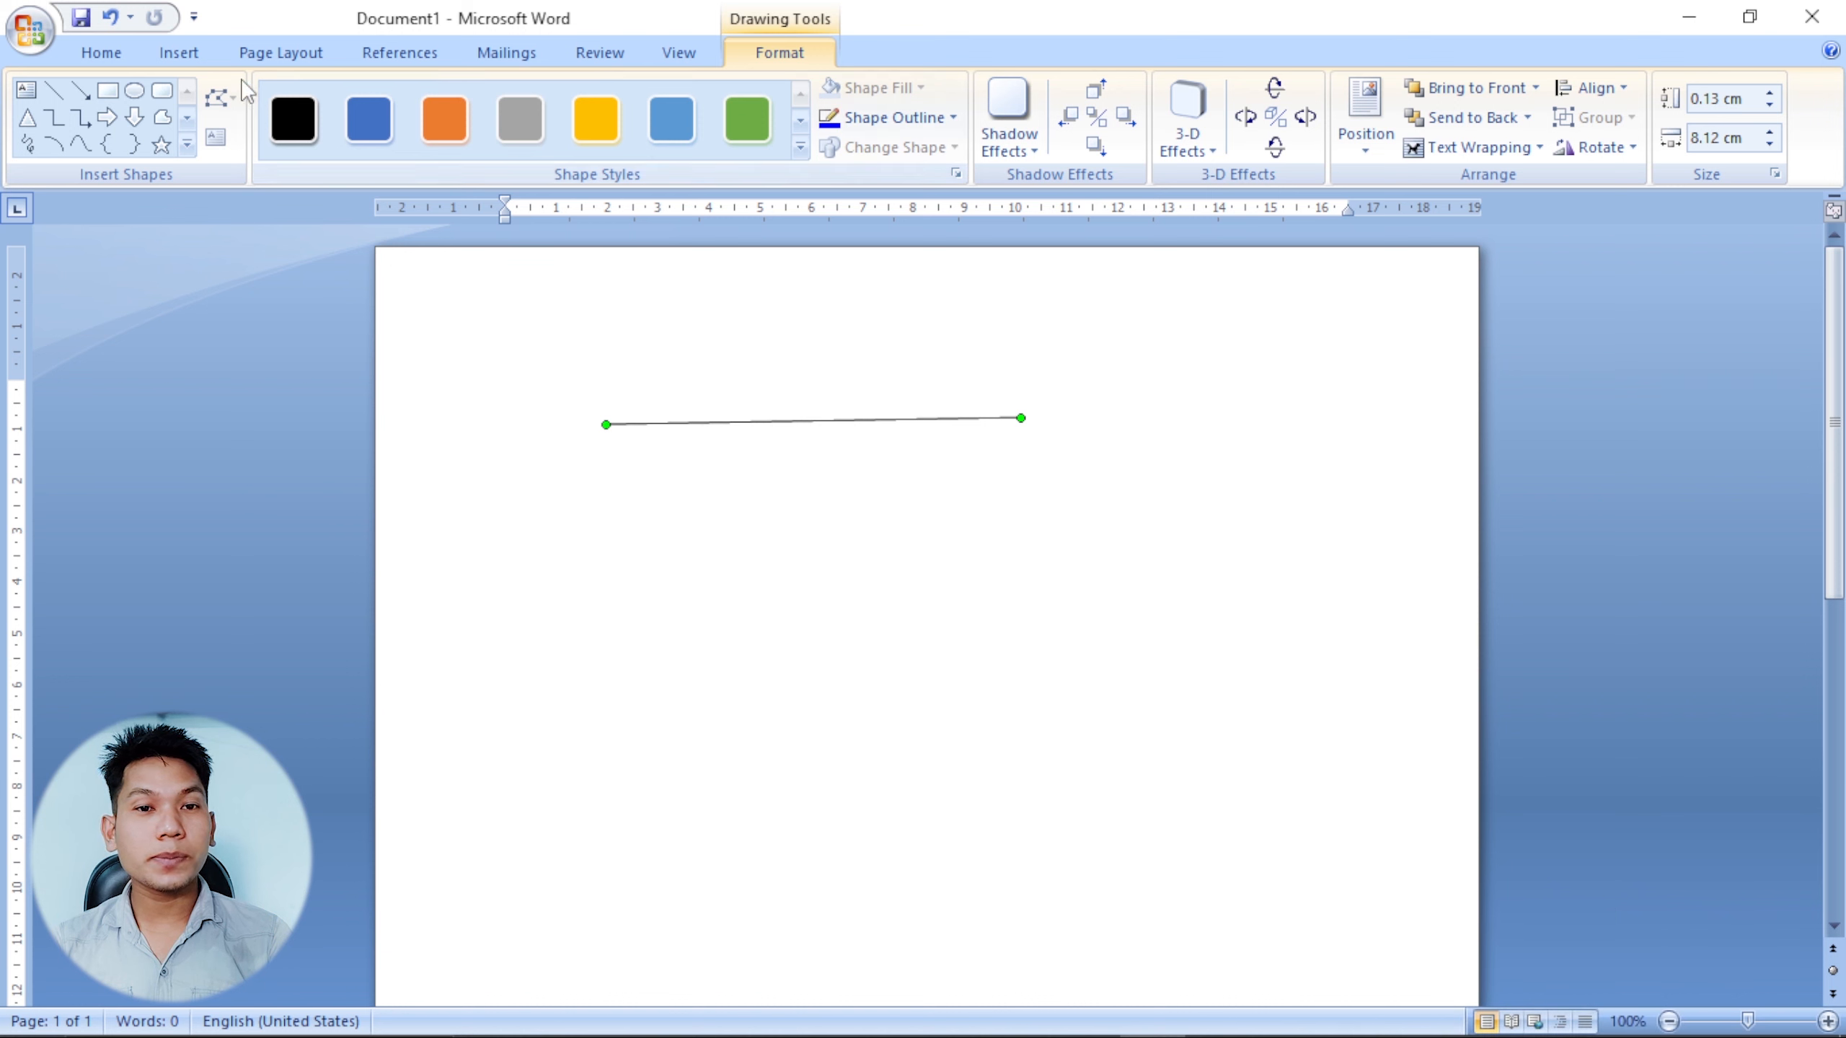
{"action": "left_click", "coordinate": [53, 90]}
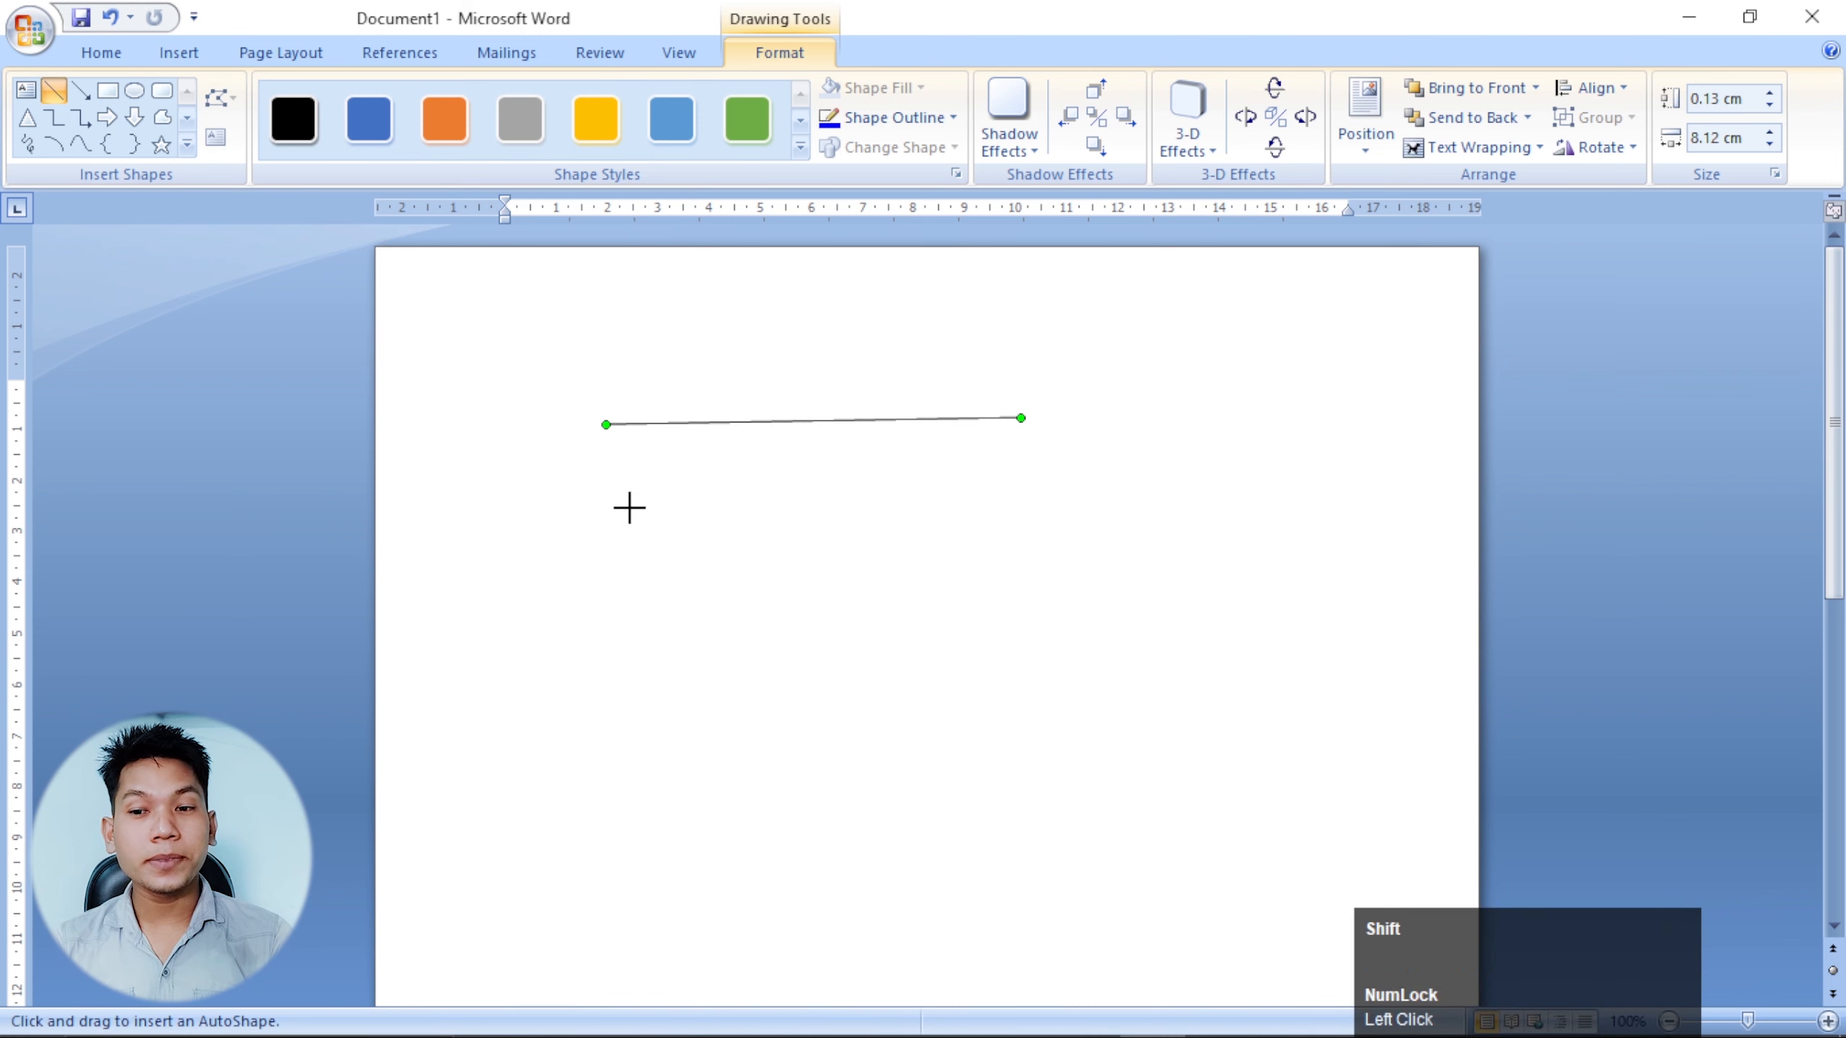
{"action": "left_click_drag", "start_coordinate": [628, 508], "coordinate": [1069, 528]}
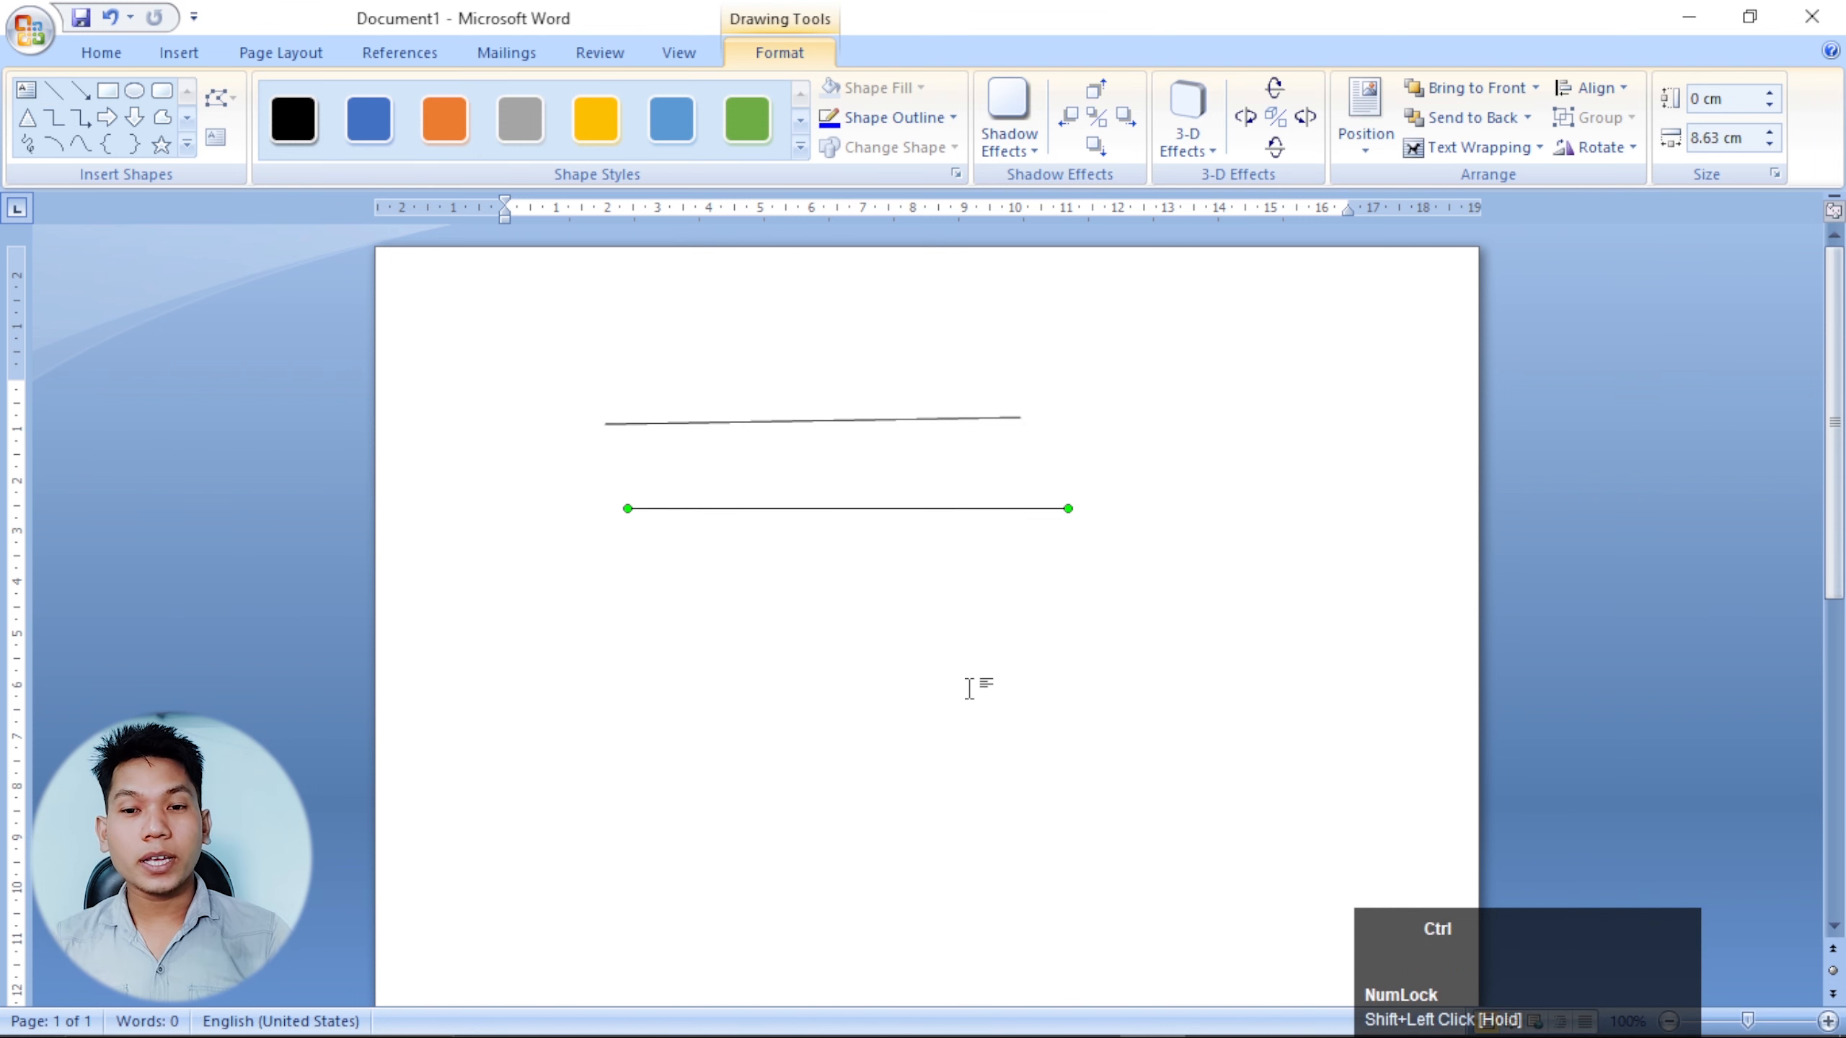
Undo both drawn lines and return to the commands for inserting illustrations.
{"action": "key", "text": "ctrl+z"}
{"action": "key", "text": "ctrl+z"}
{"action": "left_click", "coordinate": [177, 54]}
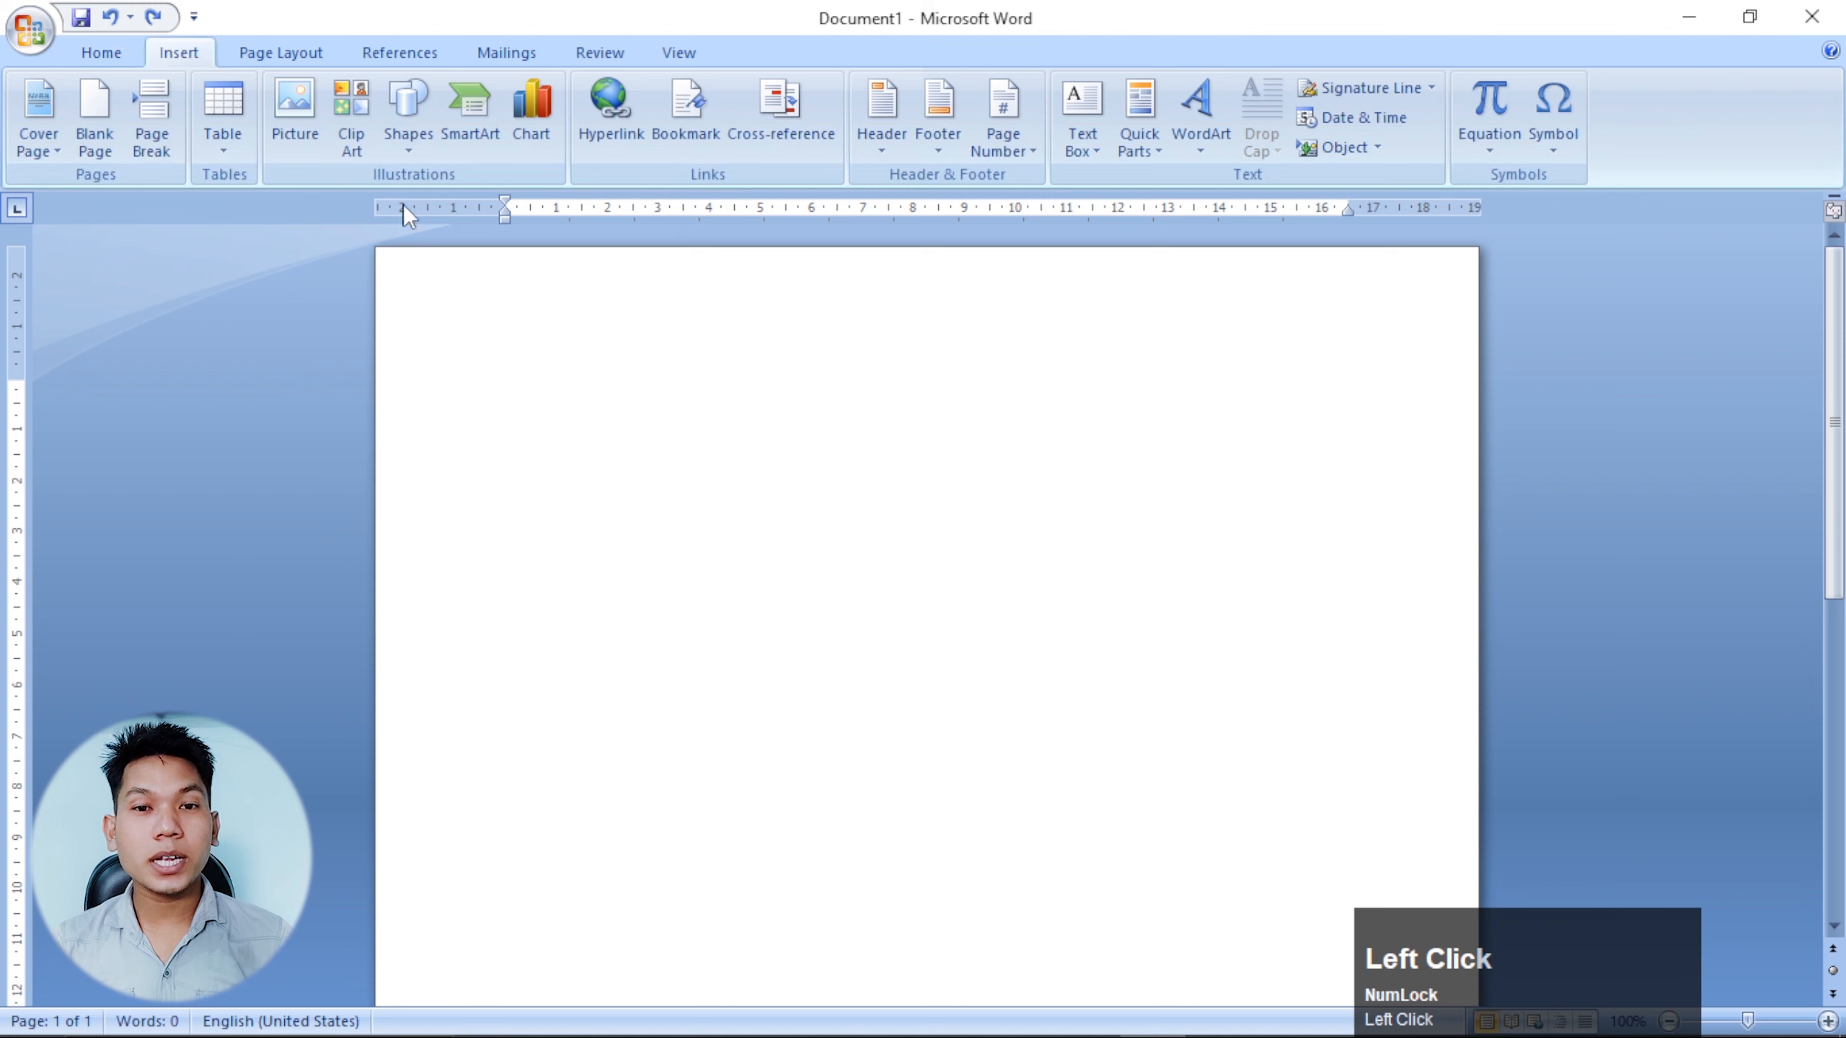
Insert a new drawing canvas on the page, try to draw inside it, and delete the canvas.
{"action": "left_click", "coordinate": [407, 132]}
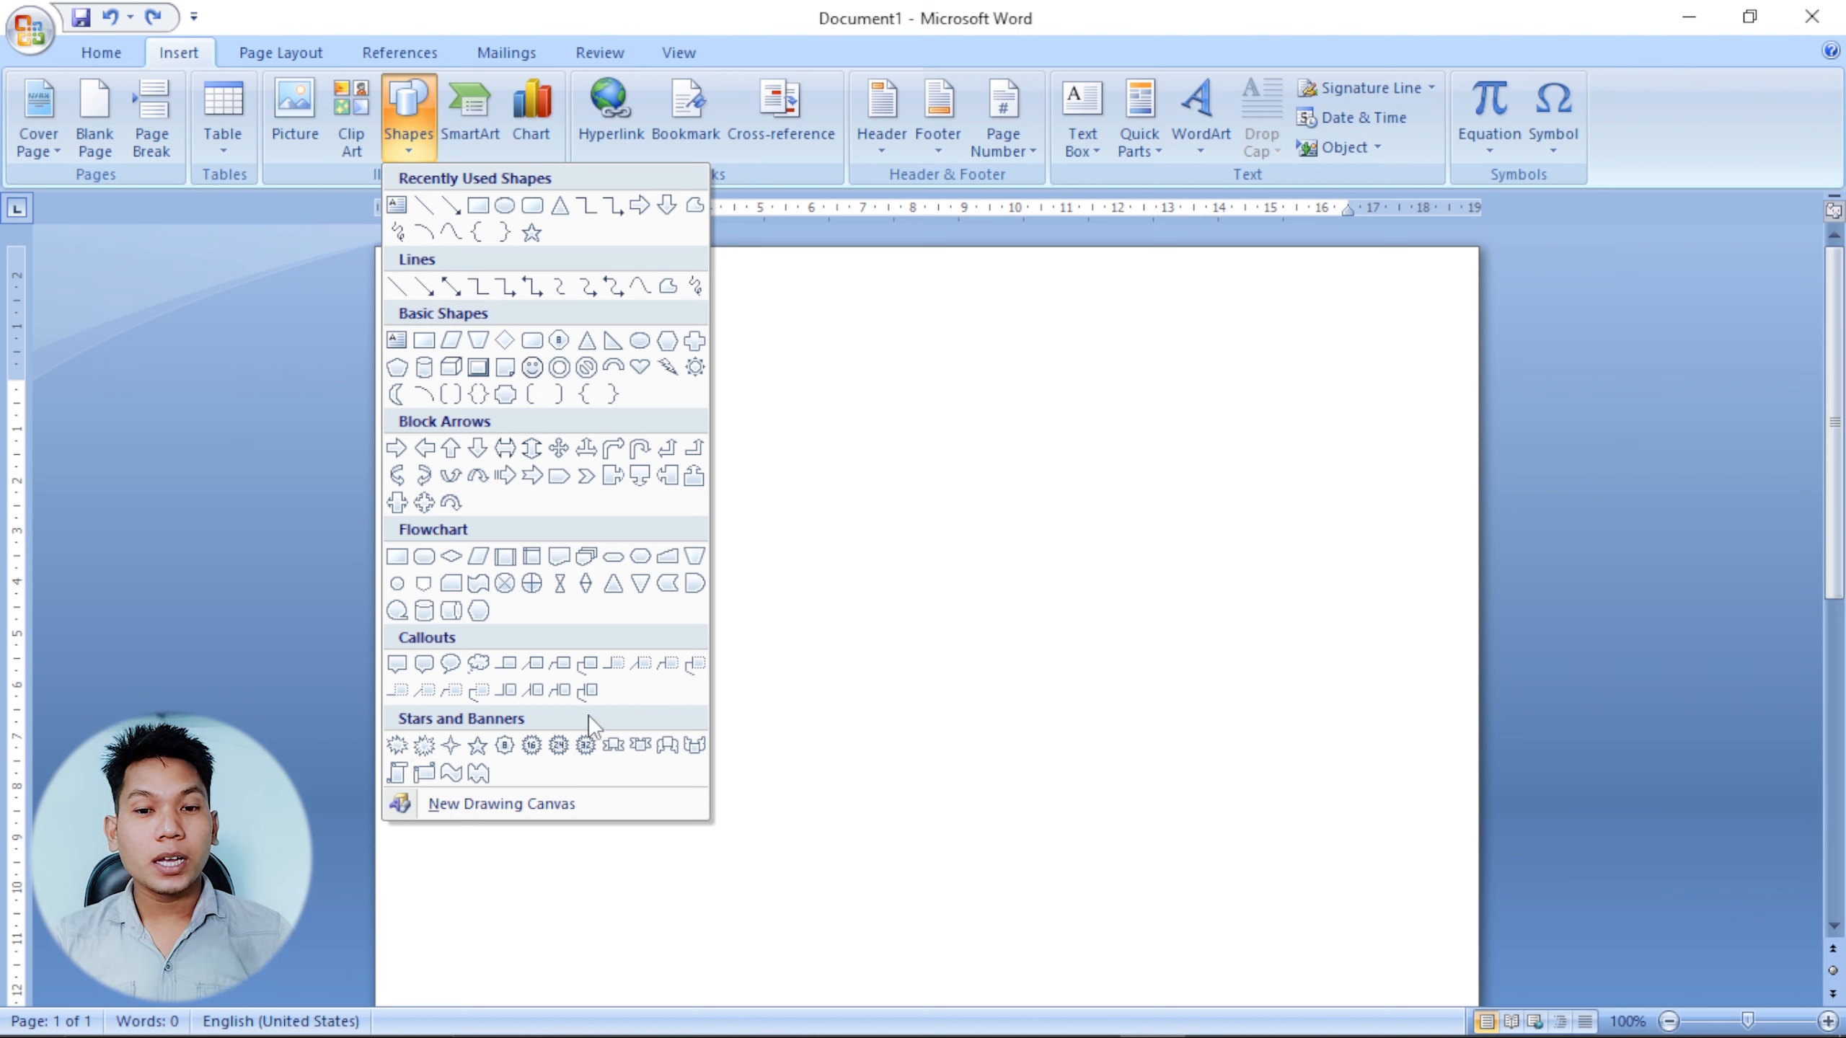
{"action": "left_click", "coordinate": [476, 809]}
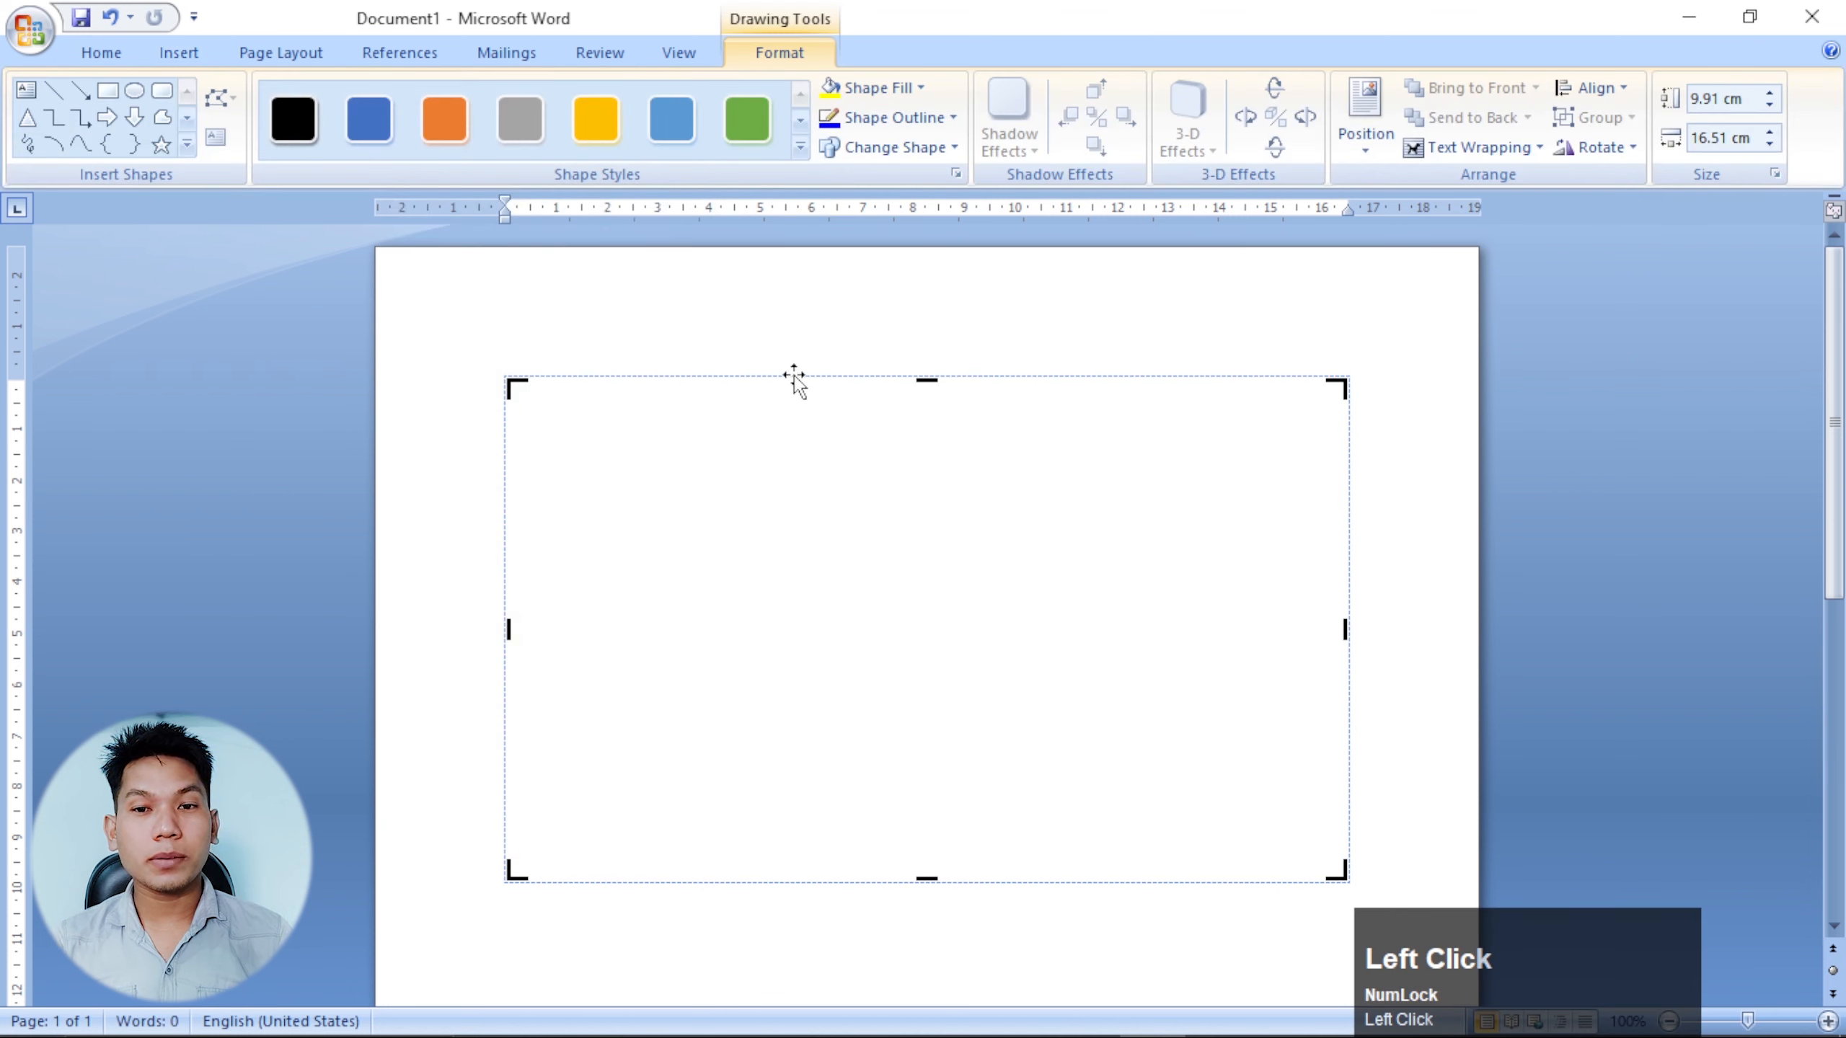
{"action": "left_click_drag", "start_coordinate": [890, 539], "coordinate": [814, 434]}
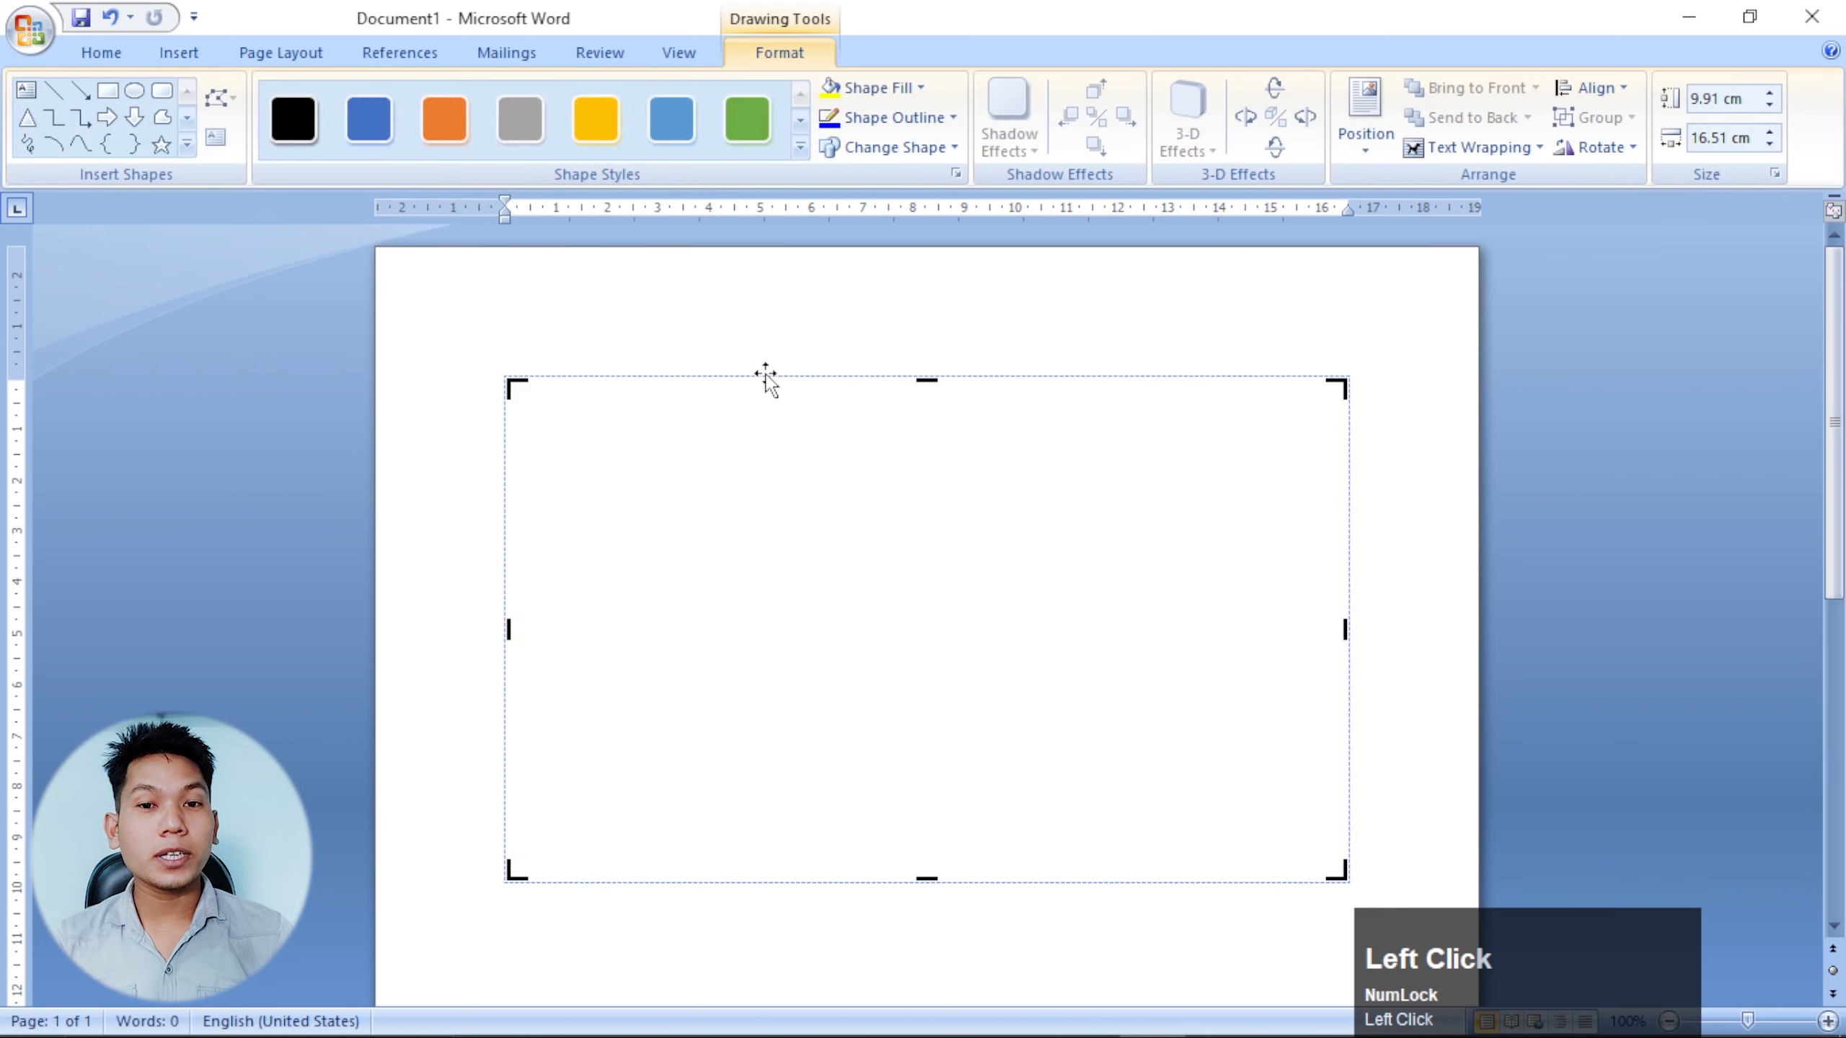
{"action": "key", "text": "Delete"}
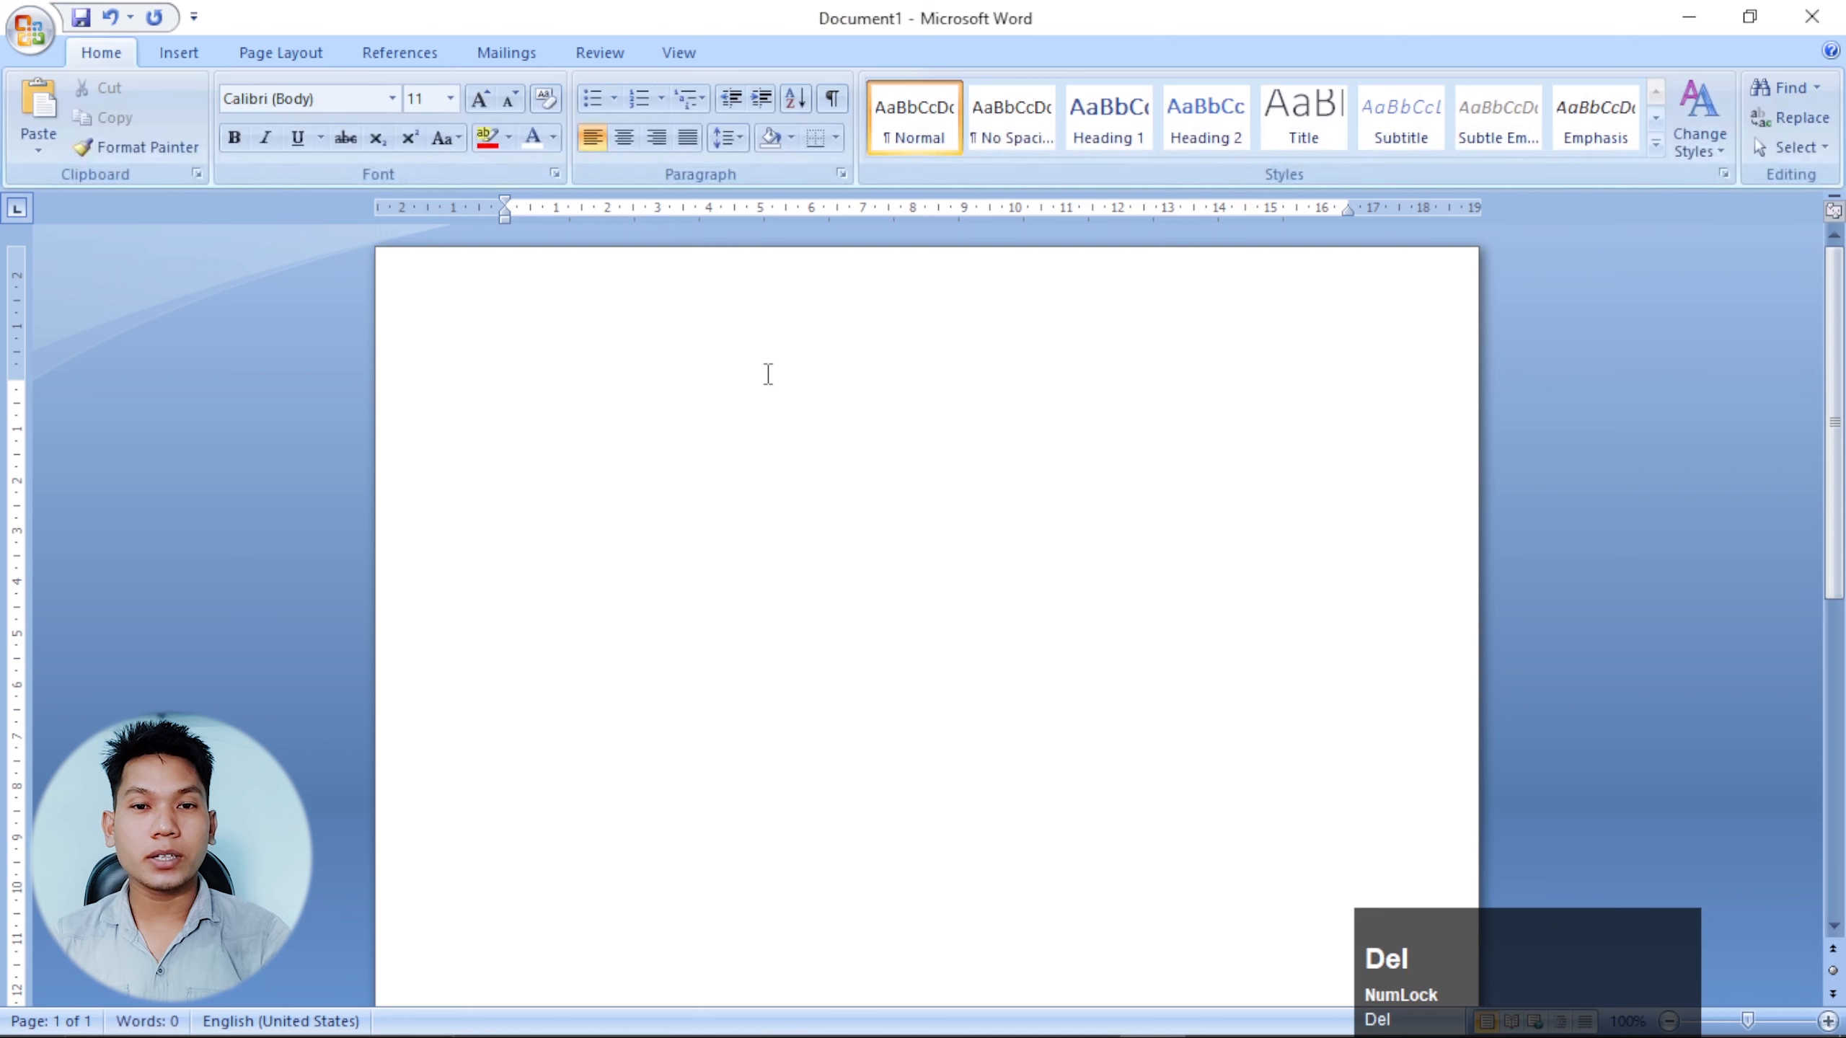
Draw a rectangle about 7.7 cm wide and 3 cm high on the left half of the page.
{"action": "left_click", "coordinate": [182, 62]}
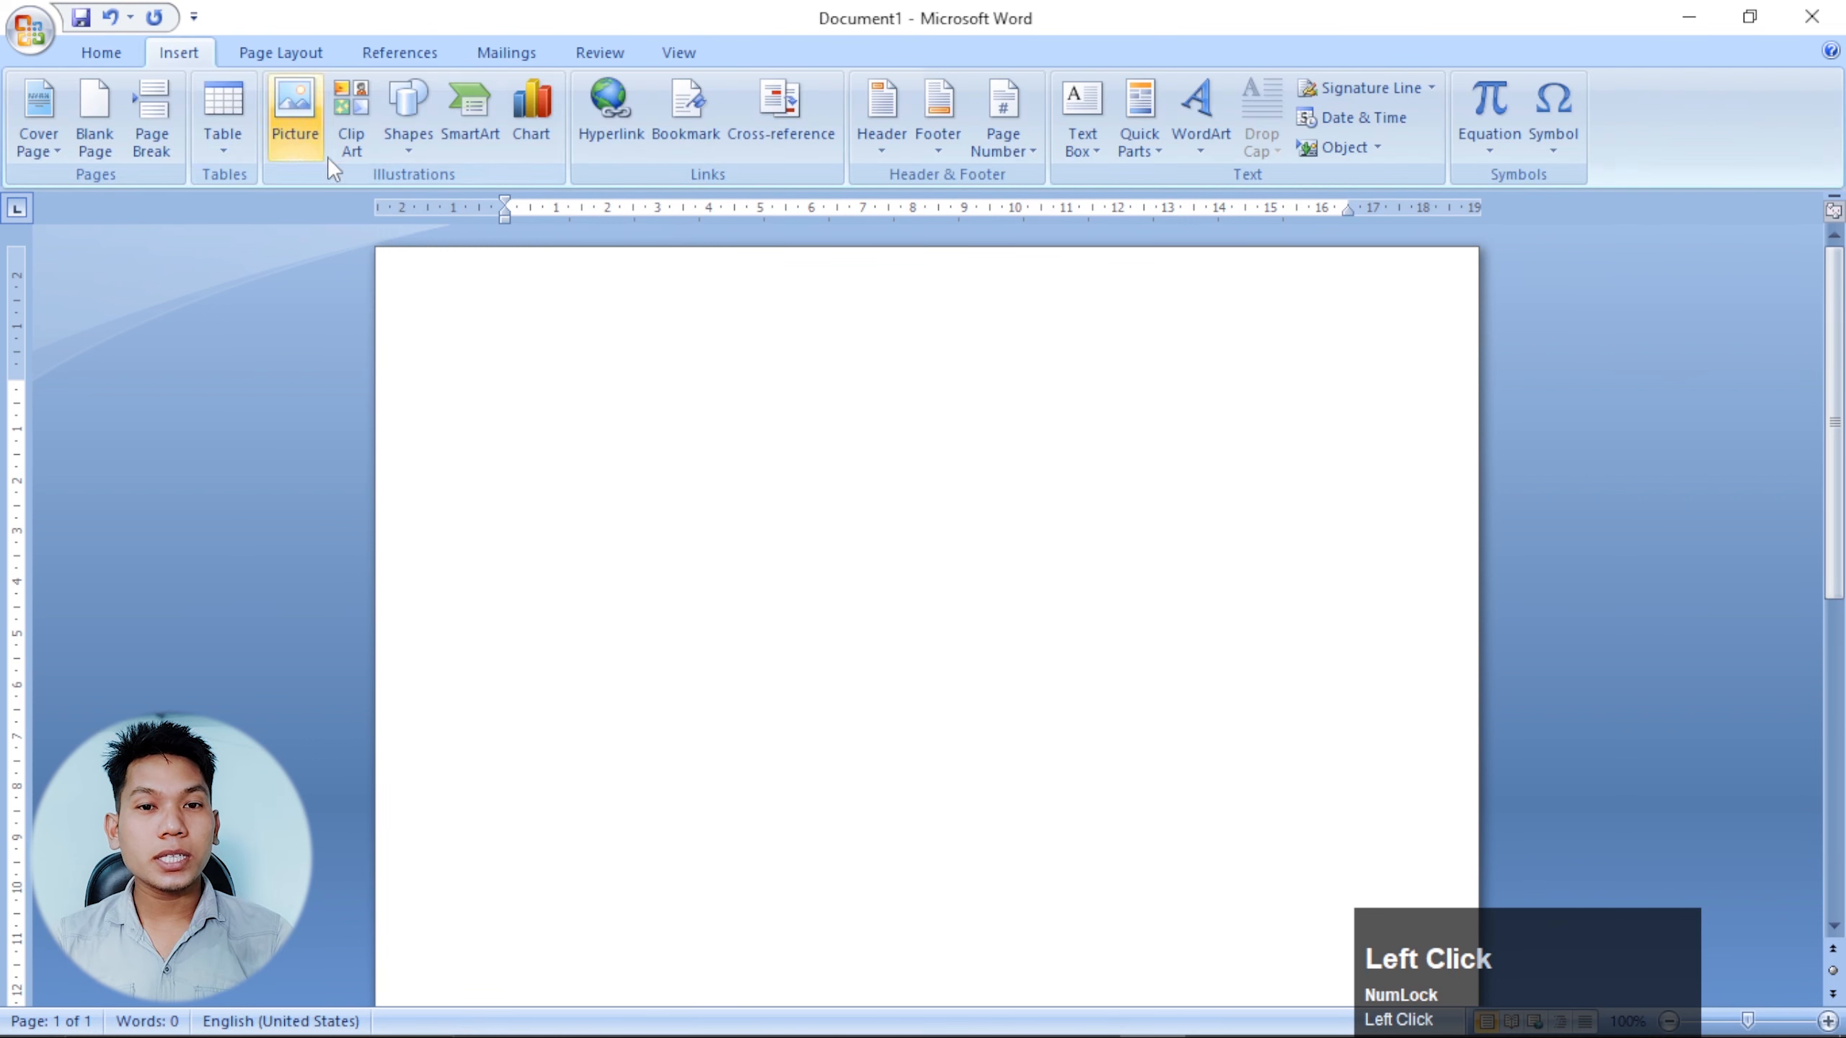
{"action": "left_click", "coordinate": [398, 146]}
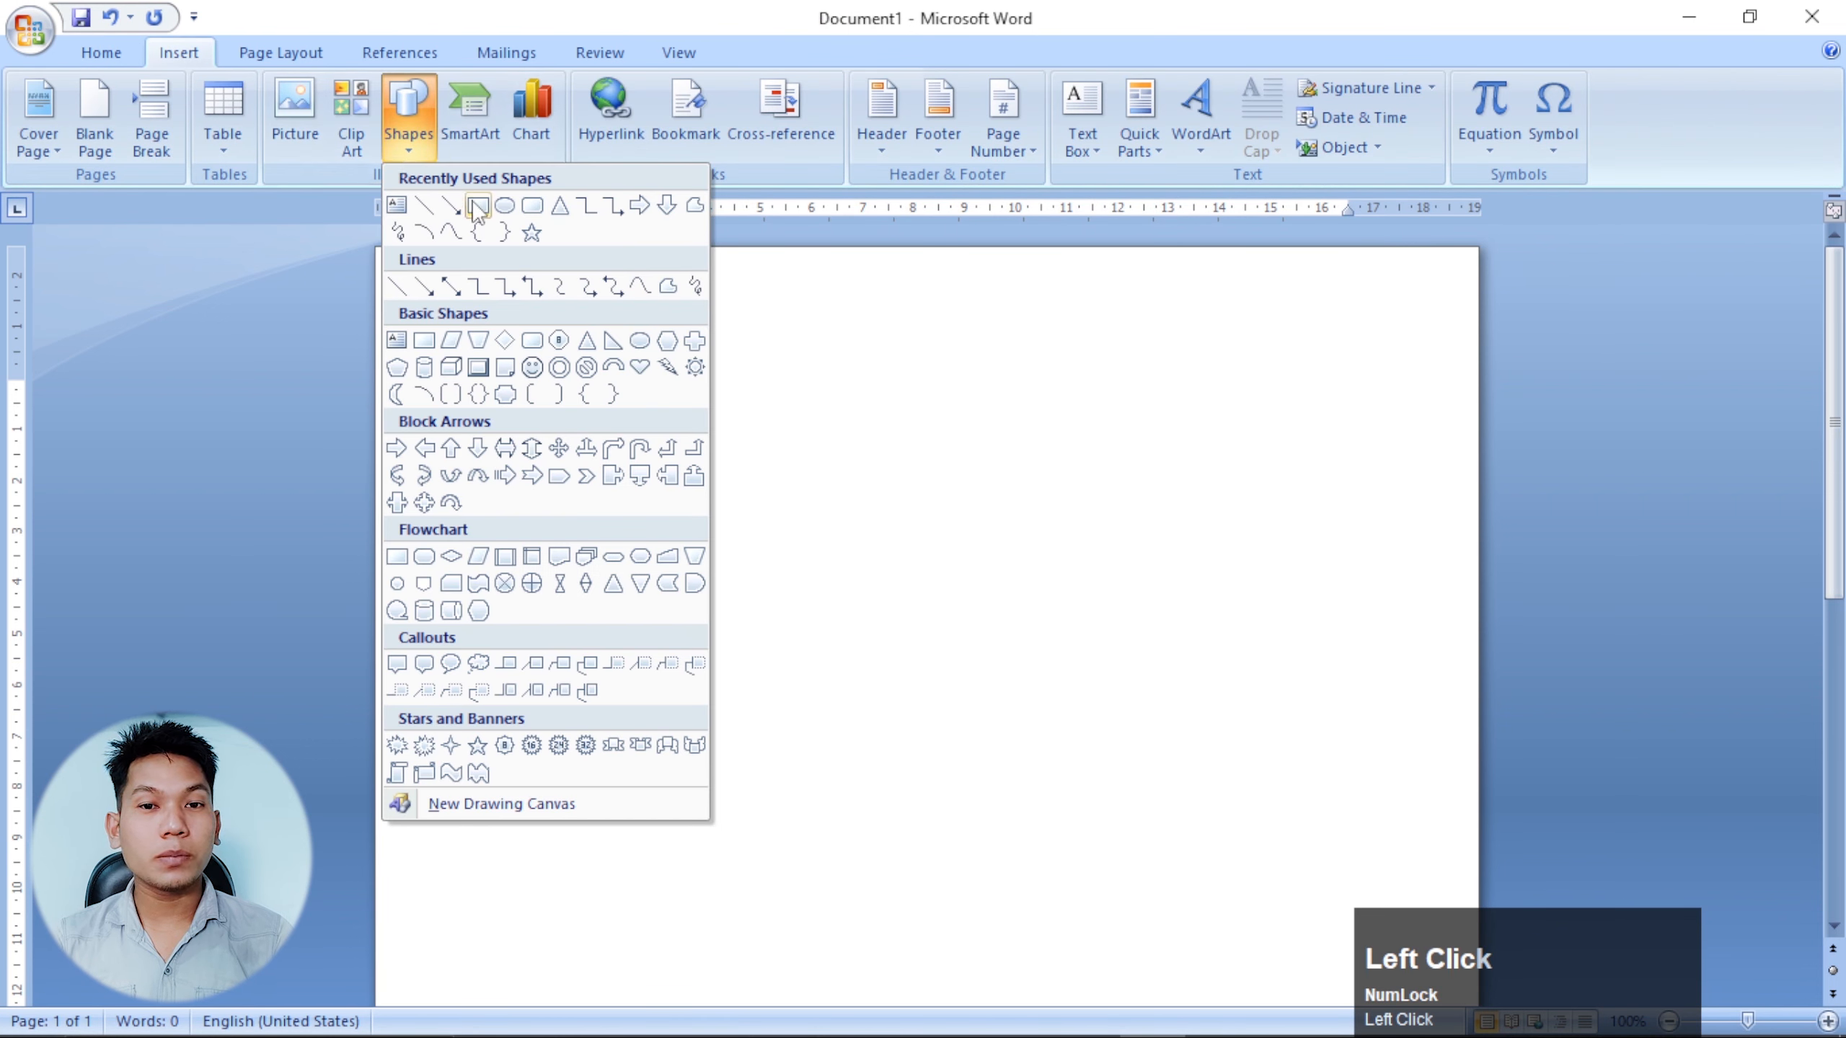
{"action": "left_click", "coordinate": [478, 206]}
{"action": "mouse_move", "coordinate": [557, 497]}
{"action": "left_mouse_down"}
{"action": "mouse_move", "coordinate": [927, 613]}
{"action": "mouse_move", "coordinate": [947, 648]}
{"action": "left_mouse_up"}
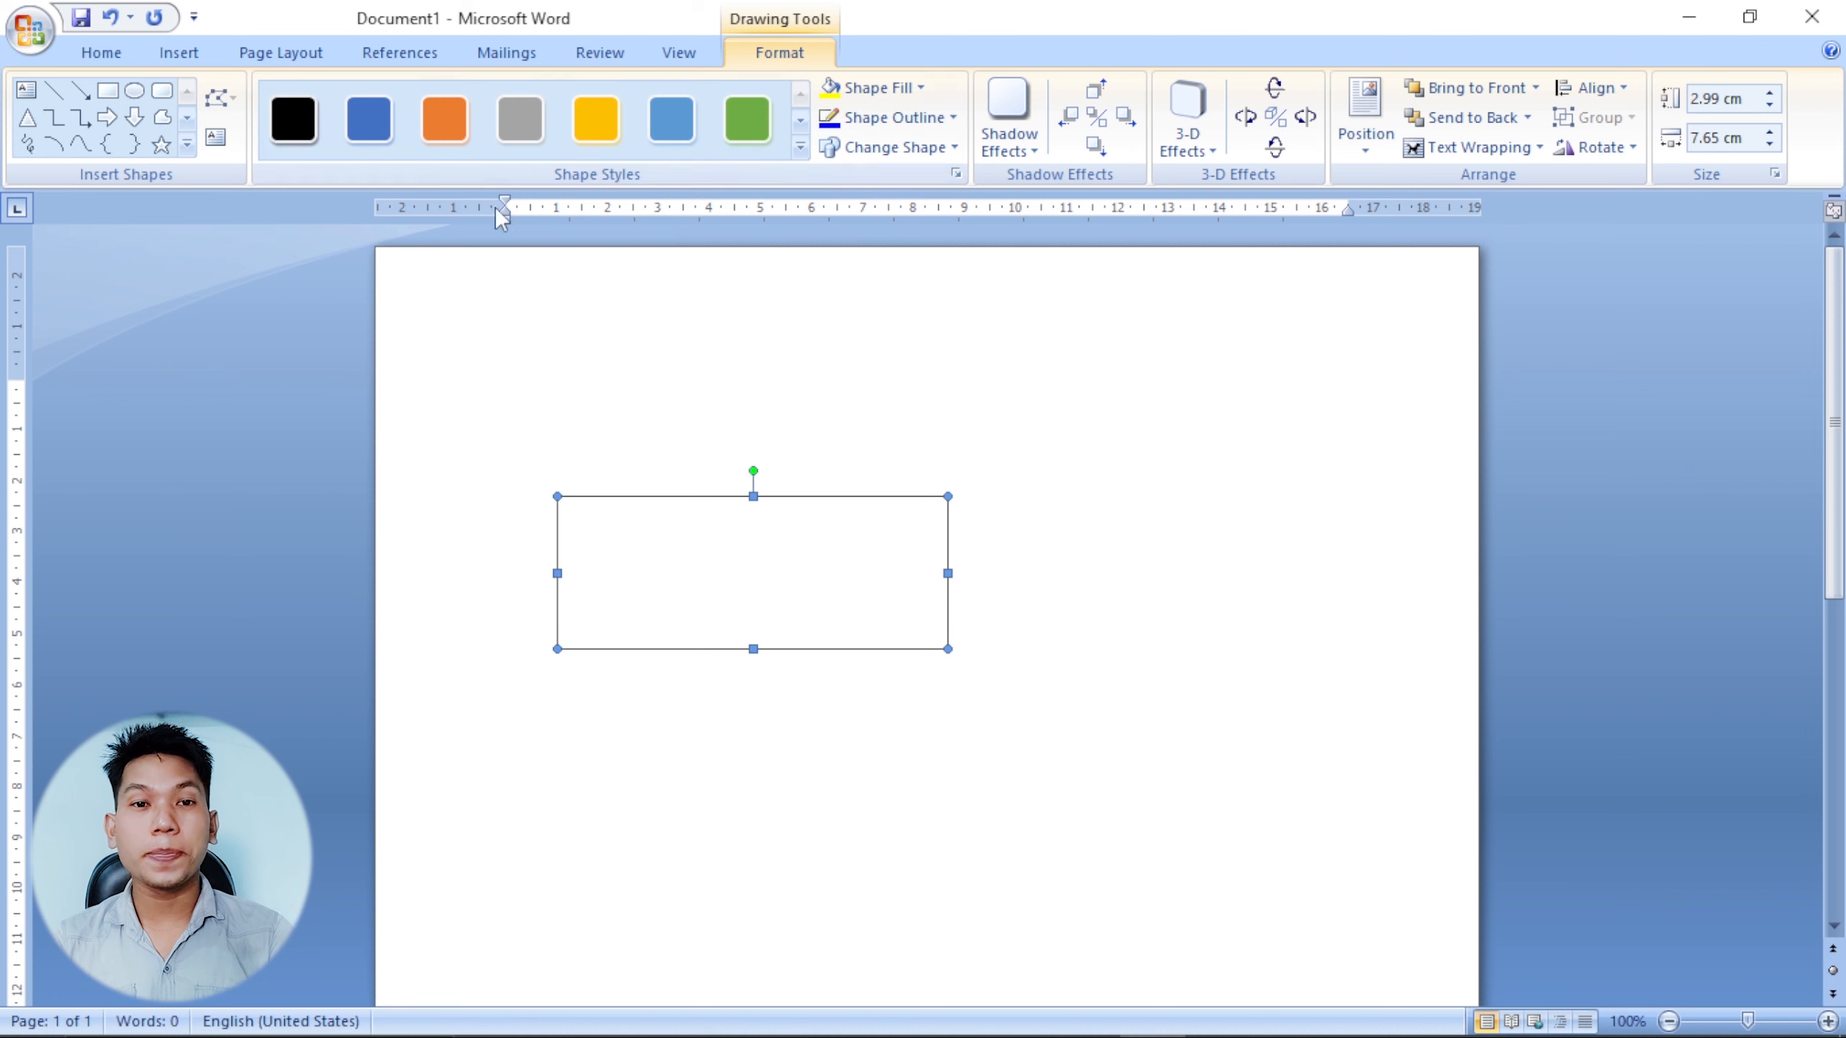
Draw an upright ellipse about 3.1 cm wide and 3.7 cm high beside the rectangle and shift it slightly to the right.
{"action": "left_click", "coordinate": [134, 90]}
{"action": "left_click_drag", "start_coordinate": [1084, 487], "coordinate": [1245, 678]}
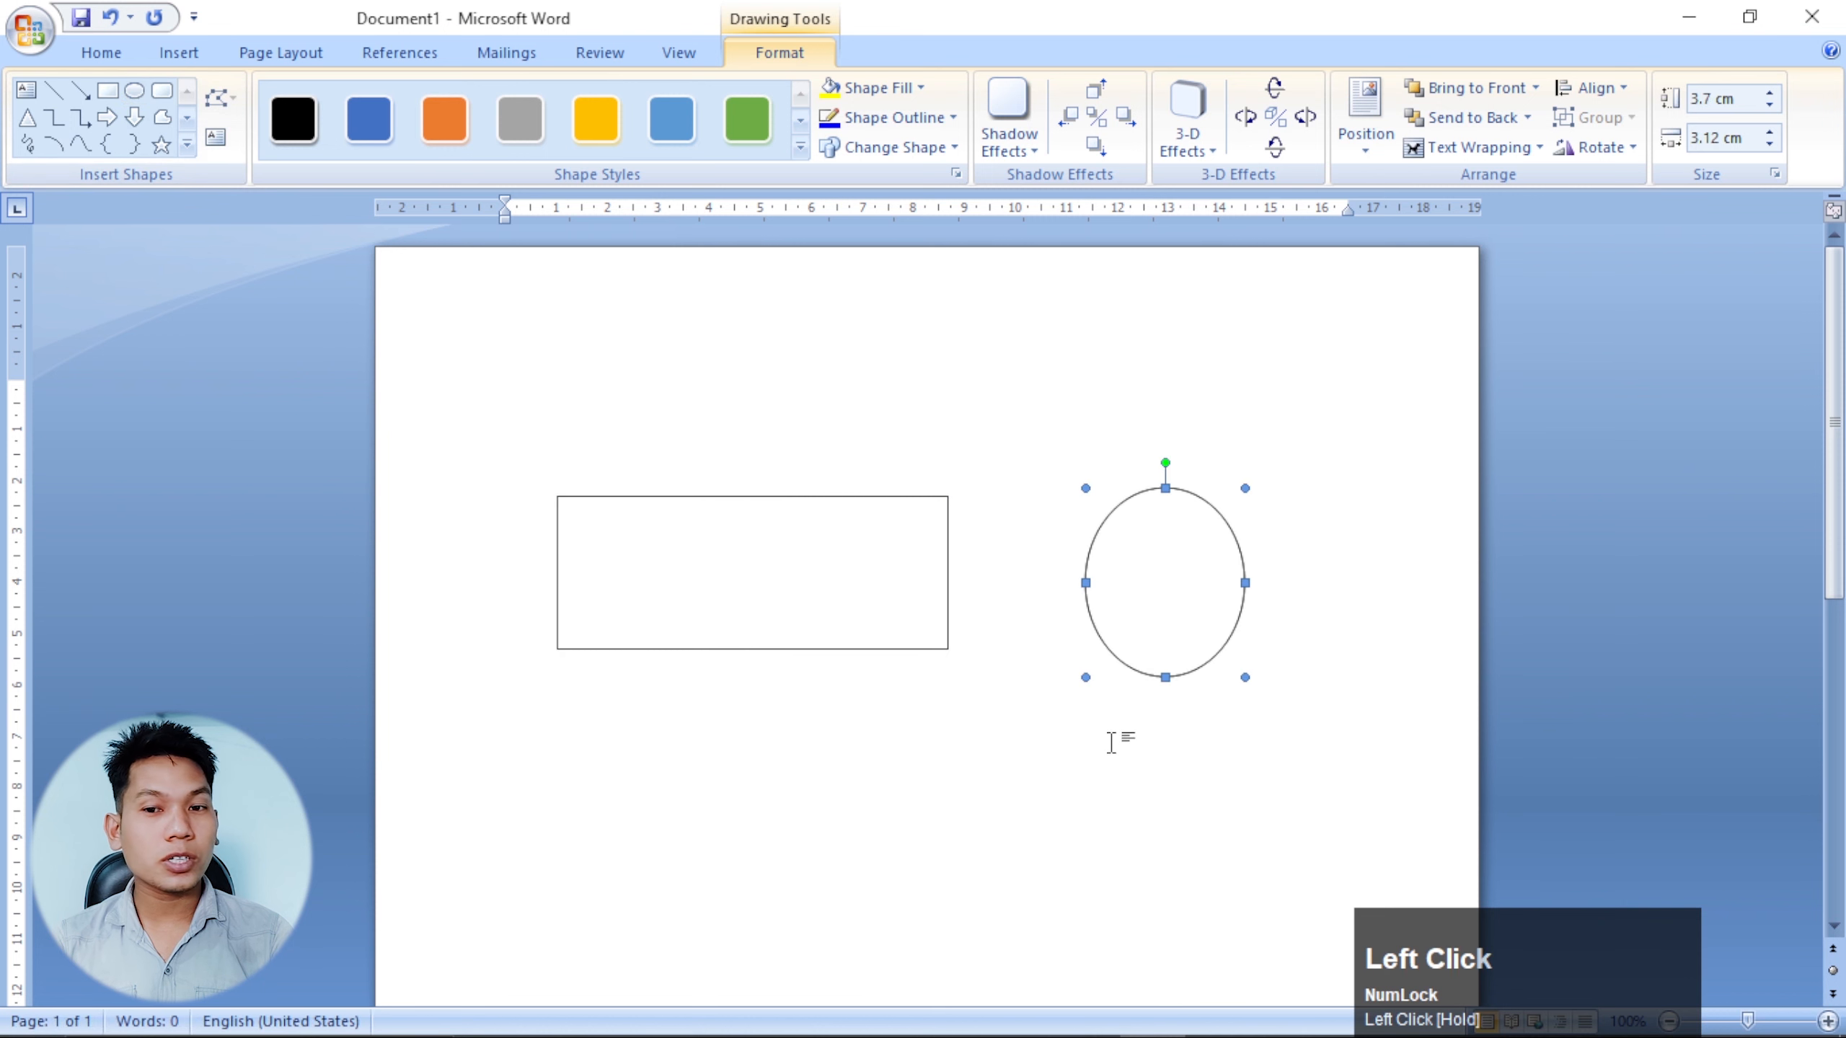
{"action": "left_click_drag", "start_coordinate": [1171, 600], "coordinate": [1223, 566]}
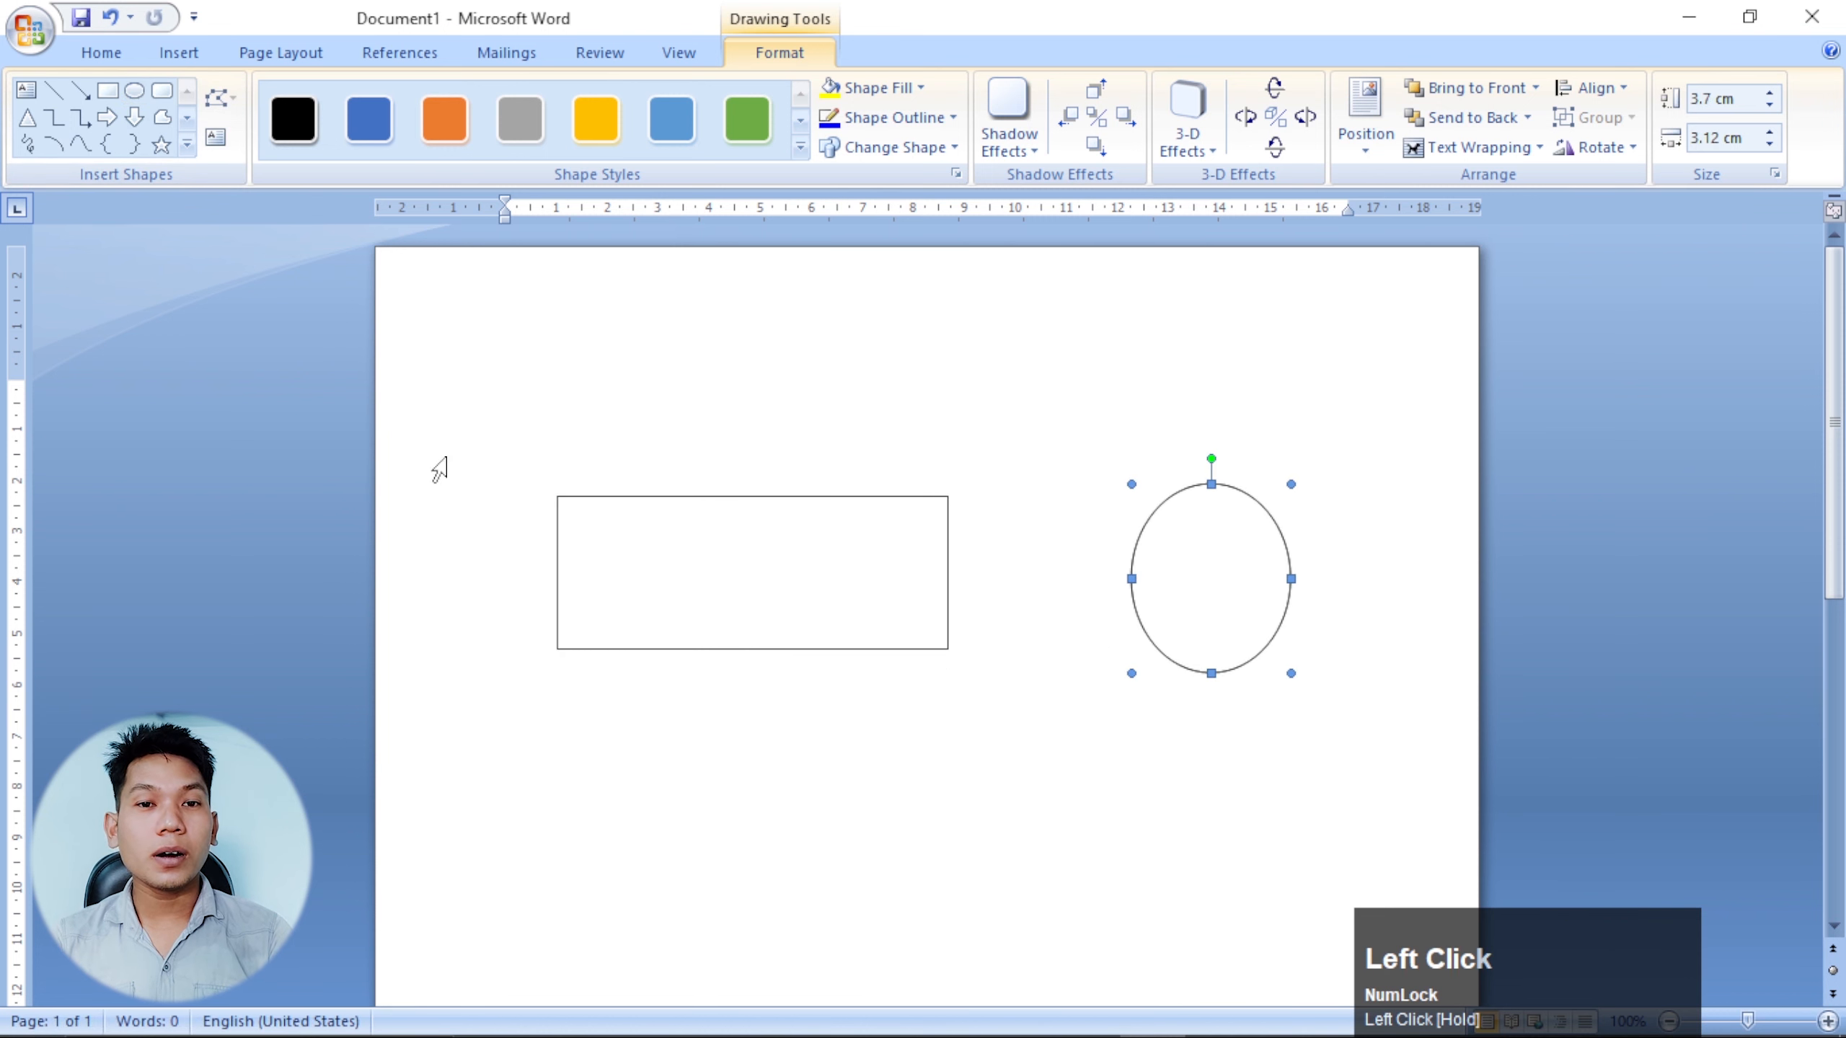
Browse the shape styles for the rectangle, apply the black double-outline style, and undo it.
{"action": "left_click", "coordinate": [663, 535]}
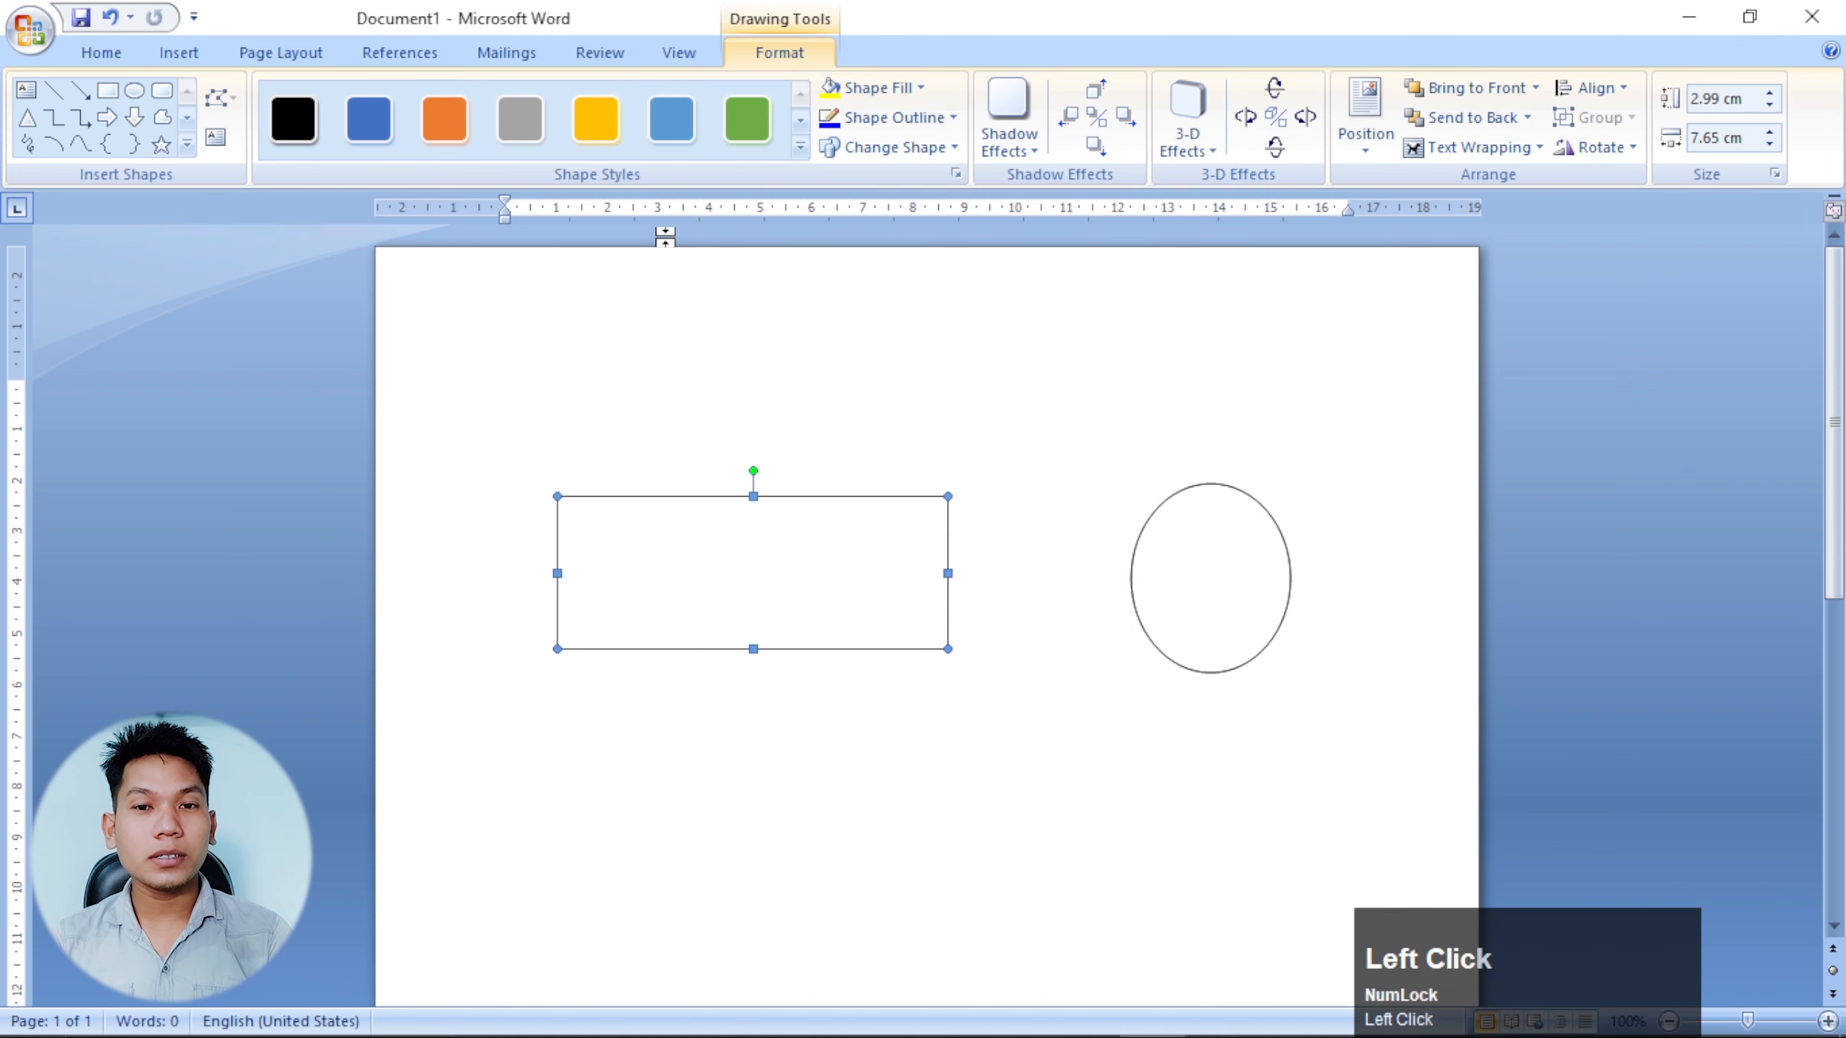
{"action": "left_click", "coordinate": [800, 149]}
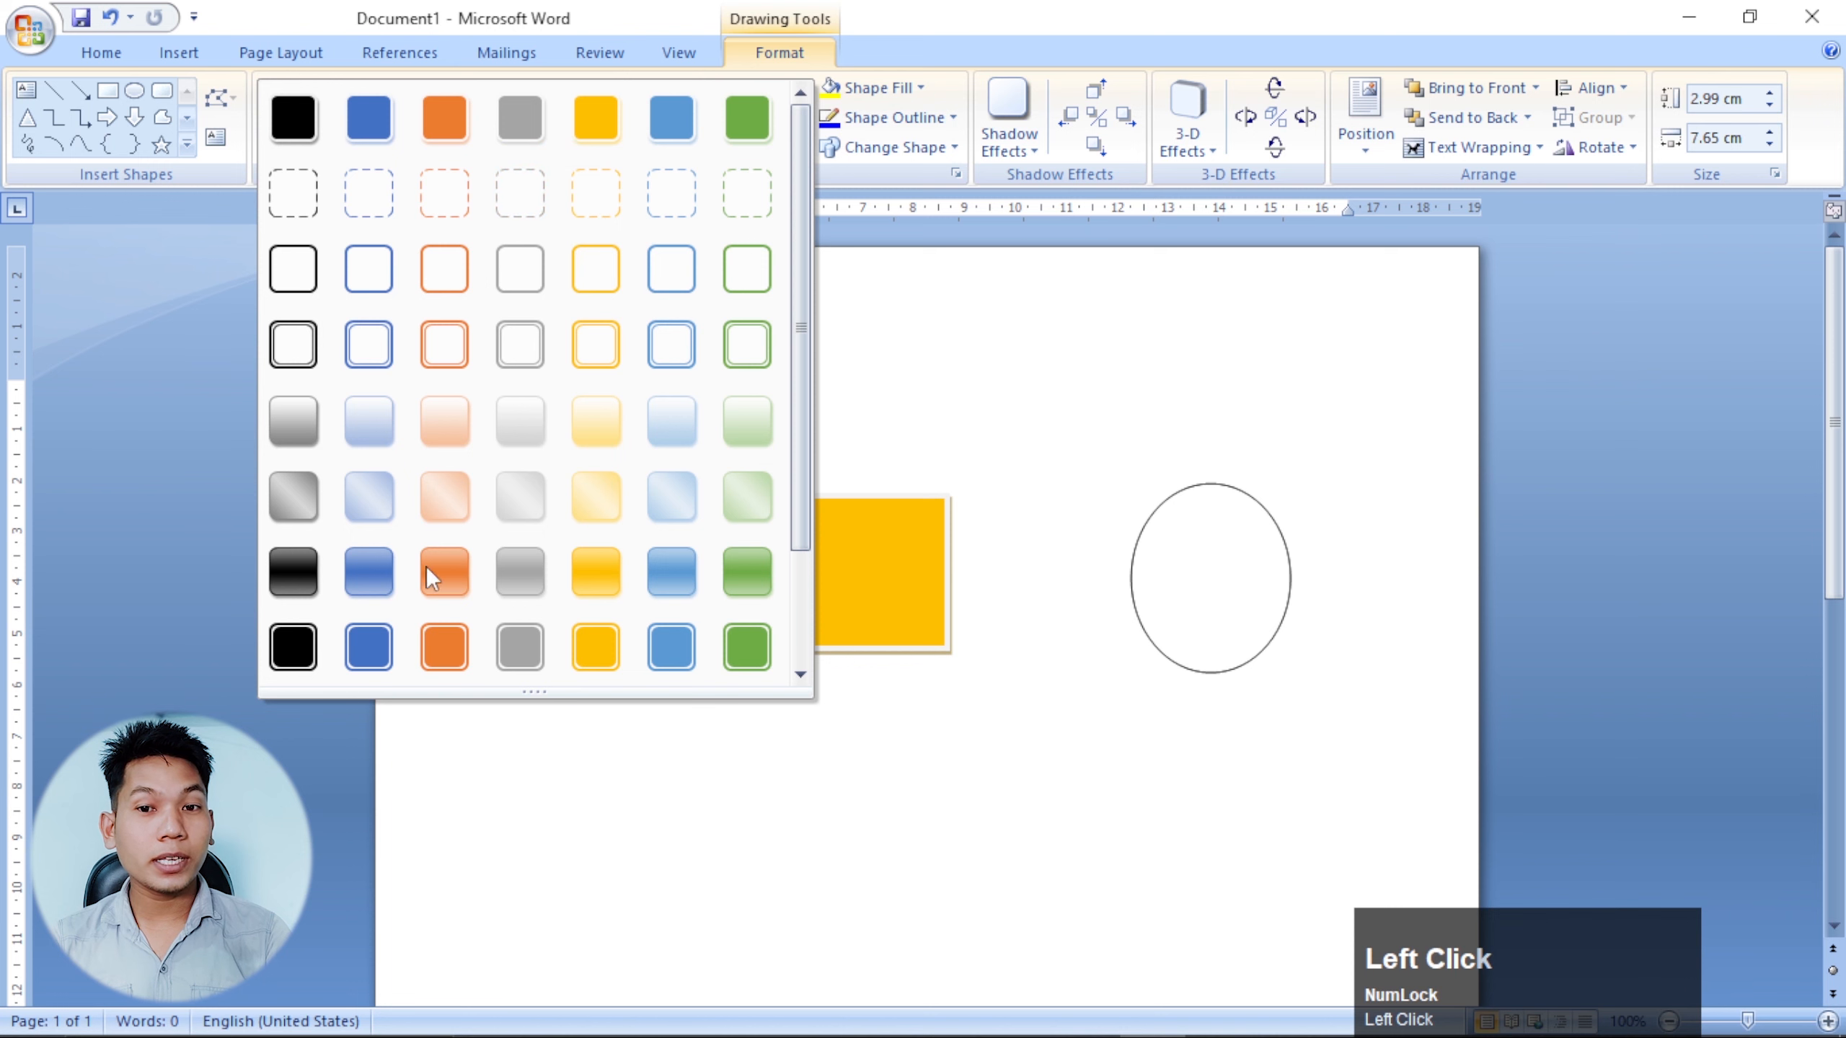
{"action": "scroll", "coordinate": [676, 566], "scroll_direction": "down", "scroll_amount": 1}
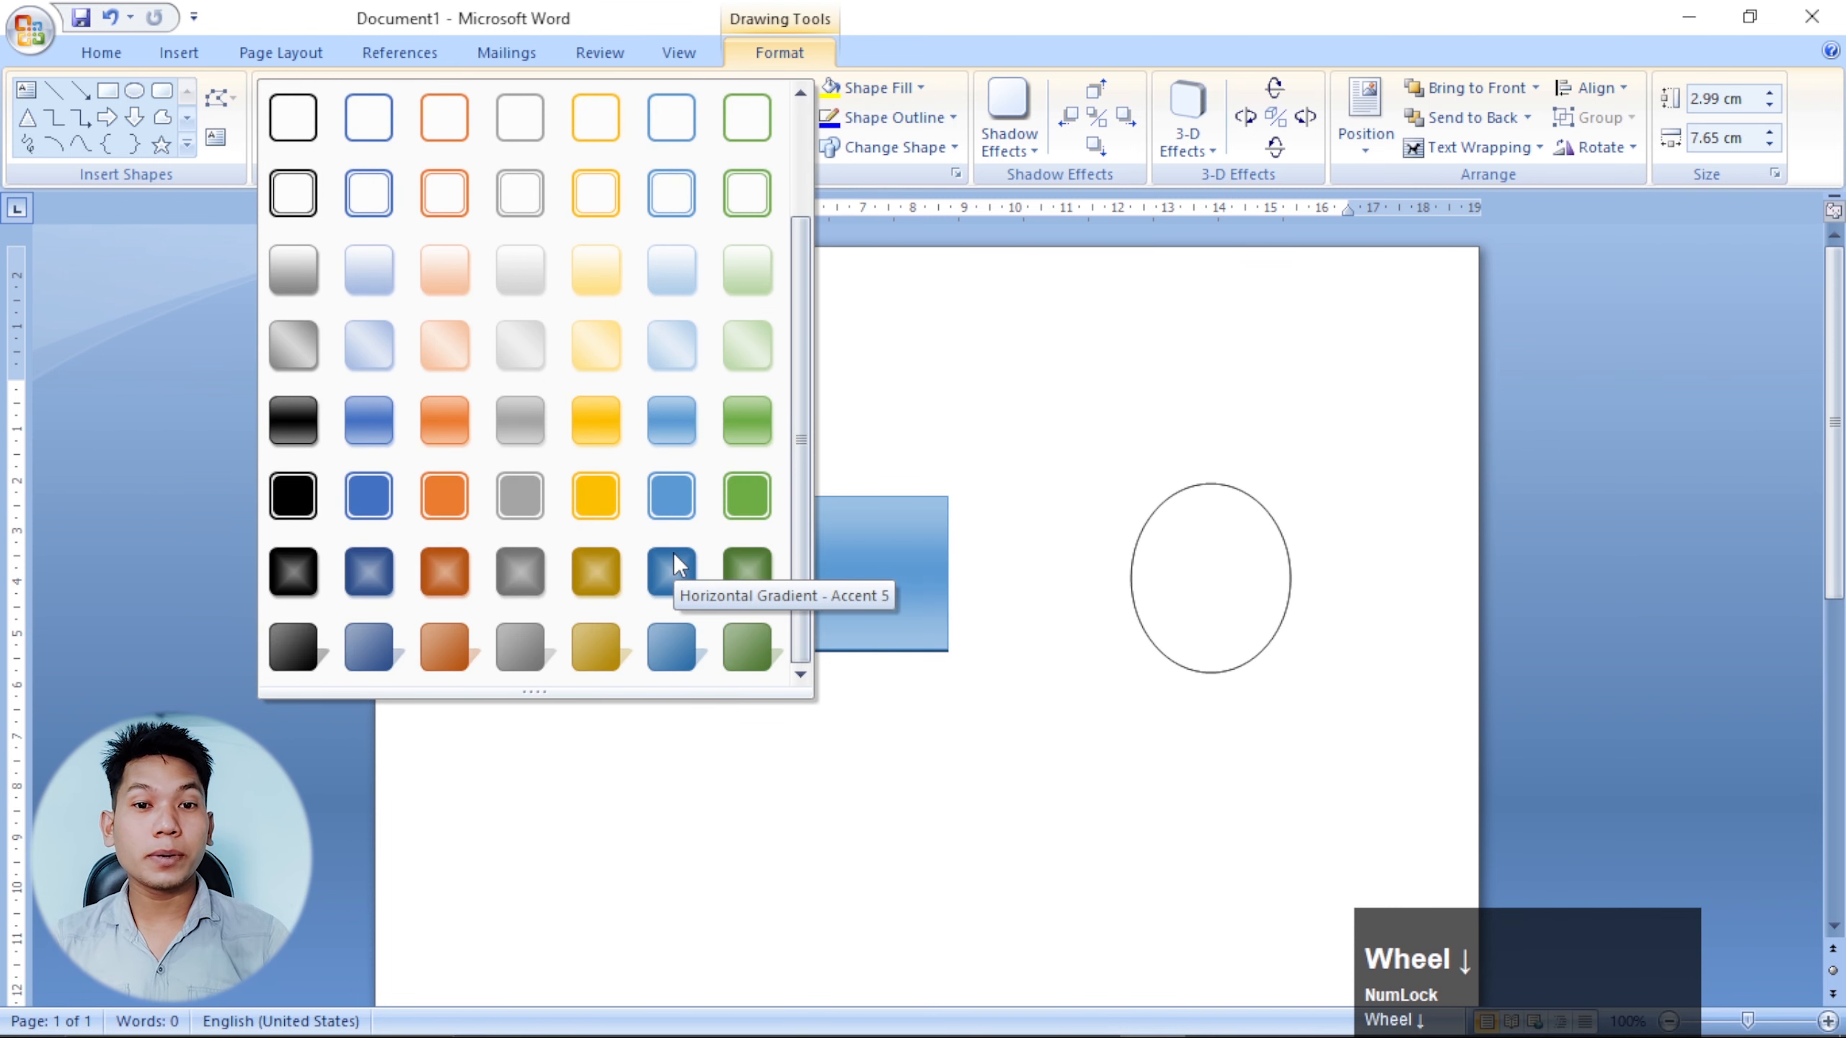
{"action": "scroll", "coordinate": [451, 453], "scroll_direction": "up", "scroll_amount": 2}
{"action": "left_click", "coordinate": [306, 347]}
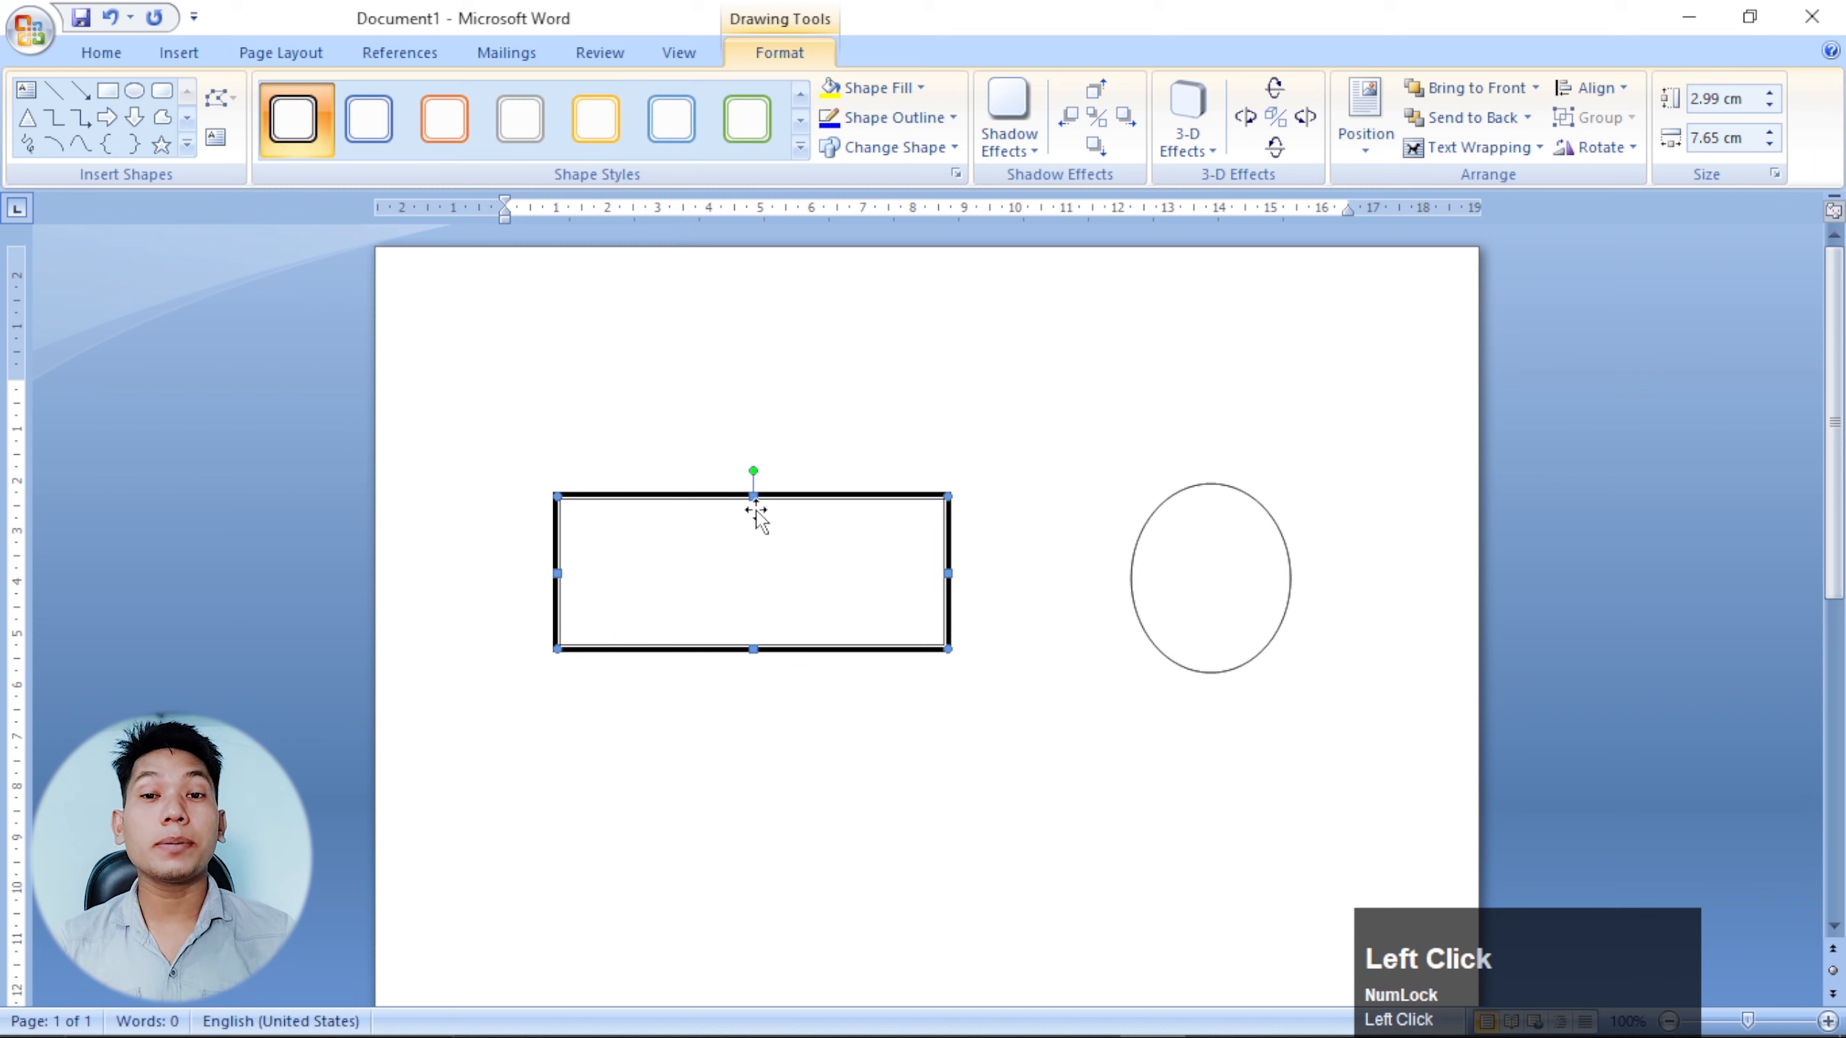
{"action": "key", "text": "ctrl+z"}
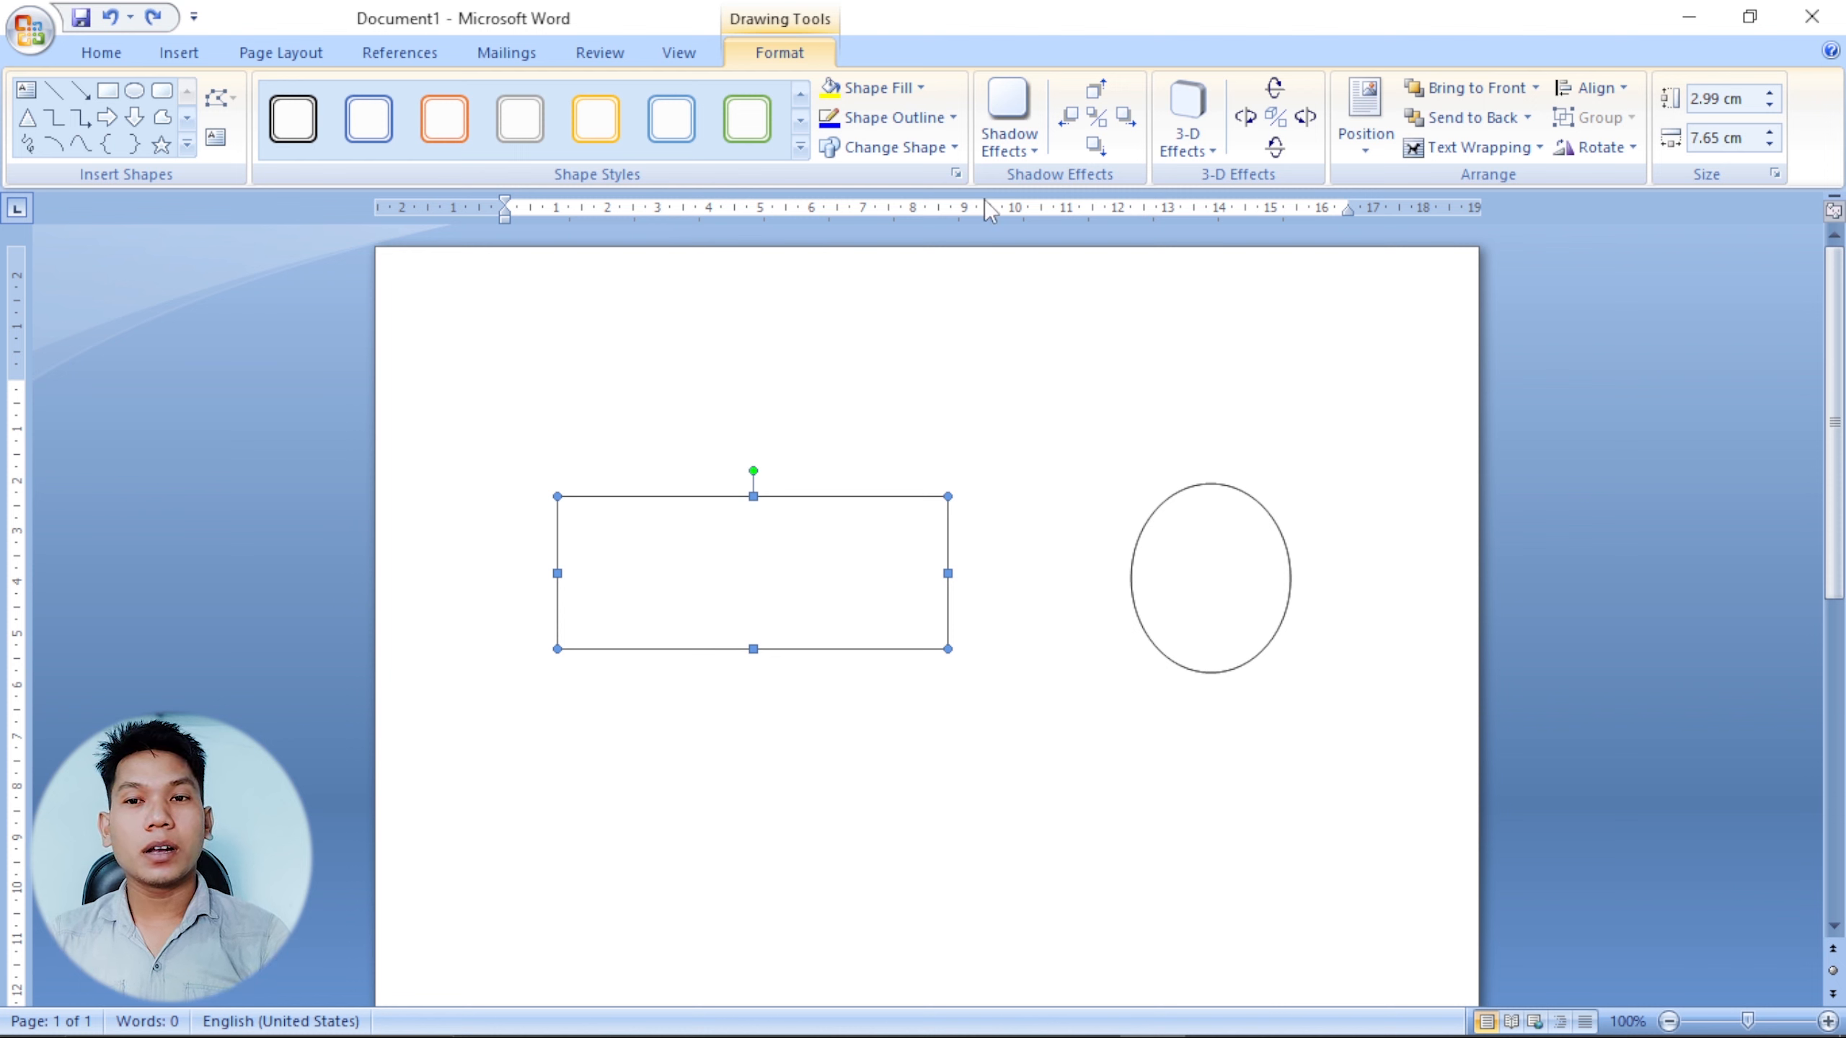
Fill the rectangle with the standard light blue color.
{"action": "left_click", "coordinate": [921, 88]}
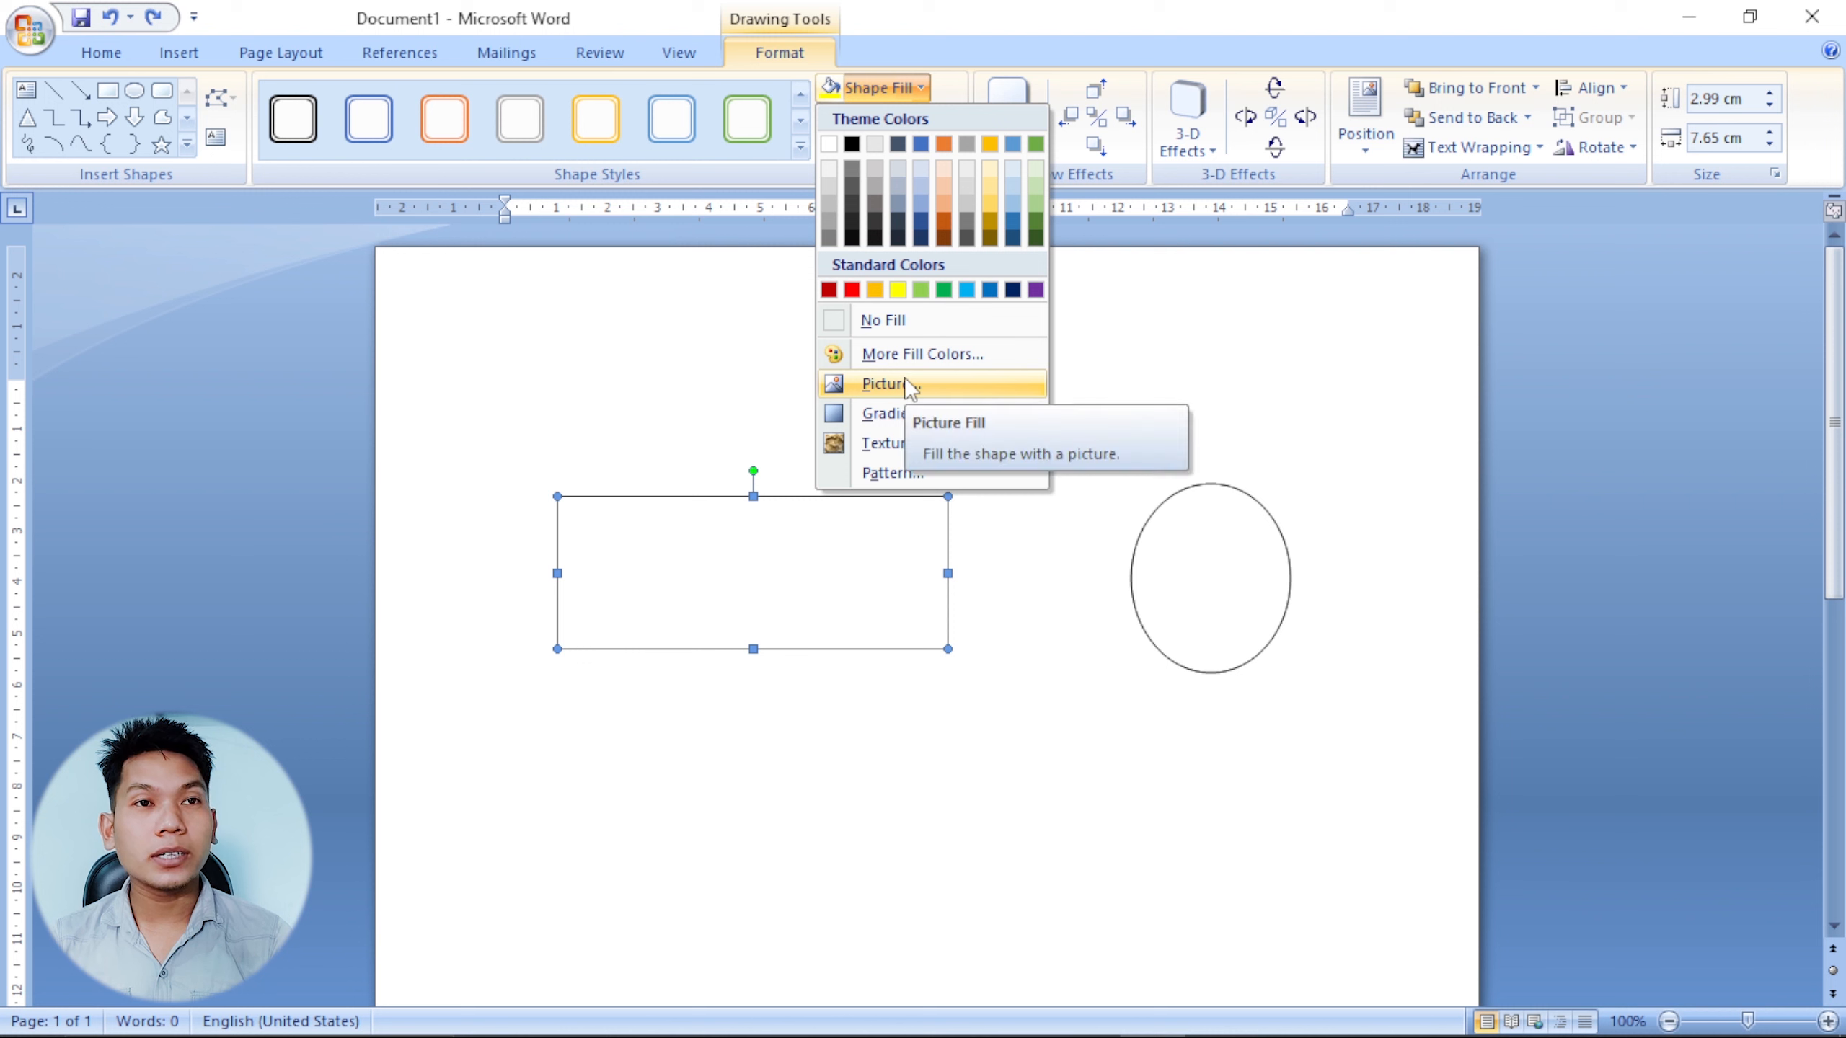
{"action": "mouse_move", "coordinate": [1038, 424]}
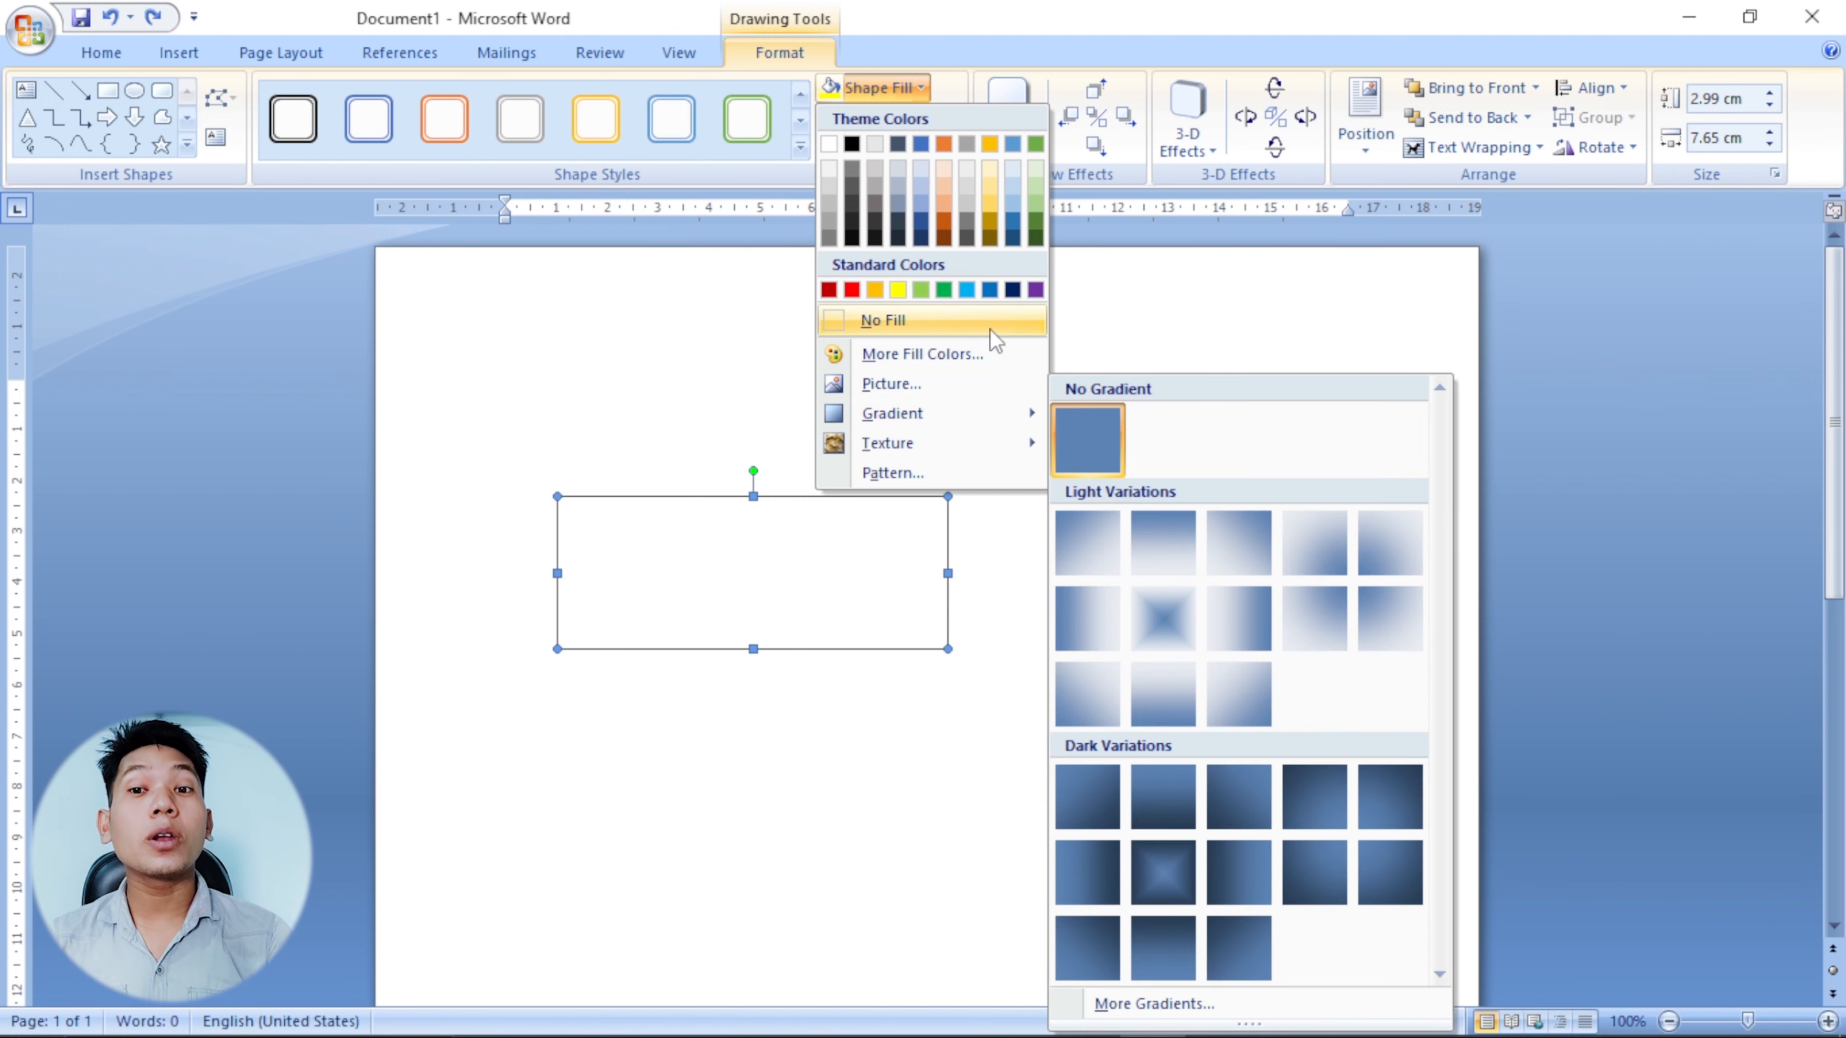
{"action": "left_click", "coordinate": [966, 289]}
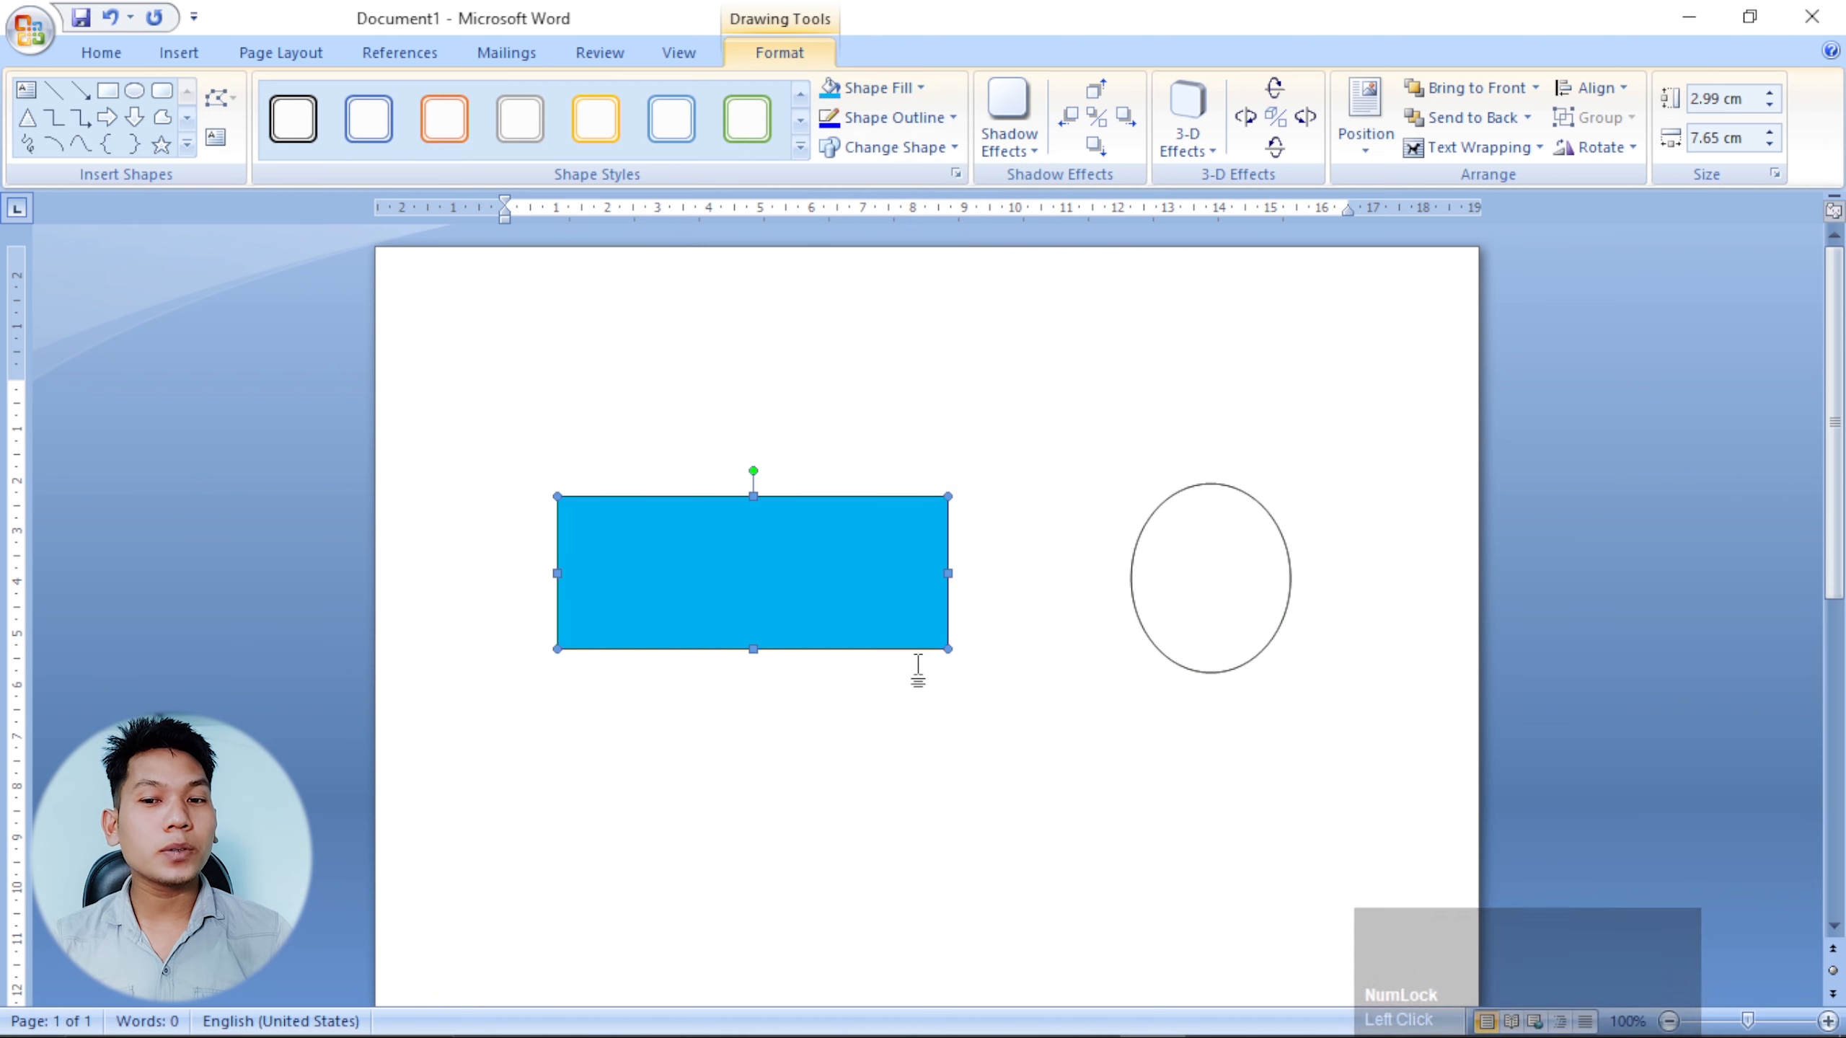
Move the blue rectangle up the page and resize it to about 7 cm wide and 7.5 cm high.
{"action": "left_click_drag", "start_coordinate": [942, 648], "coordinate": [896, 688]}
{"action": "left_click_drag", "start_coordinate": [713, 611], "coordinate": [746, 453]}
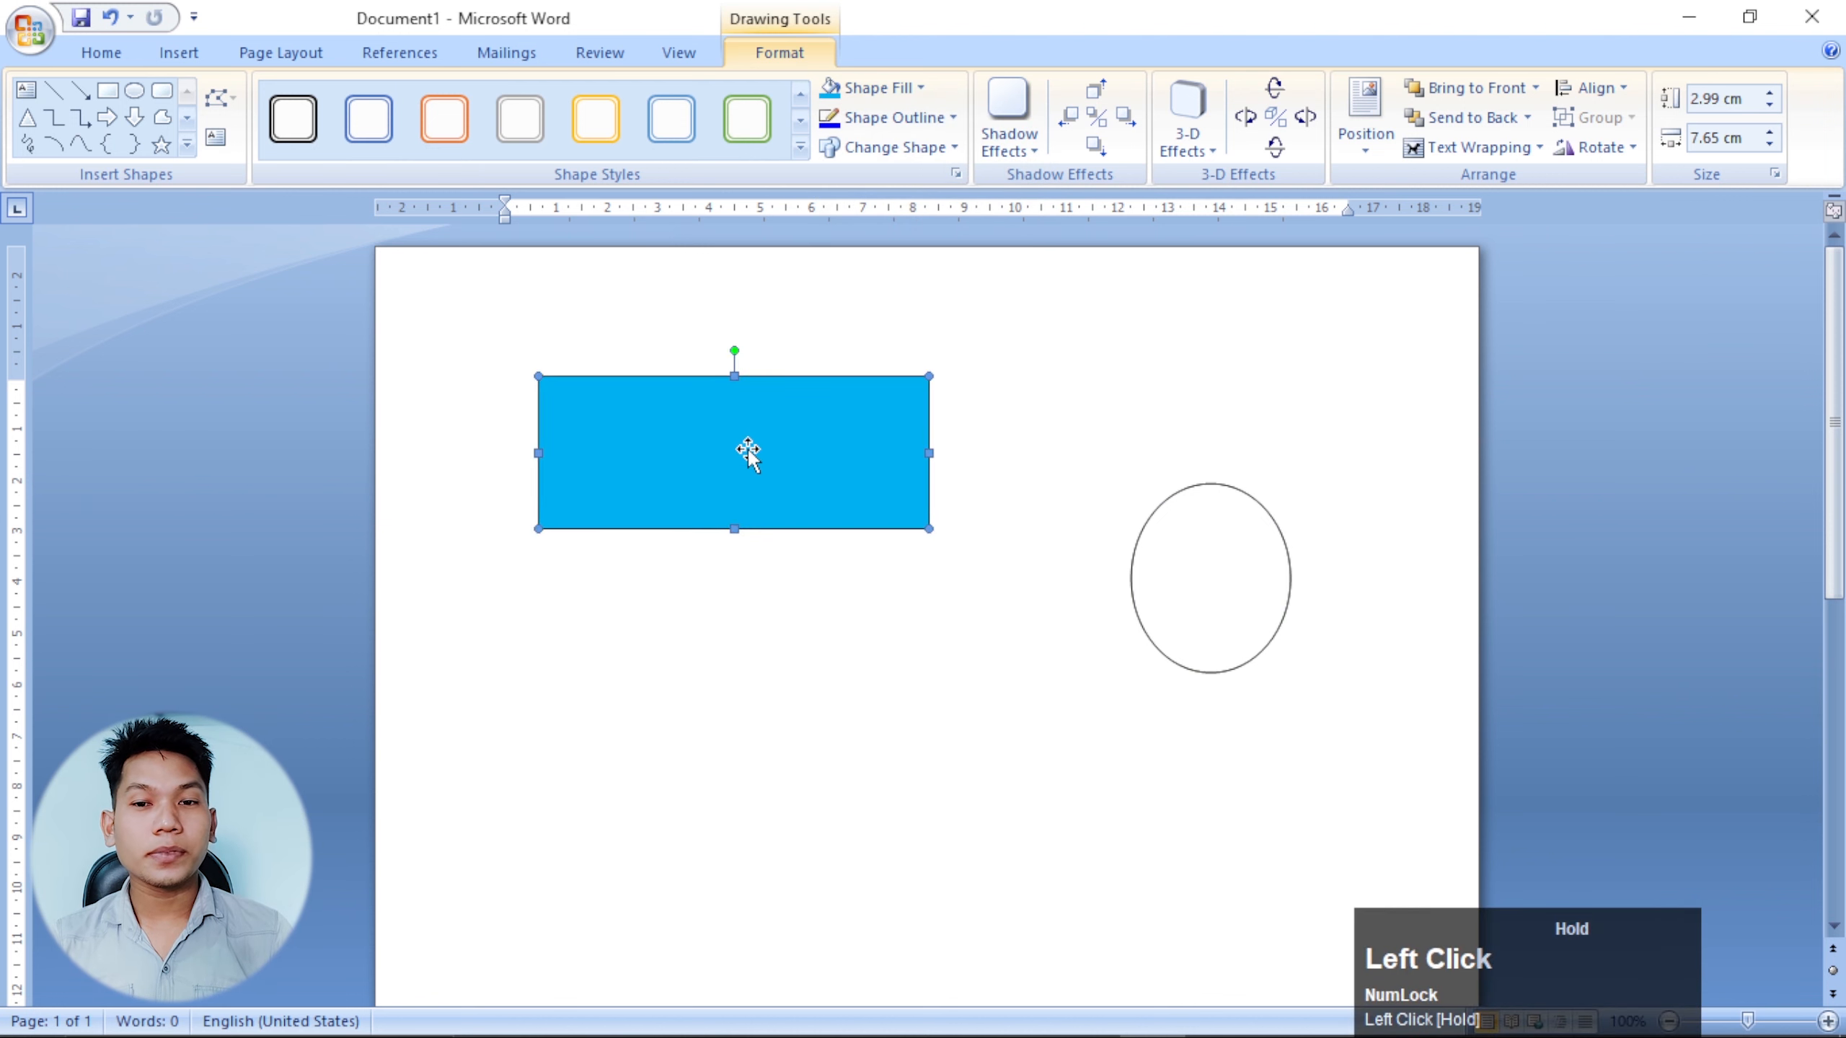
{"action": "left_click_drag", "start_coordinate": [929, 529], "coordinate": [895, 760]}
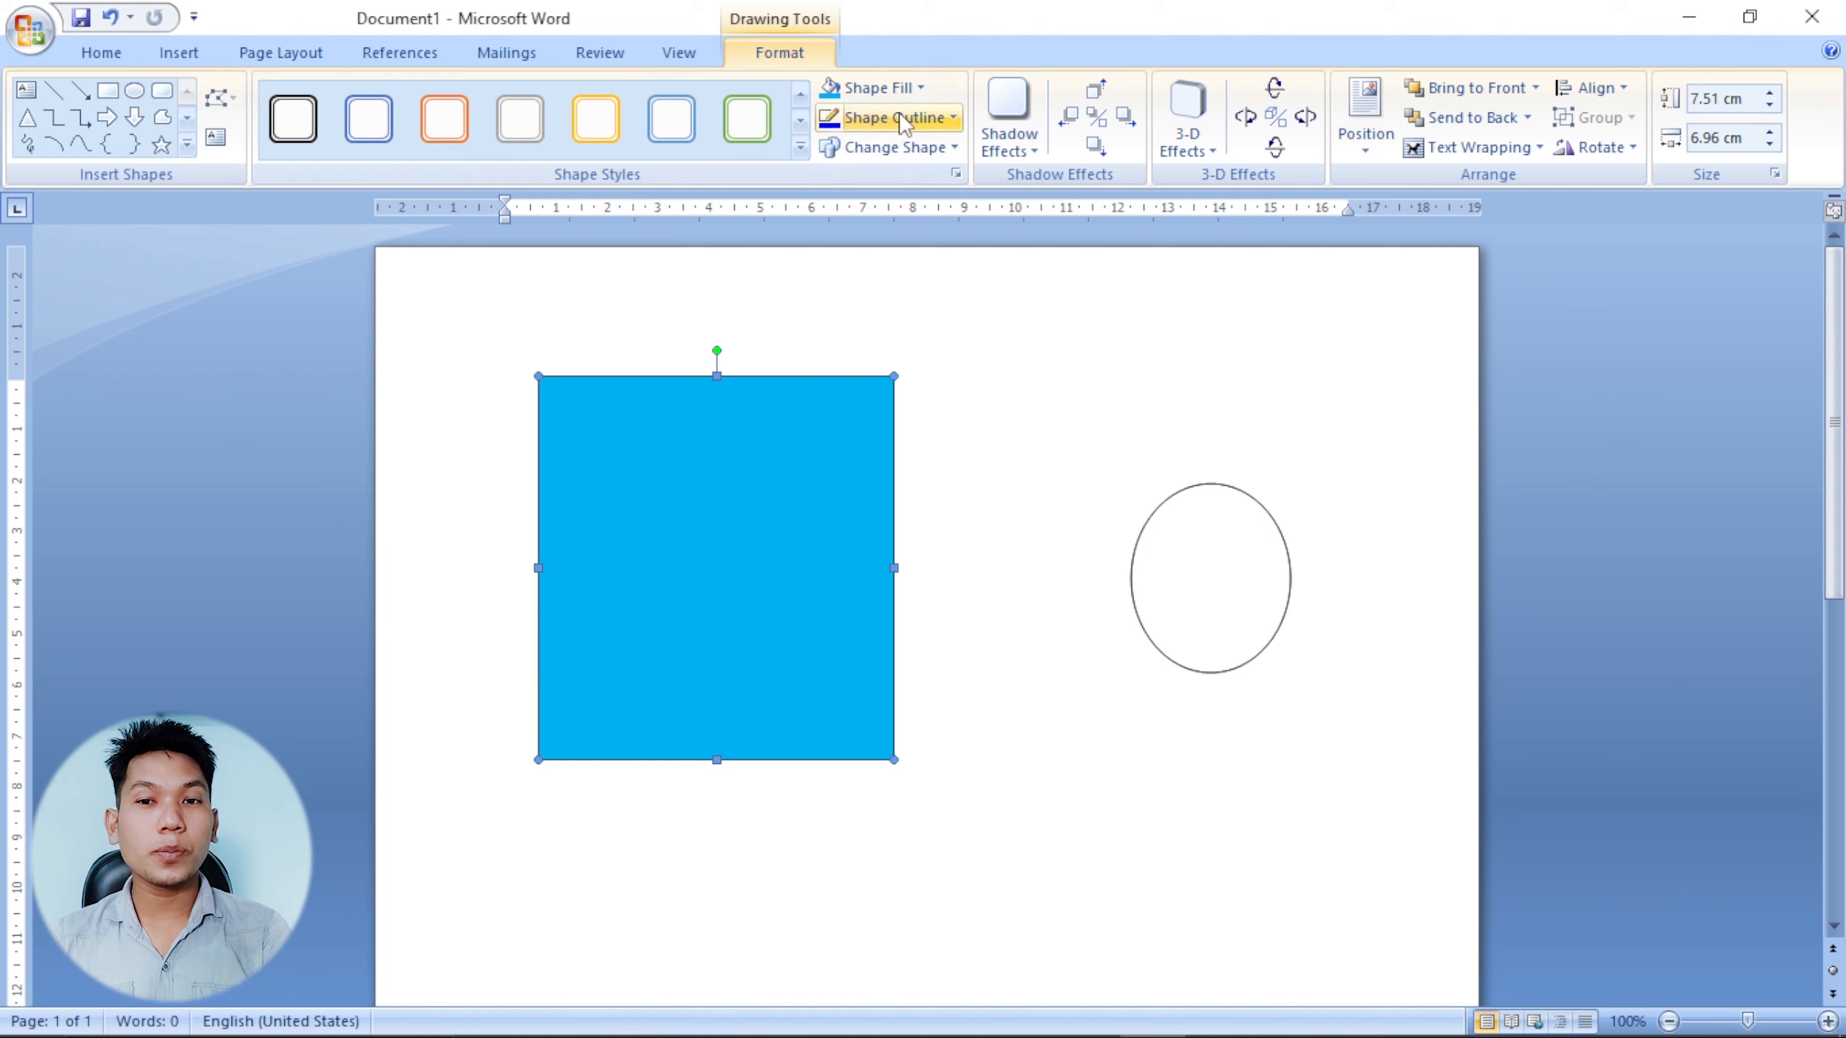
Fill the blue rectangle with the happy-birthday balloon picture from the Pictures folder.
{"action": "left_click", "coordinate": [897, 88]}
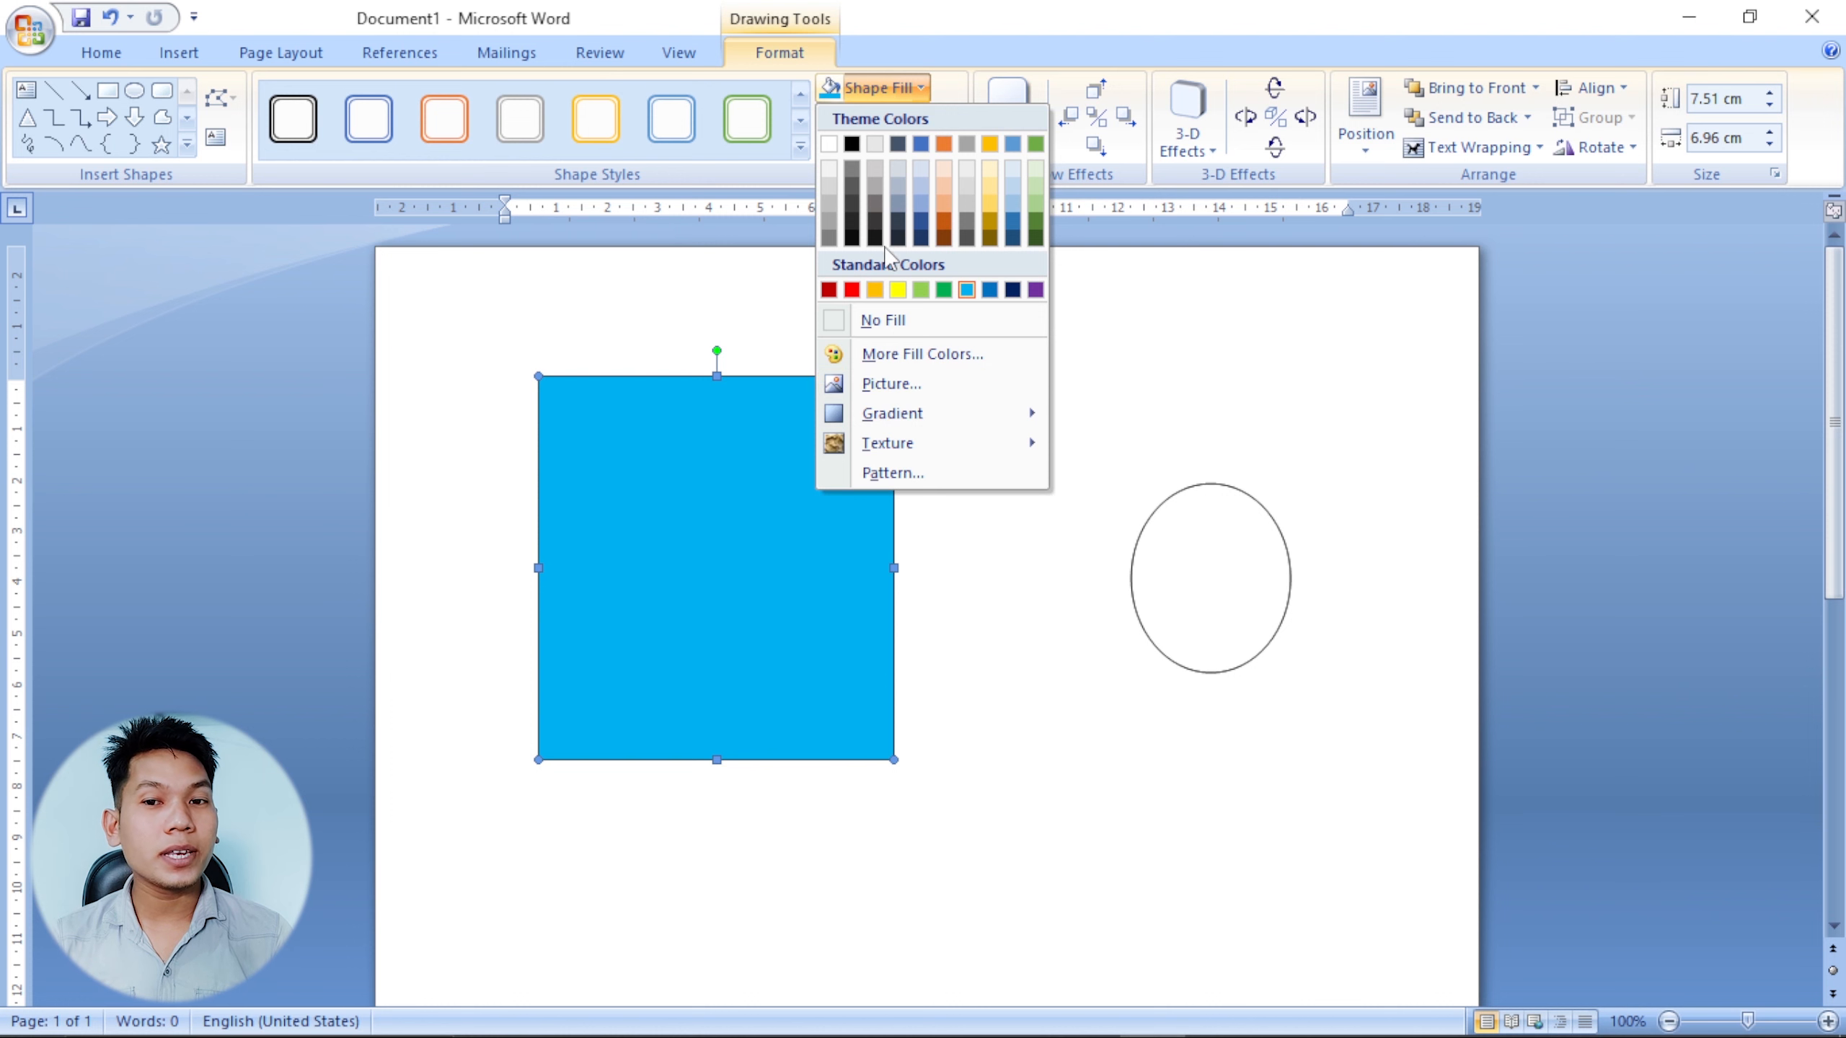
{"action": "left_click", "coordinate": [891, 383]}
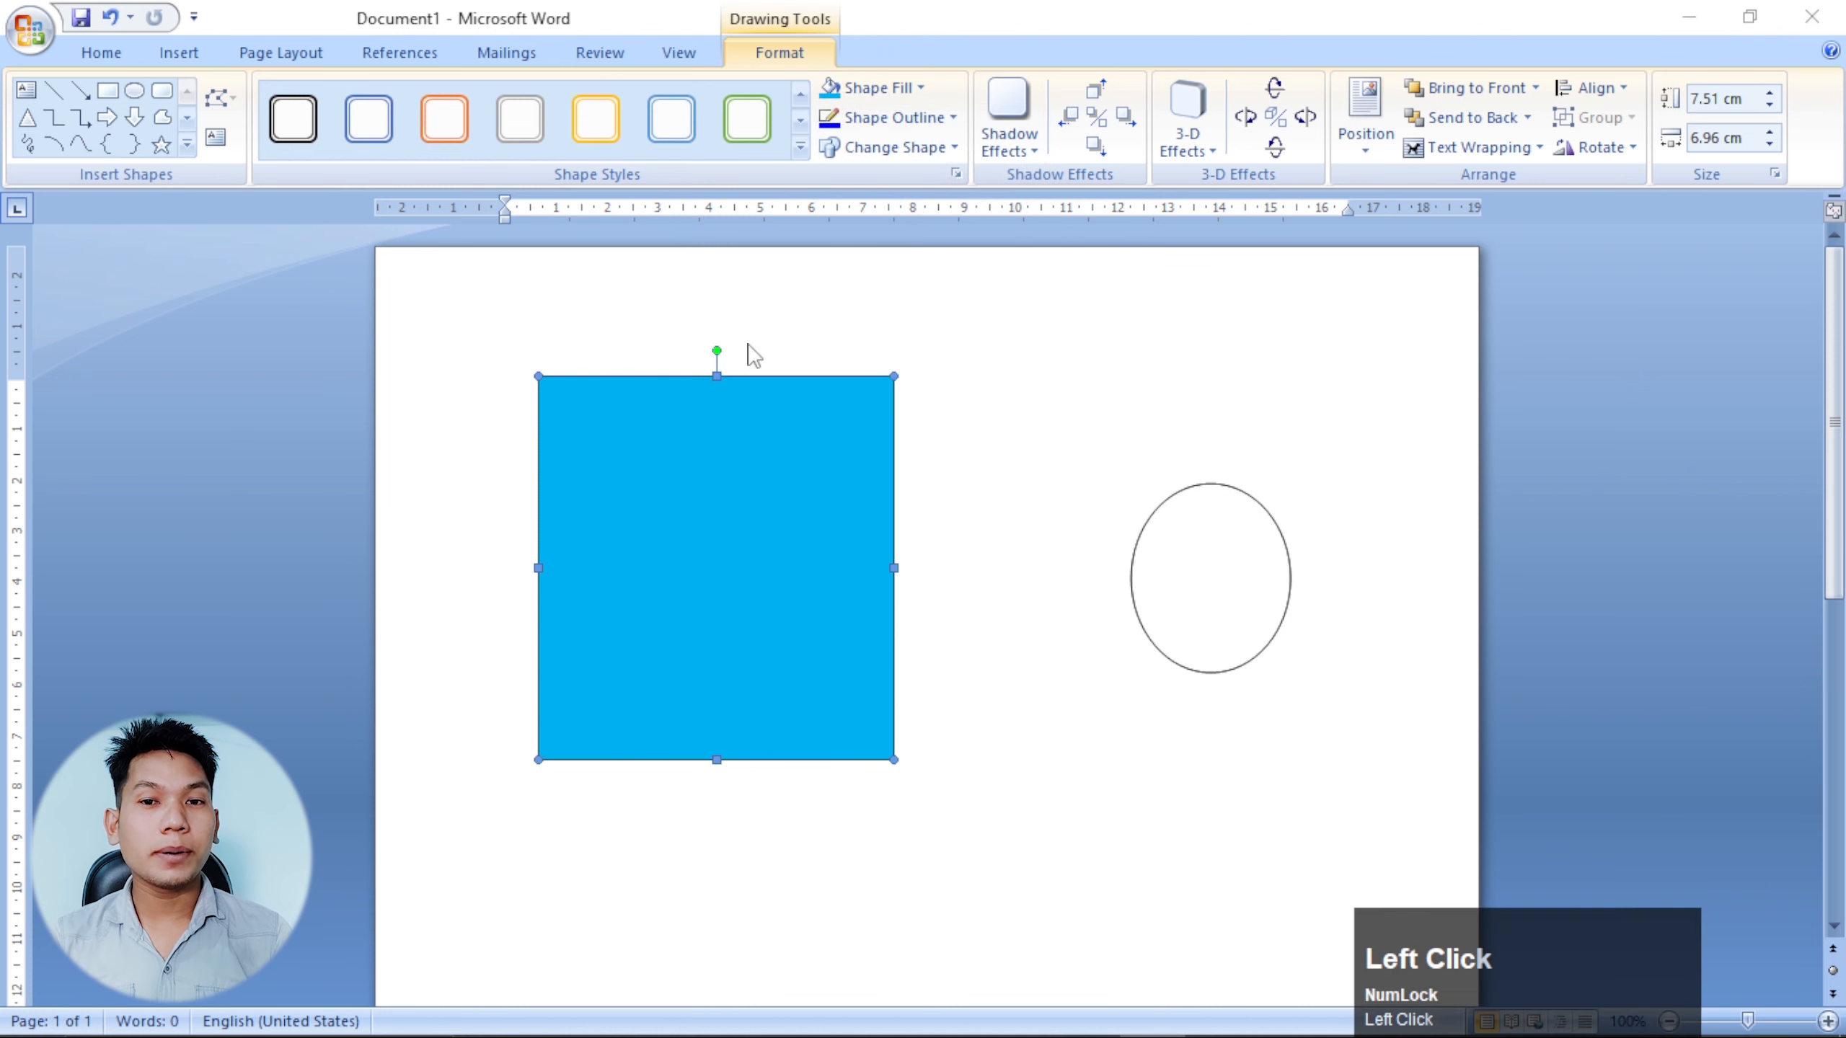
{"action": "scroll", "coordinate": [507, 285], "scroll_direction": "down", "scroll_amount": 3}
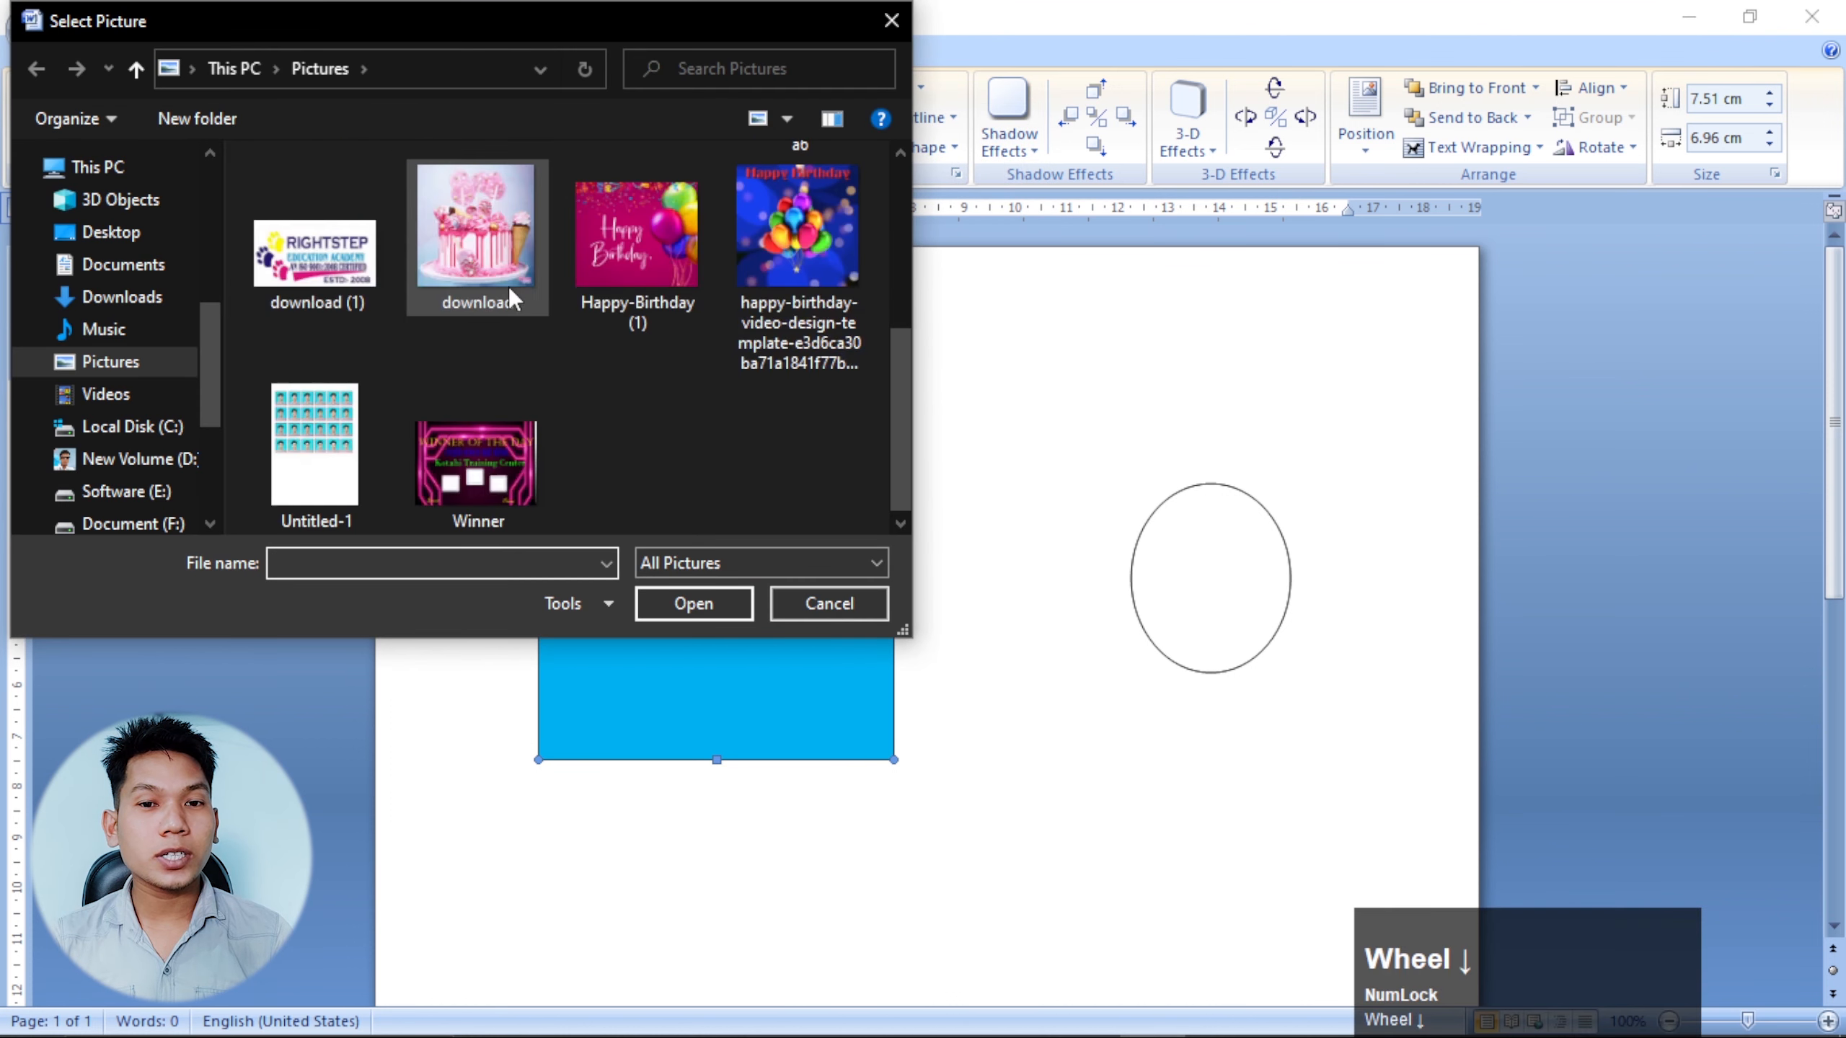
{"action": "left_click", "coordinate": [492, 258]}
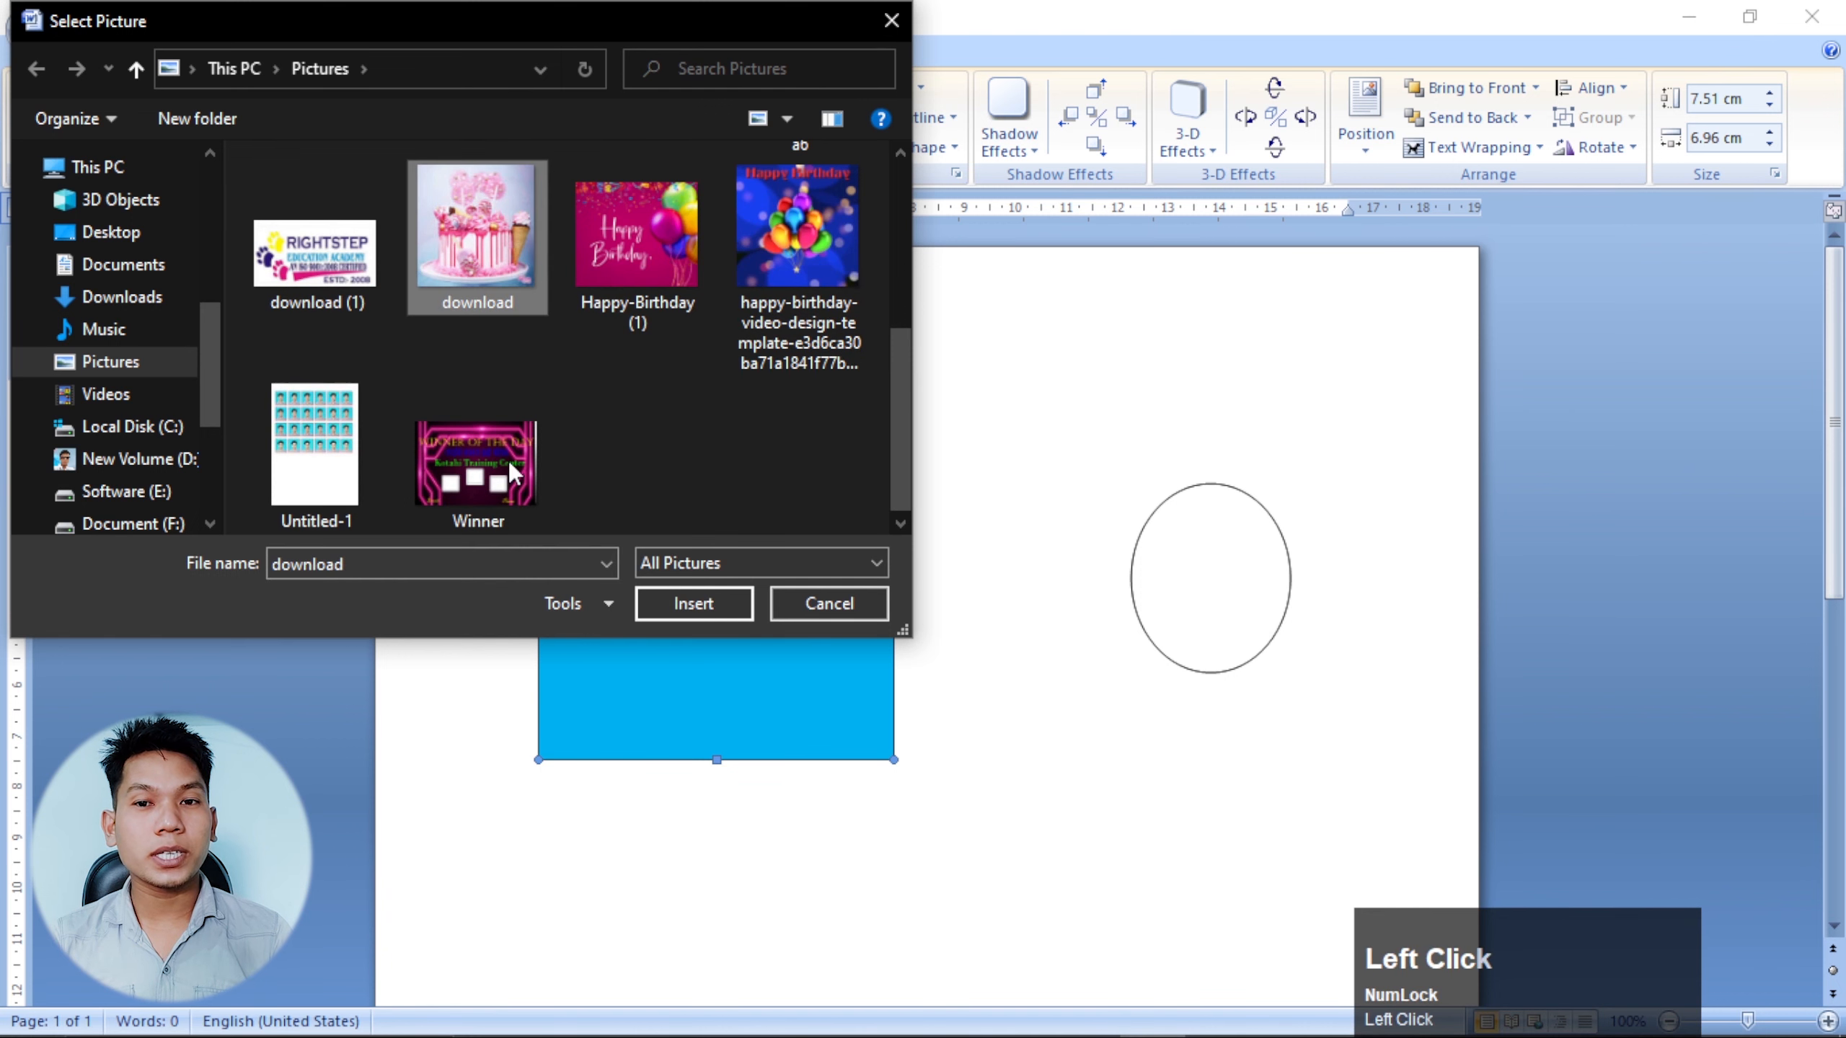
{"action": "left_click", "coordinate": [798, 225]}
{"action": "left_click", "coordinate": [699, 596]}
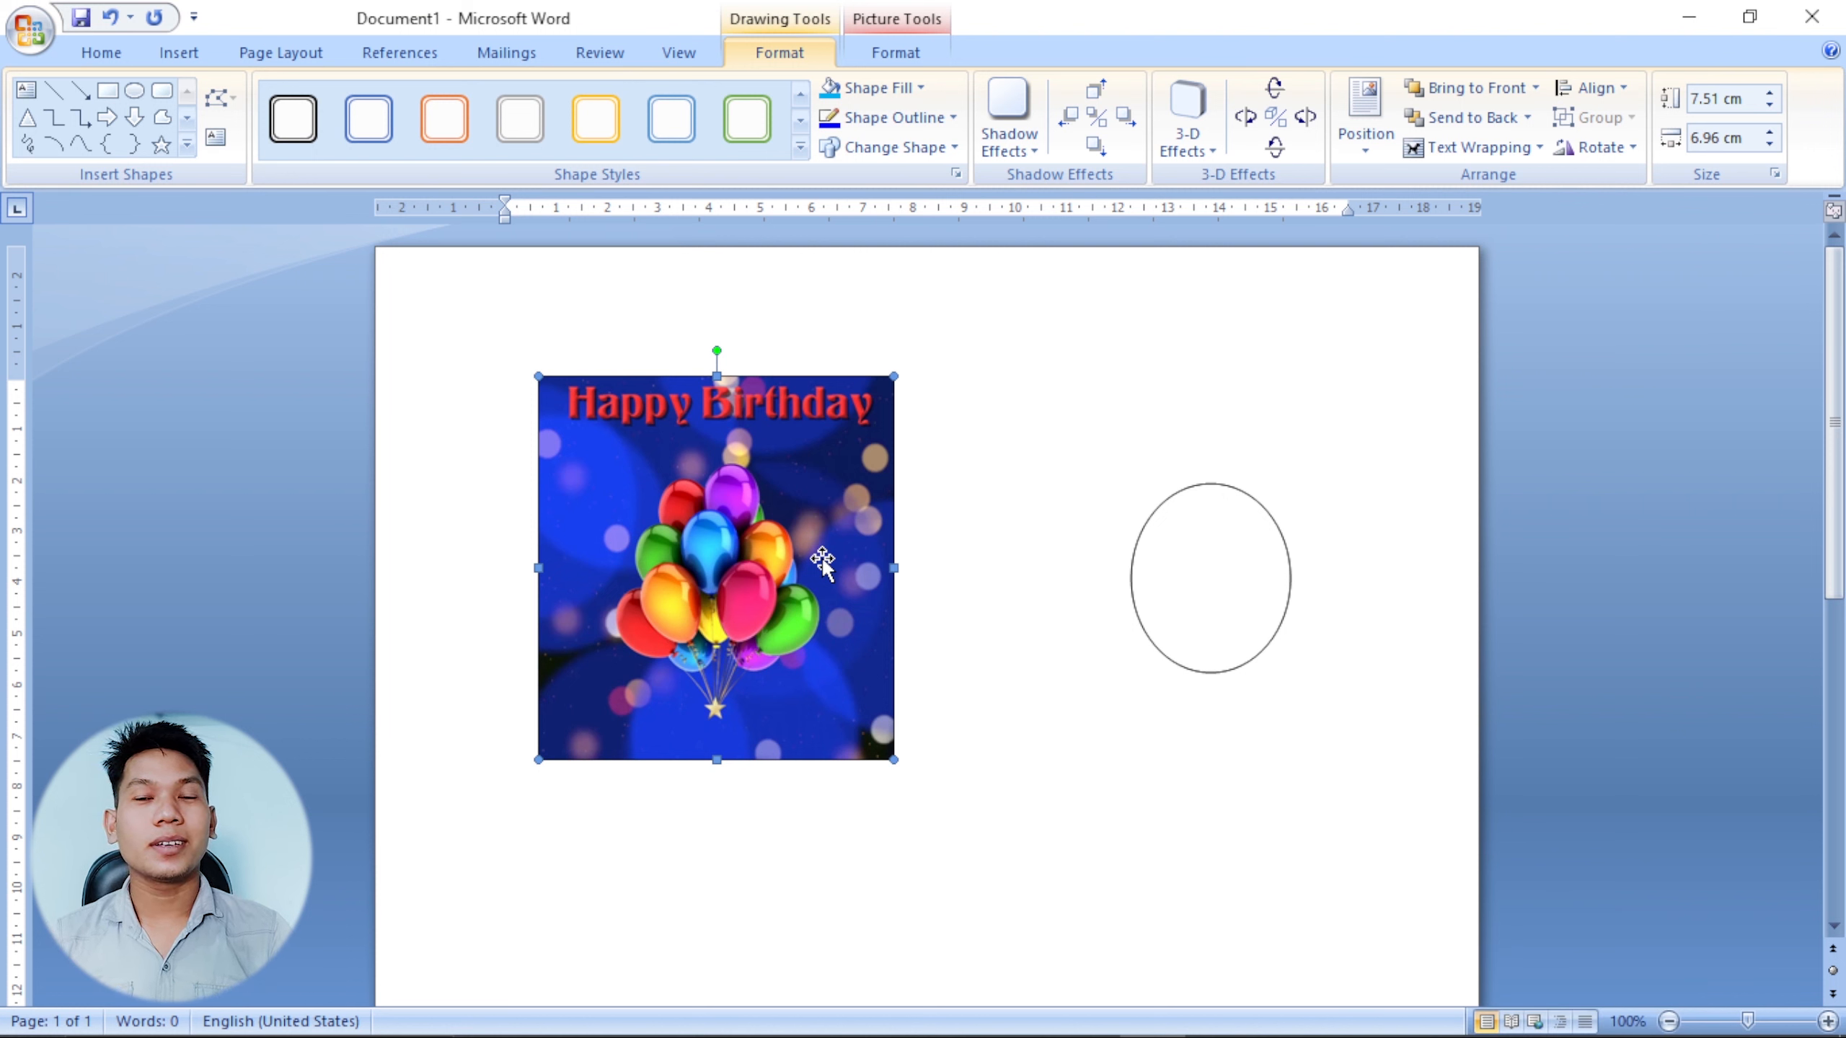
Replace the rectangle's picture fill with the light From Center gradient.
{"action": "left_click", "coordinate": [895, 88]}
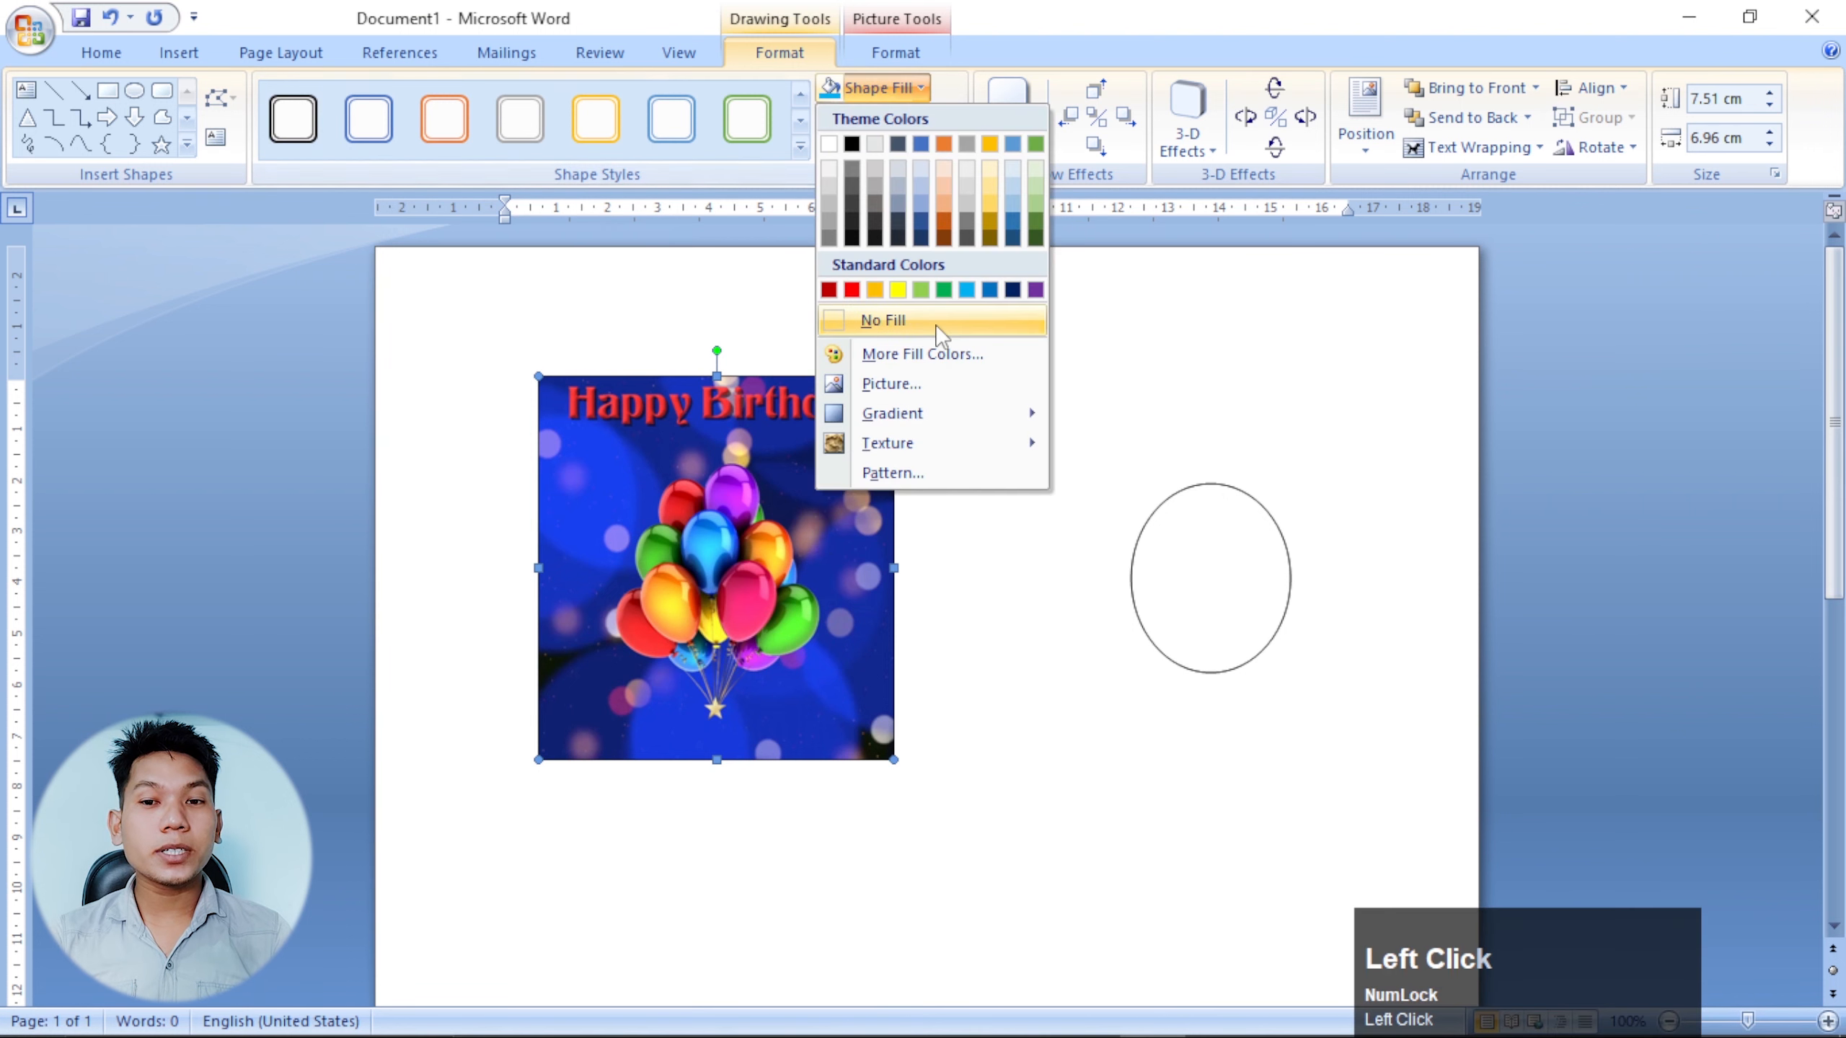
{"action": "mouse_move", "coordinate": [1020, 420]}
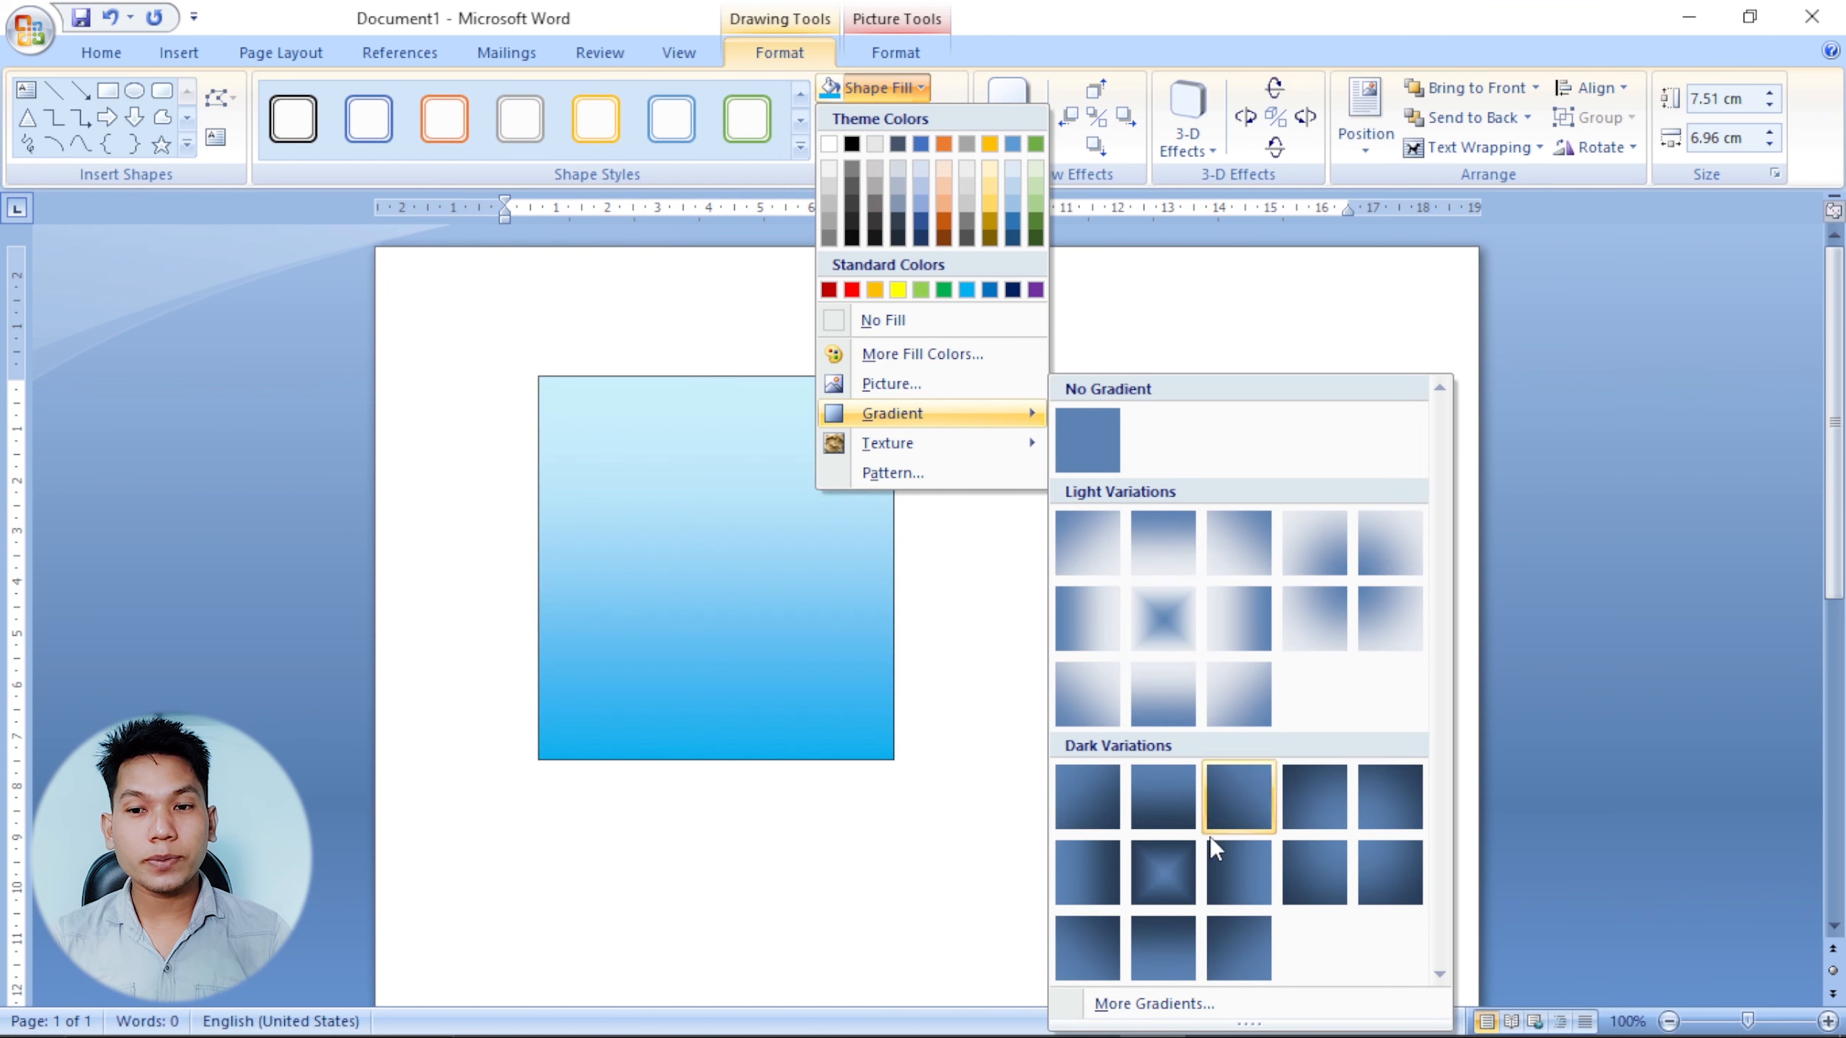
{"action": "left_click", "coordinate": [1164, 620]}
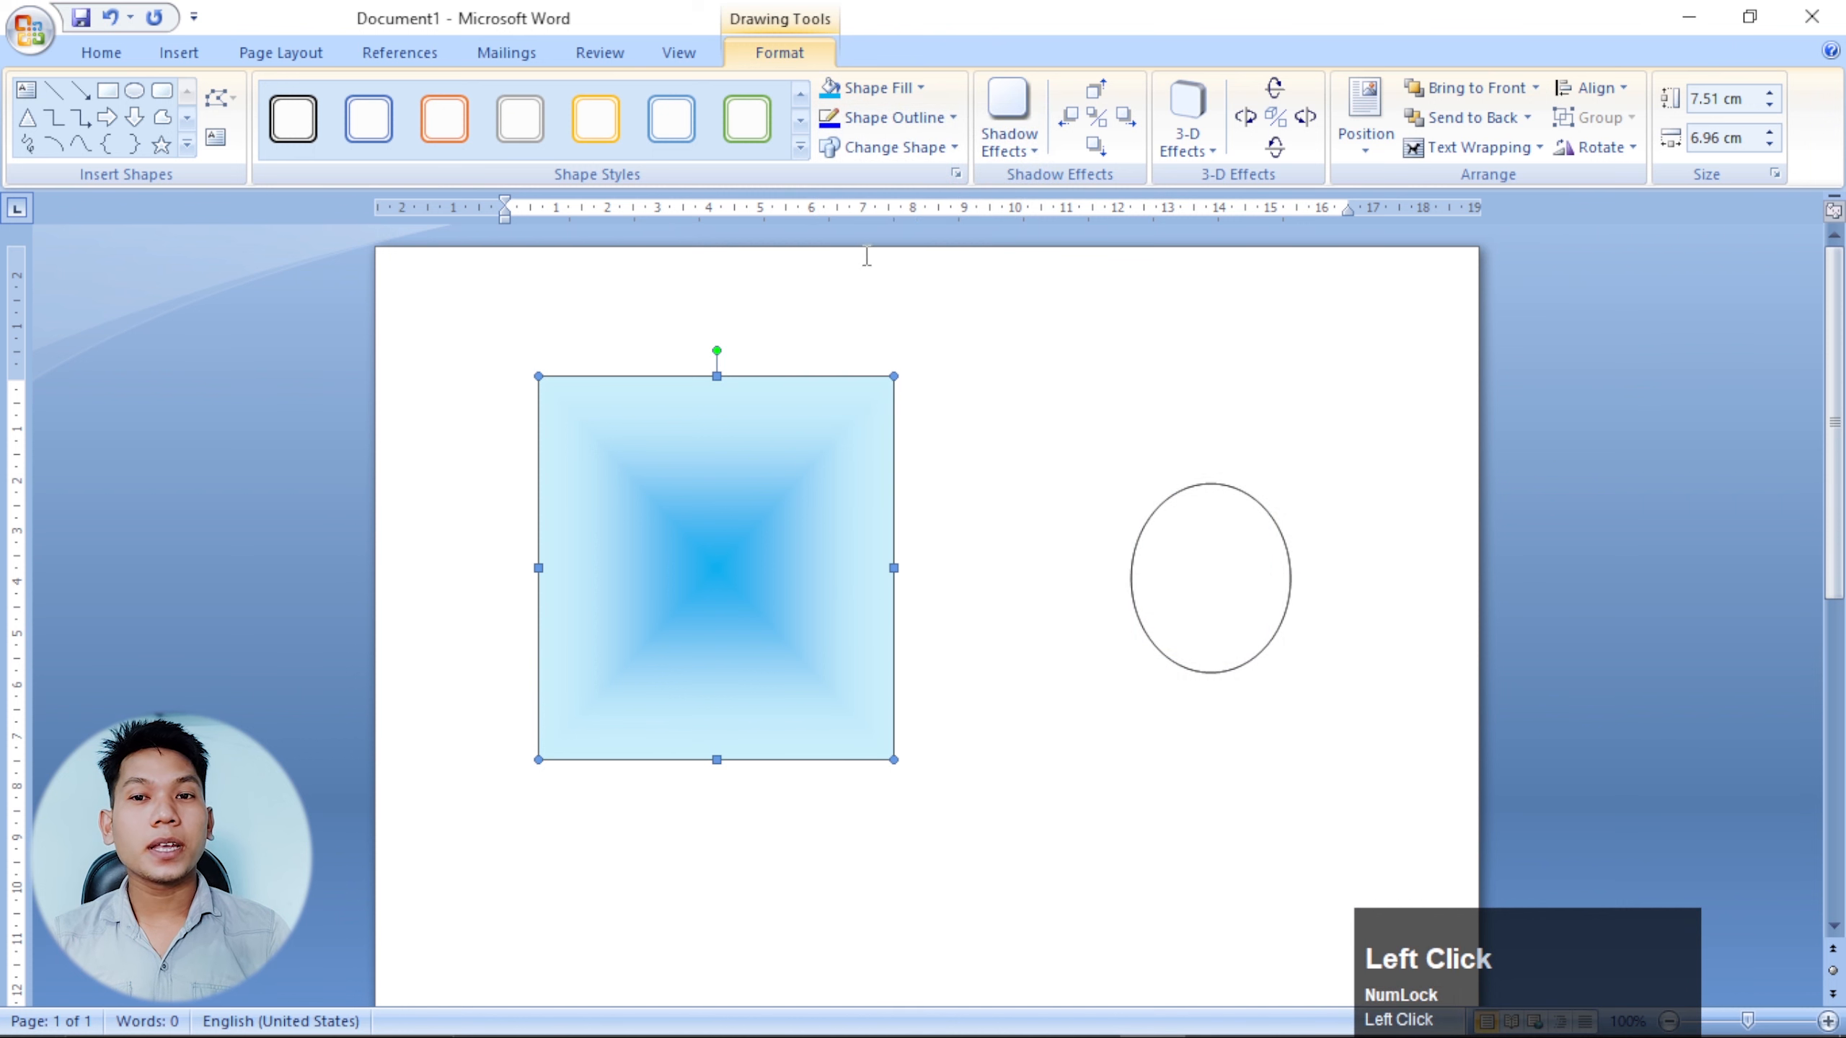
Change the rectangle's fill to standard red and apply the light From Center gradient to it.
{"action": "left_click", "coordinate": [879, 88]}
{"action": "left_click", "coordinate": [852, 290]}
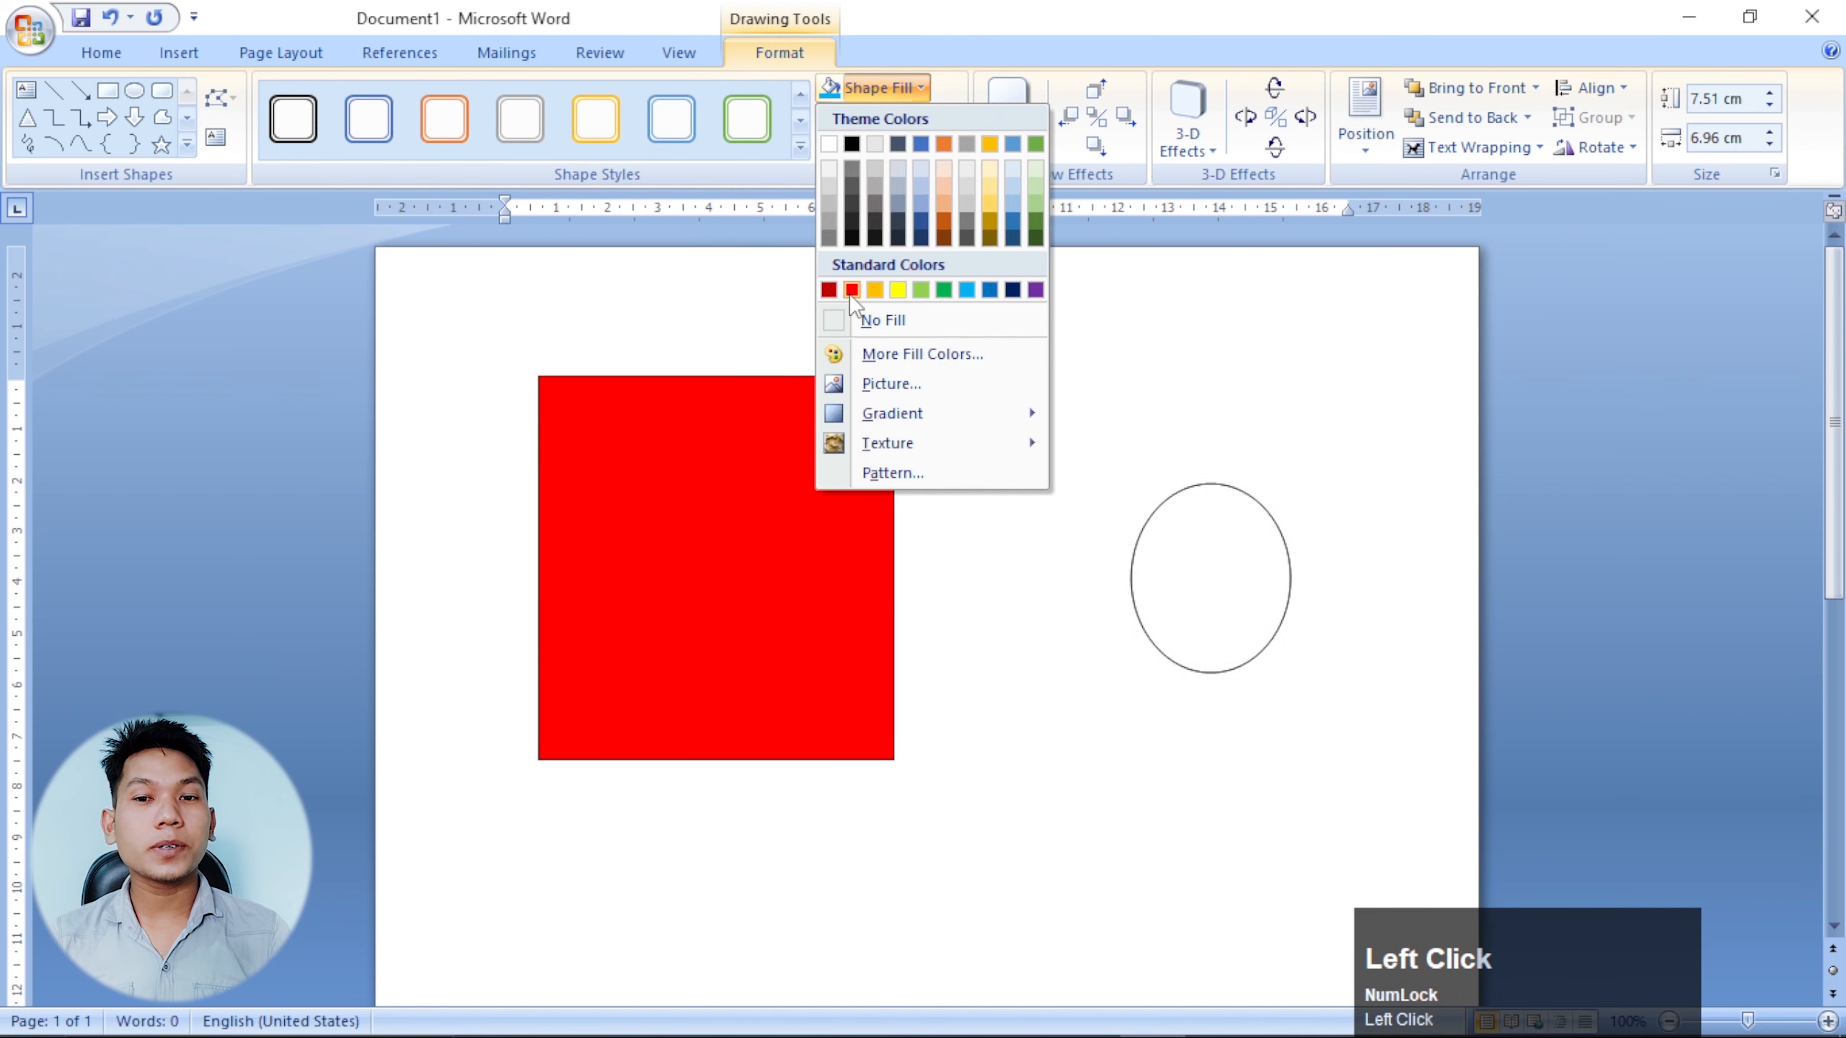
{"action": "left_click", "coordinate": [895, 88]}
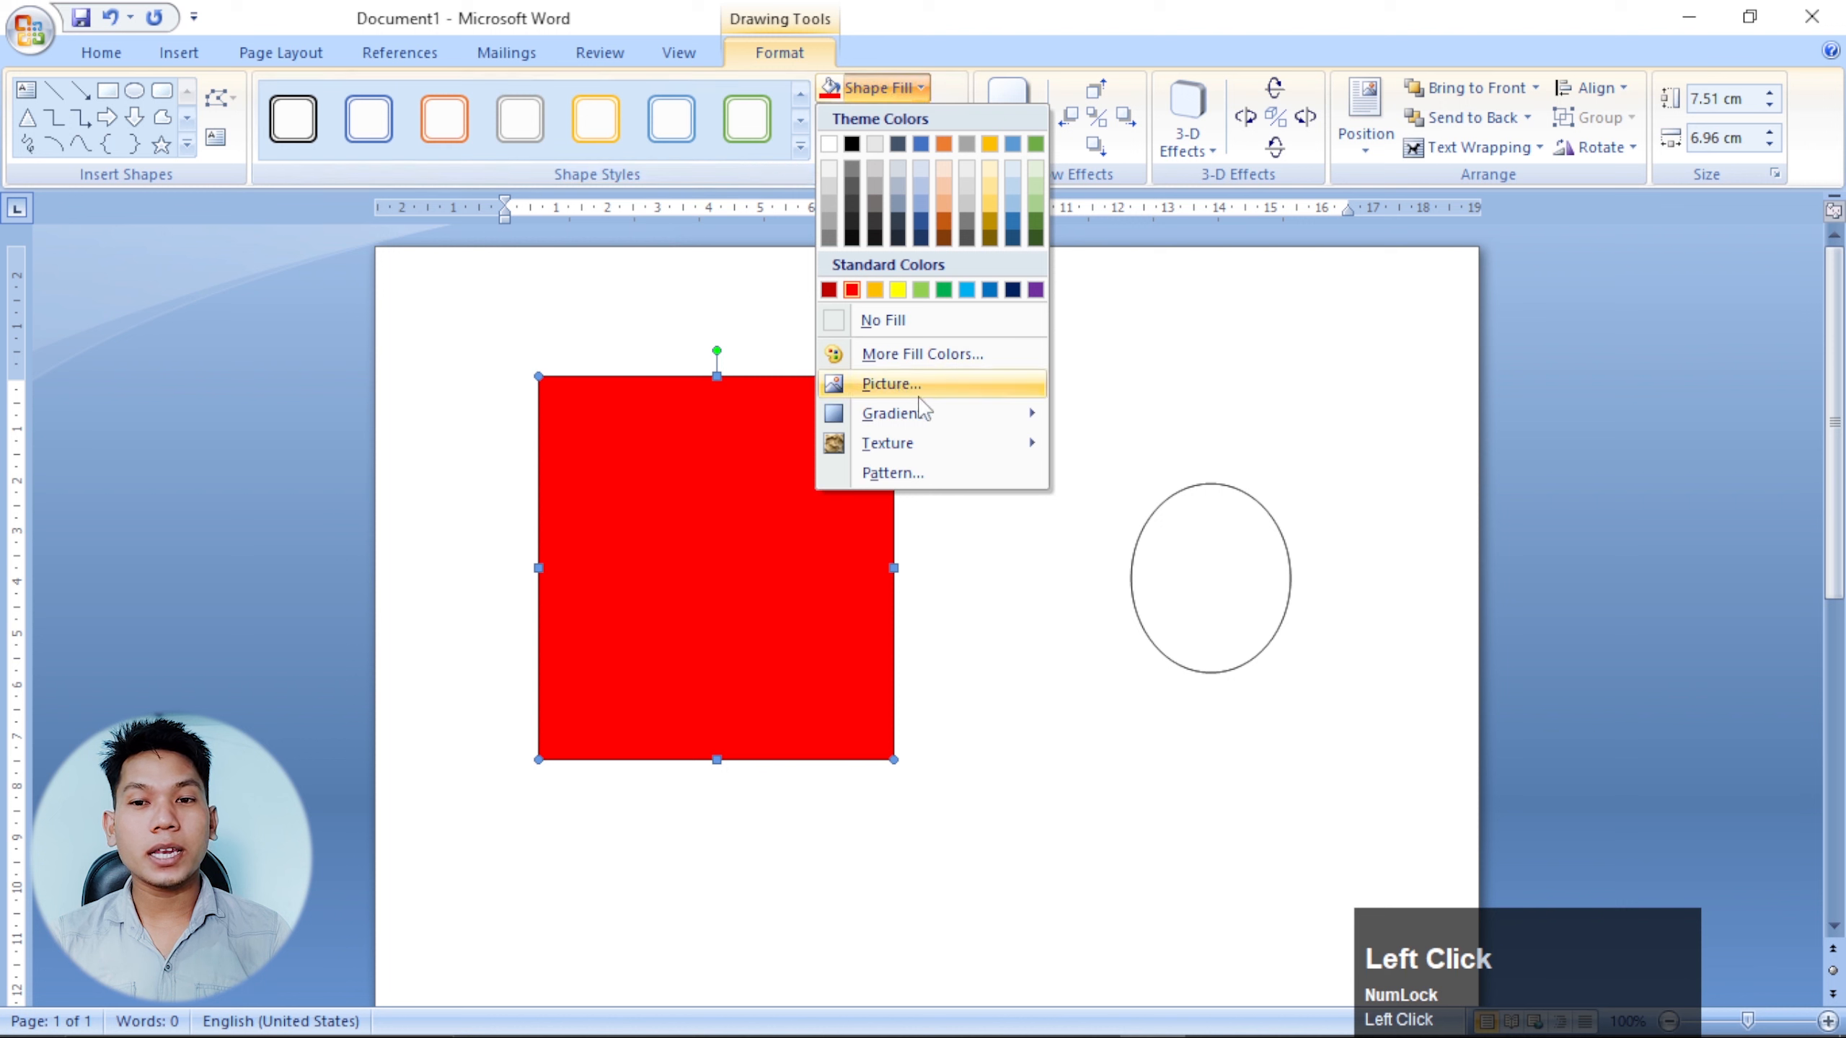
{"action": "mouse_move", "coordinate": [940, 412]}
{"action": "left_click", "coordinate": [1168, 609]}
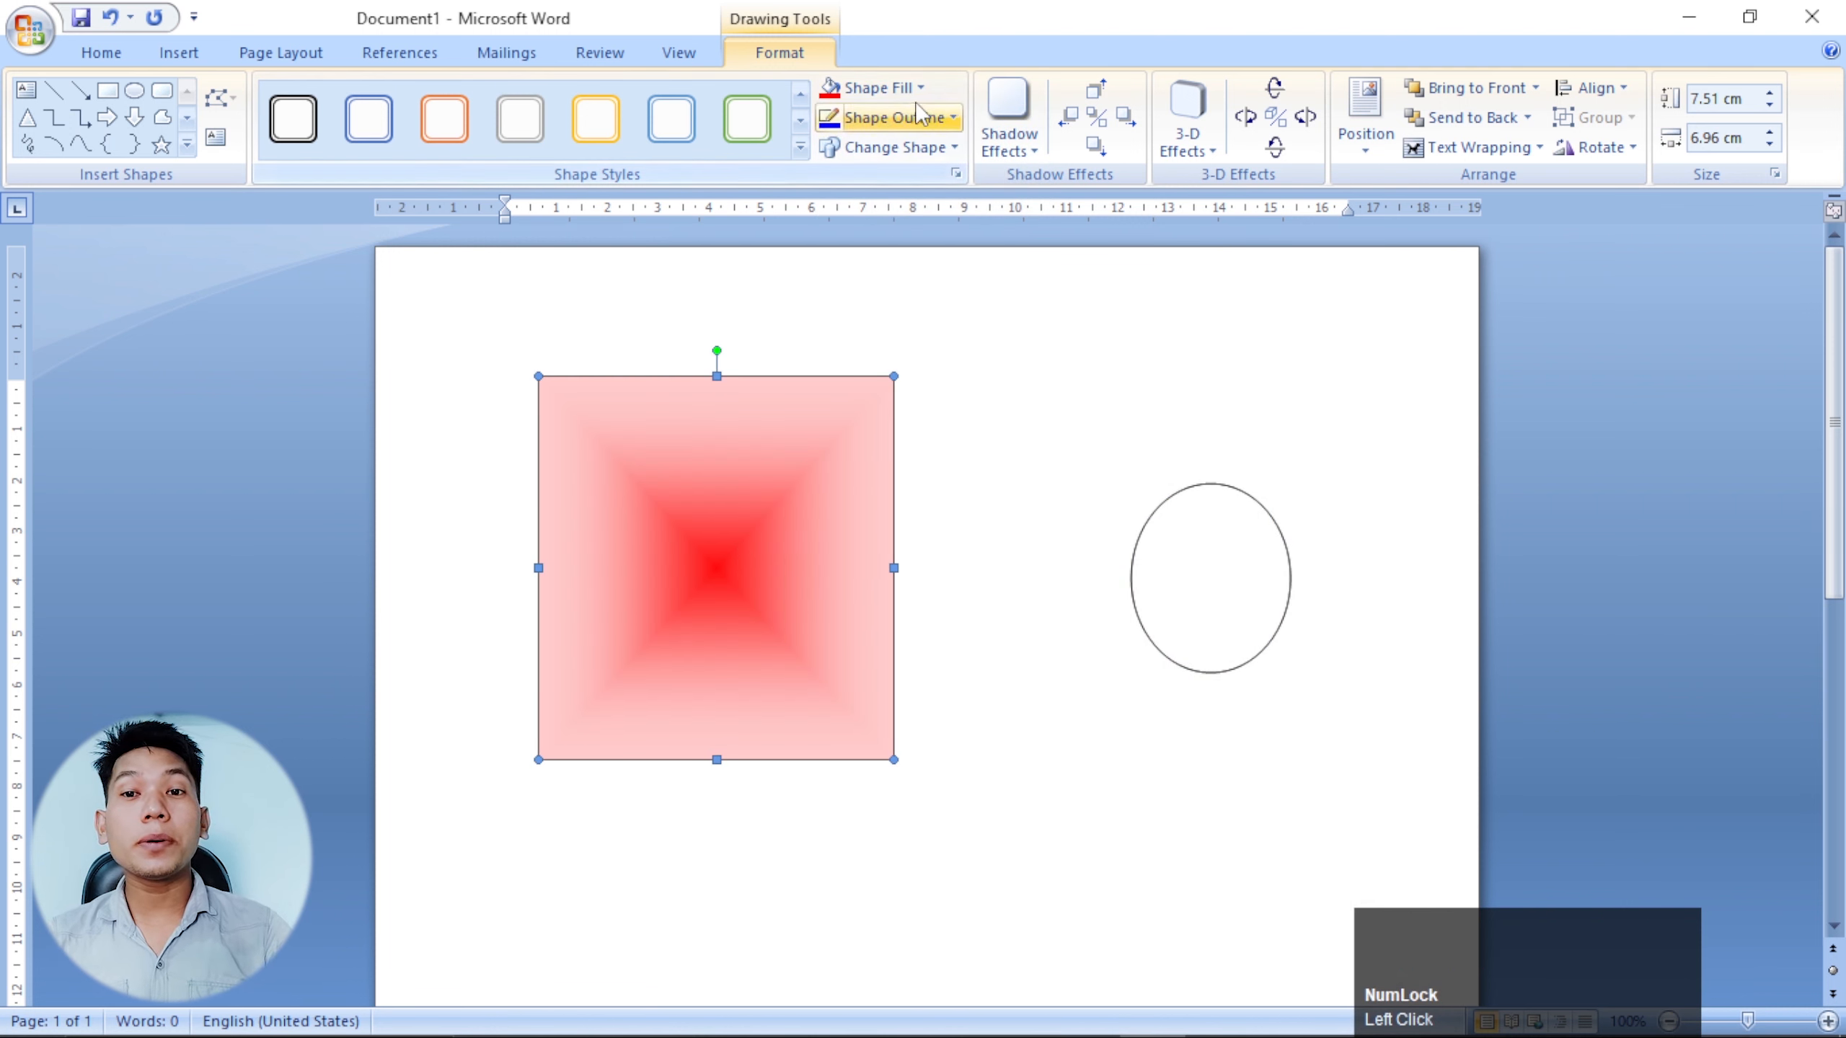
Set up a two-color gradient for the rectangle's fill, with standard light blue as Color 1 and white as Color 2.
{"action": "left_click", "coordinate": [880, 88]}
{"action": "mouse_move", "coordinate": [985, 419]}
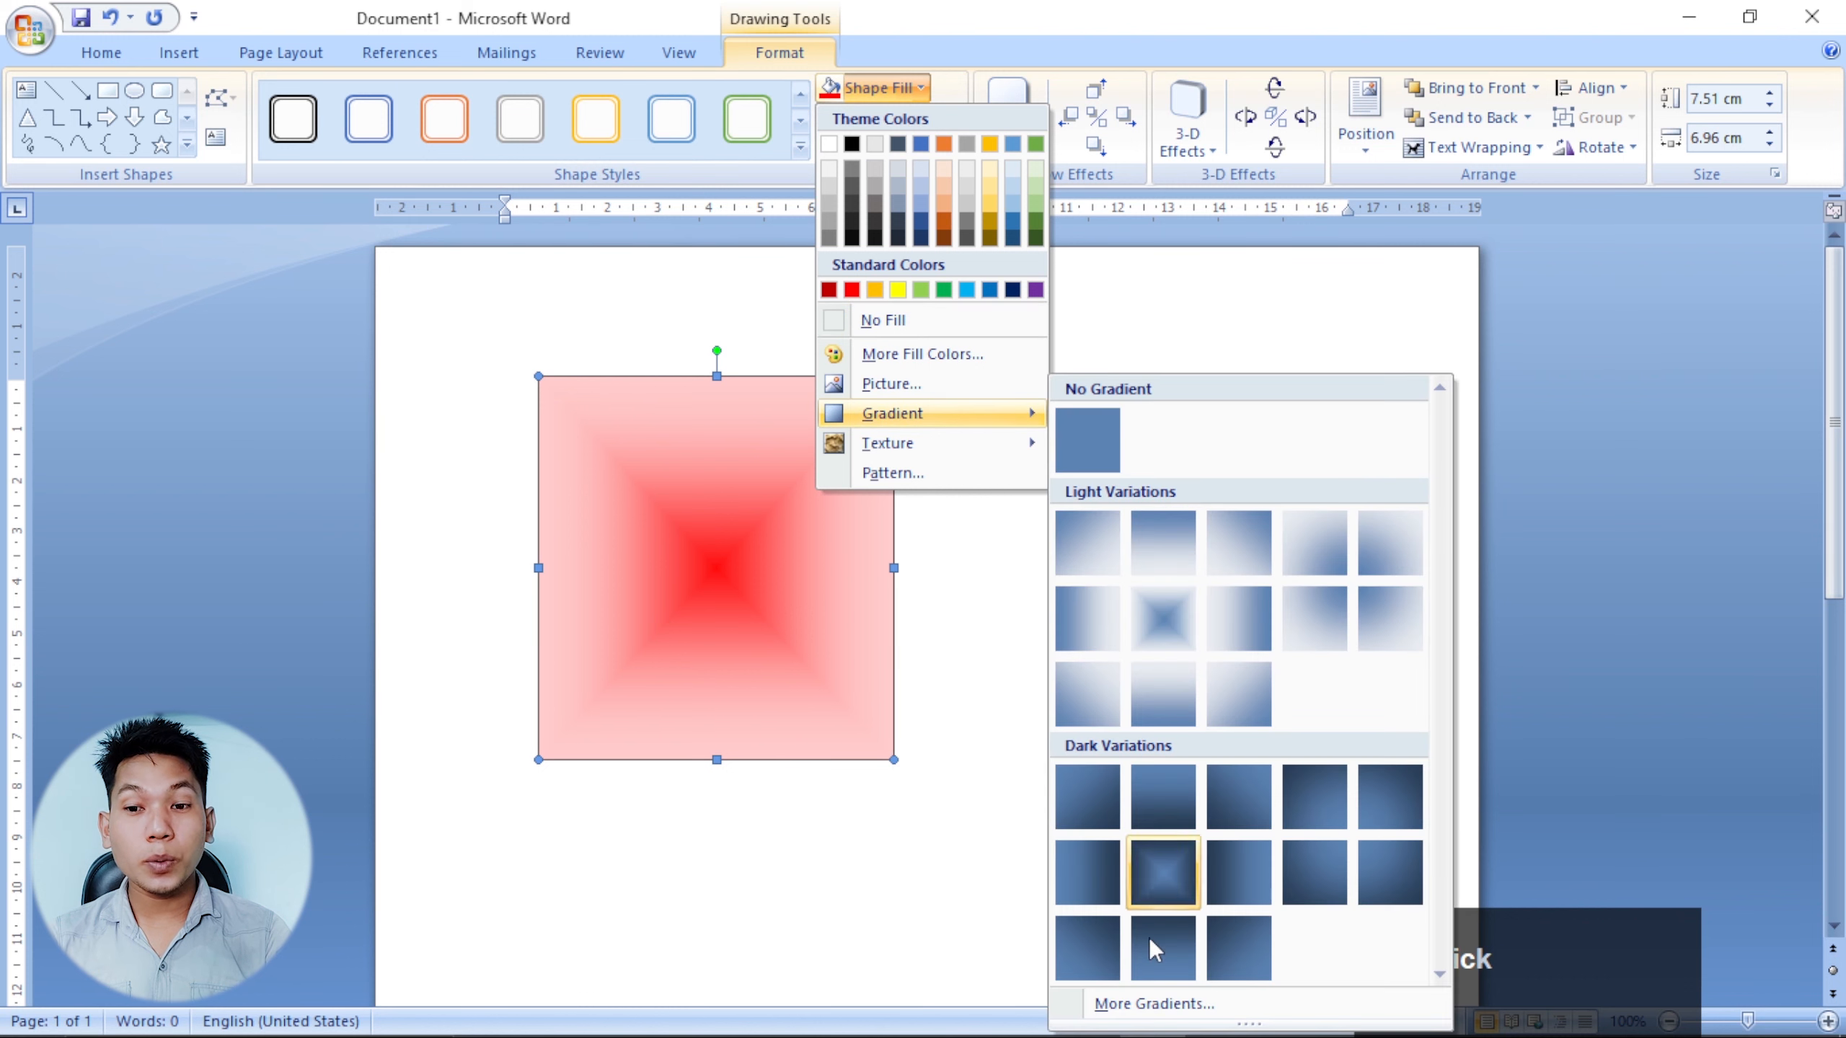
{"action": "left_click", "coordinate": [1145, 1007]}
{"action": "left_click_drag", "start_coordinate": [1163, 218], "coordinate": [1287, 197]}
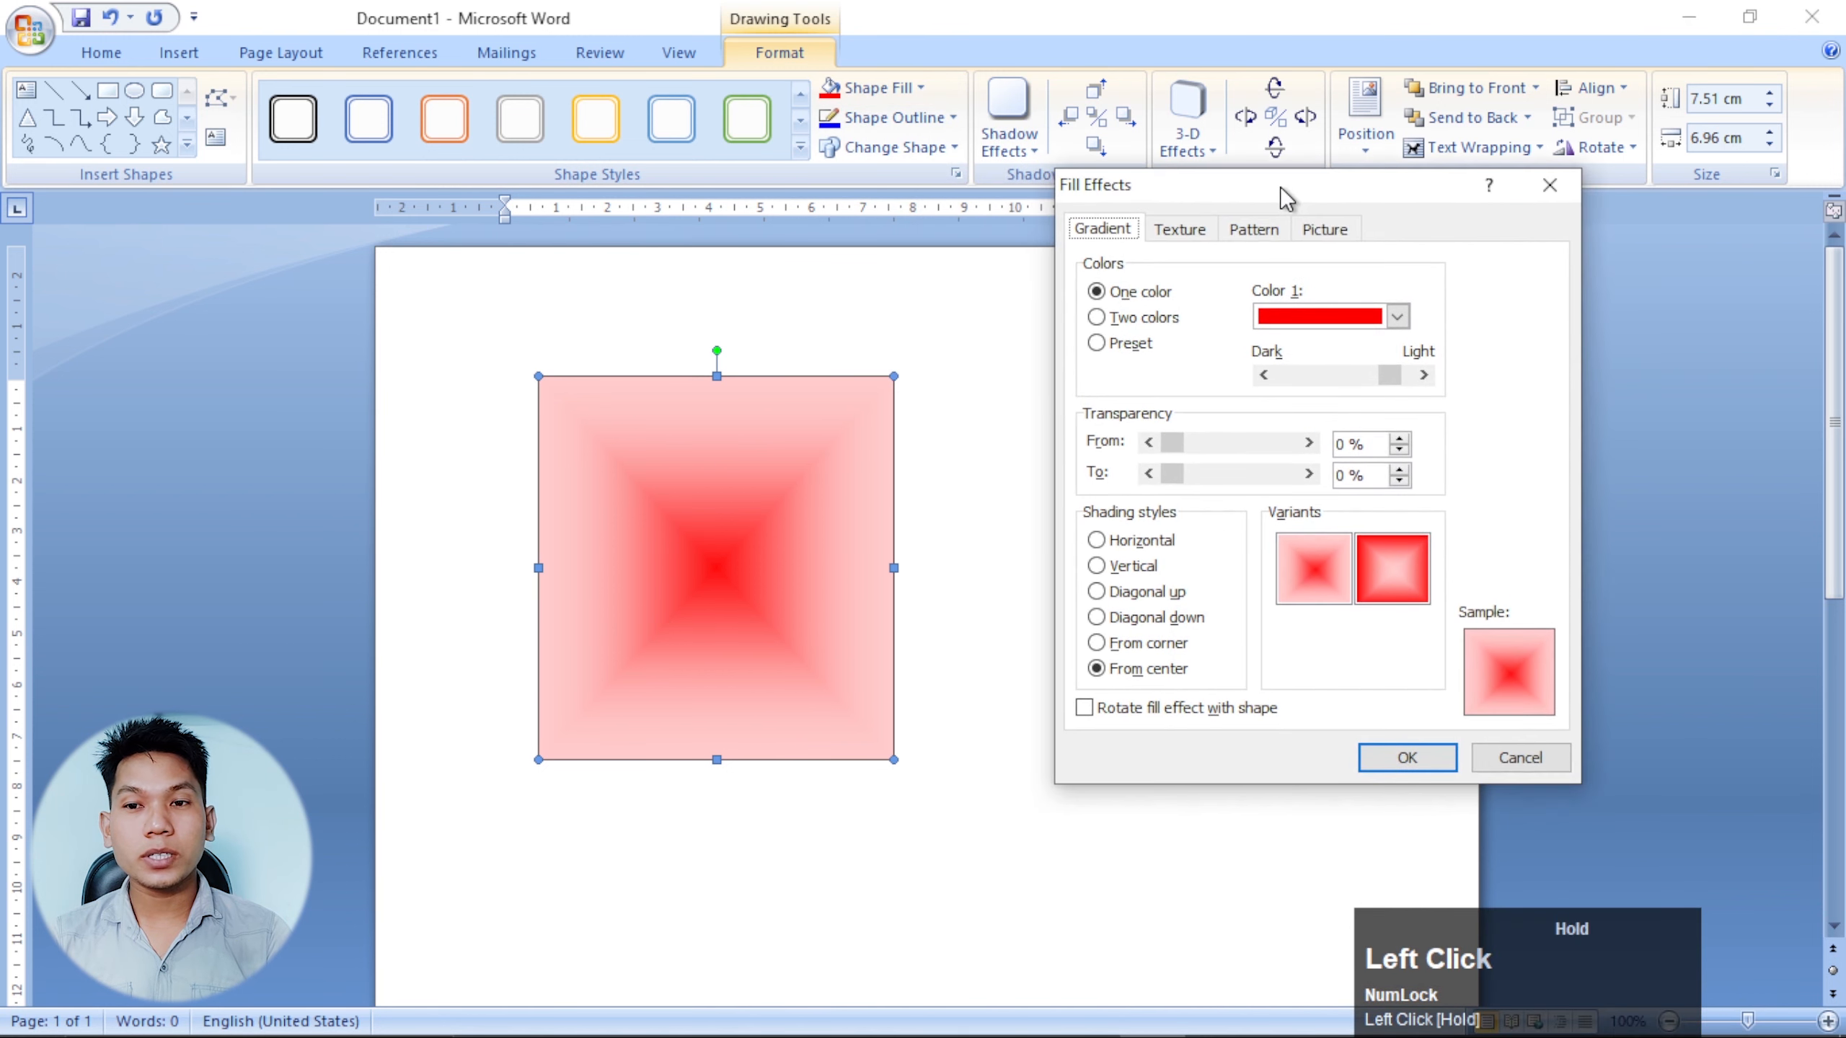
{"action": "left_click", "coordinate": [1143, 320]}
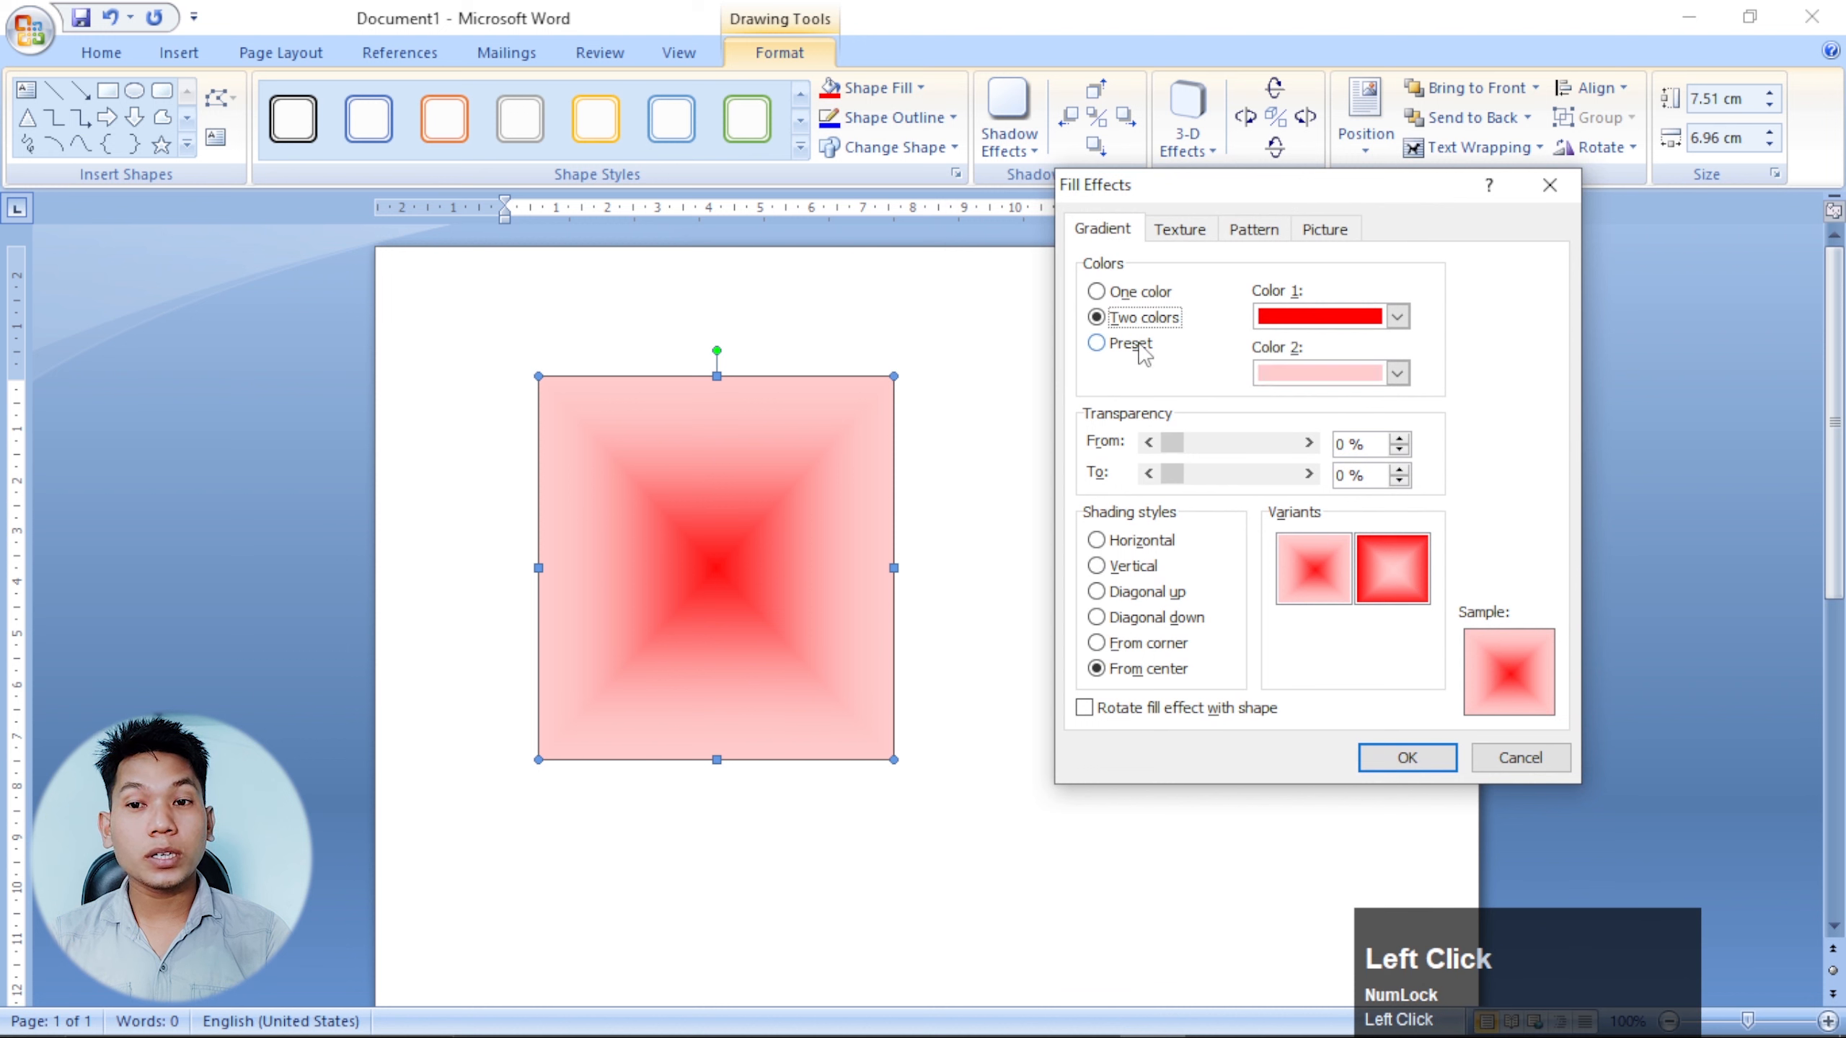
{"action": "left_click", "coordinate": [1141, 344]}
{"action": "left_click", "coordinate": [1138, 320]}
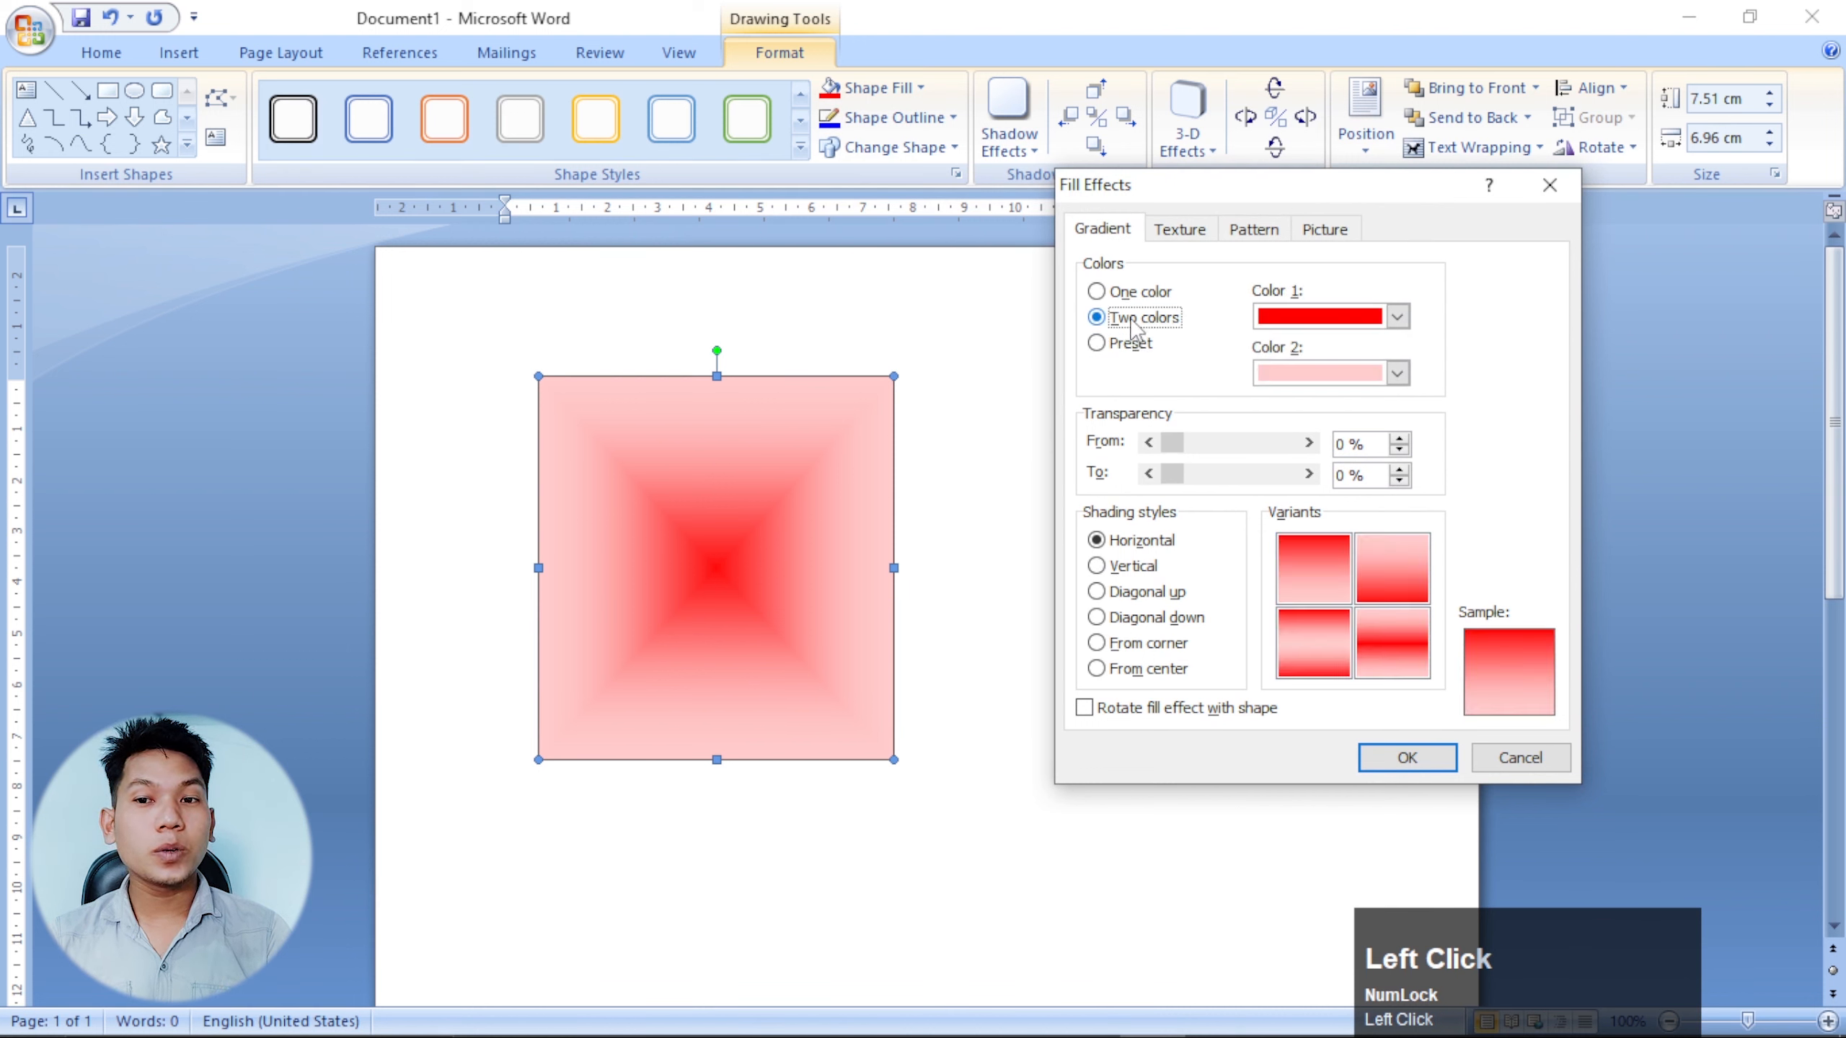
{"action": "left_click", "coordinate": [1396, 318]}
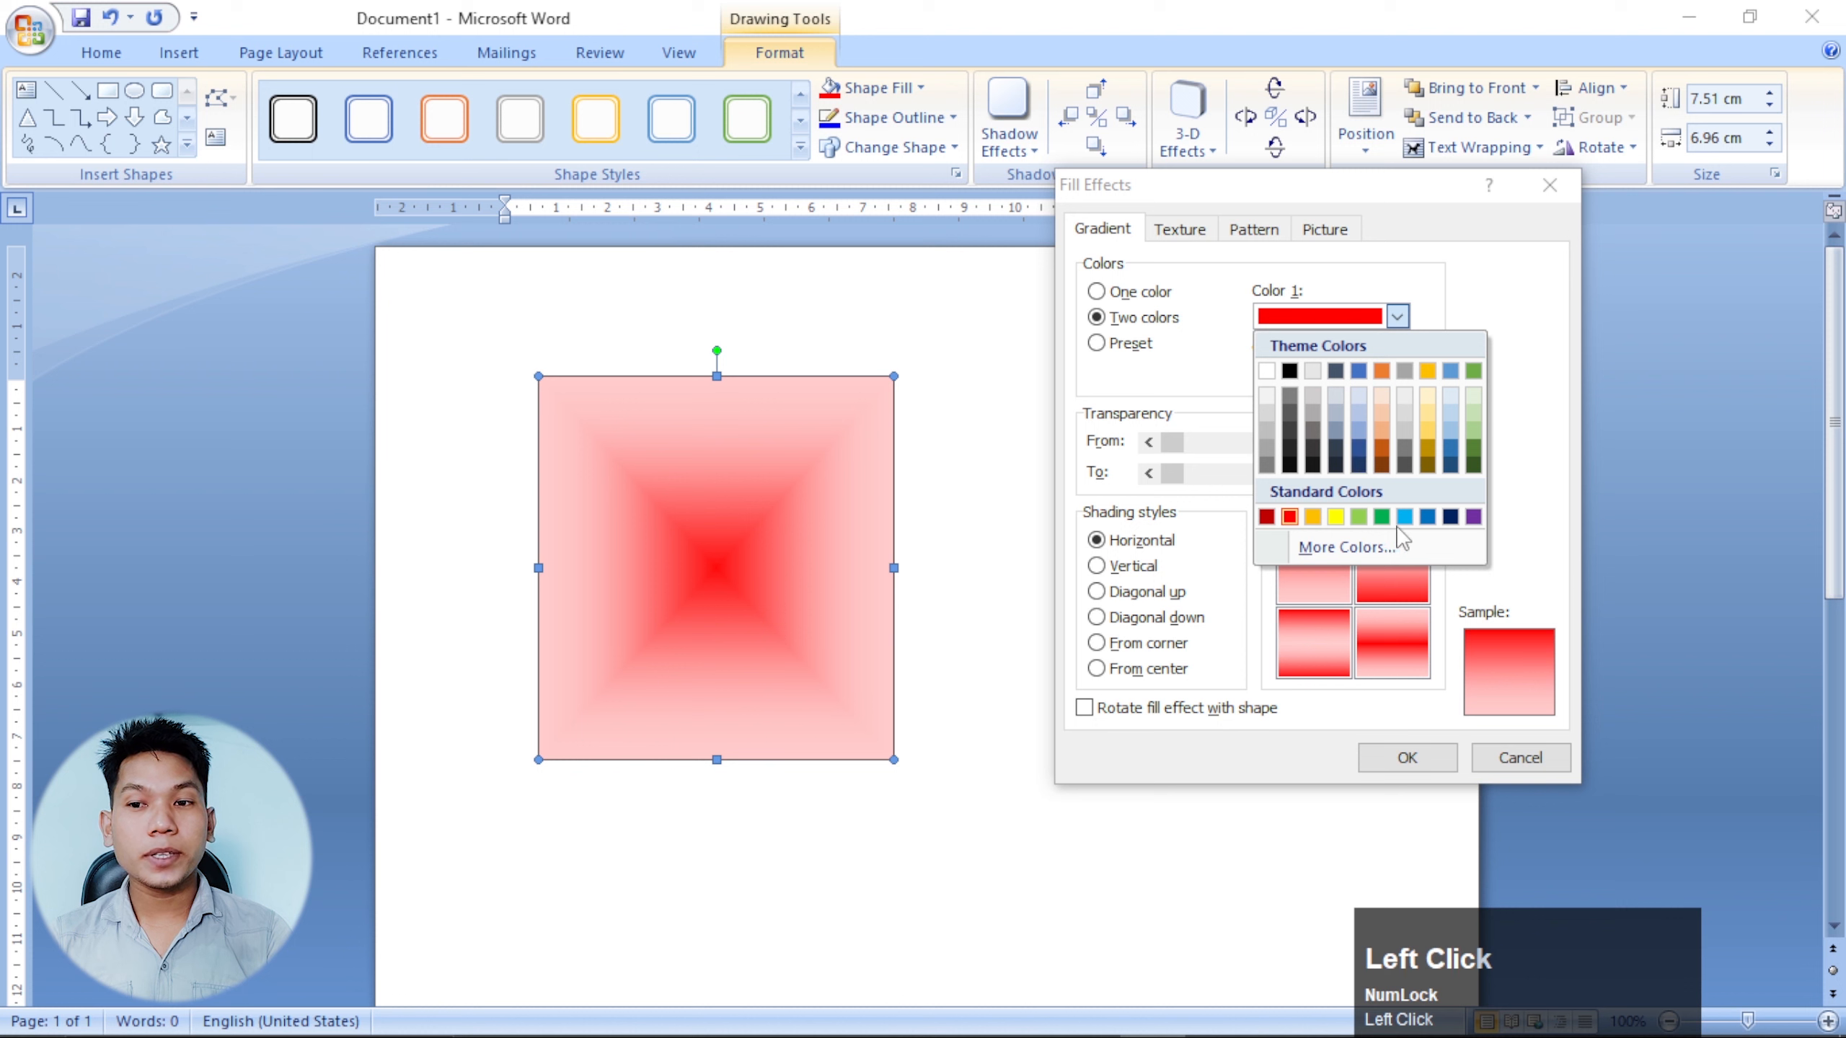
{"action": "left_click", "coordinate": [1405, 516]}
{"action": "left_click", "coordinate": [1397, 373]}
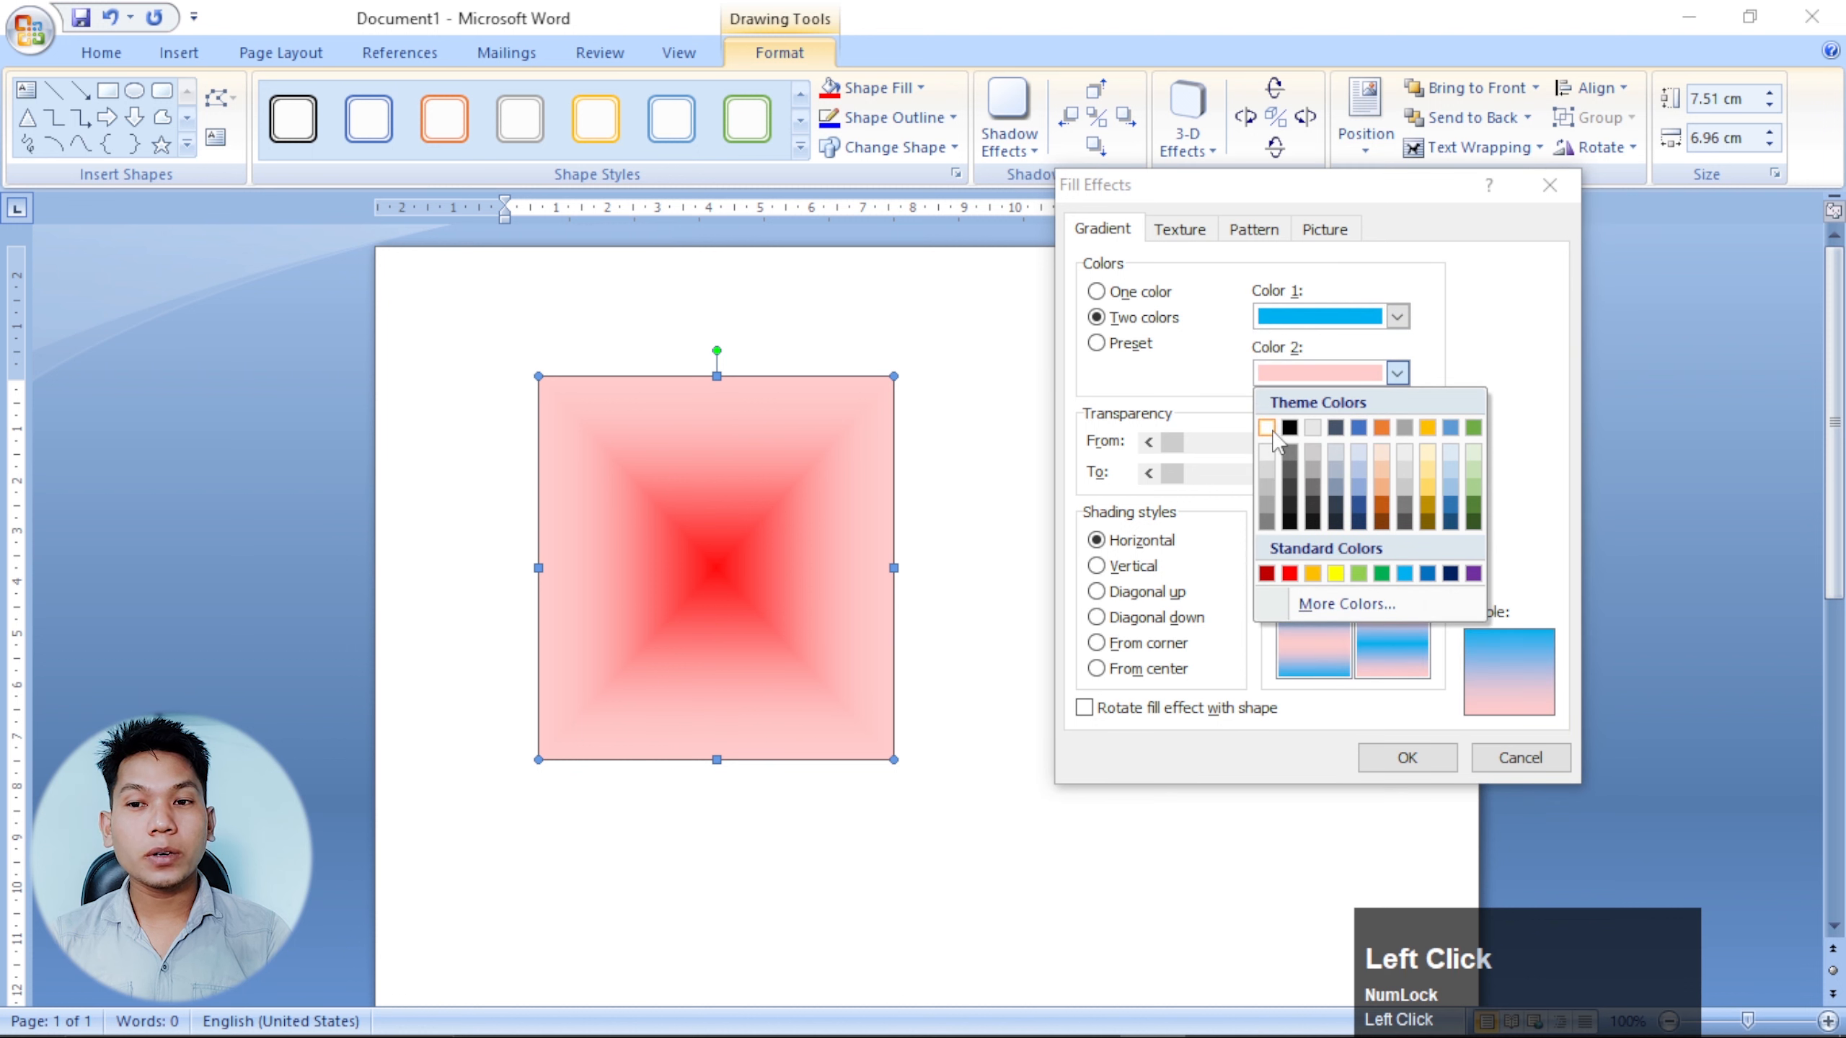
{"action": "left_click", "coordinate": [1266, 428]}
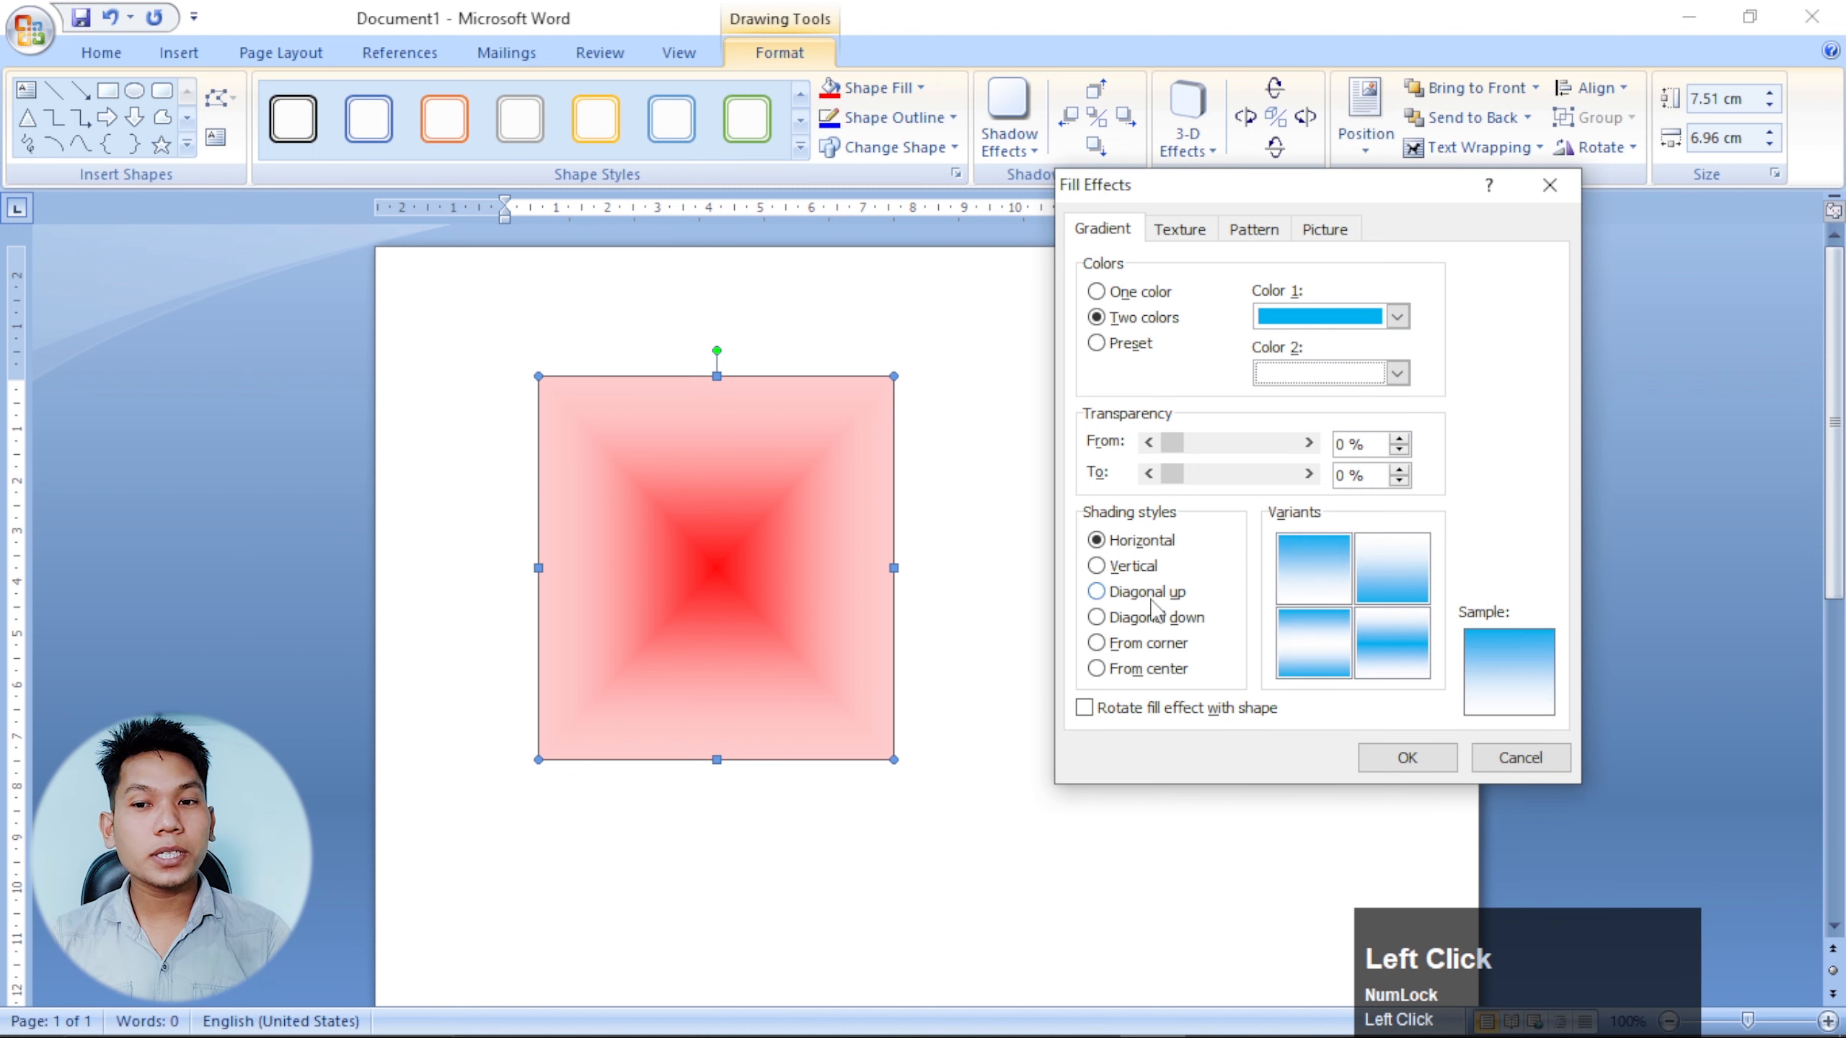
Try the shading styles for the two-color gradient and apply the Horizontal style with blue at the rectangle's top edge.
{"action": "left_click", "coordinate": [1162, 566]}
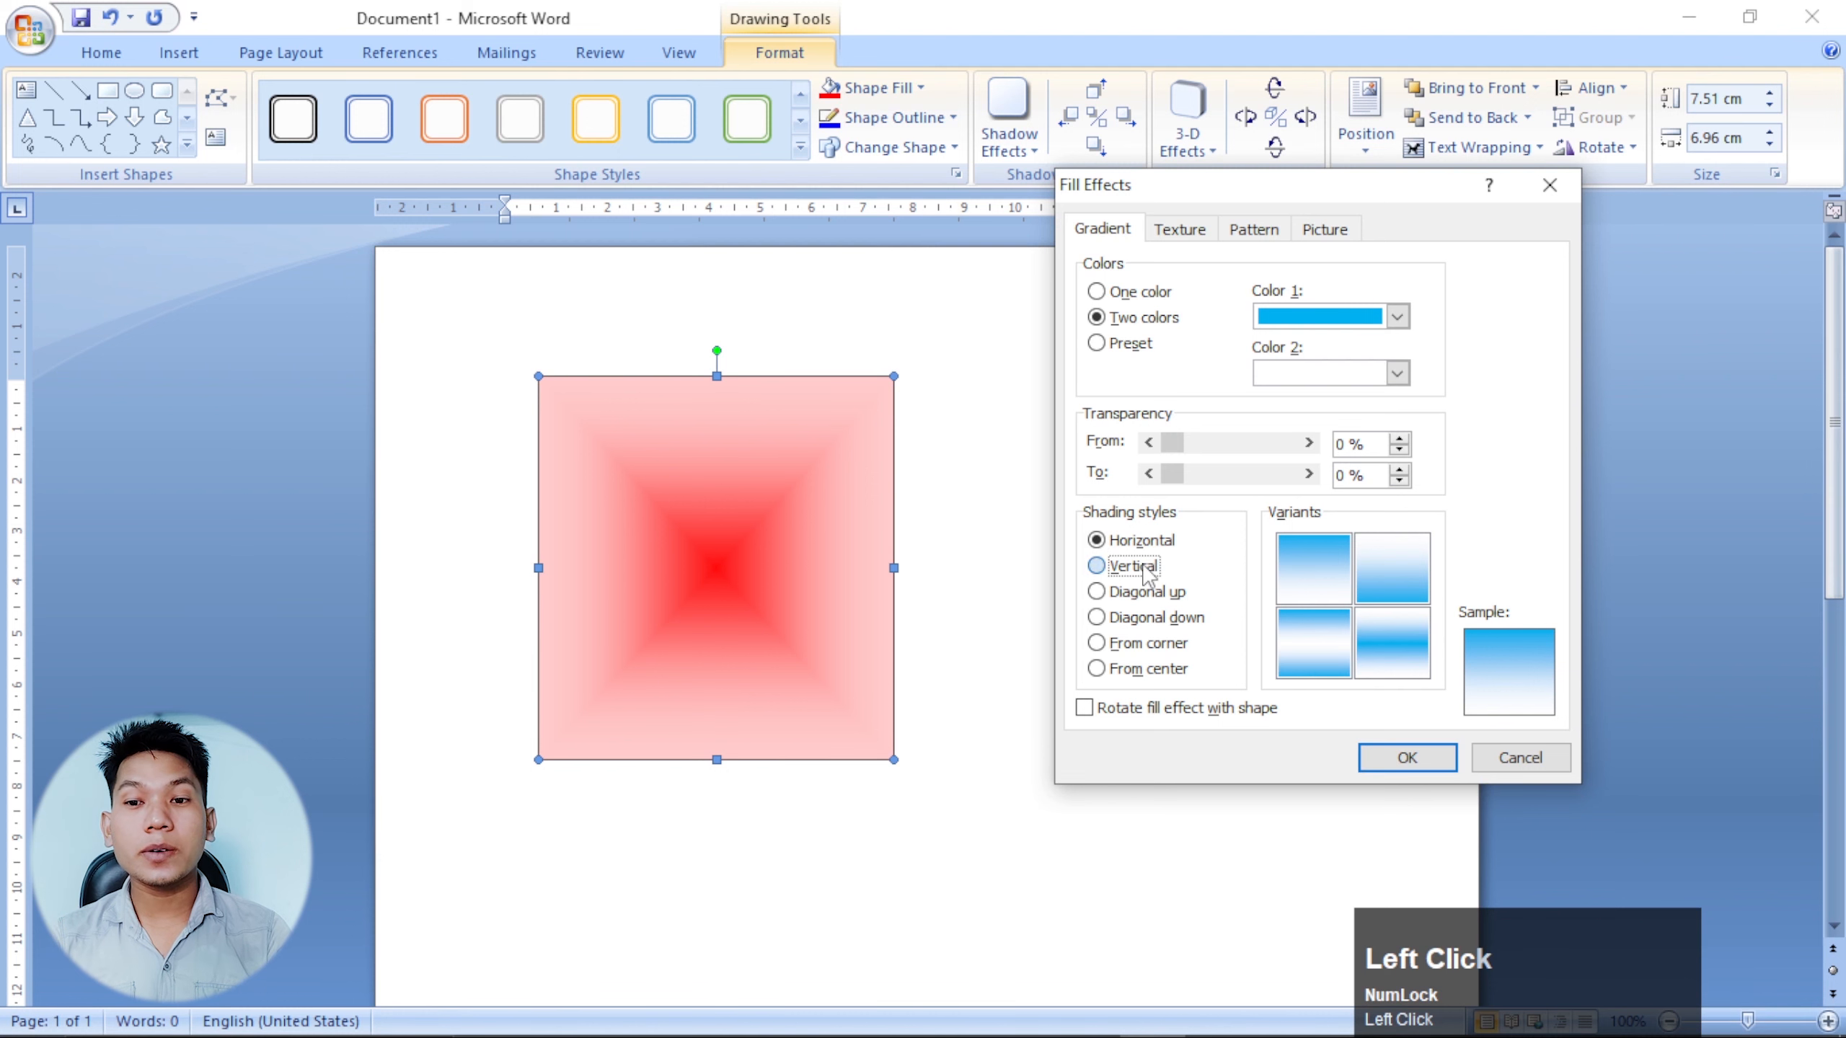
{"action": "left_click", "coordinate": [1148, 593]}
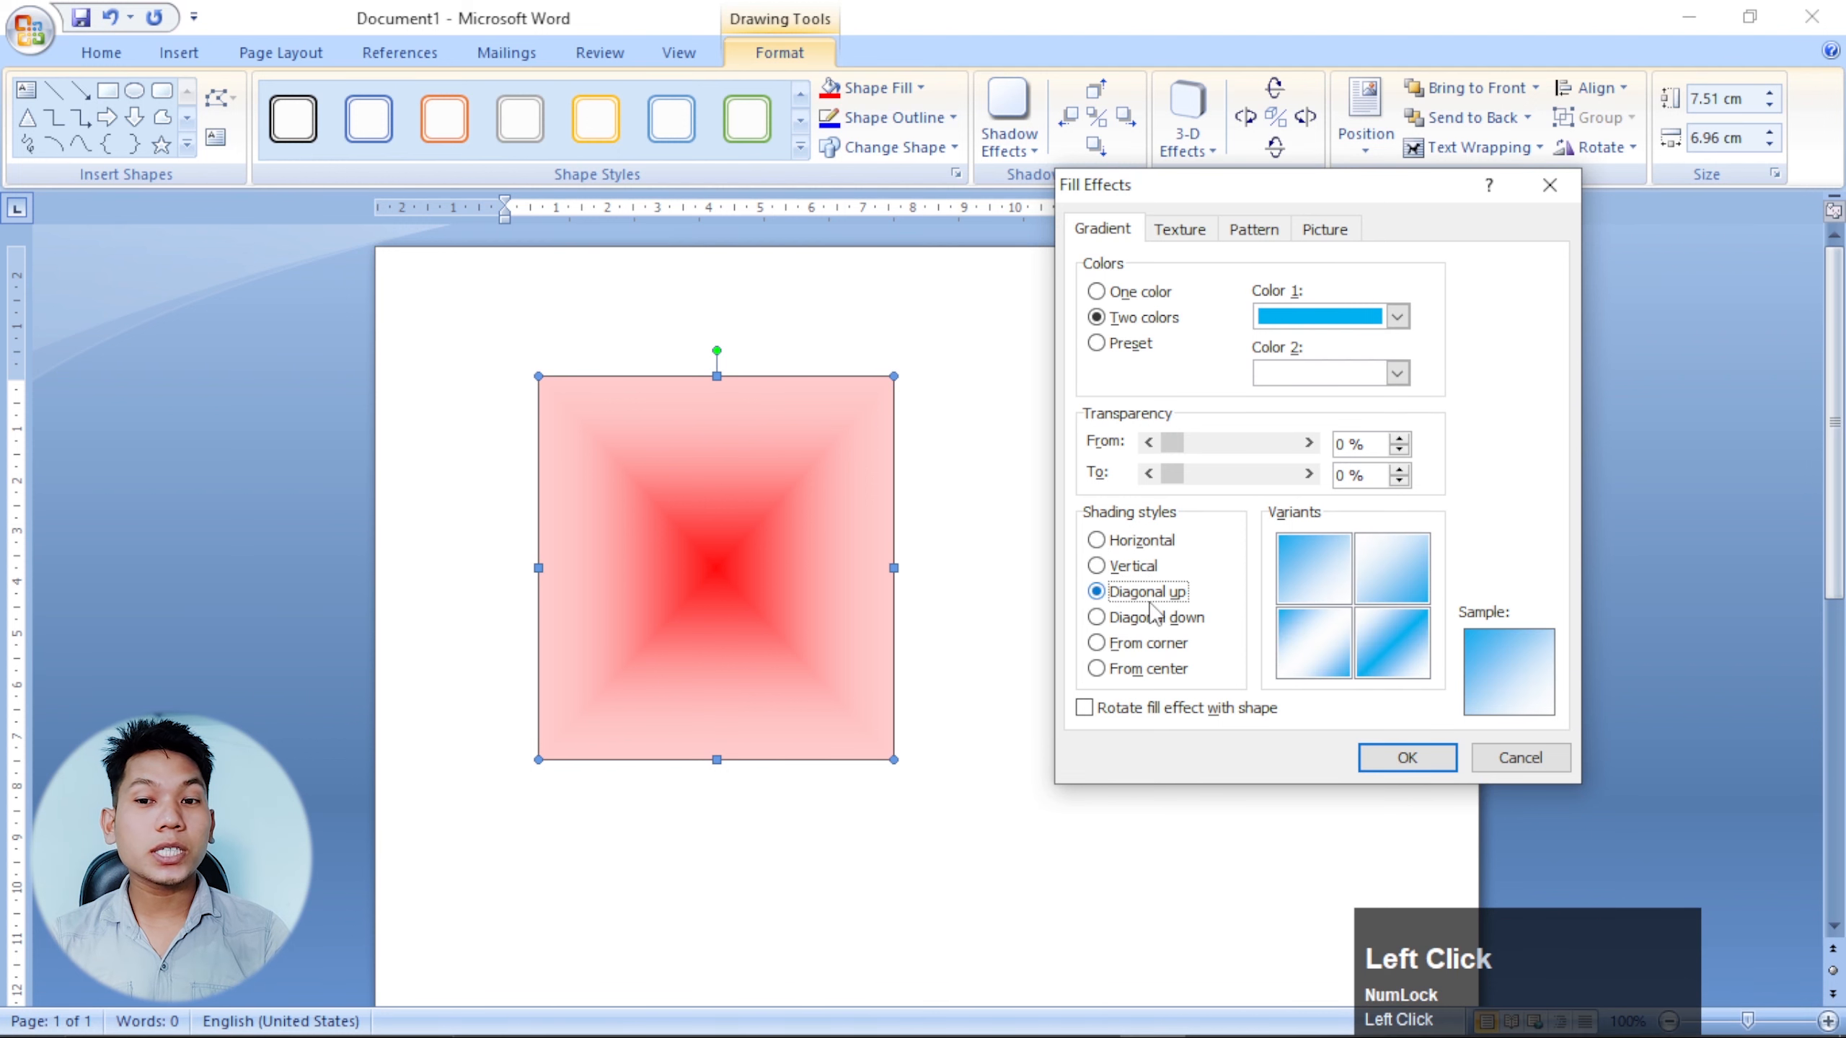
{"action": "left_click", "coordinate": [1160, 643]}
{"action": "left_click", "coordinate": [1151, 669]}
{"action": "left_click", "coordinate": [1151, 617]}
{"action": "left_click", "coordinate": [1135, 566]}
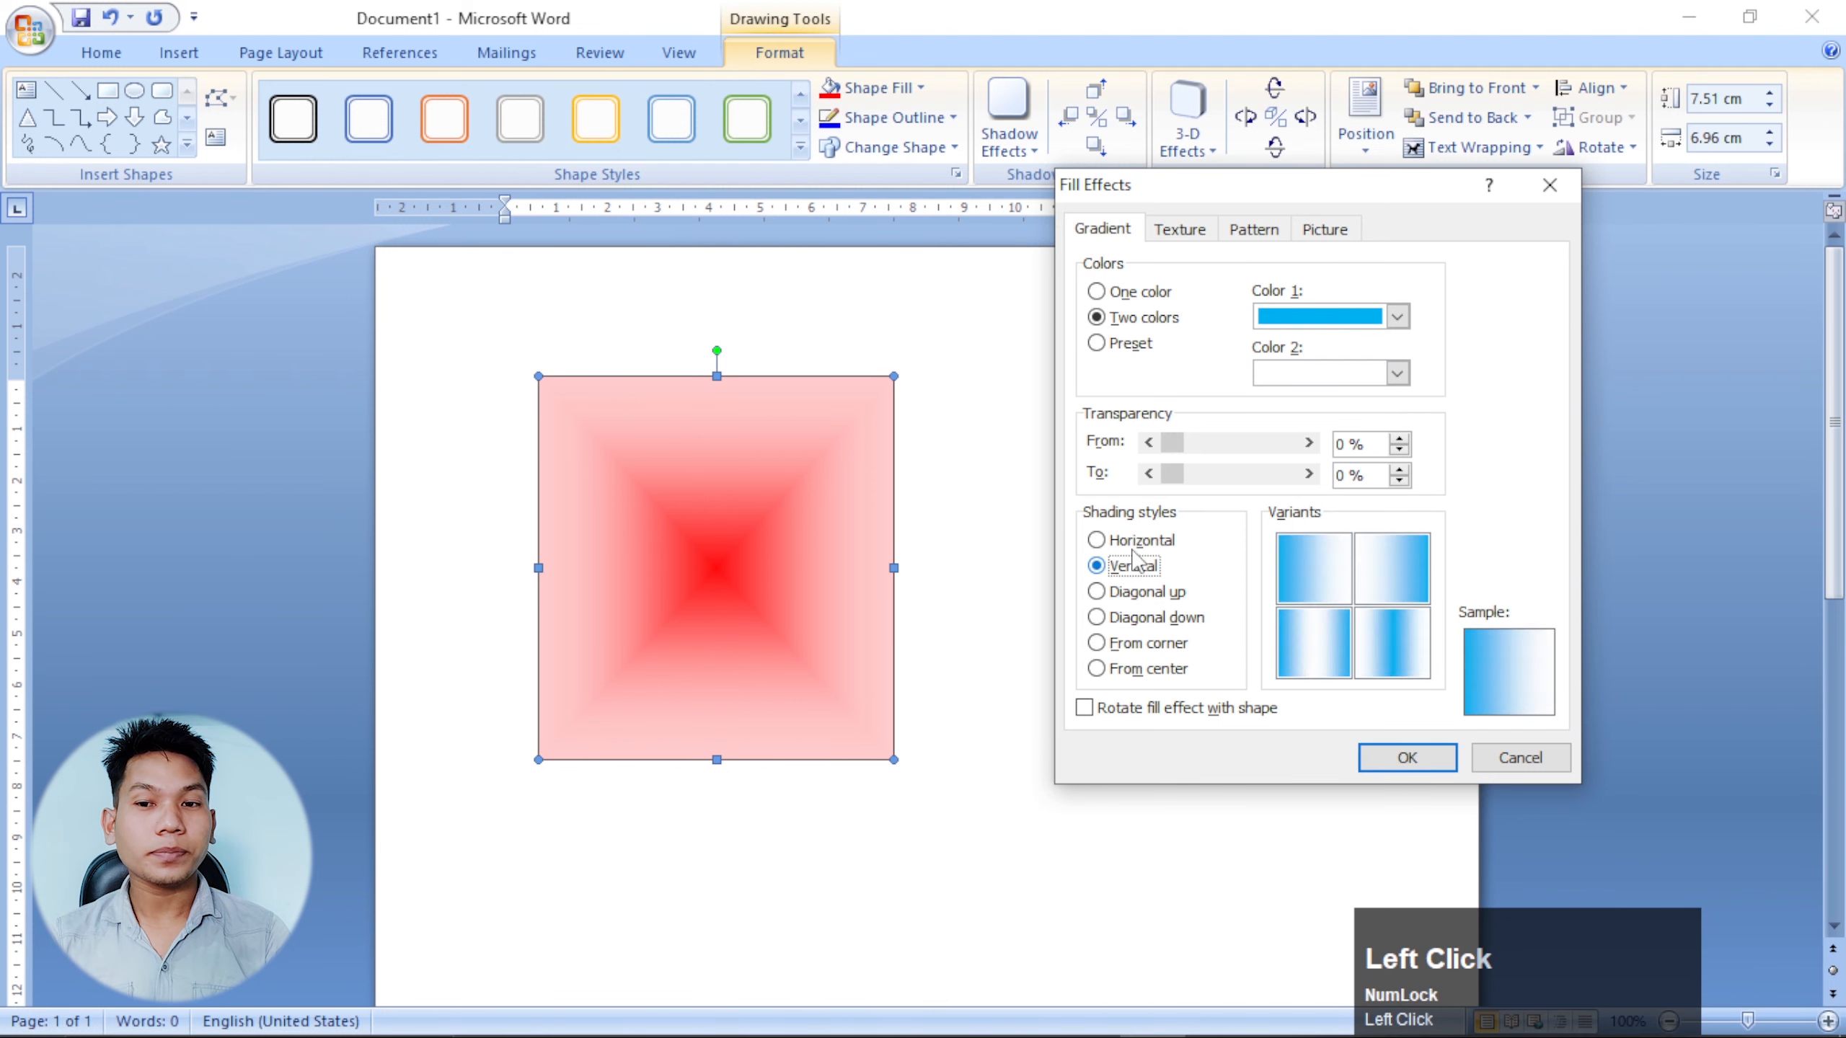
{"action": "left_click", "coordinate": [1138, 540]}
{"action": "left_click", "coordinate": [1335, 582]}
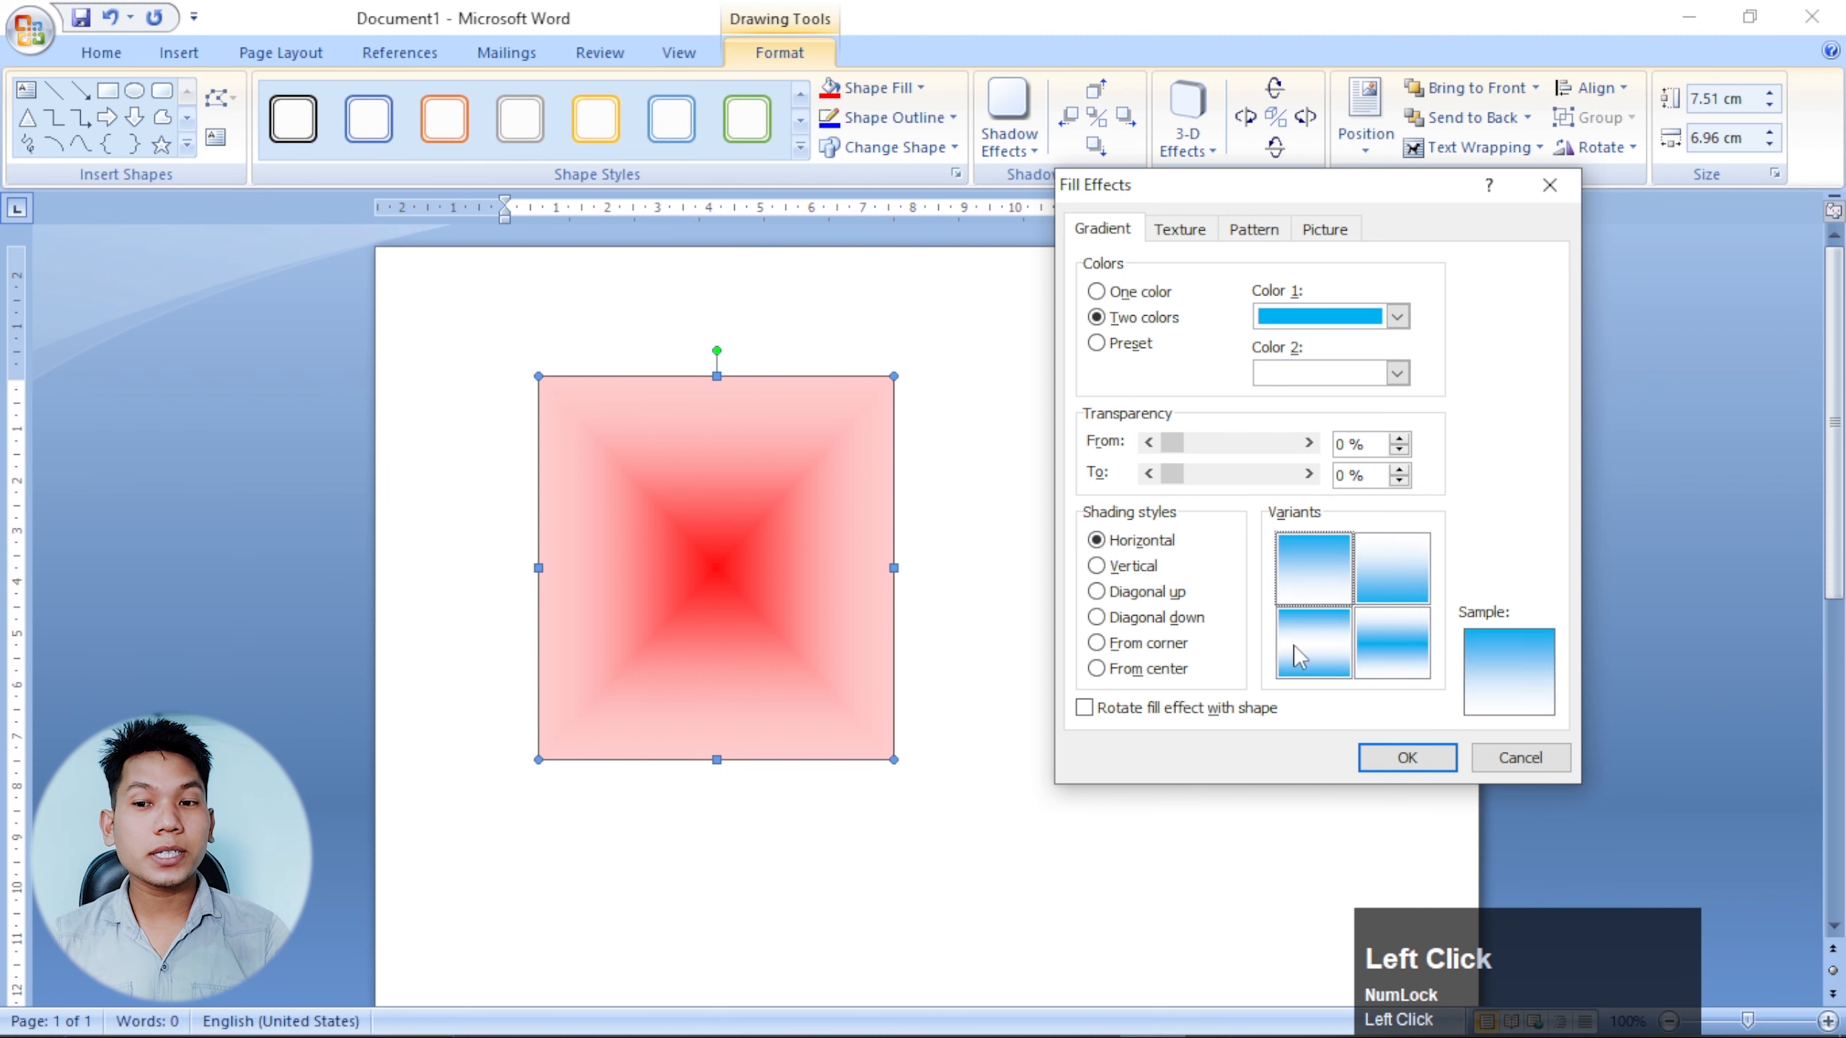
{"action": "left_click", "coordinate": [1407, 758]}
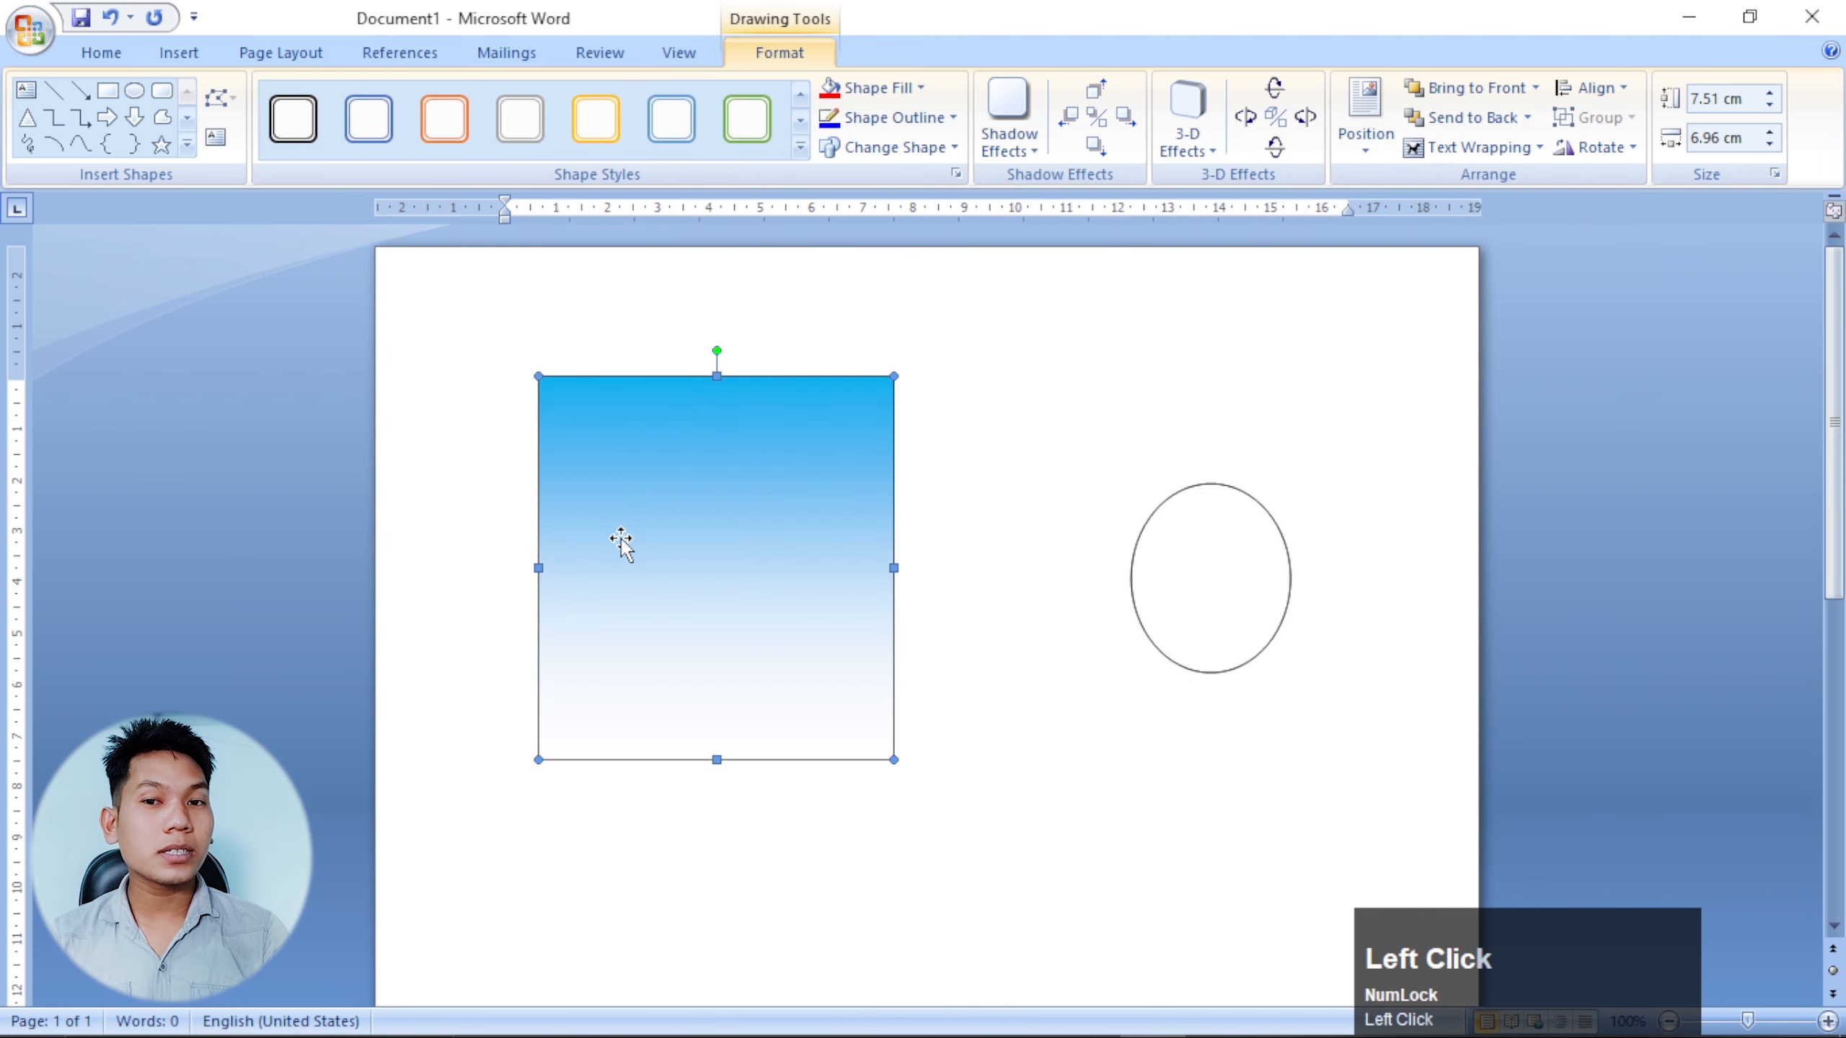
Switch the rectangle's gradient fill to the Early Sunset preset colors.
{"action": "left_click", "coordinate": [903, 95]}
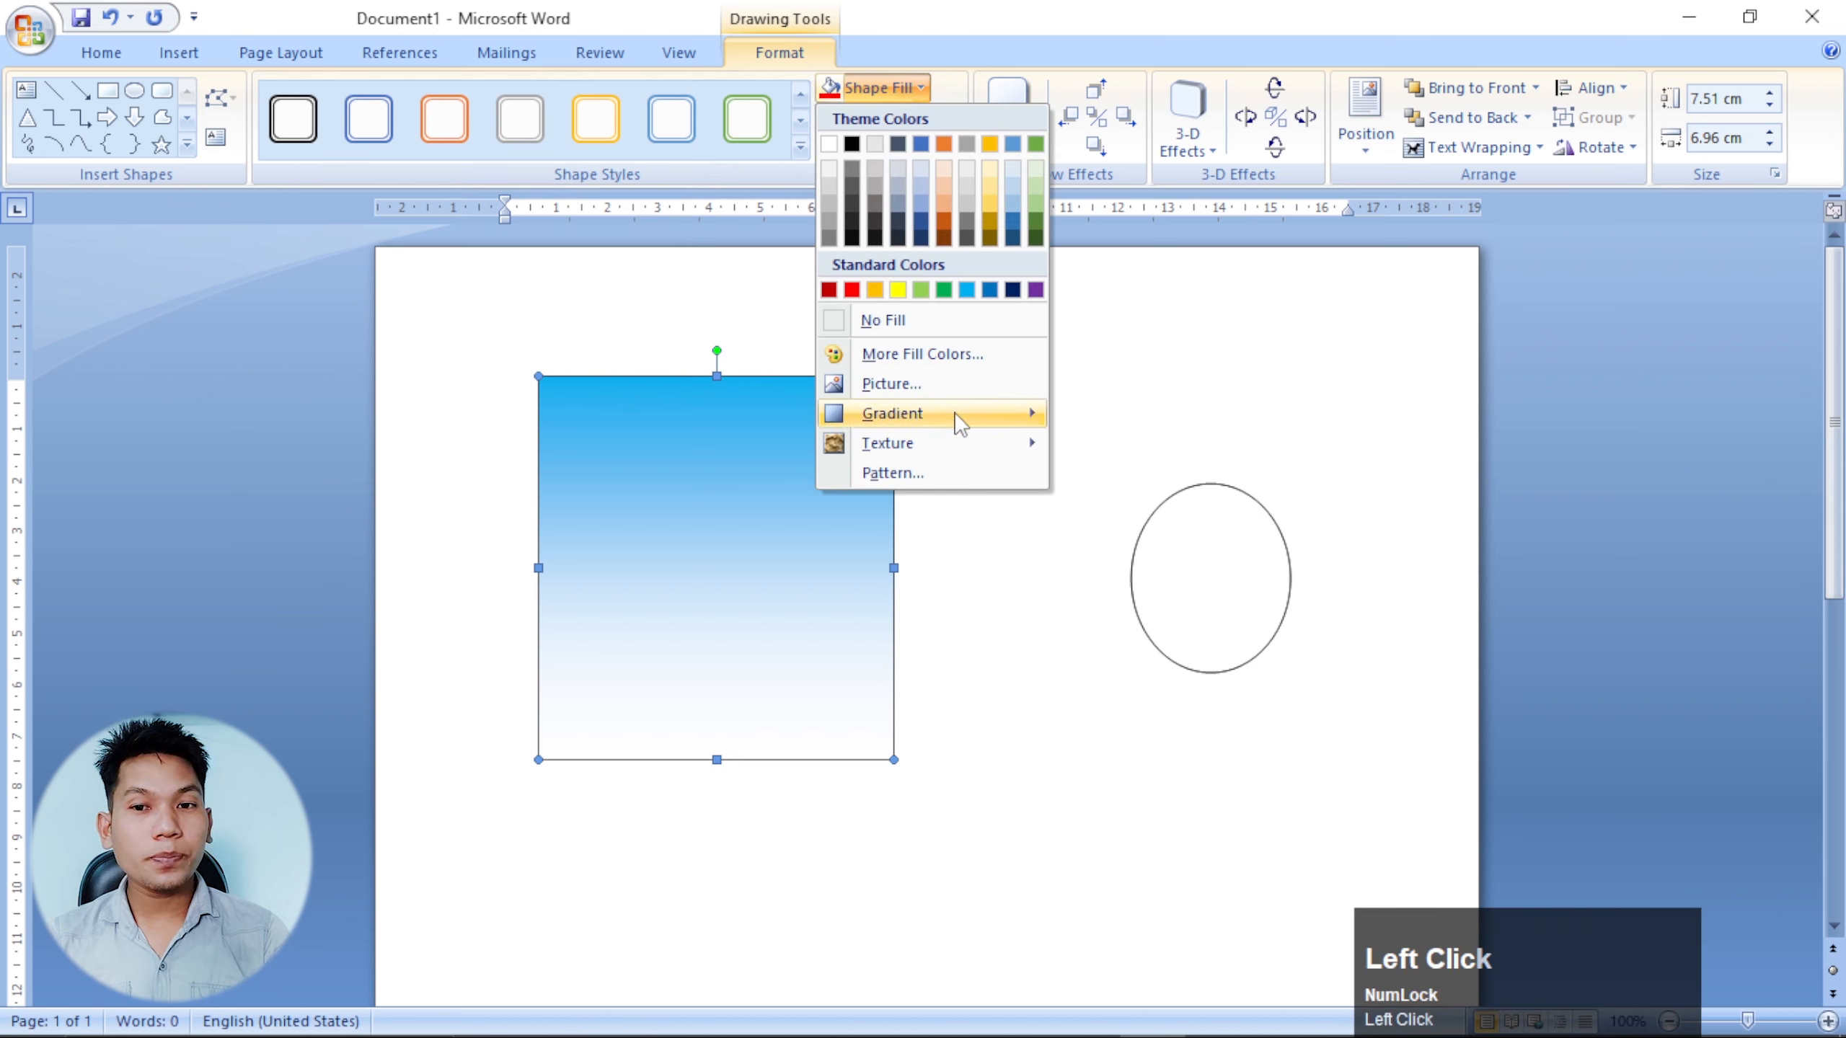
{"action": "mouse_move", "coordinate": [956, 416]}
{"action": "left_click", "coordinate": [1157, 1007]}
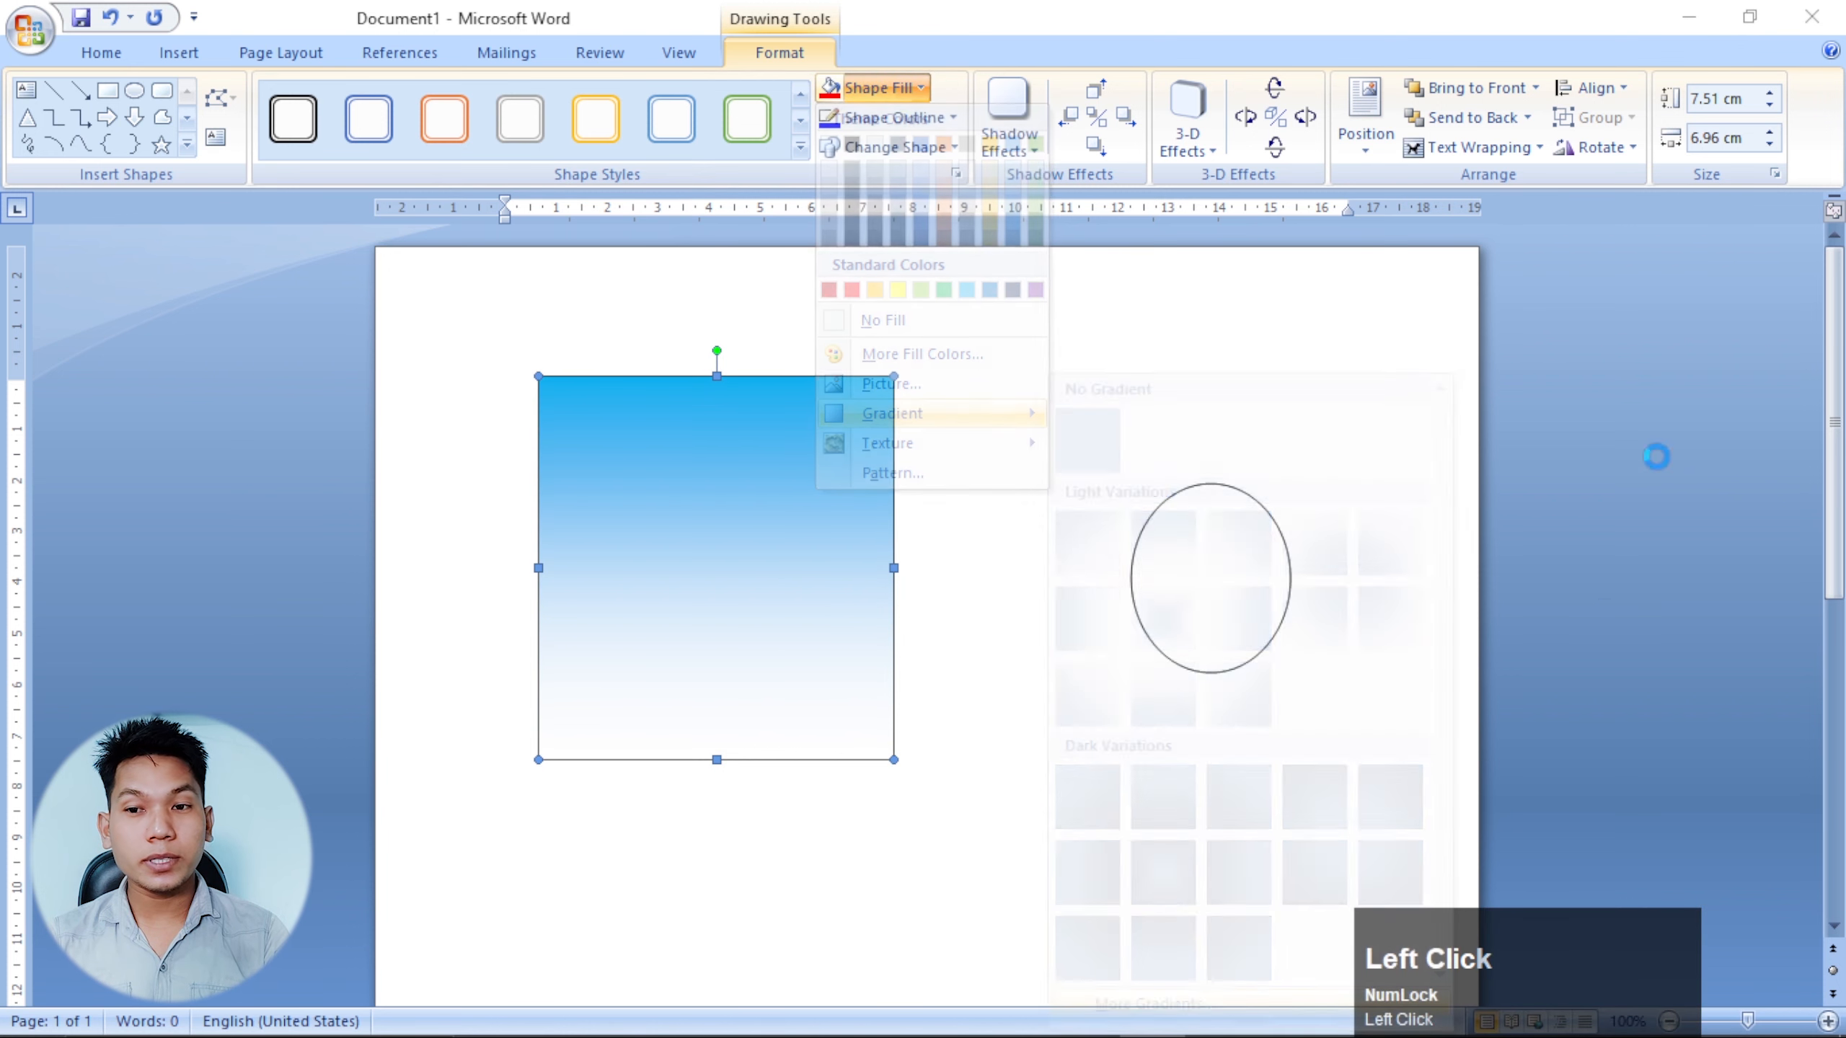
{"action": "left_click", "coordinate": [1138, 354]}
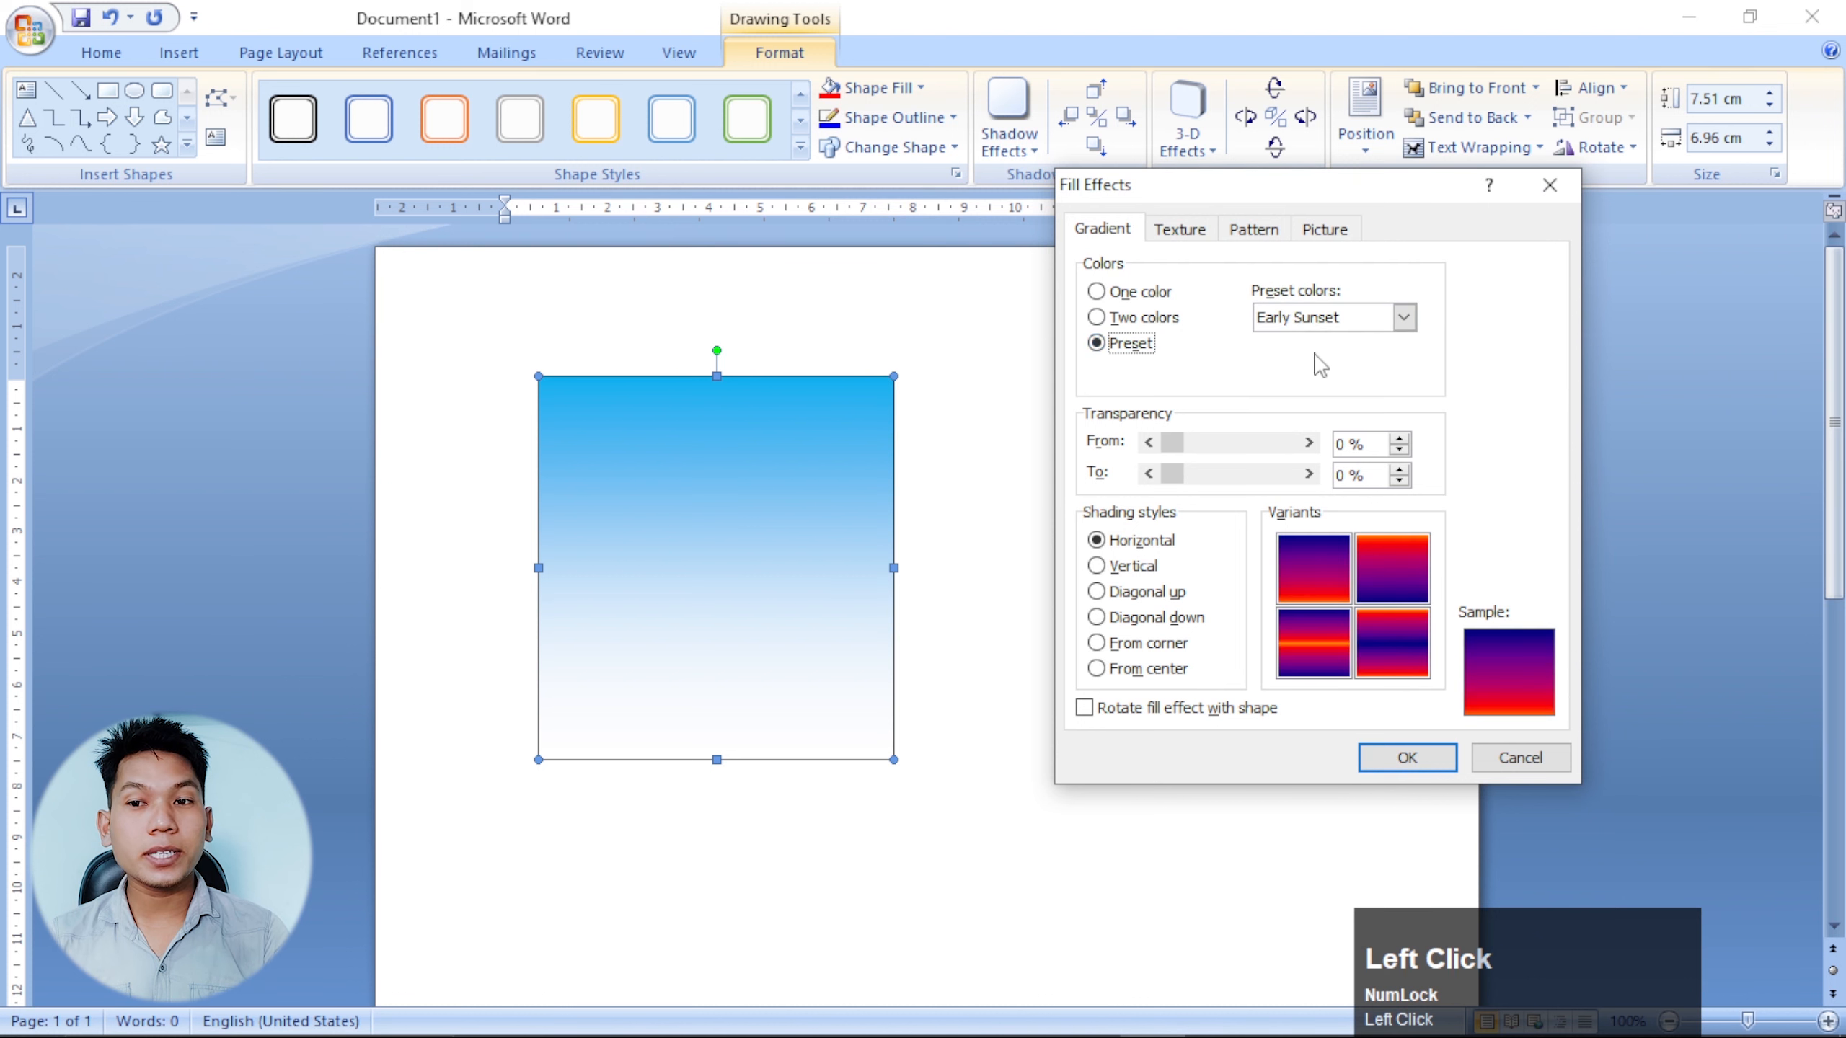
{"action": "left_click", "coordinate": [1403, 319]}
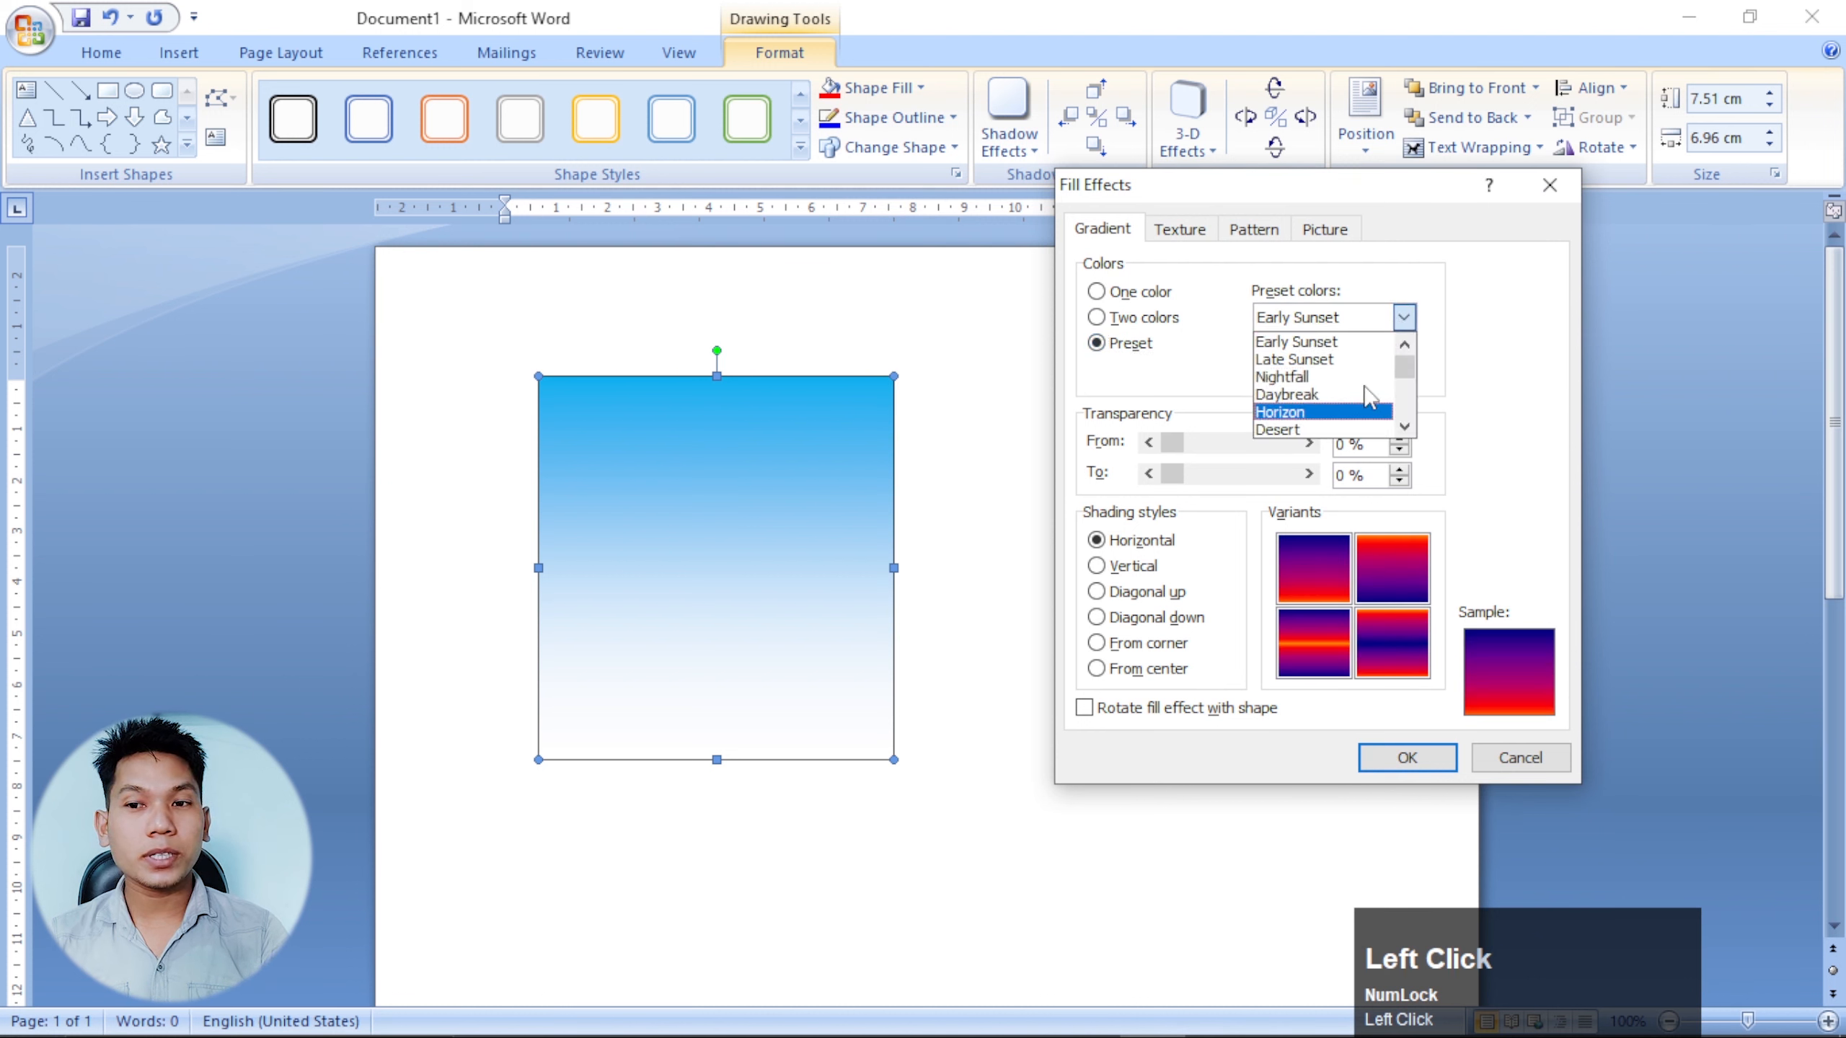
{"action": "left_click", "coordinate": [1405, 428]}
{"action": "left_click_drag", "start_coordinate": [1400, 421], "coordinate": [1403, 365]}
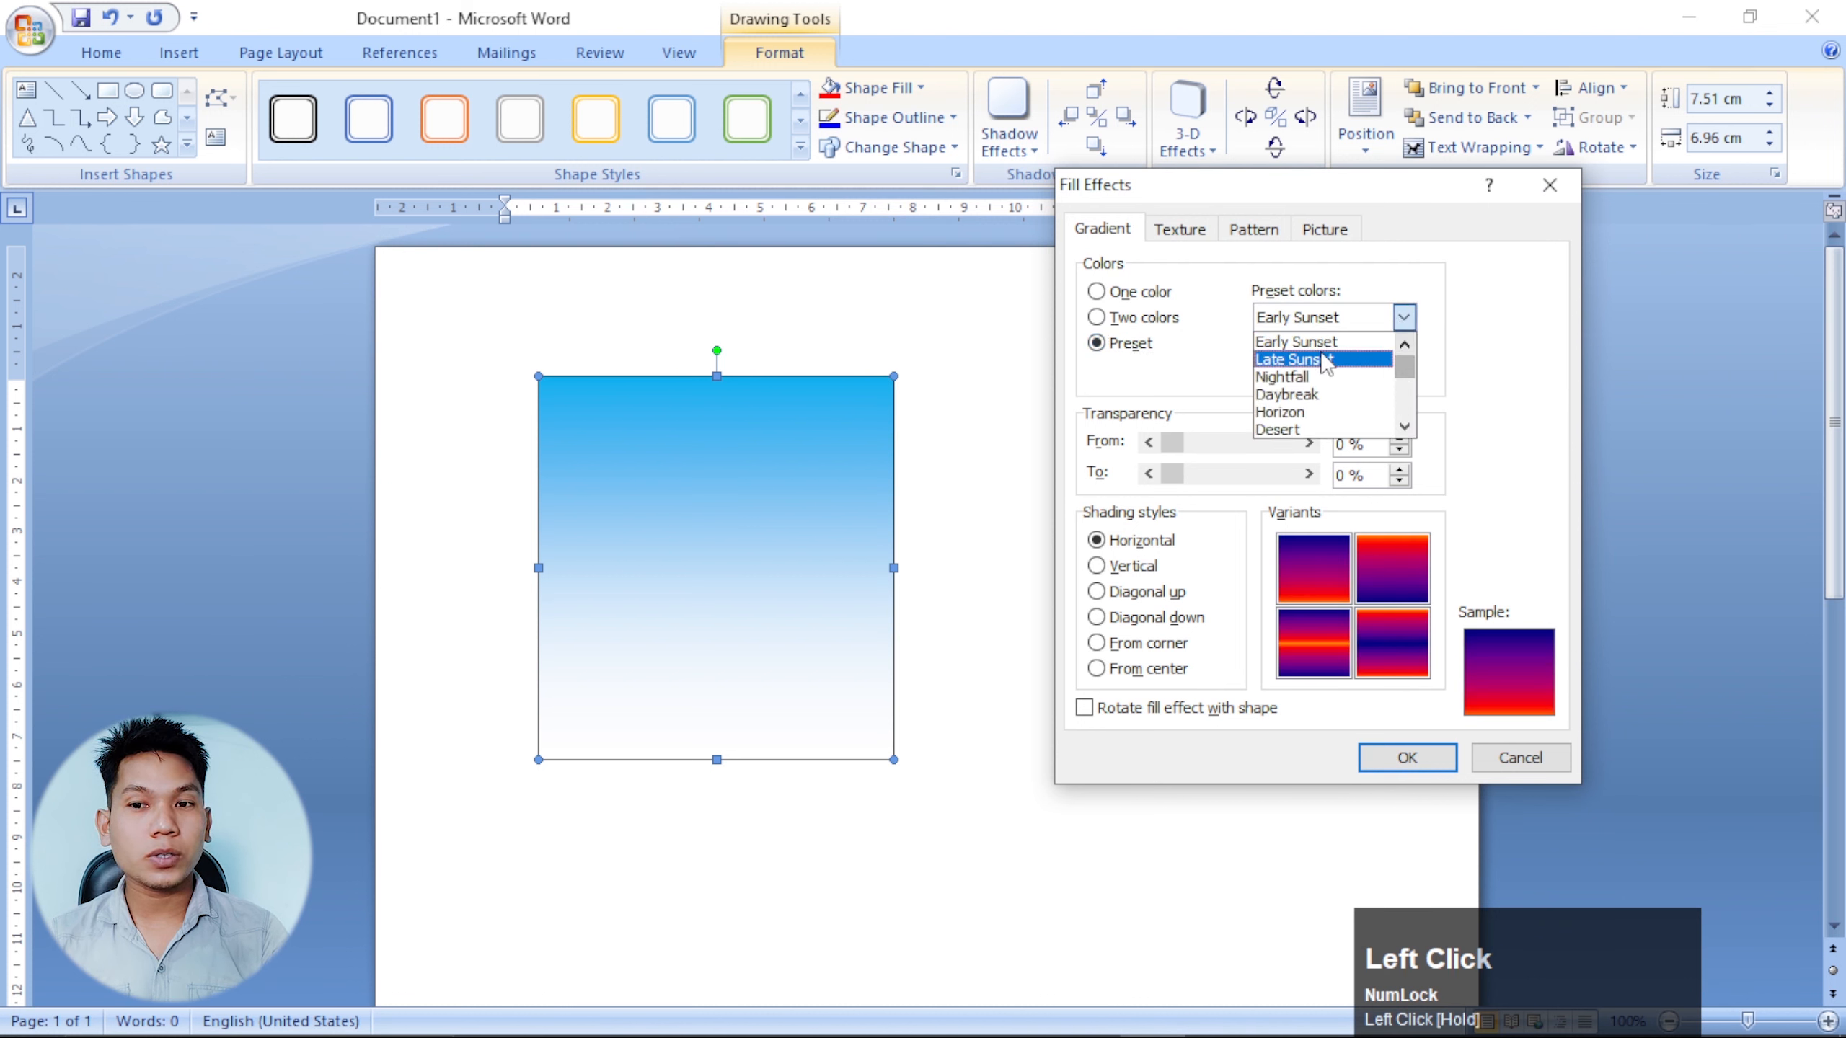
{"action": "left_click", "coordinate": [1288, 348]}
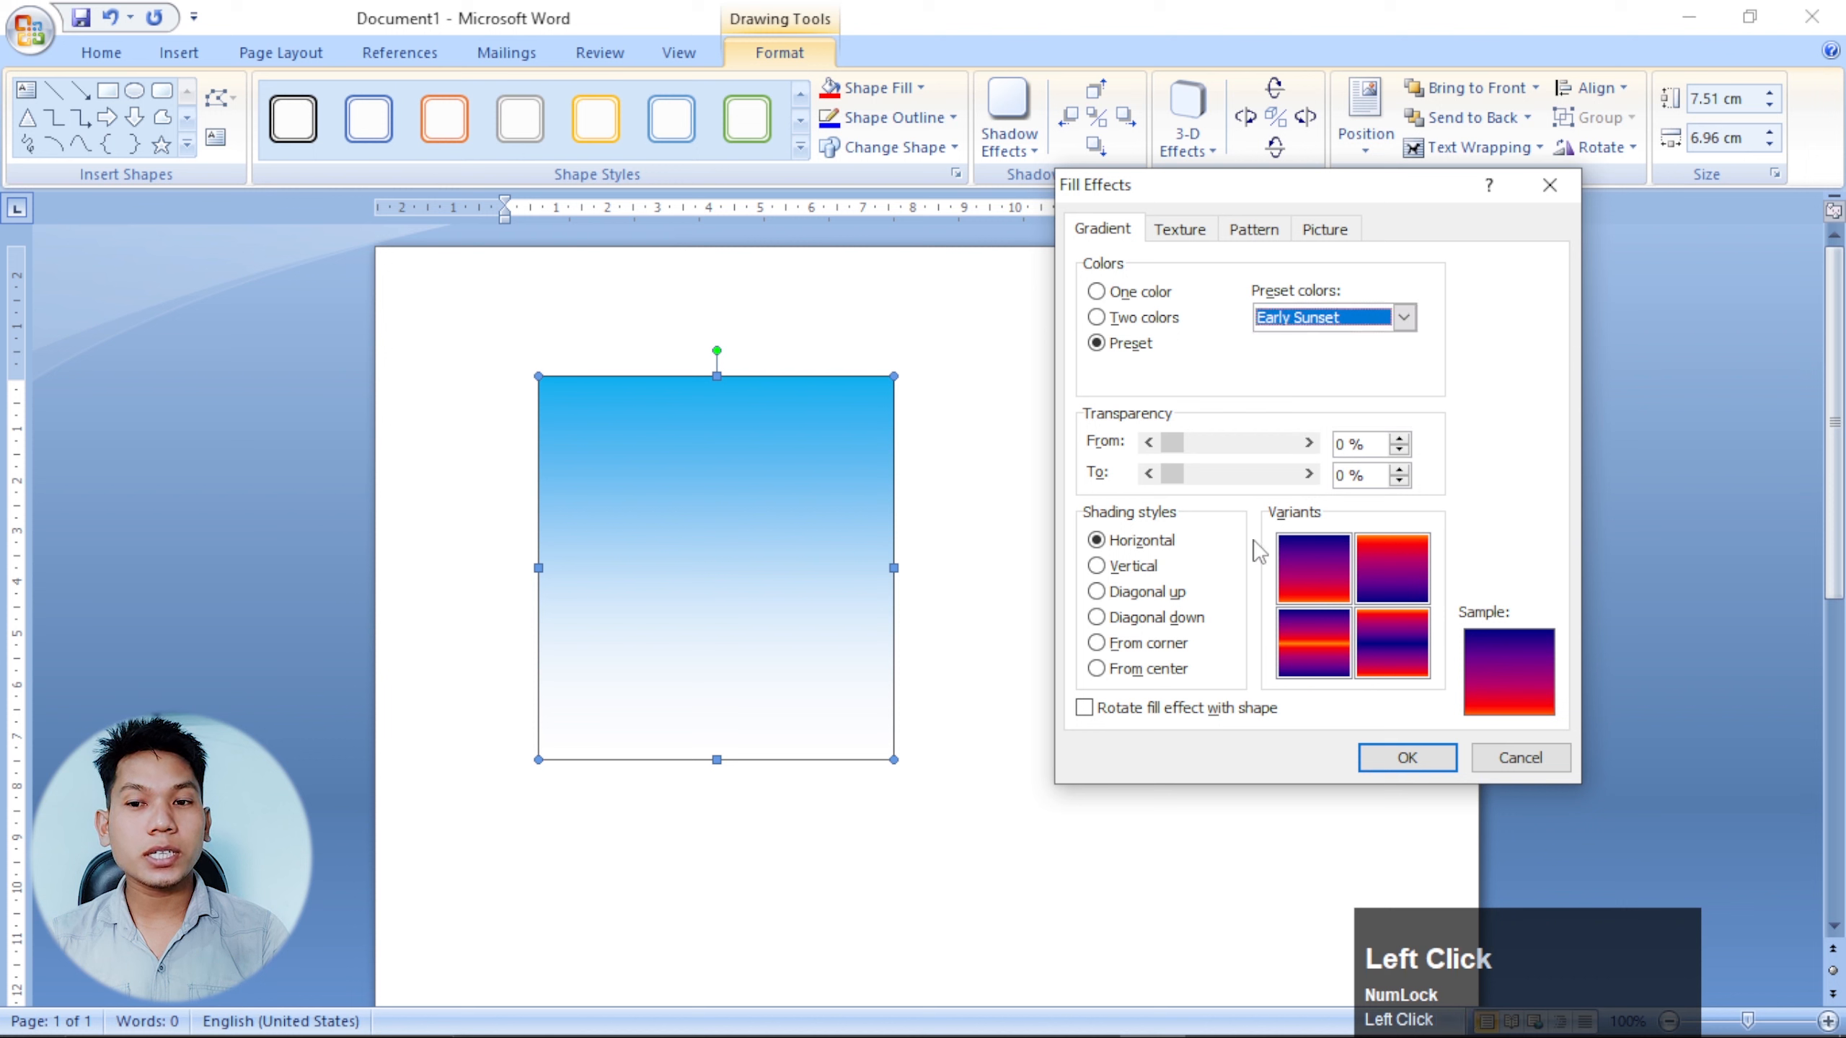
Try the shading styles for the preset gradient and apply From center with the variant that is red in the middle and dark blue outside.
{"action": "left_click", "coordinate": [1133, 567]}
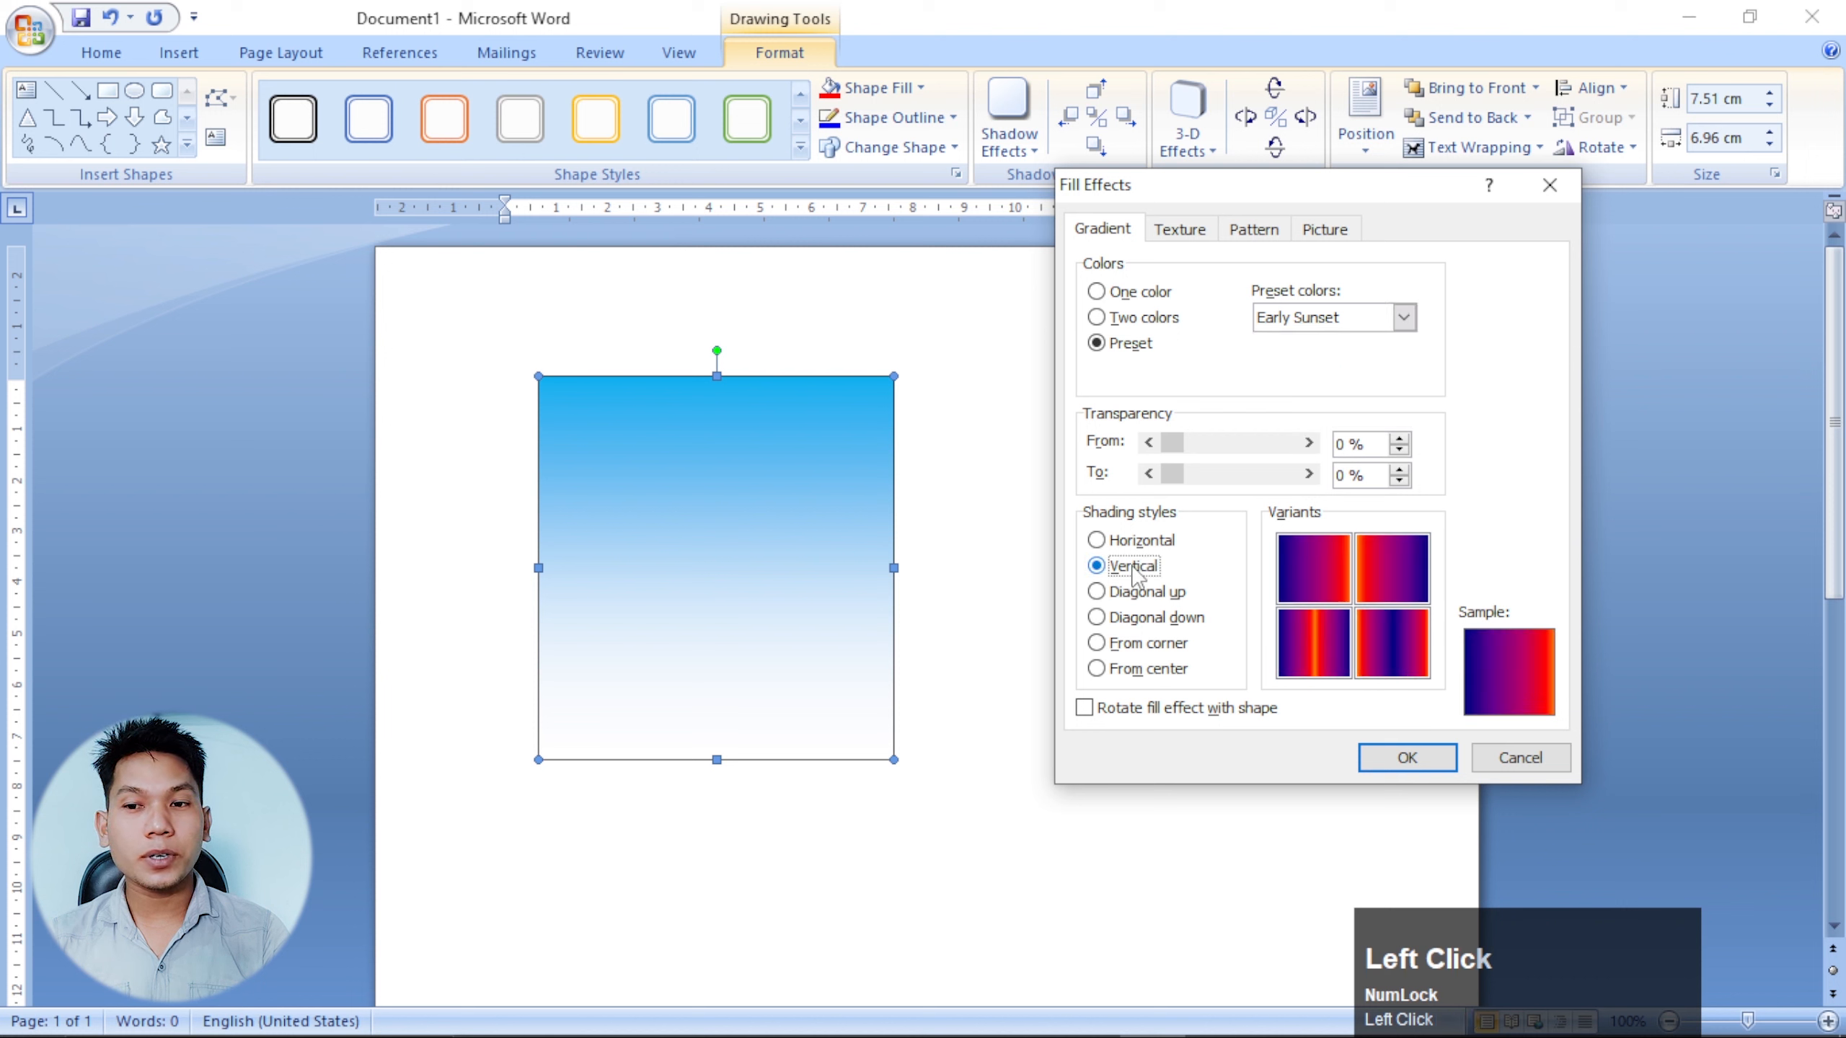
{"action": "left_click", "coordinate": [1165, 595]}
{"action": "left_click", "coordinate": [1167, 624]}
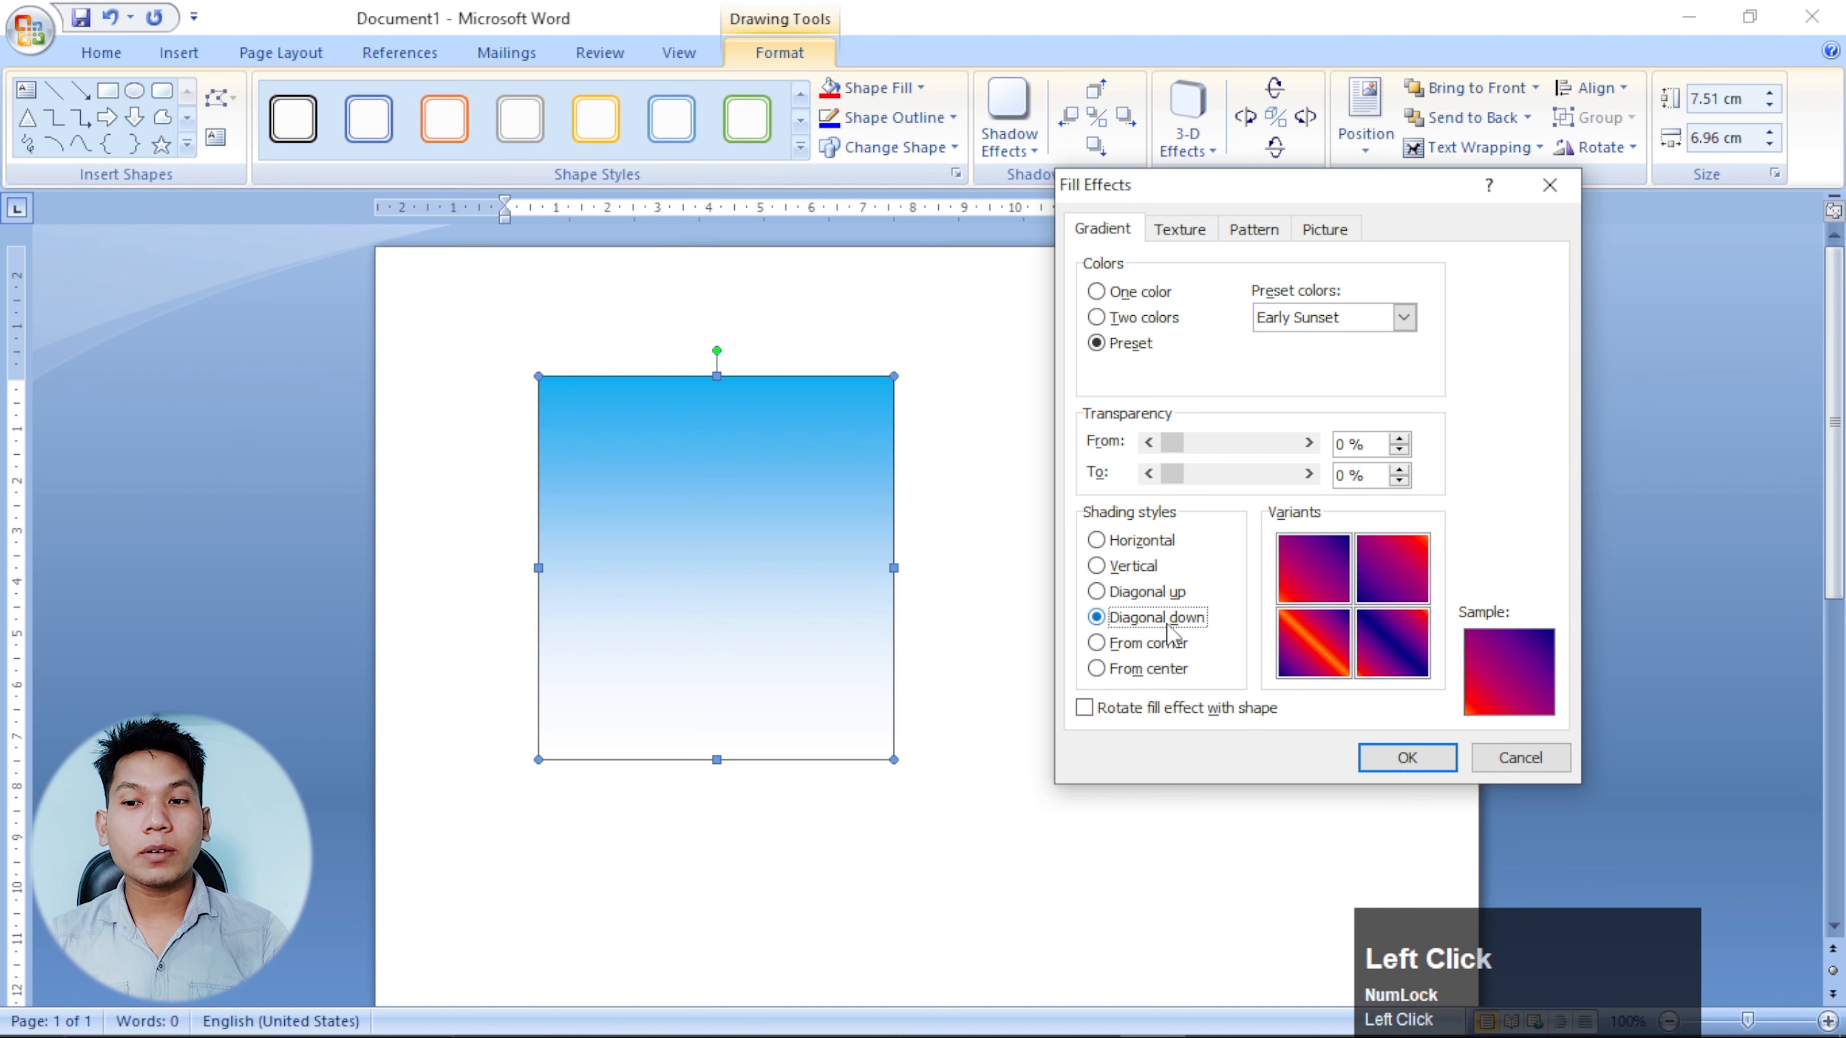
{"action": "left_click", "coordinate": [1169, 651]}
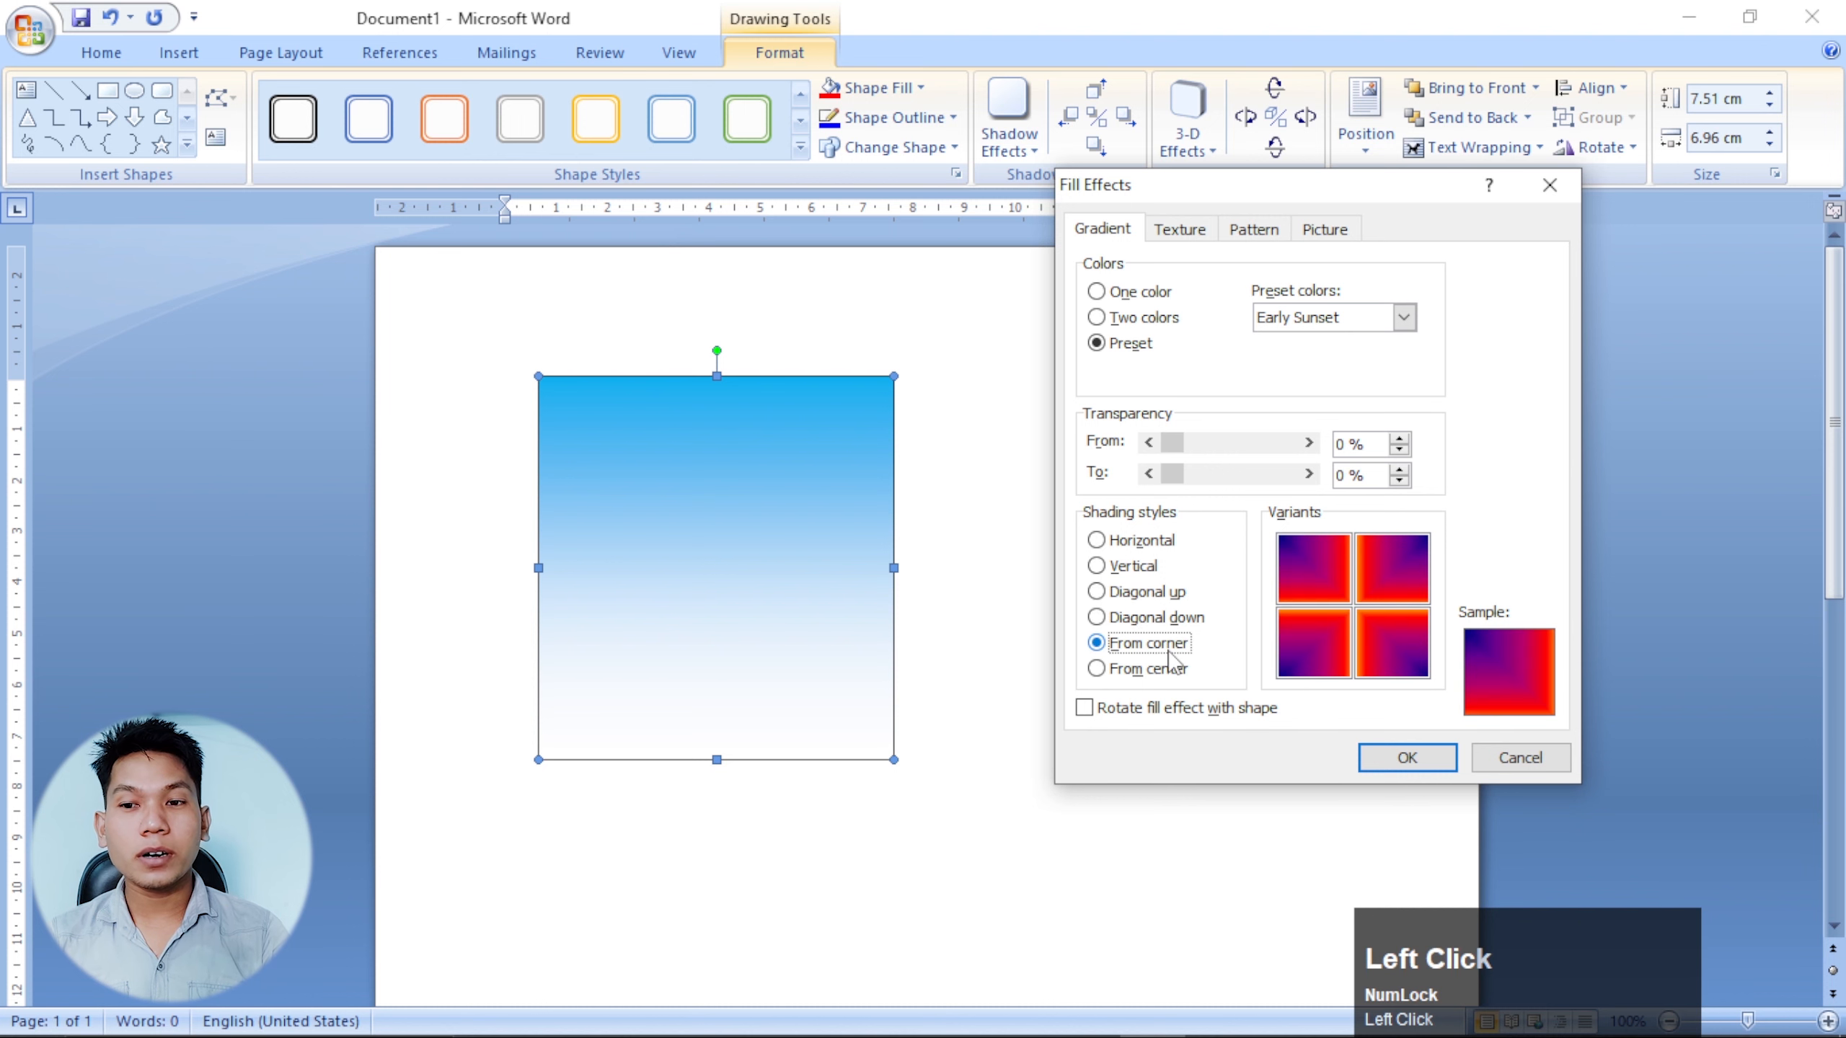
{"action": "left_click", "coordinate": [1167, 672]}
{"action": "left_click", "coordinate": [1392, 572]}
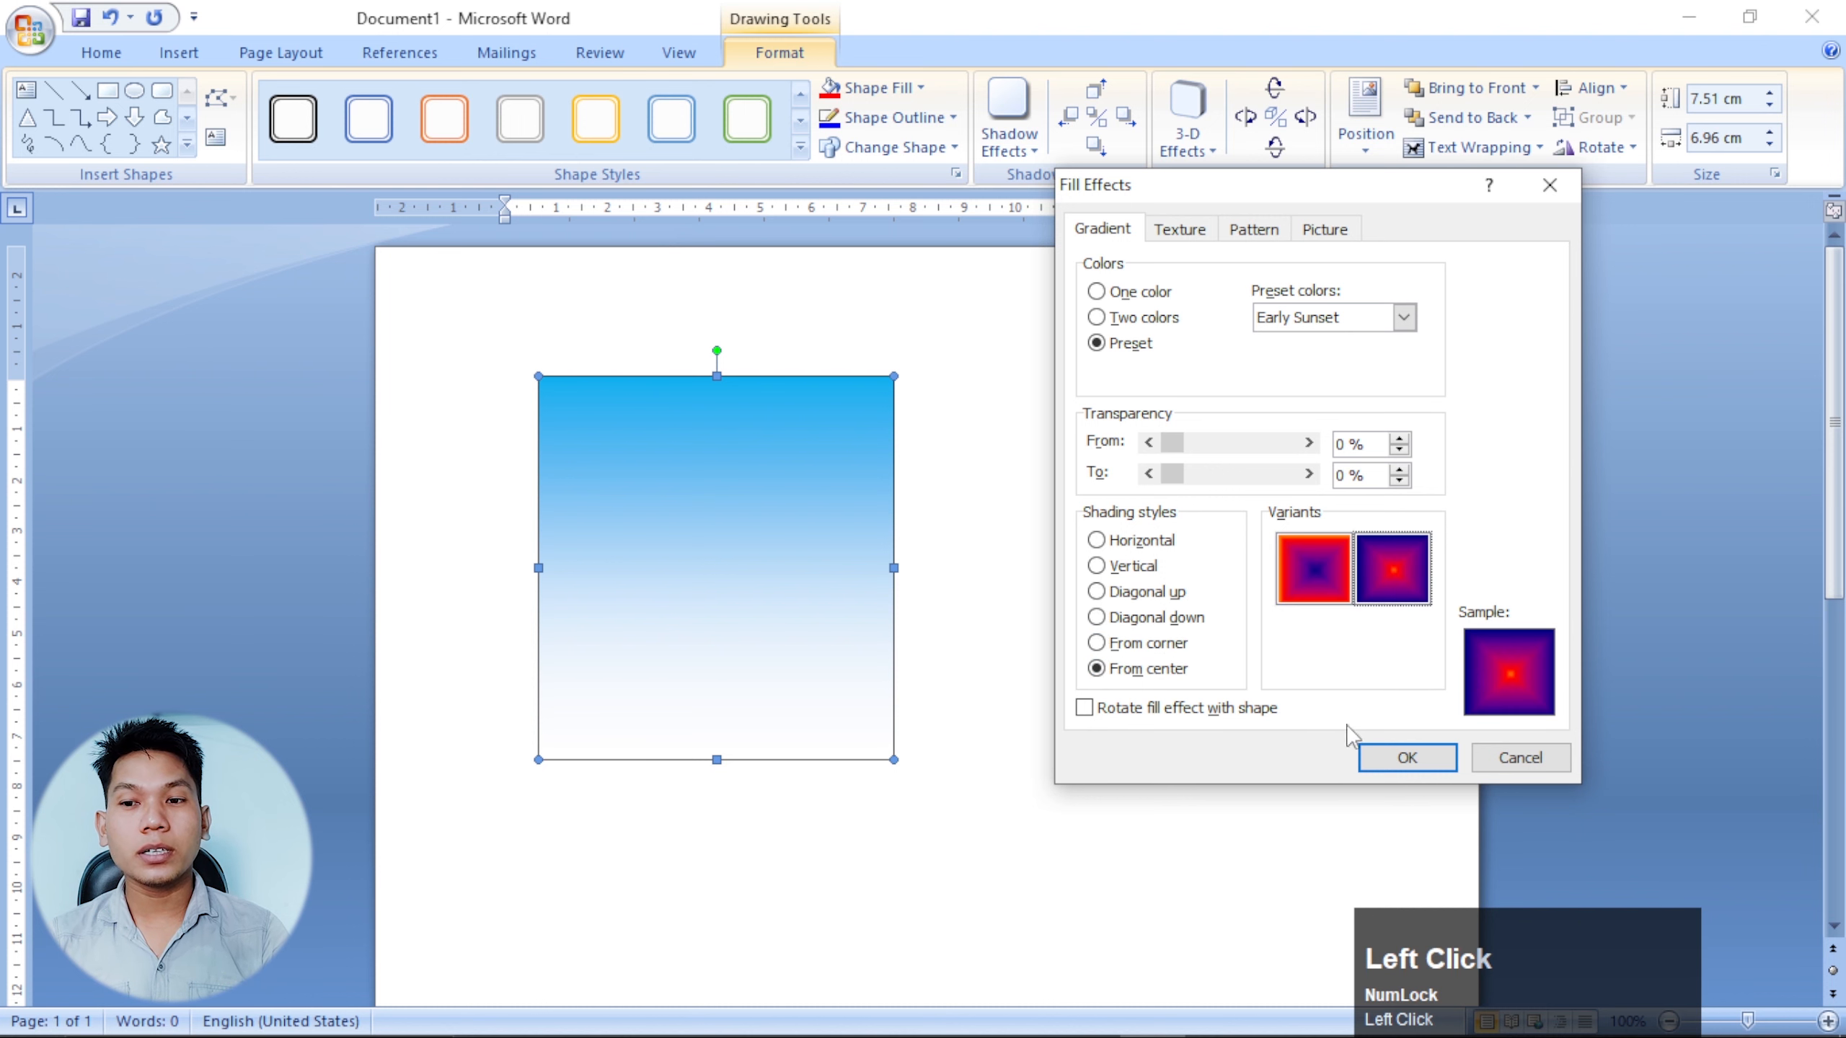
{"action": "left_click", "coordinate": [1405, 756]}
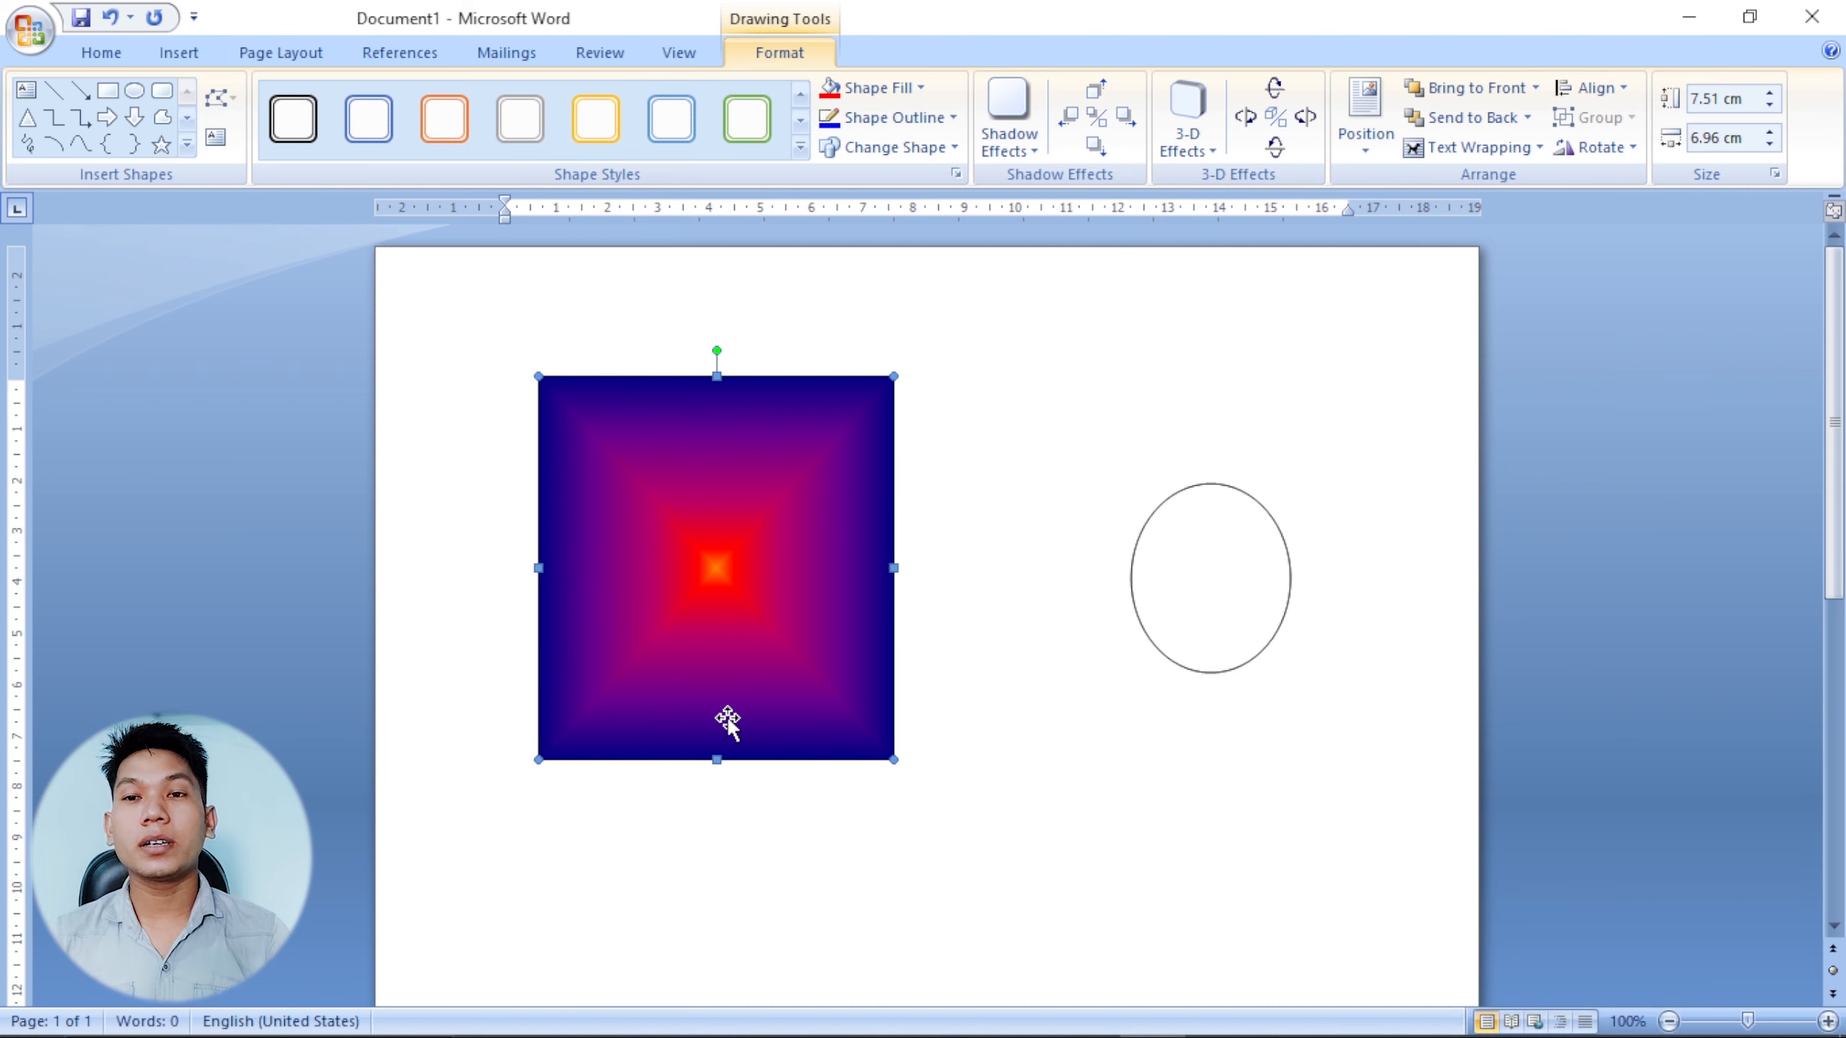
Review the texture, pattern and picture options in the rectangle's Fill Effects settings without applying any.
{"action": "left_click", "coordinate": [910, 87]}
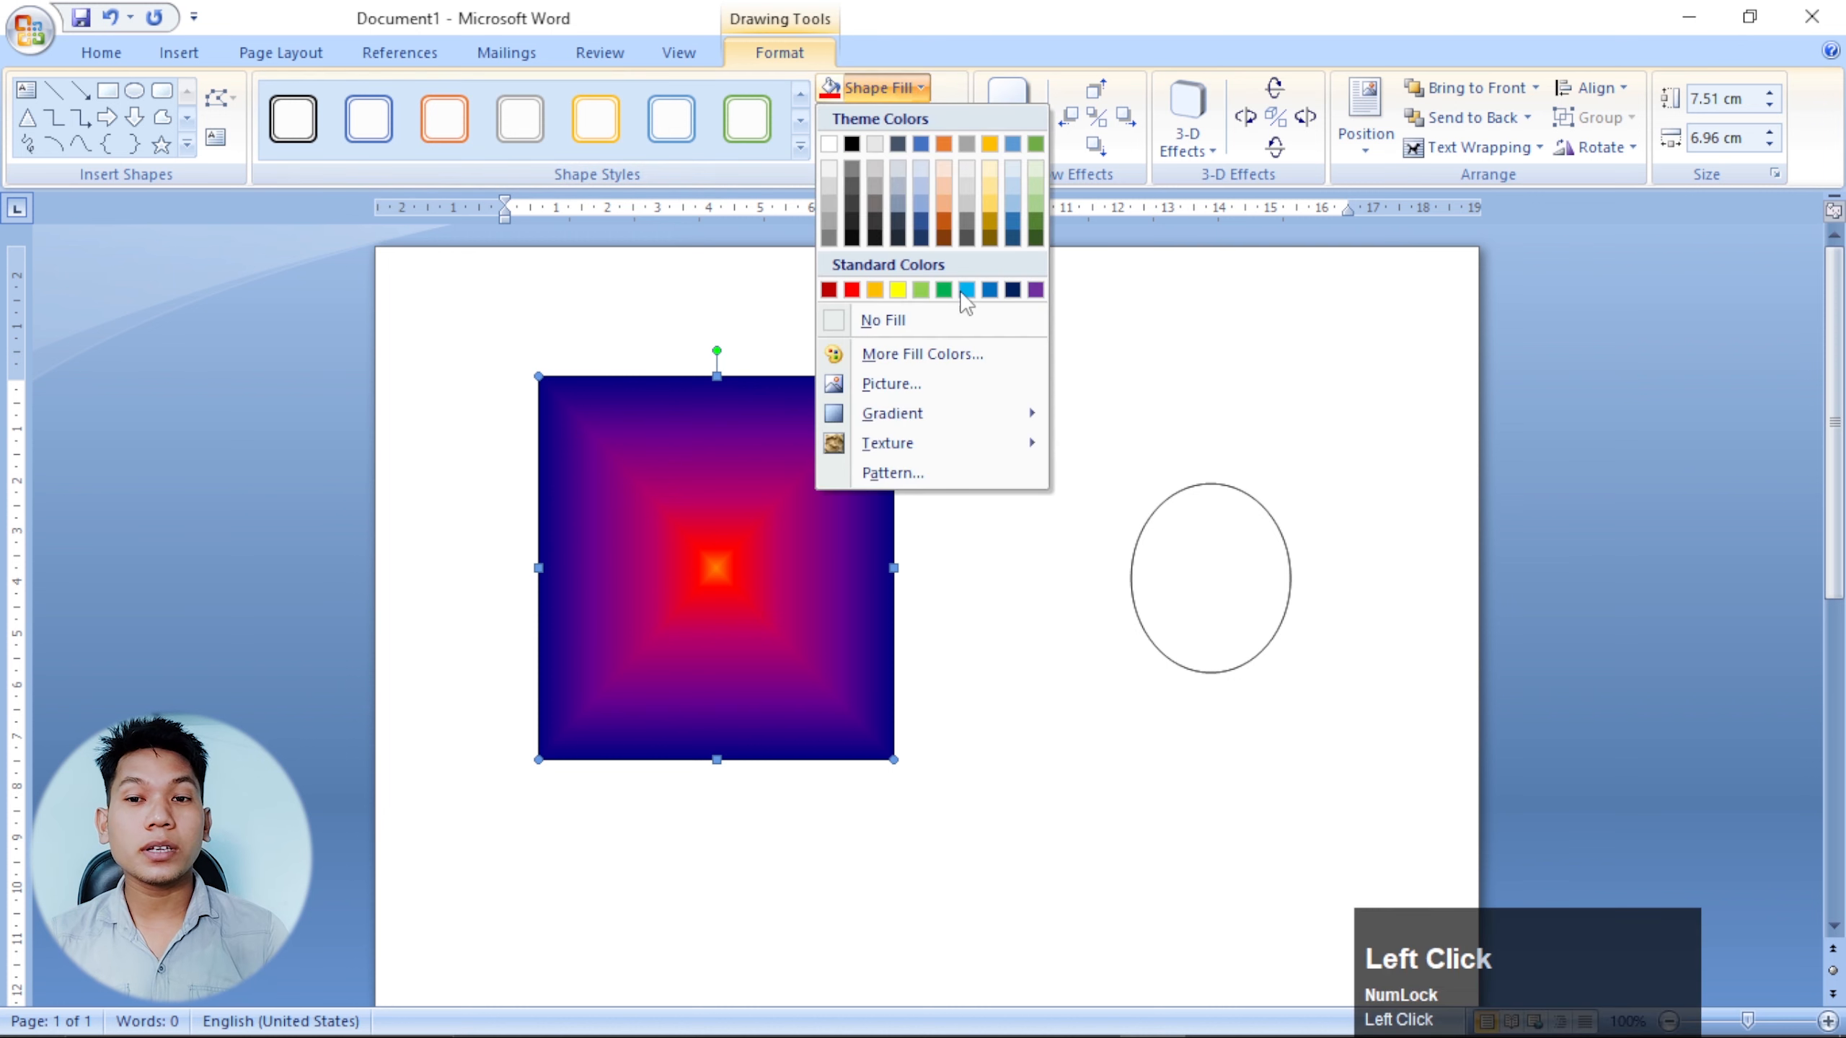
{"action": "mouse_move", "coordinate": [980, 415]}
{"action": "left_click", "coordinate": [1163, 1005]}
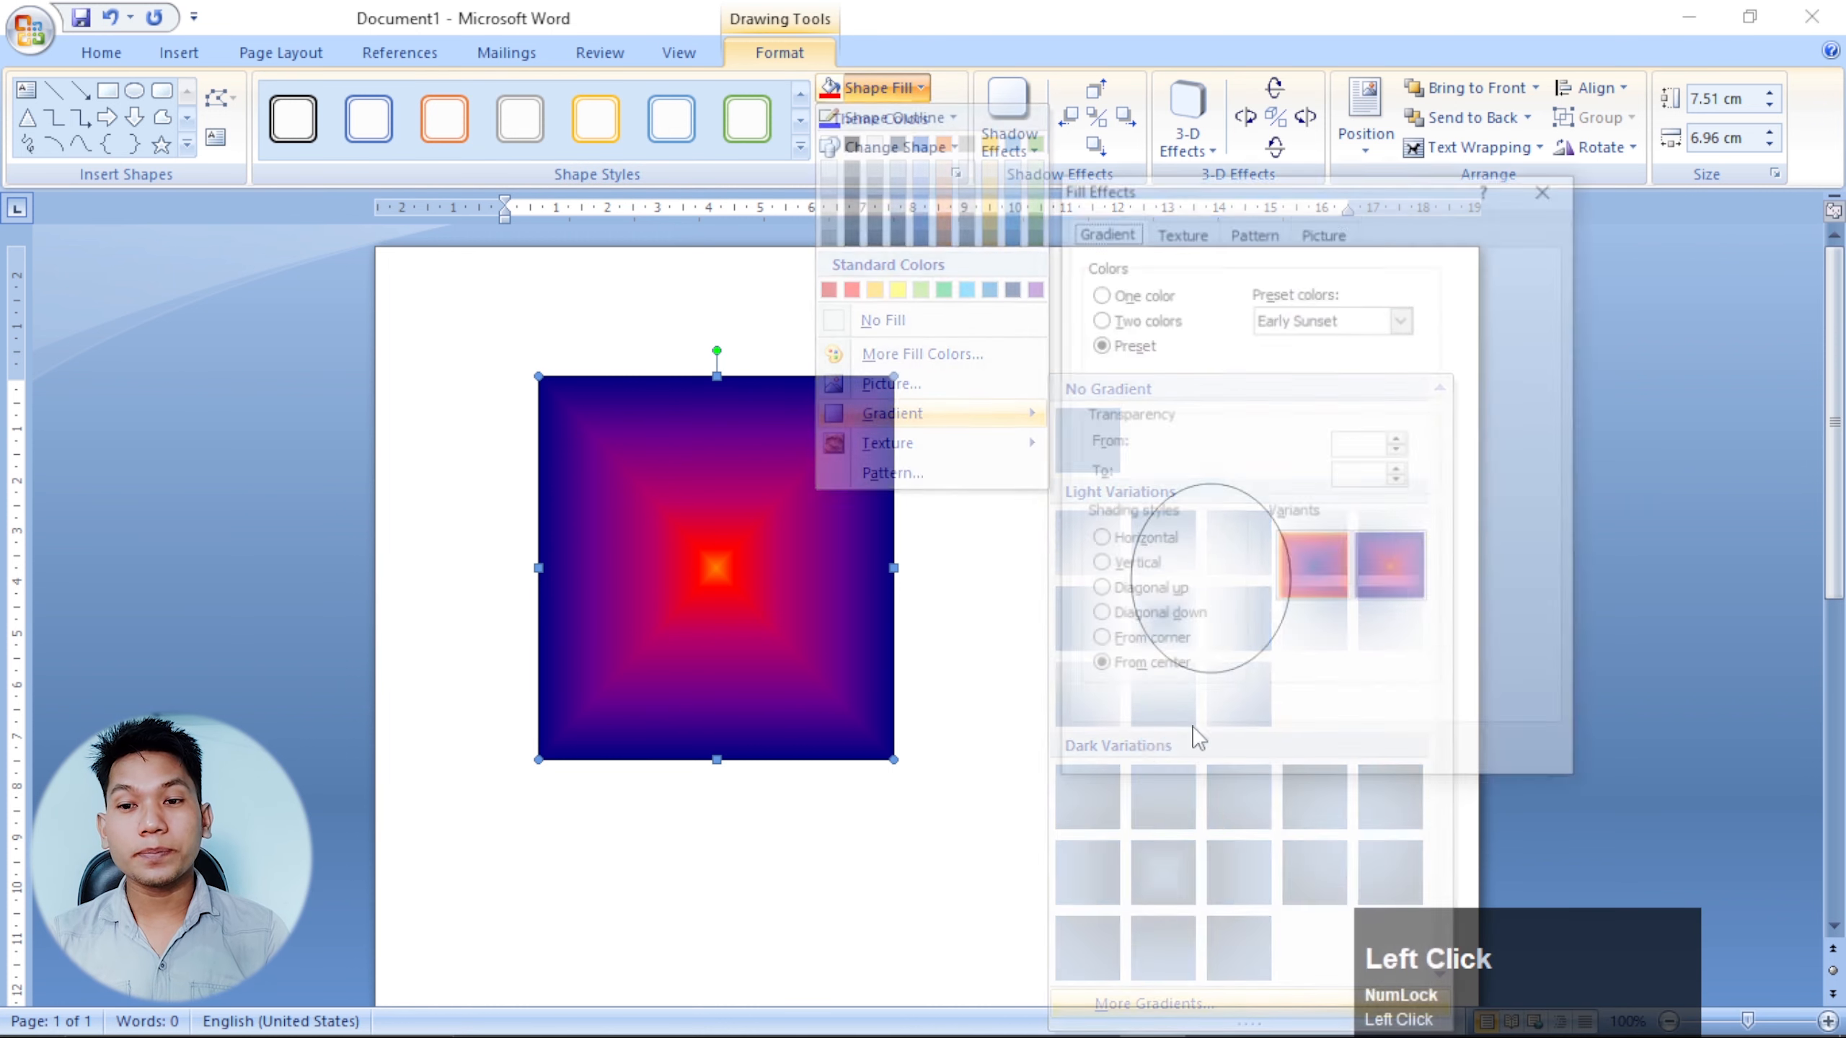
{"action": "left_click", "coordinate": [1182, 235]}
{"action": "left_click", "coordinate": [1260, 234]}
{"action": "left_click", "coordinate": [1324, 230]}
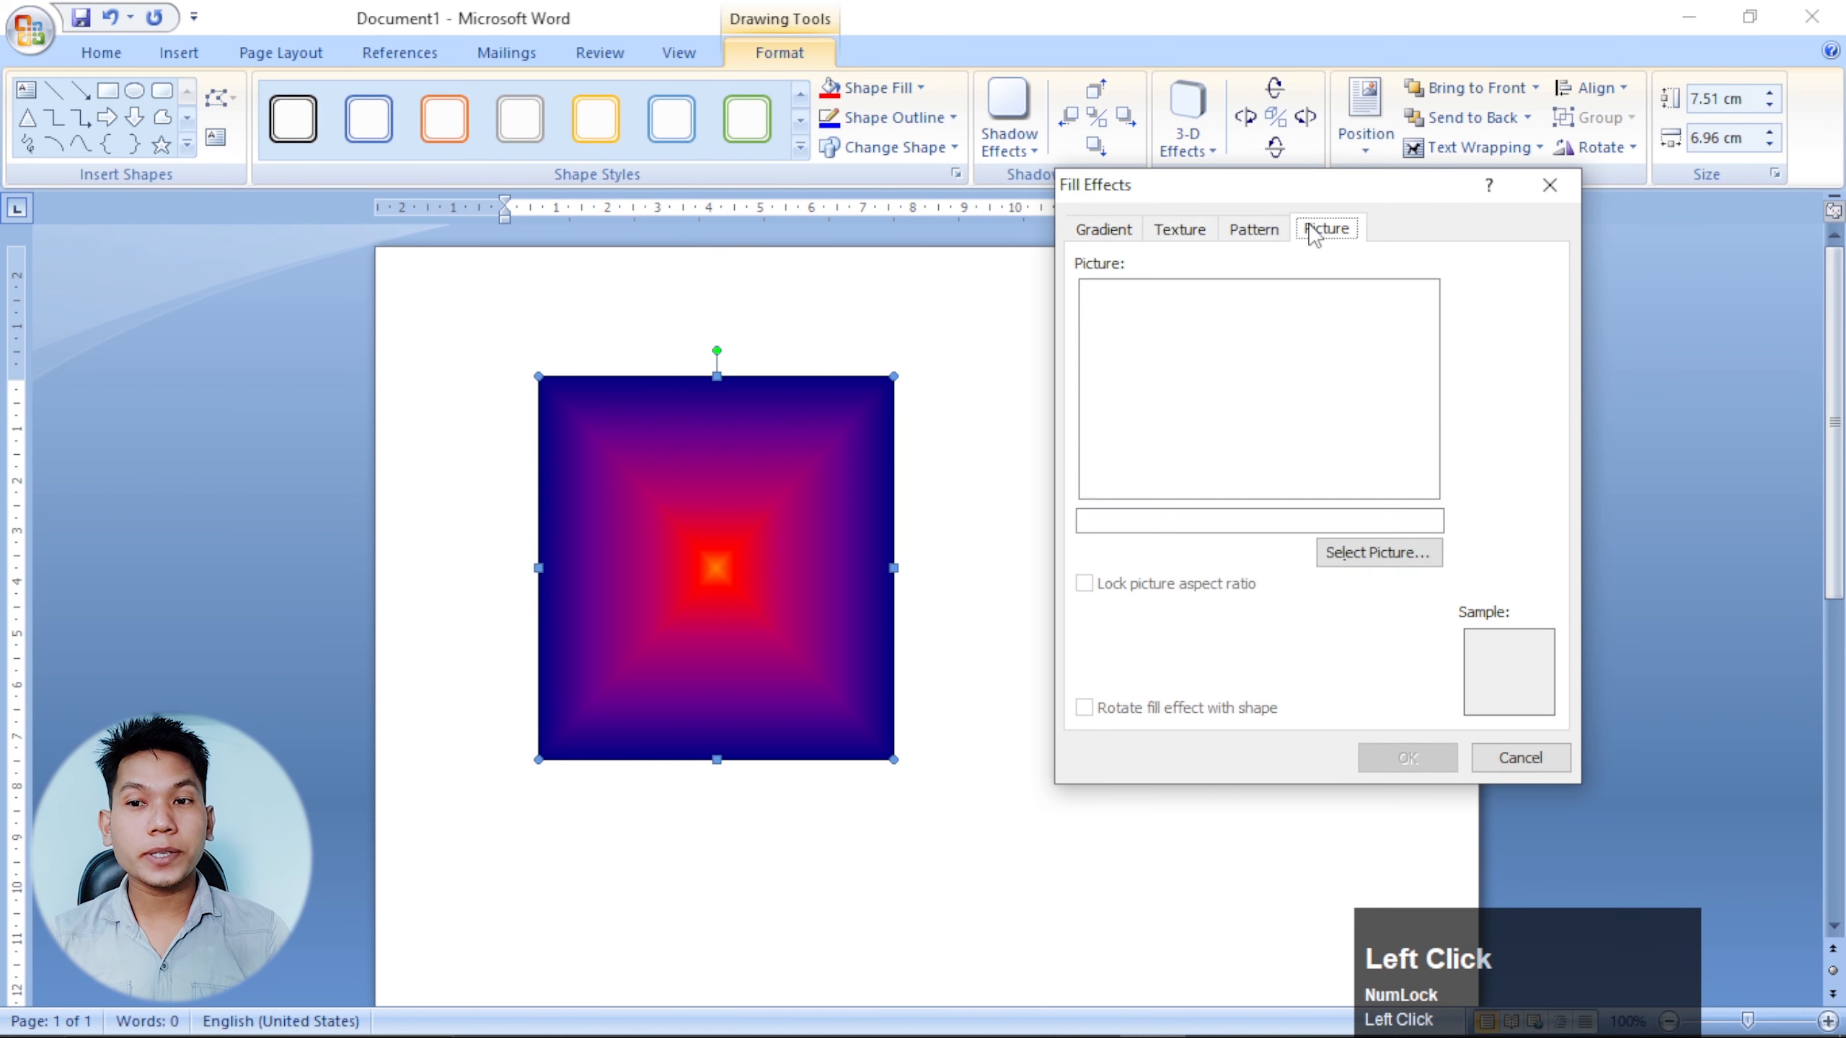
{"action": "left_click", "coordinate": [1549, 185]}
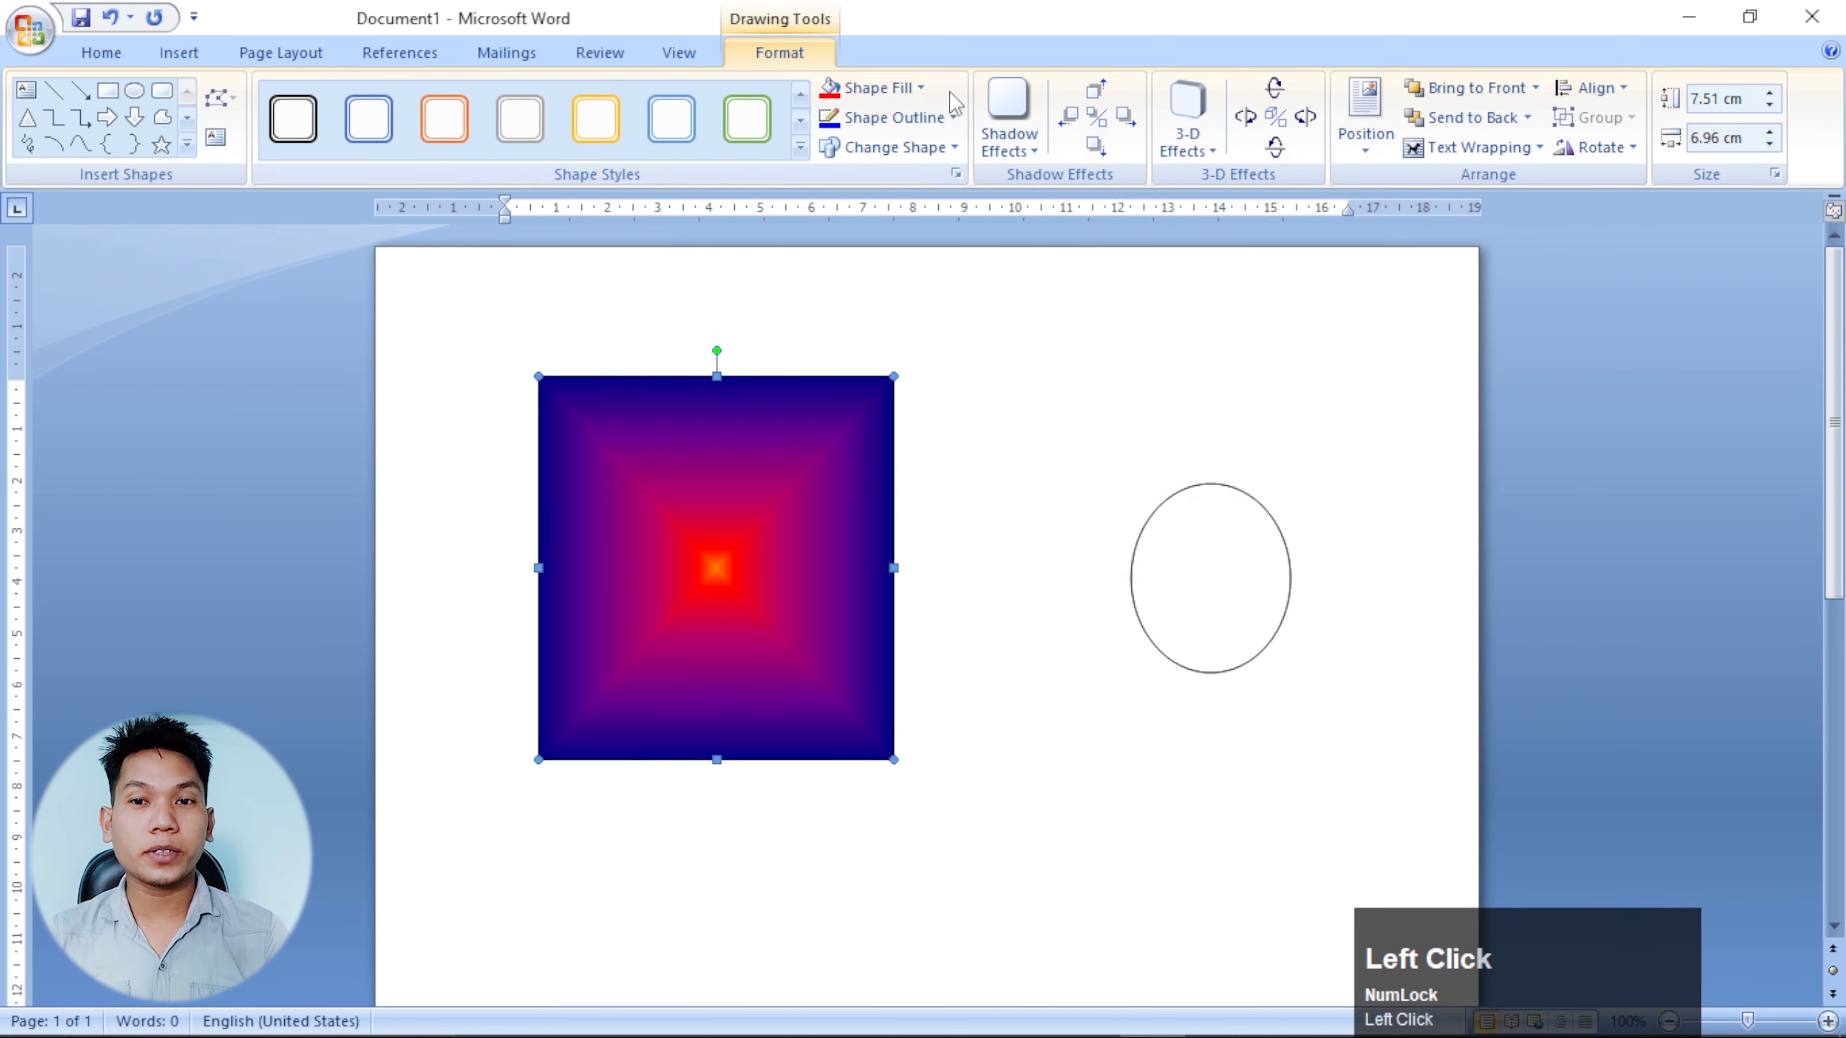
Fill the rectangle with the light blue water-droplet texture.
{"action": "left_click", "coordinate": [921, 90]}
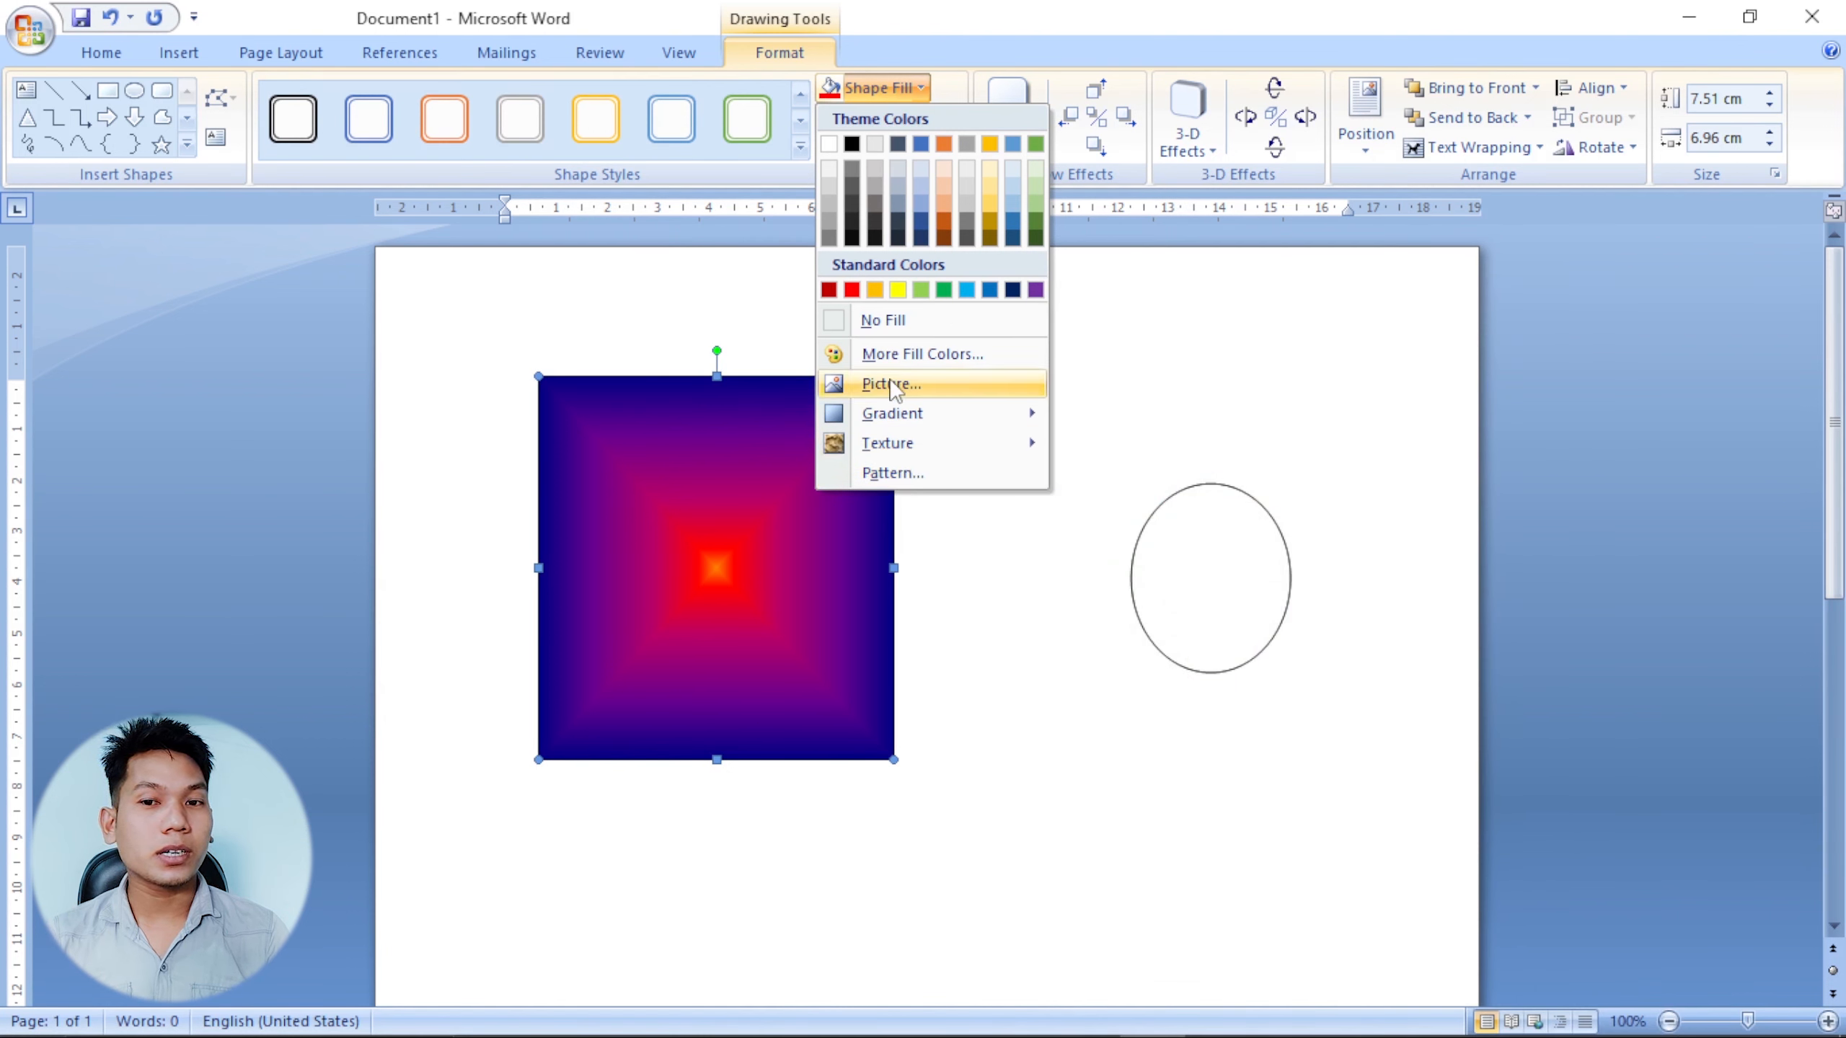
{"action": "mouse_move", "coordinate": [888, 449]}
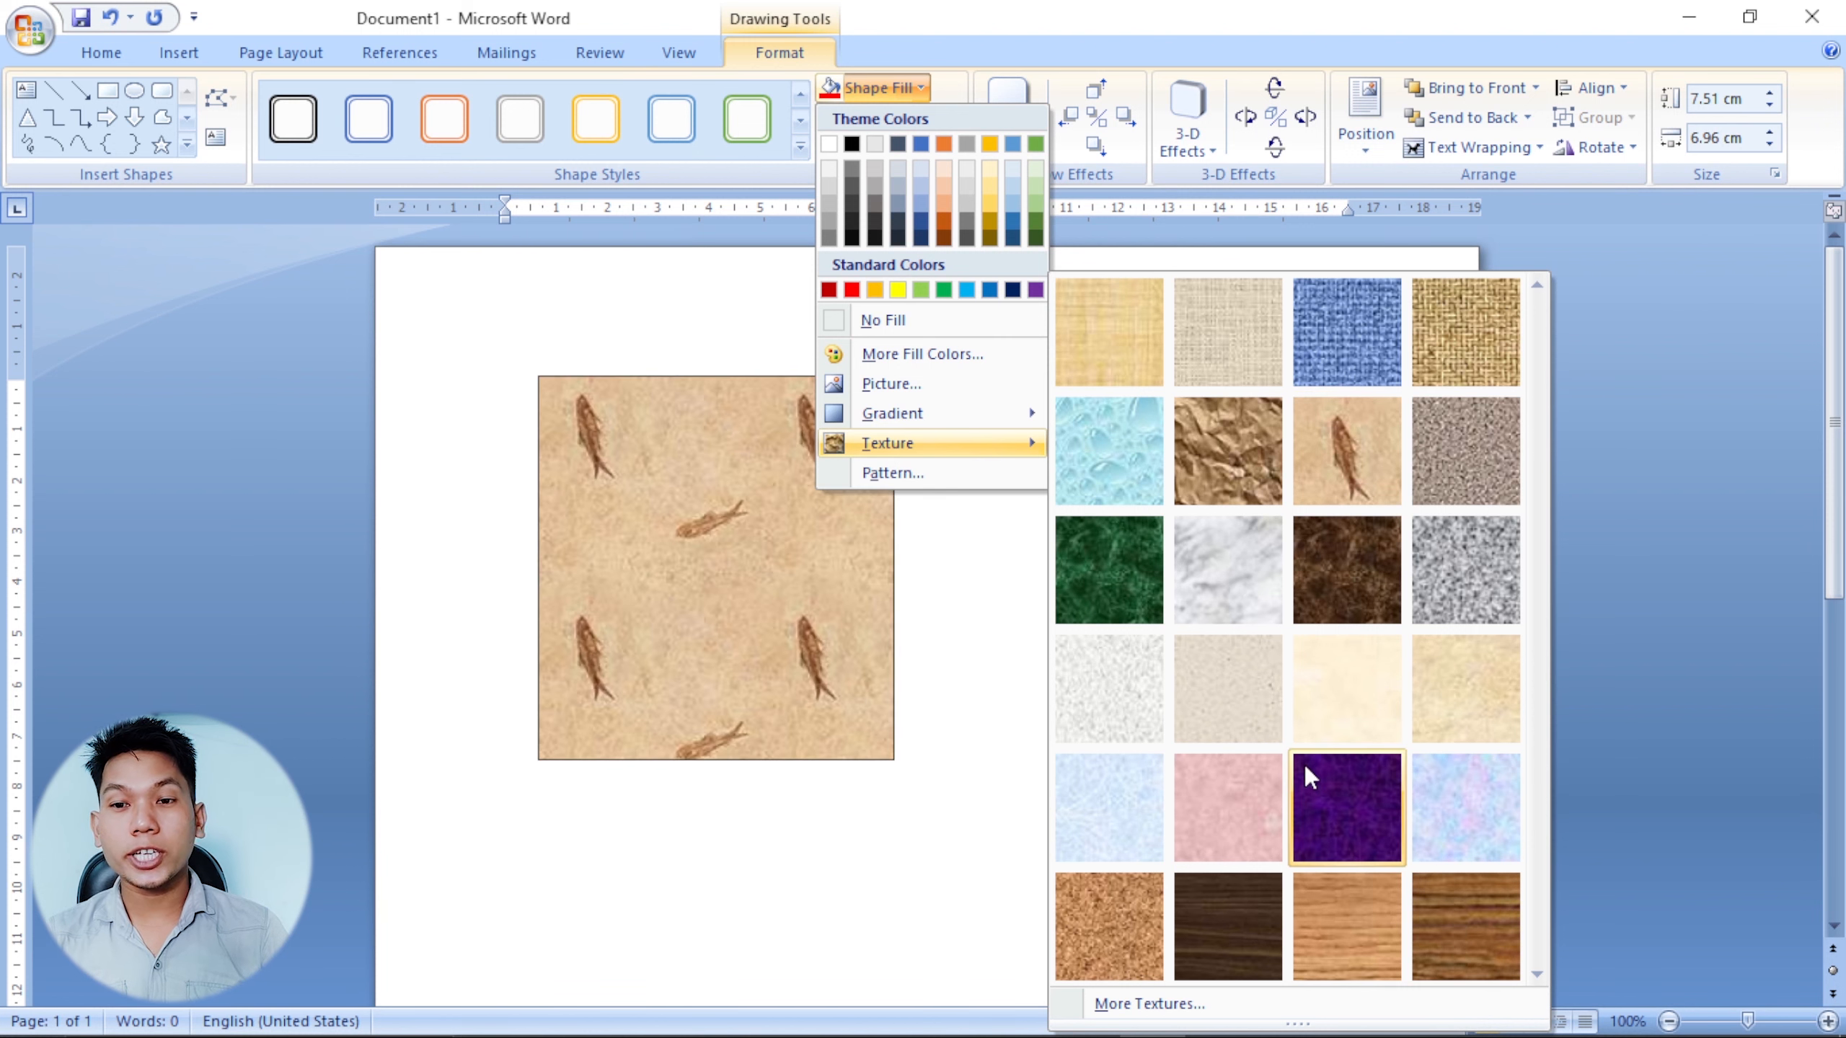
{"action": "left_click", "coordinate": [1125, 477]}
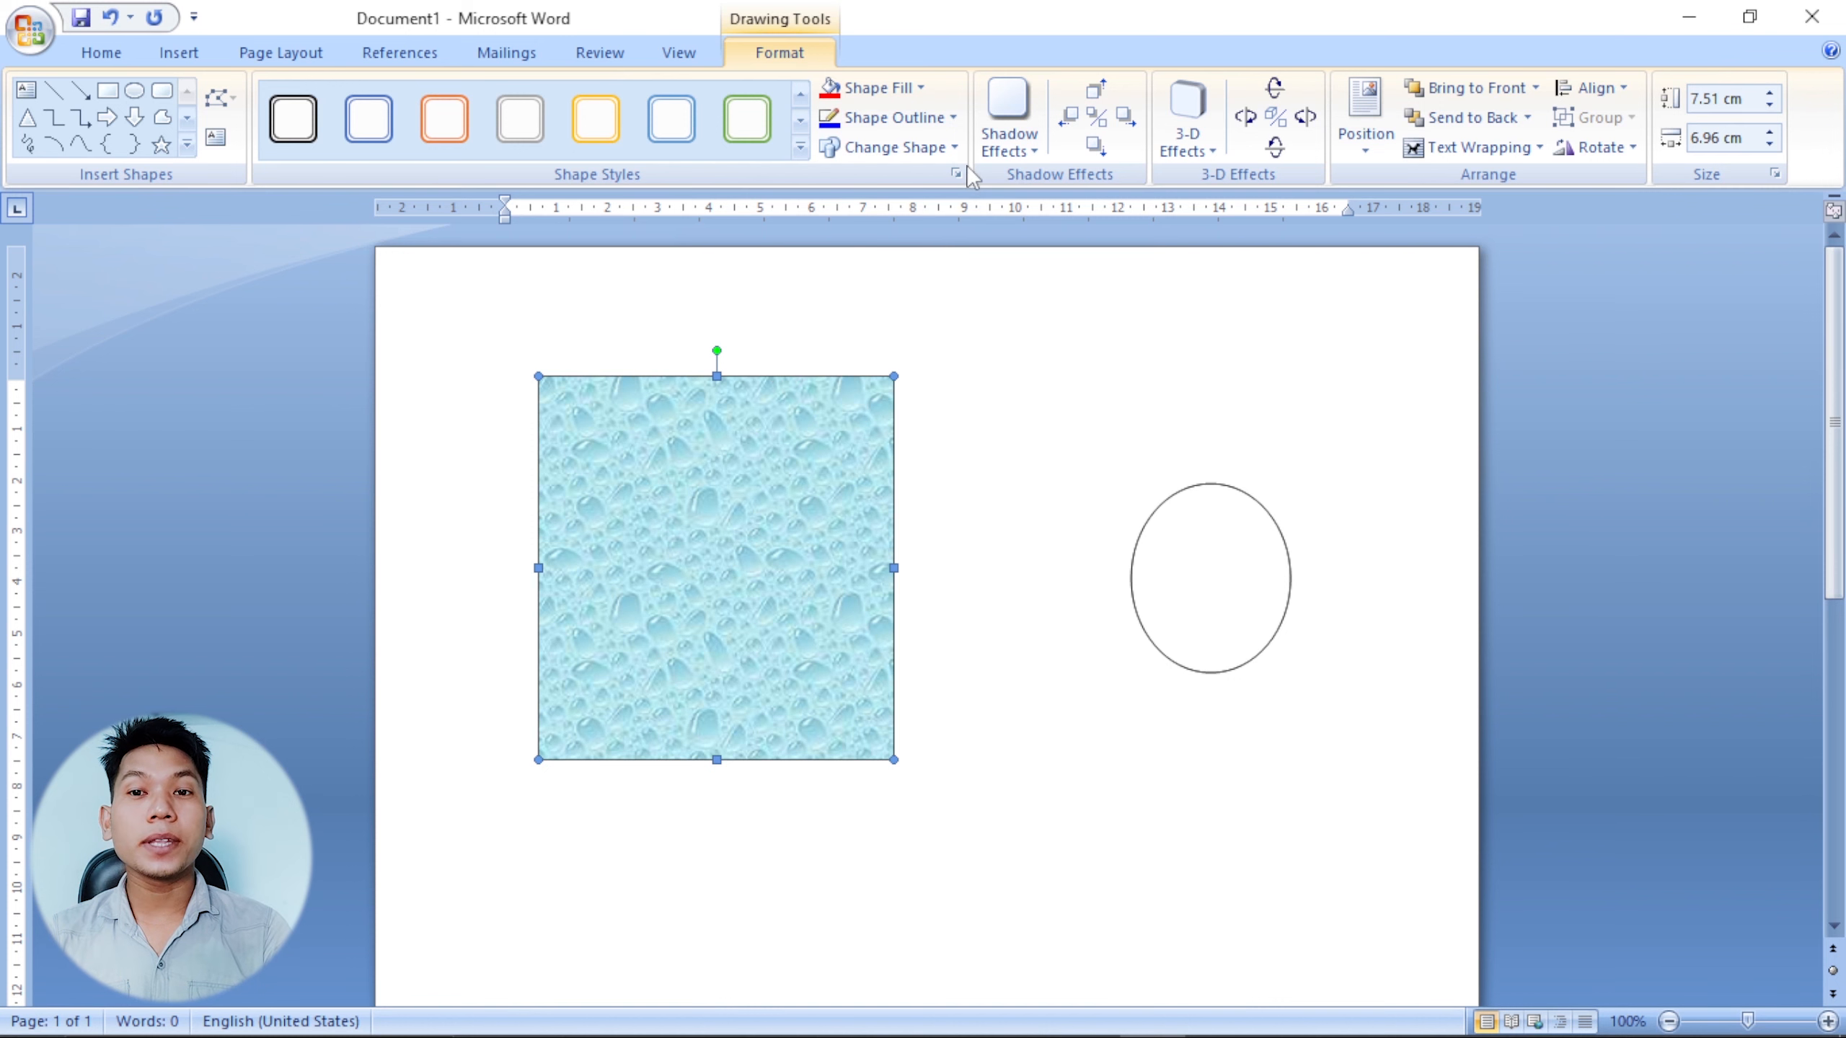
Give the rectangle a standard red outline with a weight of 6 pt.
{"action": "left_click", "coordinate": [945, 118]}
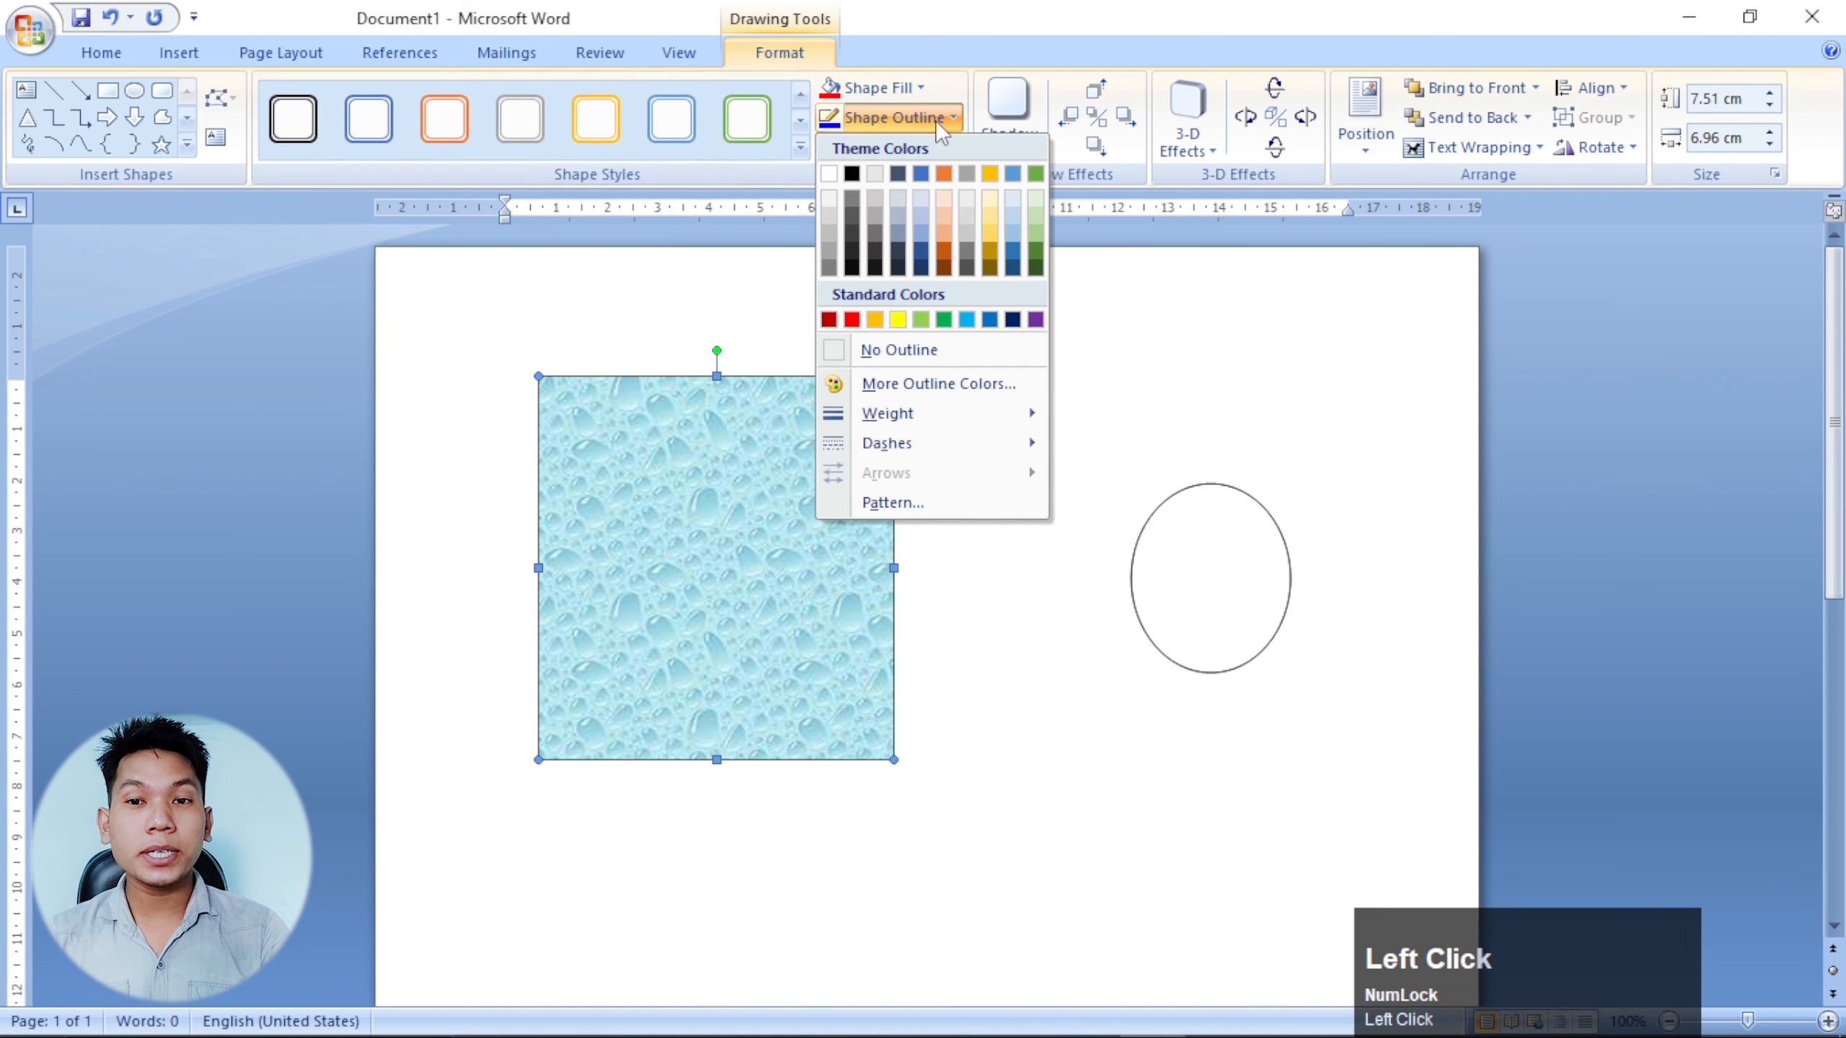
{"action": "left_click", "coordinate": [853, 321]}
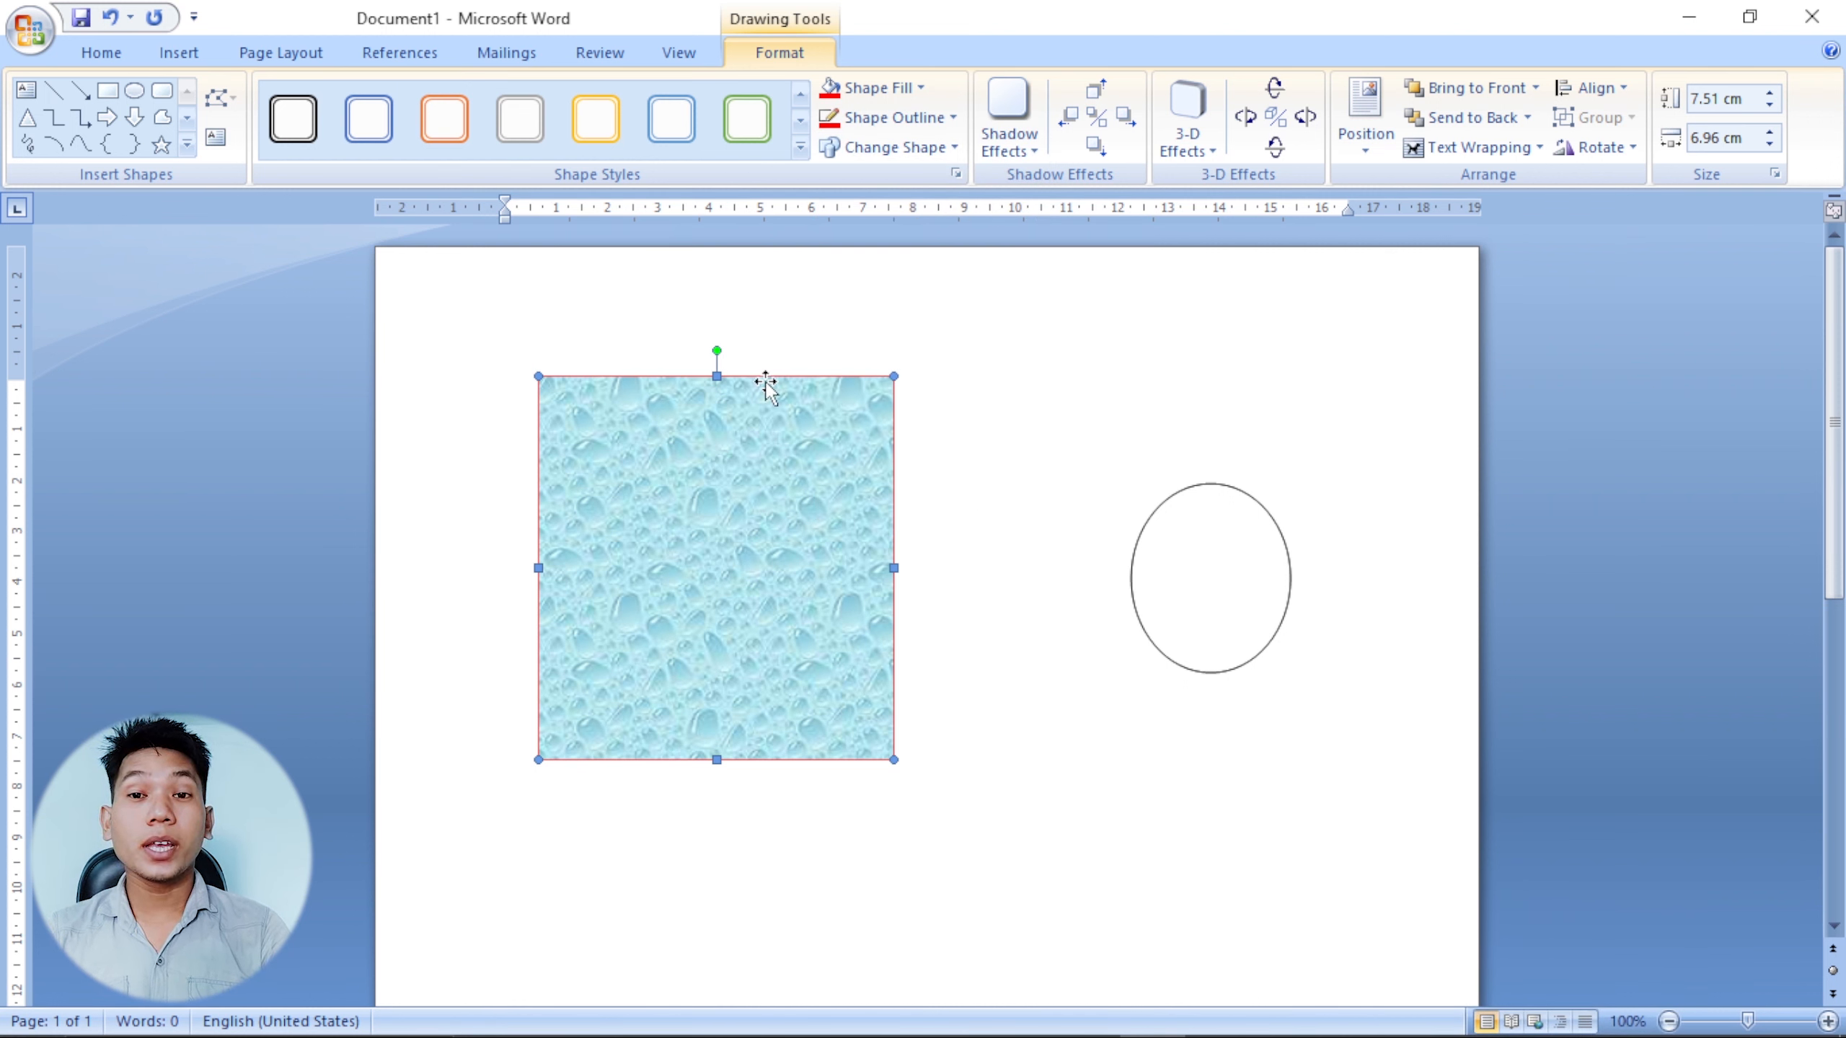
{"action": "left_click", "coordinate": [920, 120]}
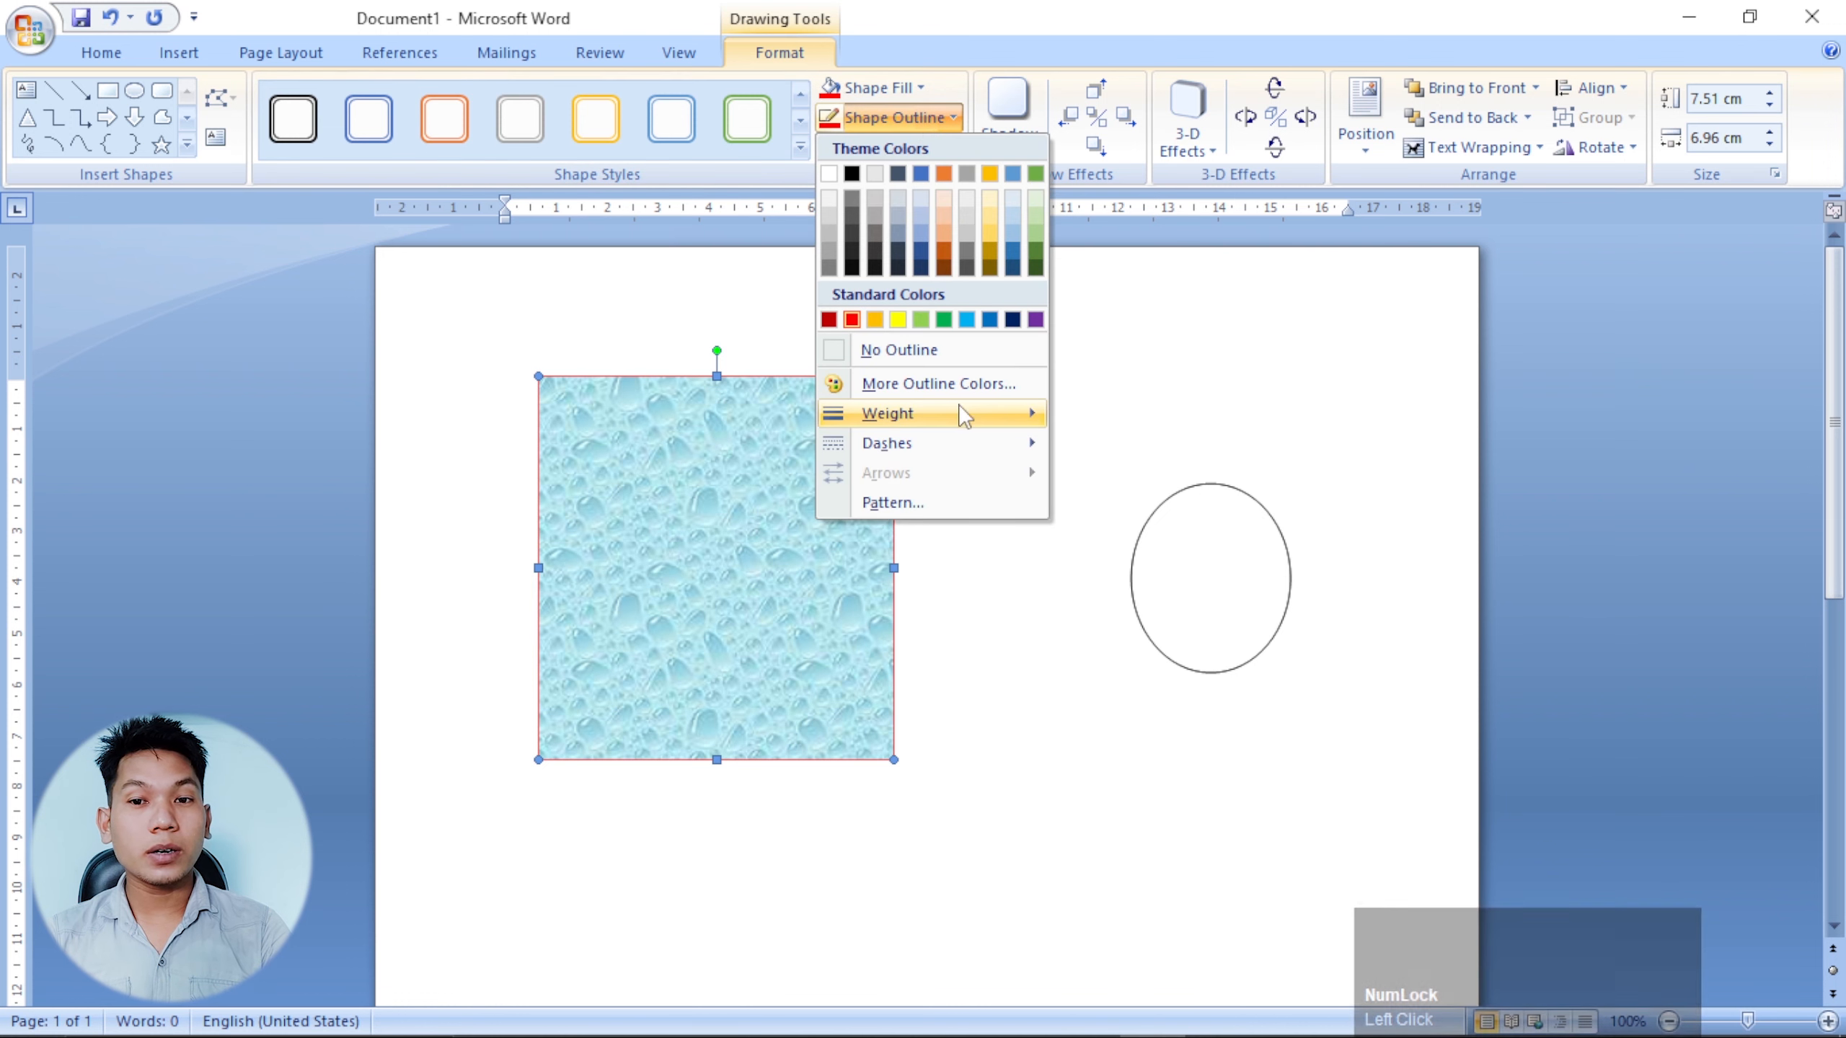
{"action": "mouse_move", "coordinate": [965, 426]}
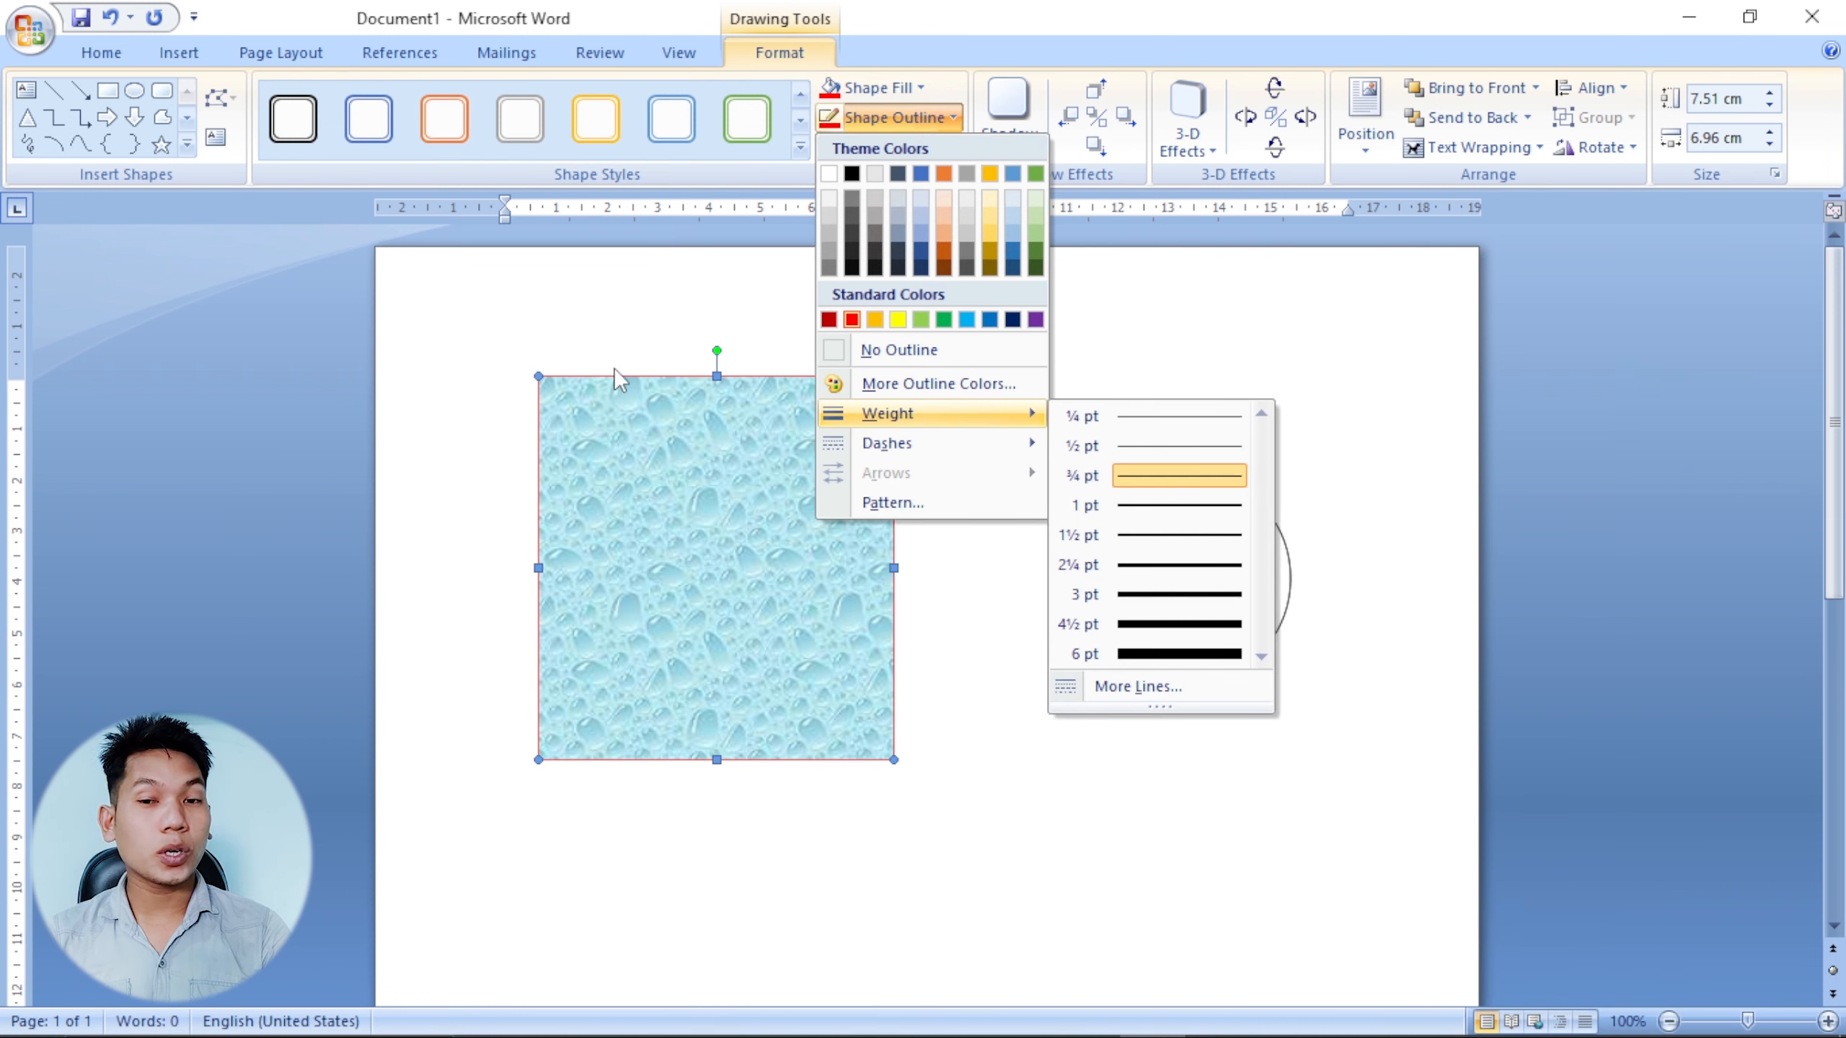
{"action": "left_click", "coordinate": [1182, 655]}
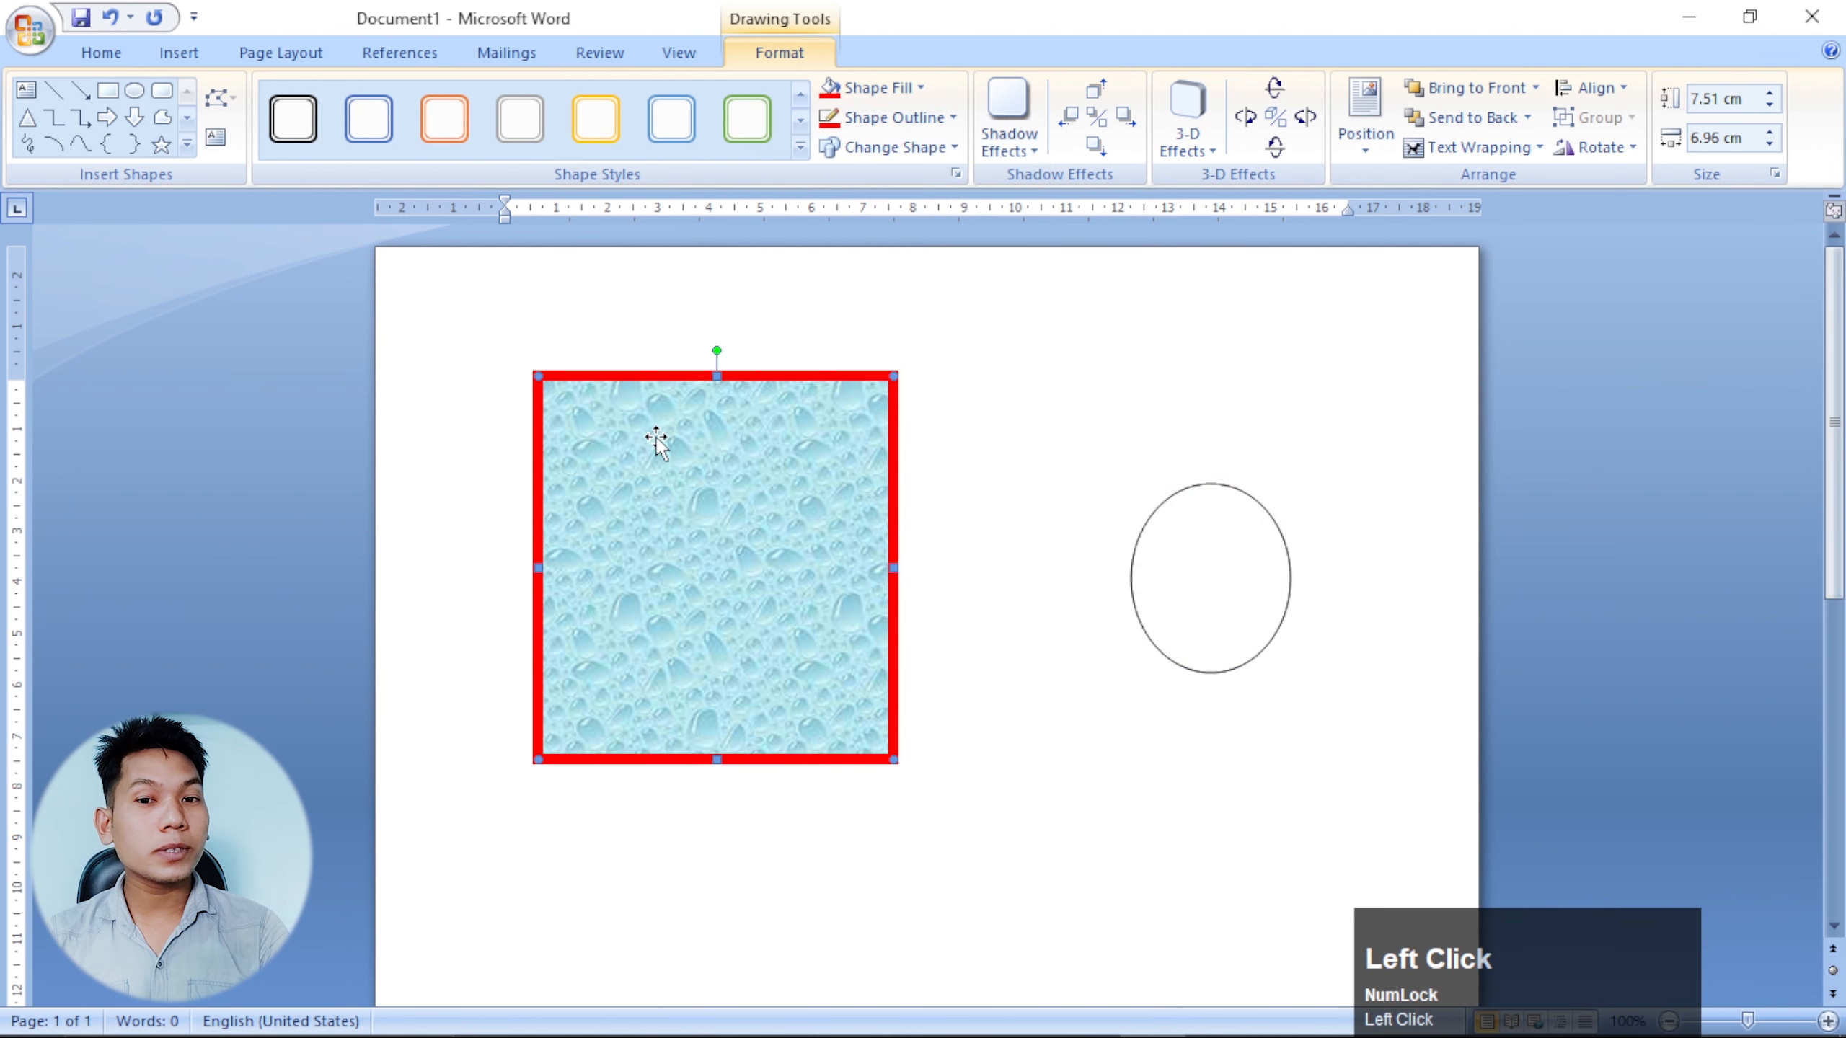
Preview the dash styles and the 90% line pattern for the rectangle's outline without applying any.
{"action": "left_click", "coordinate": [952, 118]}
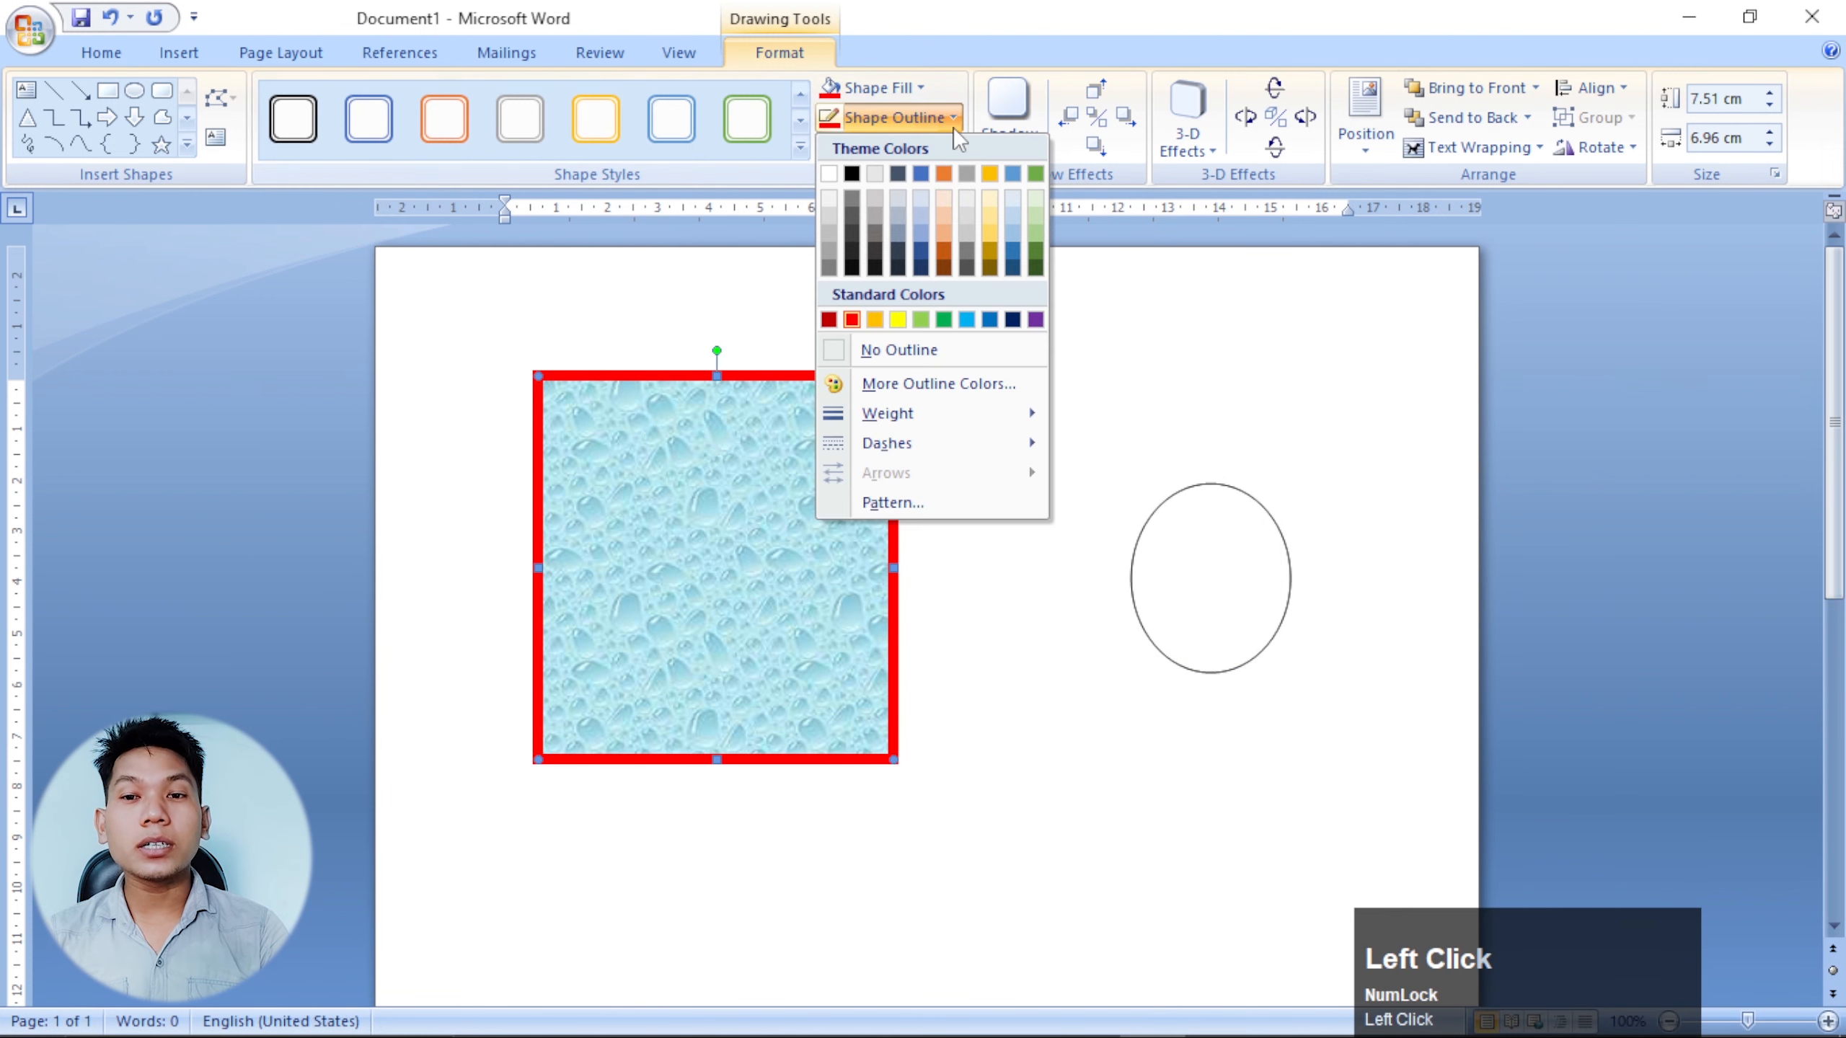
{"action": "mouse_move", "coordinate": [1003, 454]}
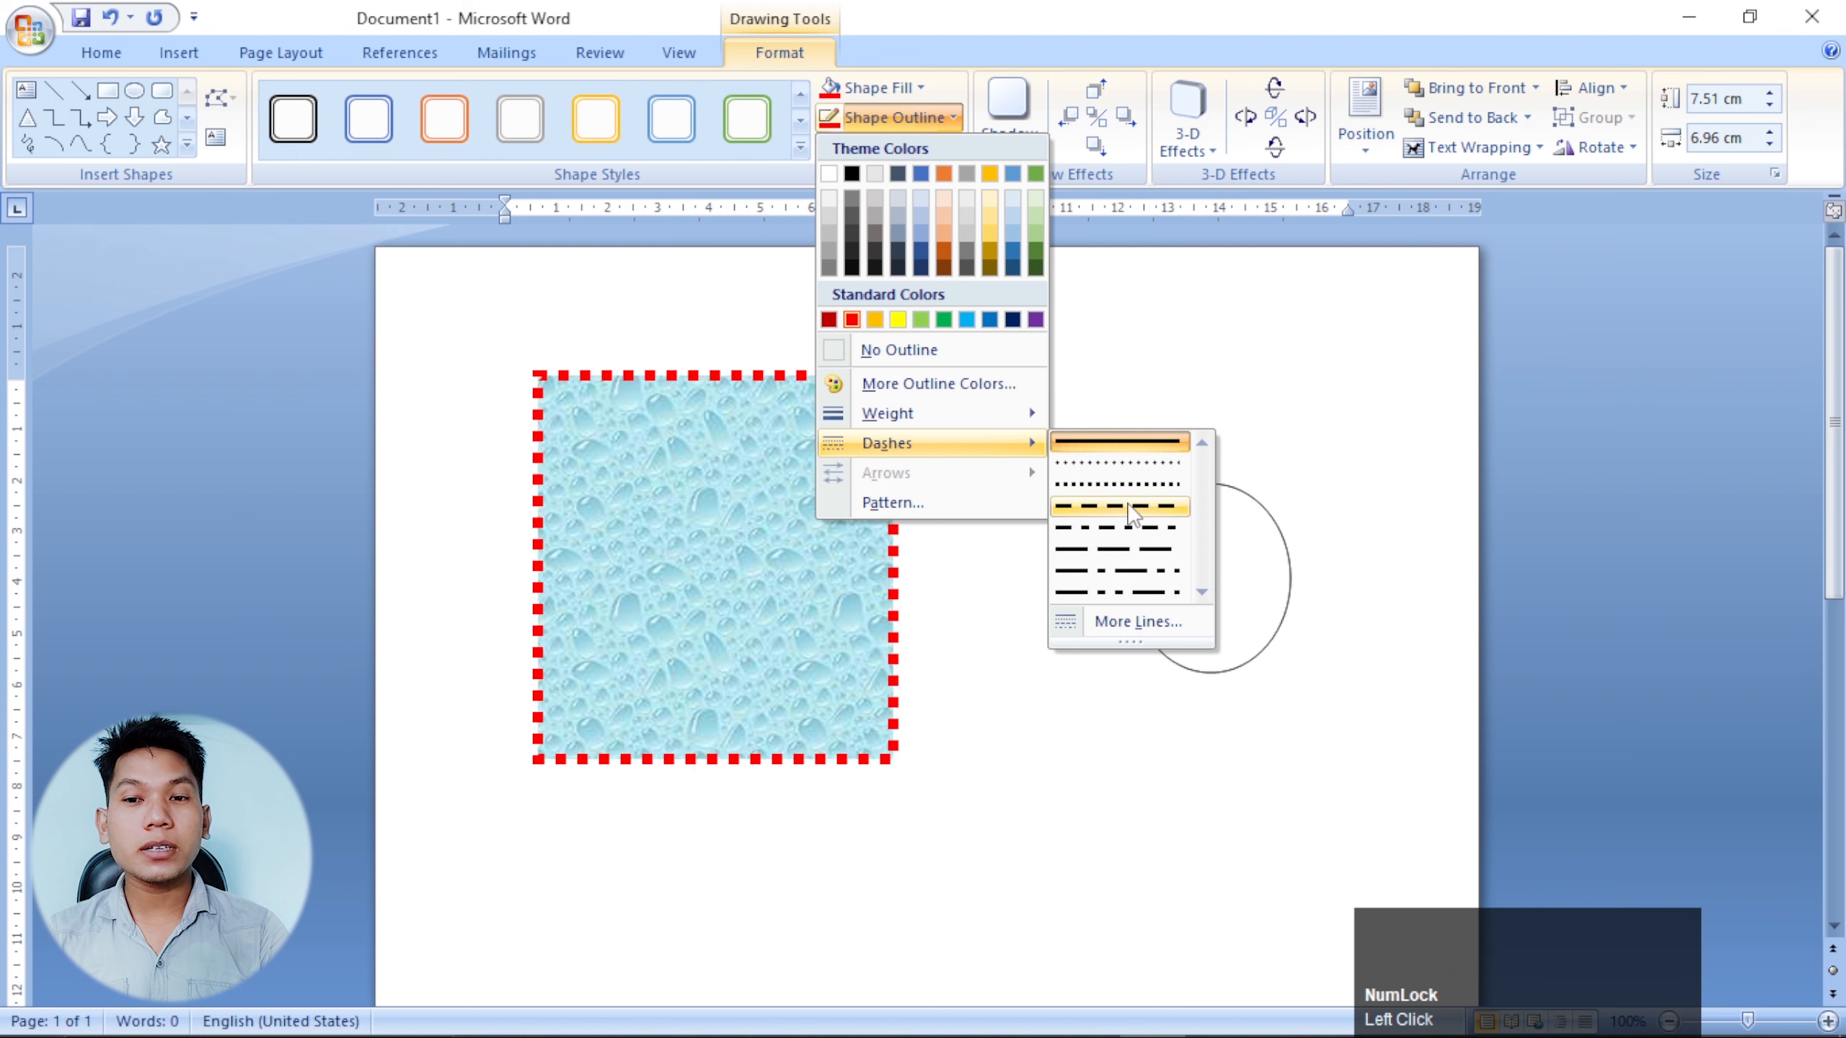
{"action": "left_click", "coordinate": [929, 504]}
{"action": "left_click", "coordinate": [1156, 458]}
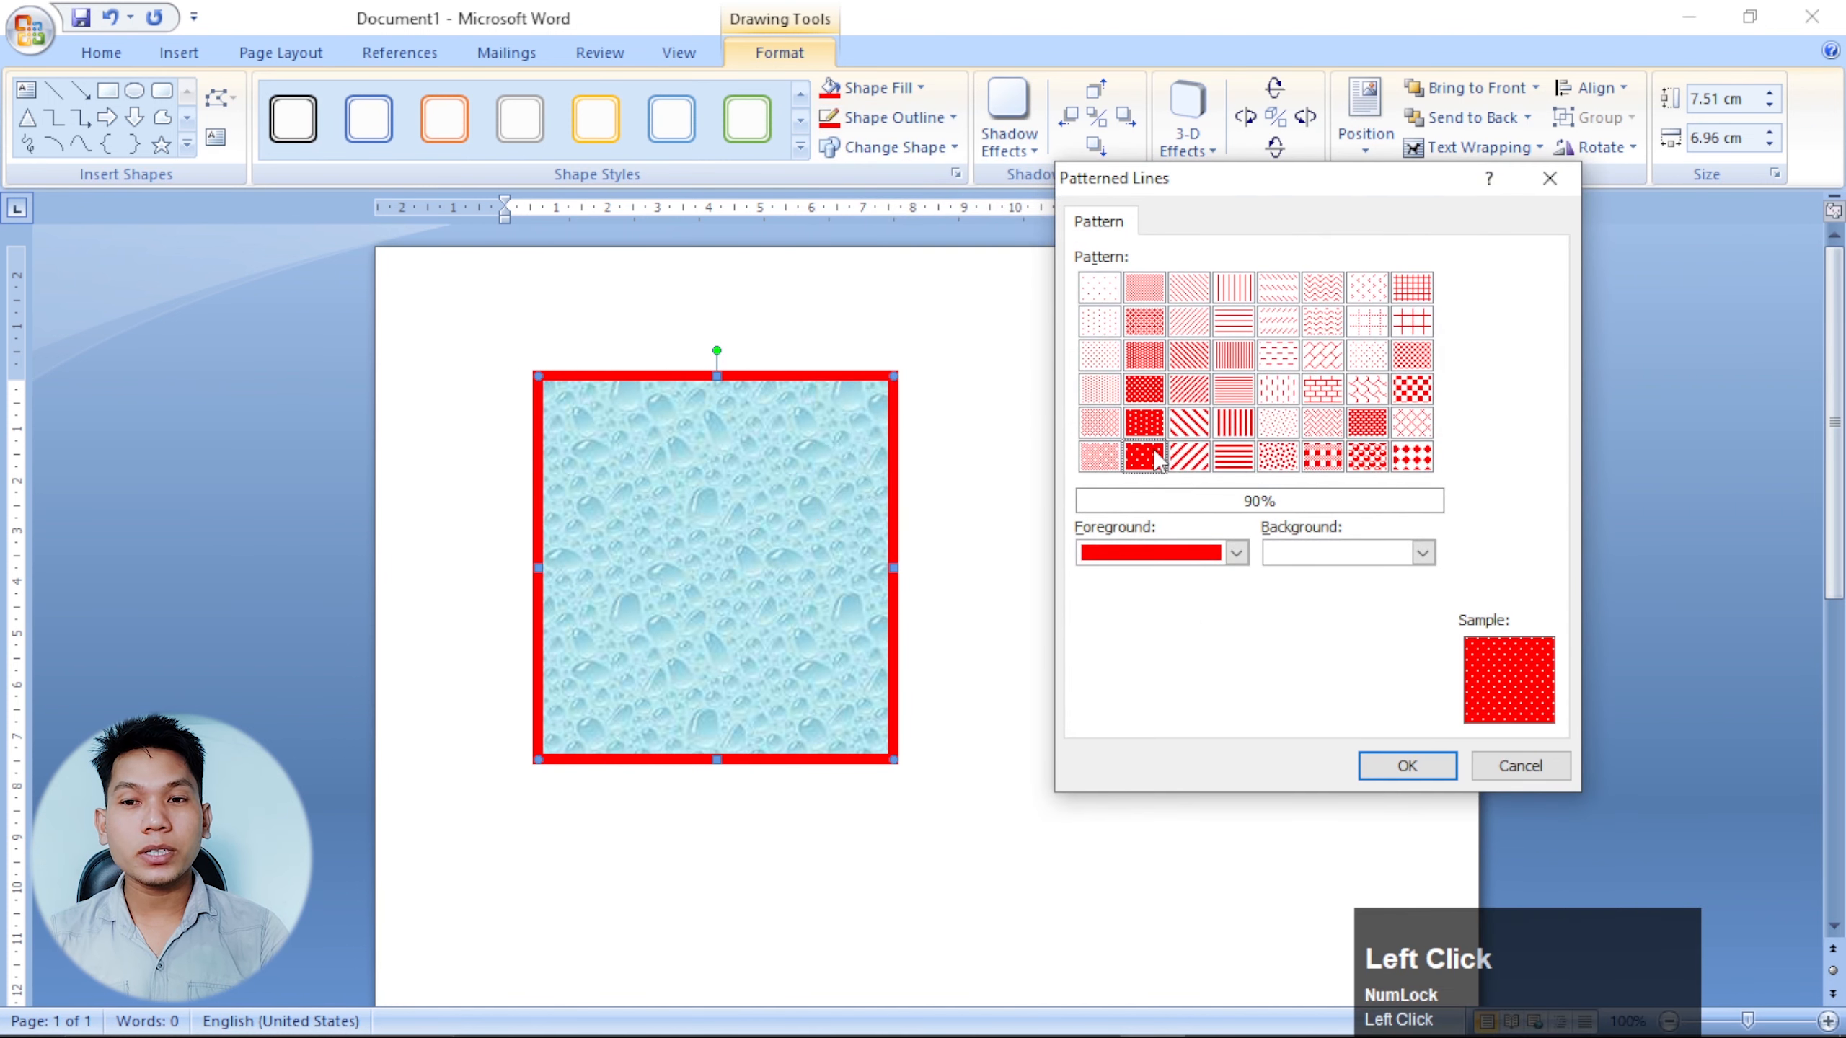
{"action": "left_click", "coordinate": [1497, 756]}
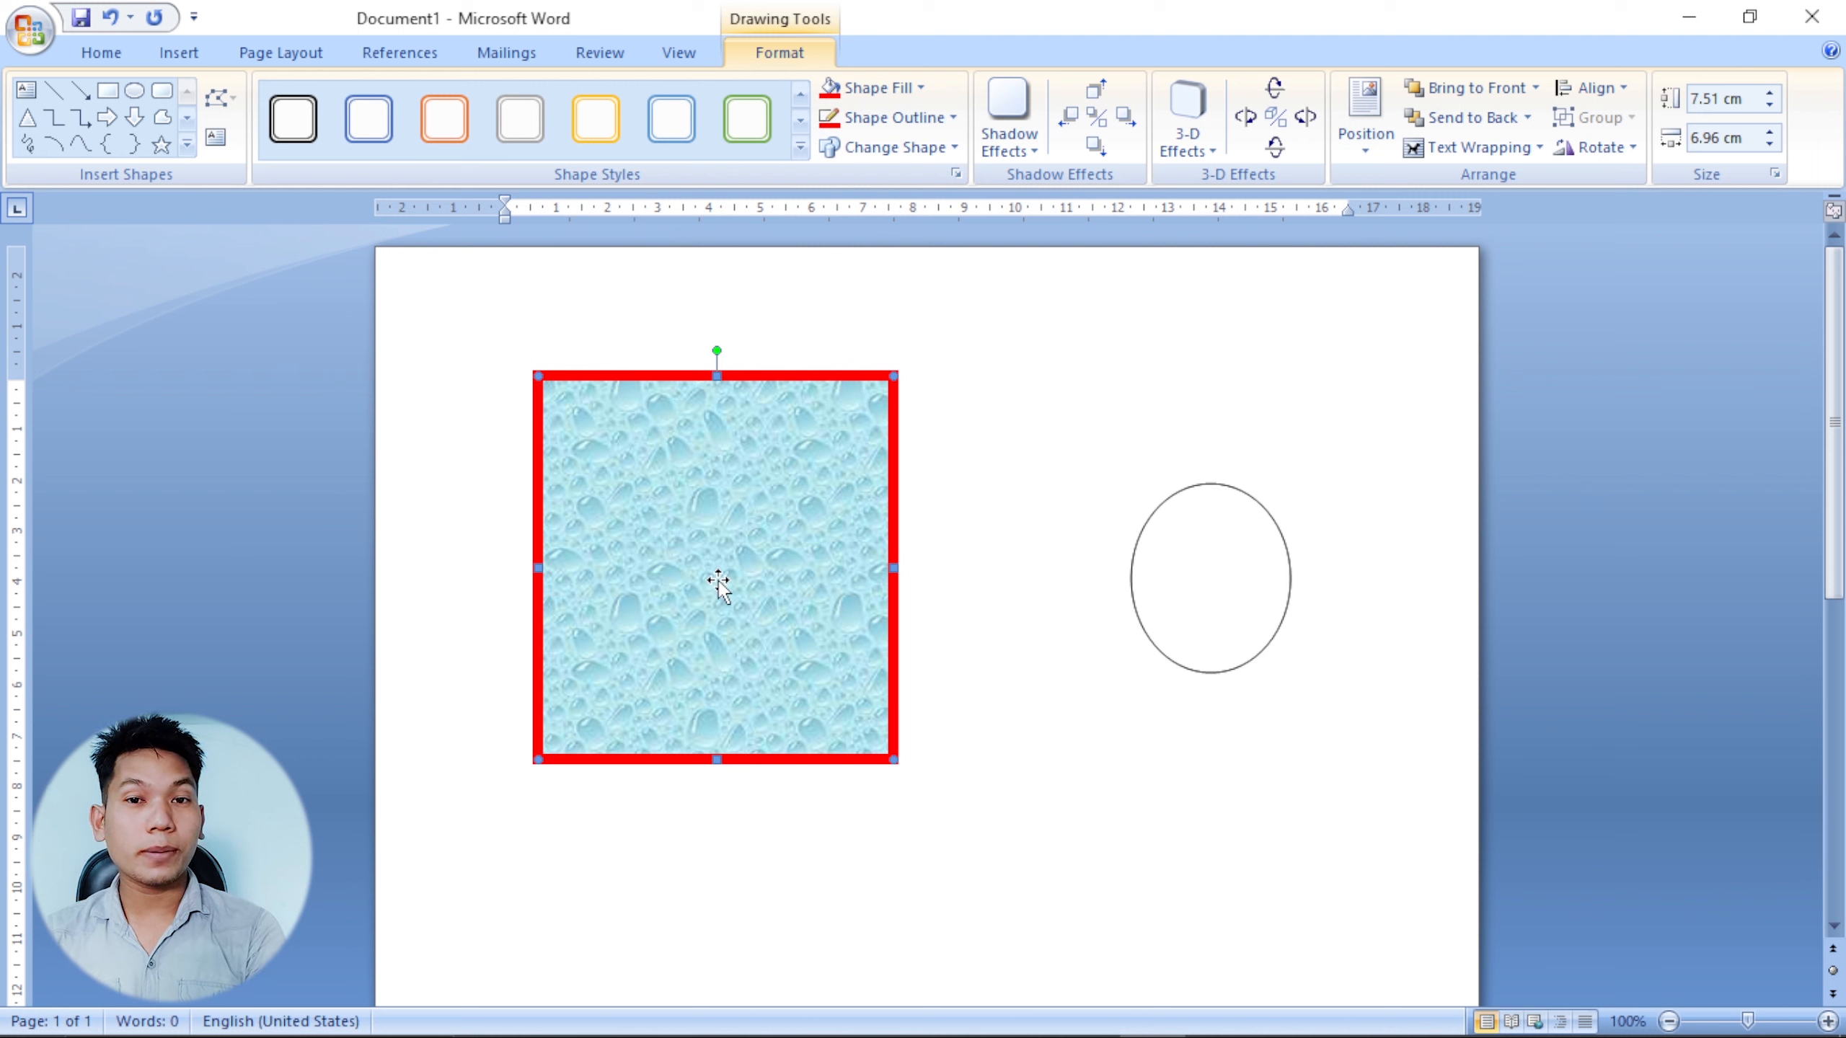
Change the rectangle into a parallelogram and into a heart, keeping its fill and outline.
{"action": "left_click", "coordinate": [936, 146]}
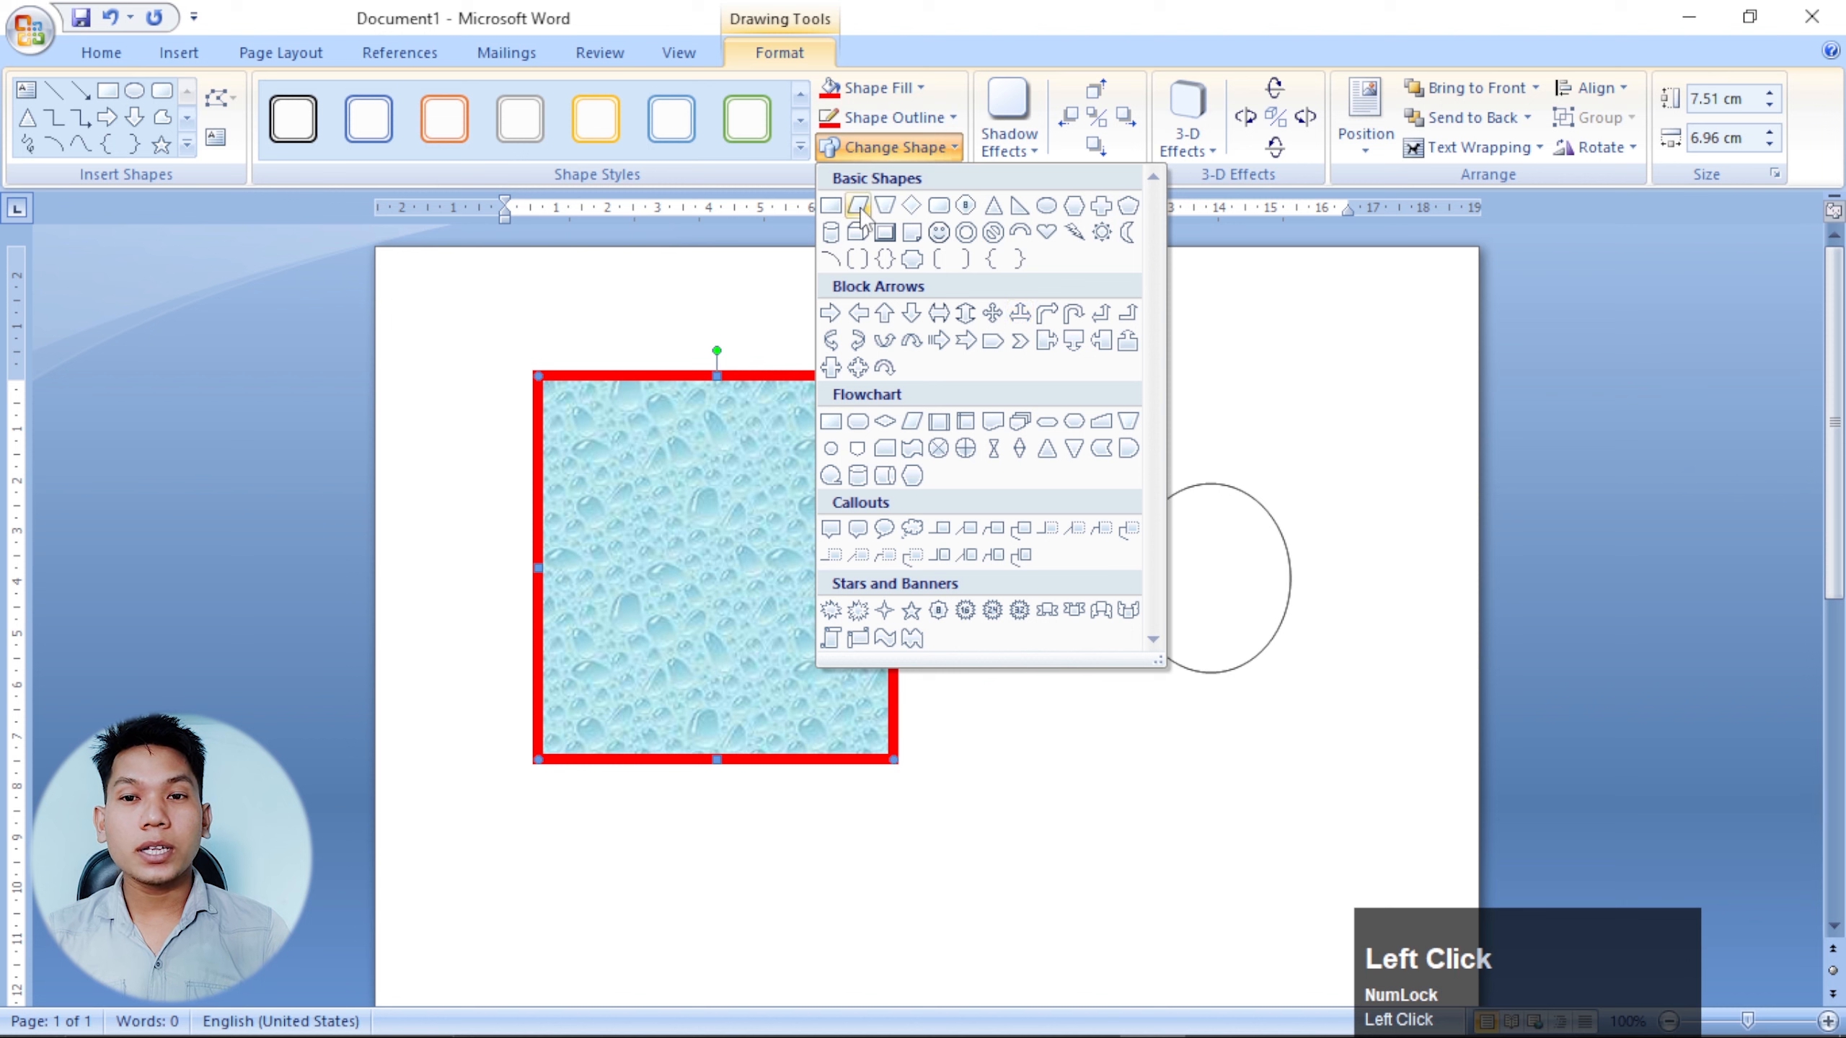
{"action": "left_click", "coordinate": [833, 208]}
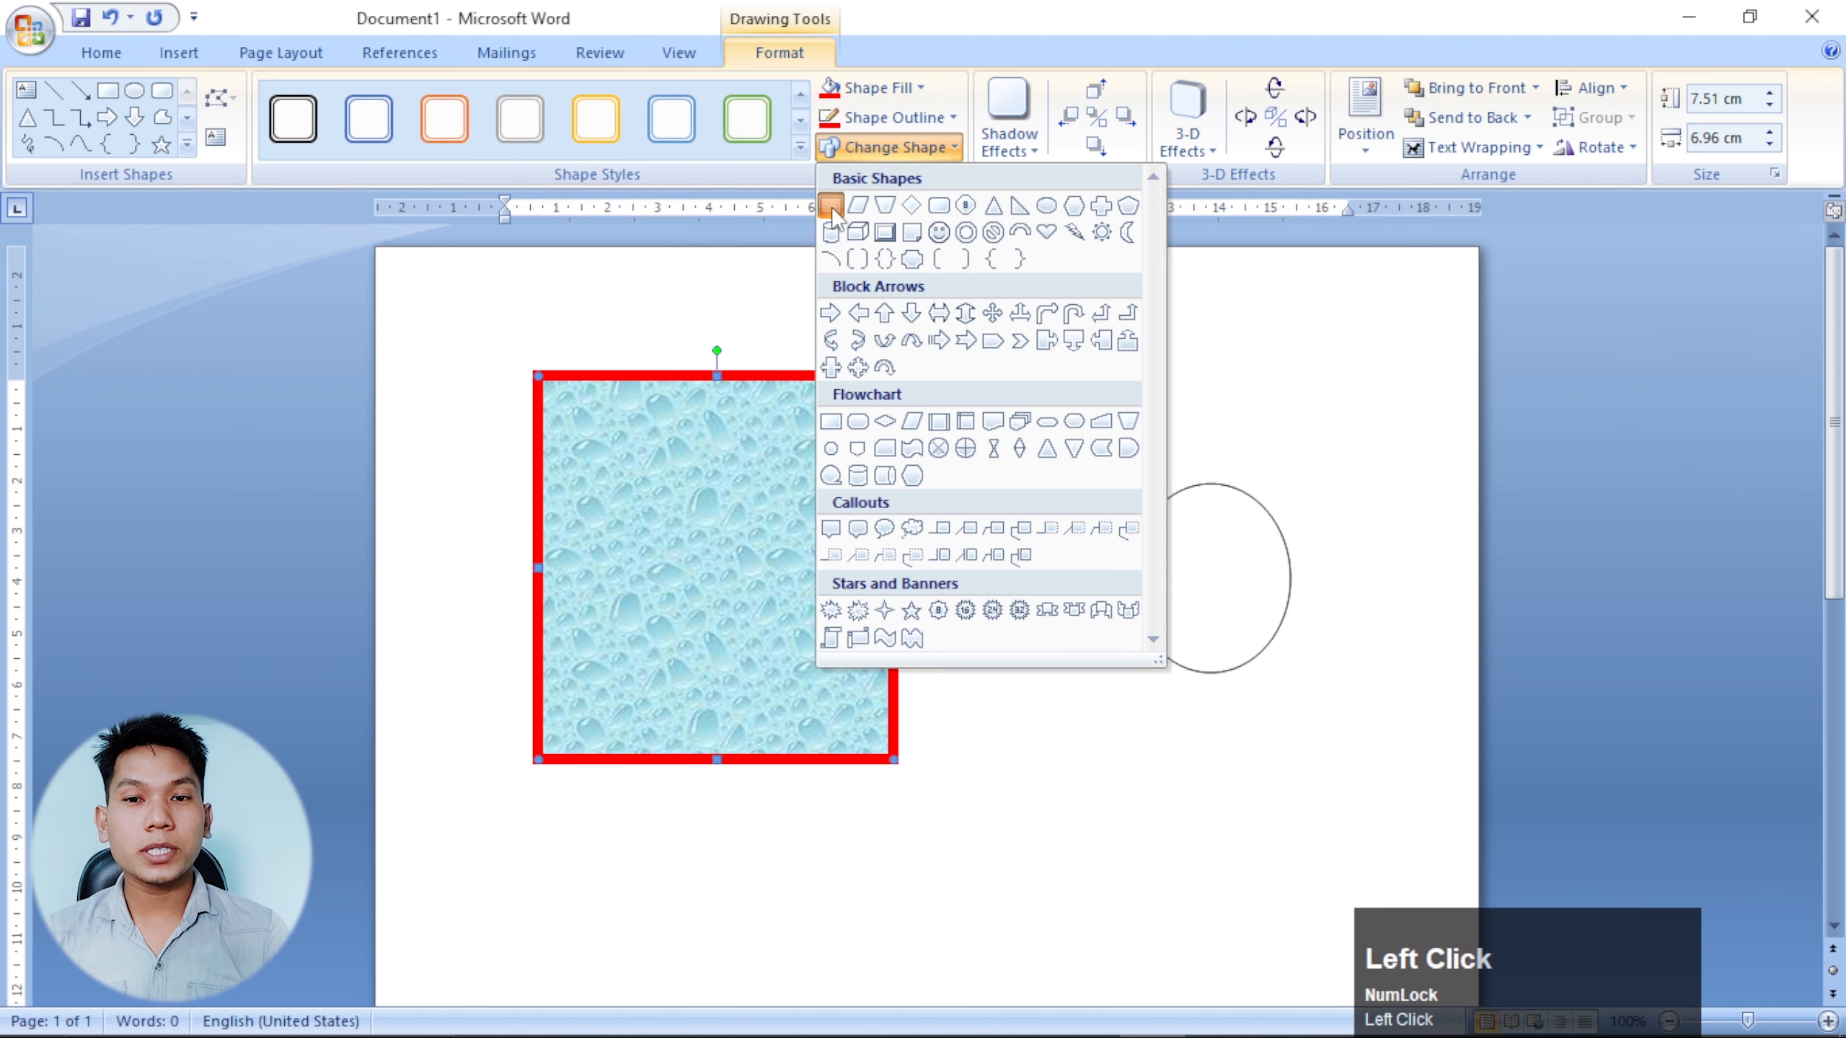
{"action": "left_click", "coordinate": [940, 152]}
{"action": "left_click", "coordinate": [912, 421]}
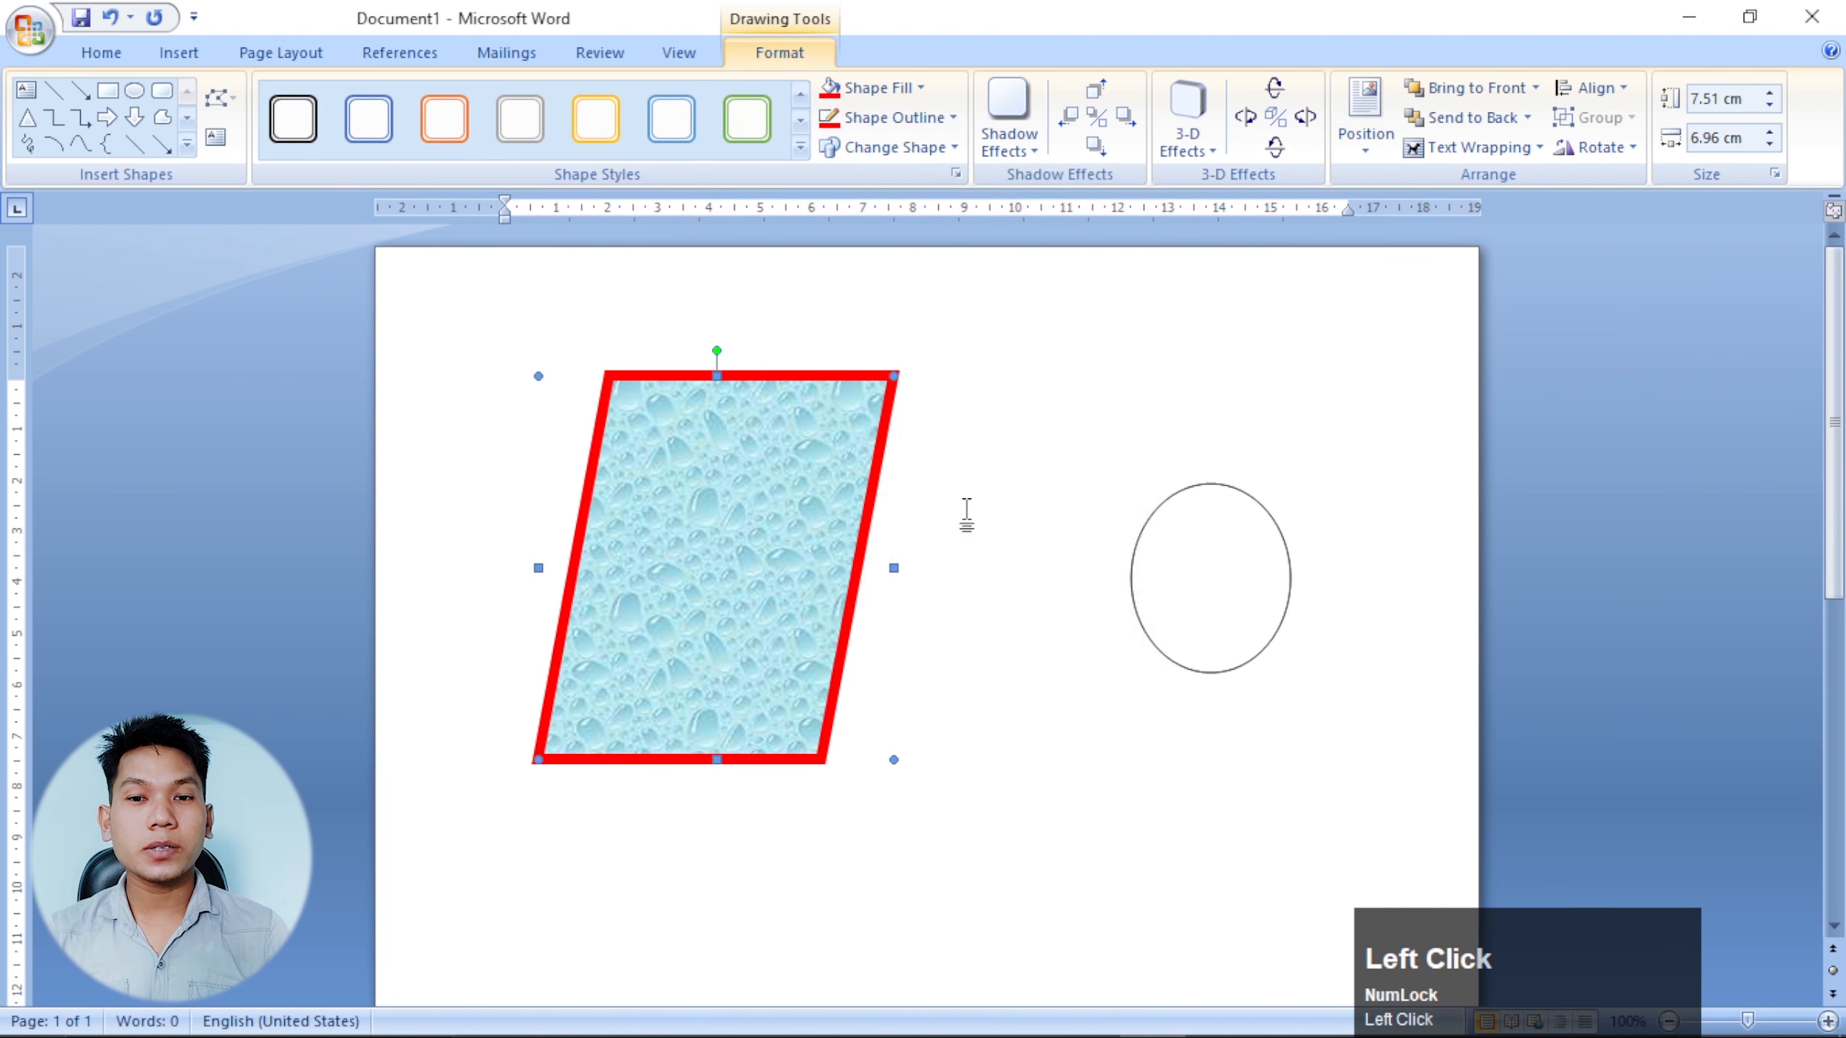
{"action": "left_click", "coordinate": [941, 148]}
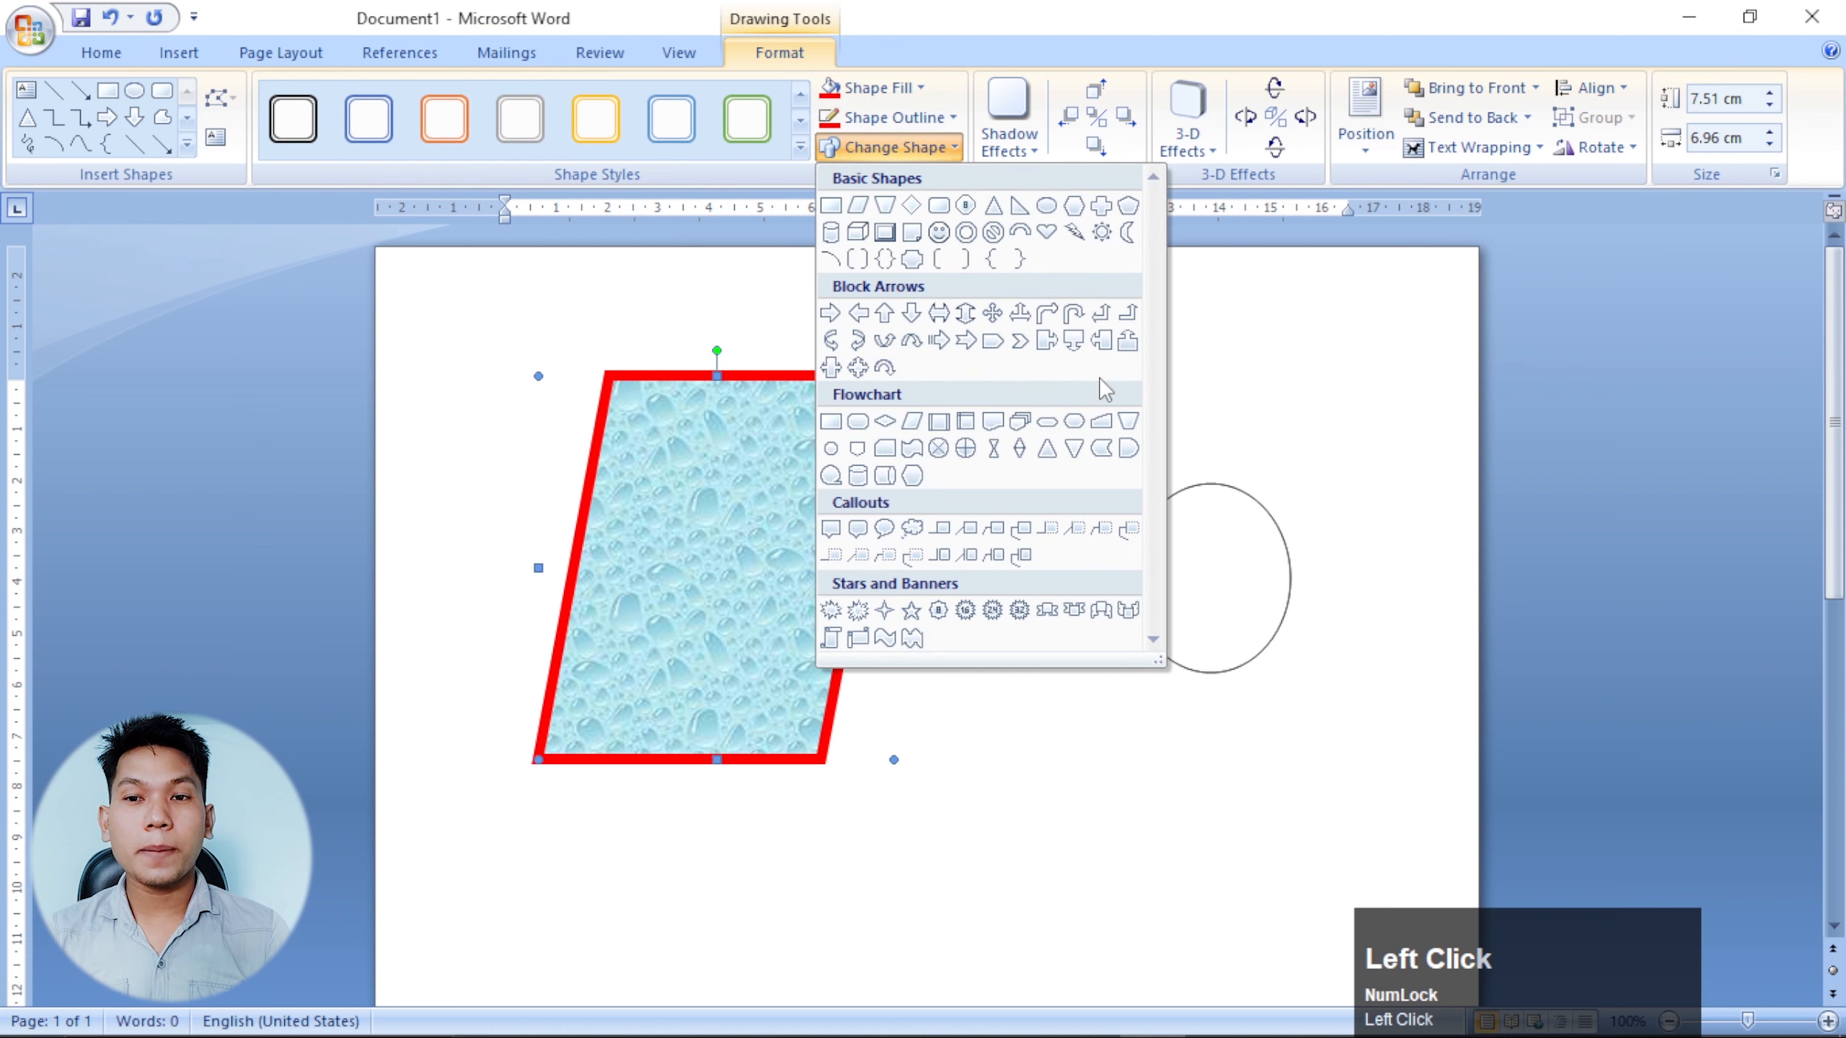
{"action": "left_click", "coordinate": [1046, 233]}
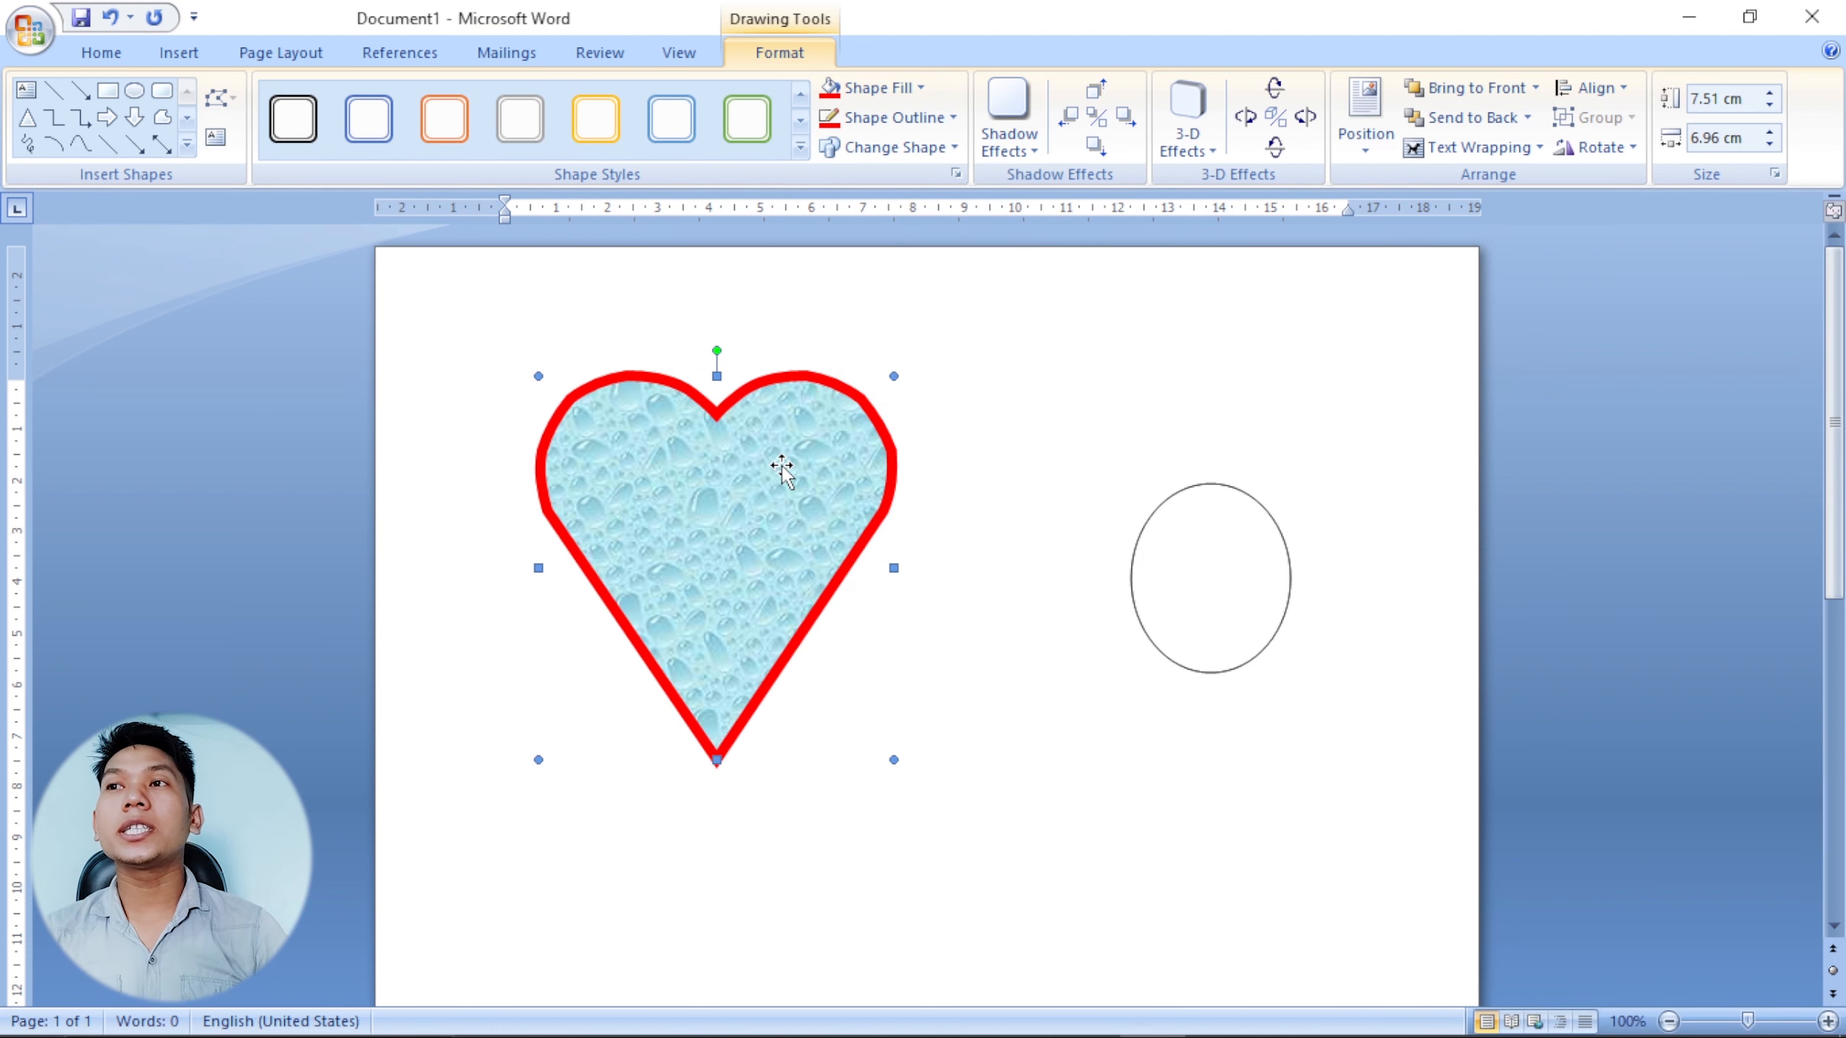
Undo the shape changes and the outline weight, and shorten the rectangle from its lower edge to a height of about 4.15 cm.
{"action": "left_click", "coordinate": [782, 468]}
{"action": "key", "text": "ctrl+z"}
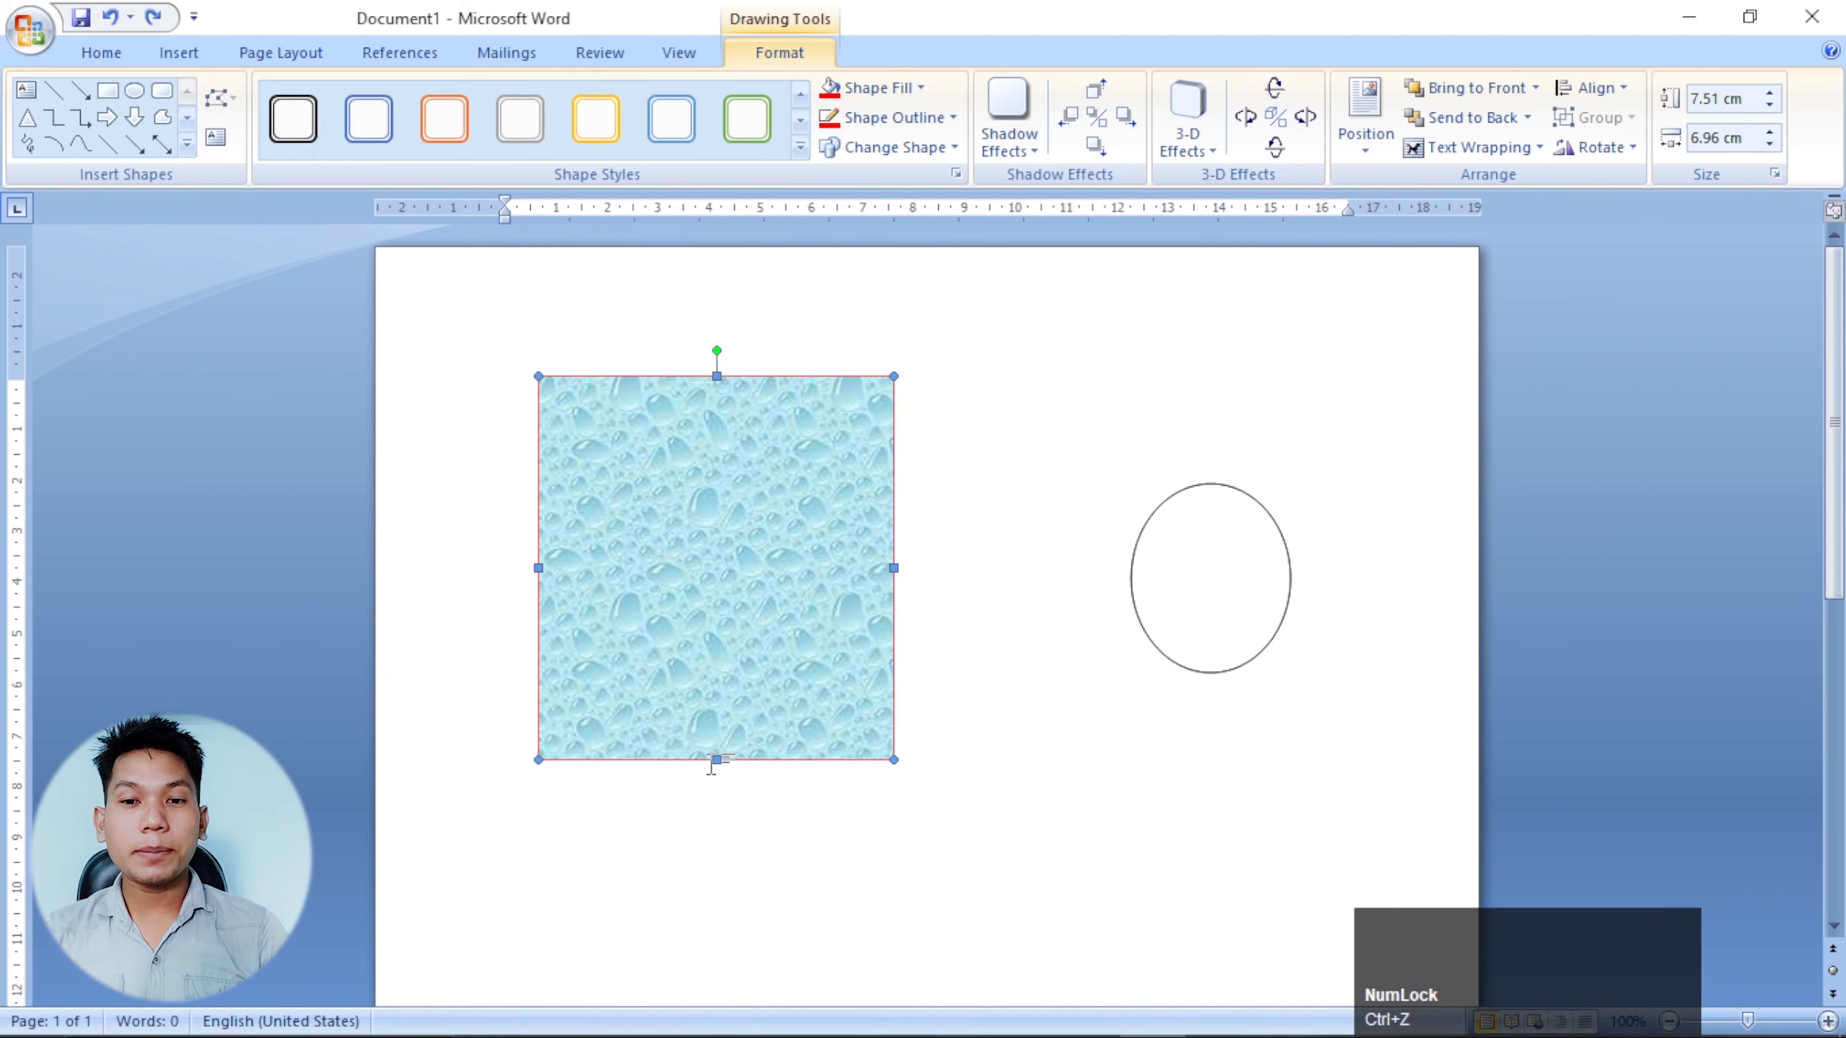
{"action": "left_click_drag", "start_coordinate": [716, 761], "coordinate": [716, 601]}
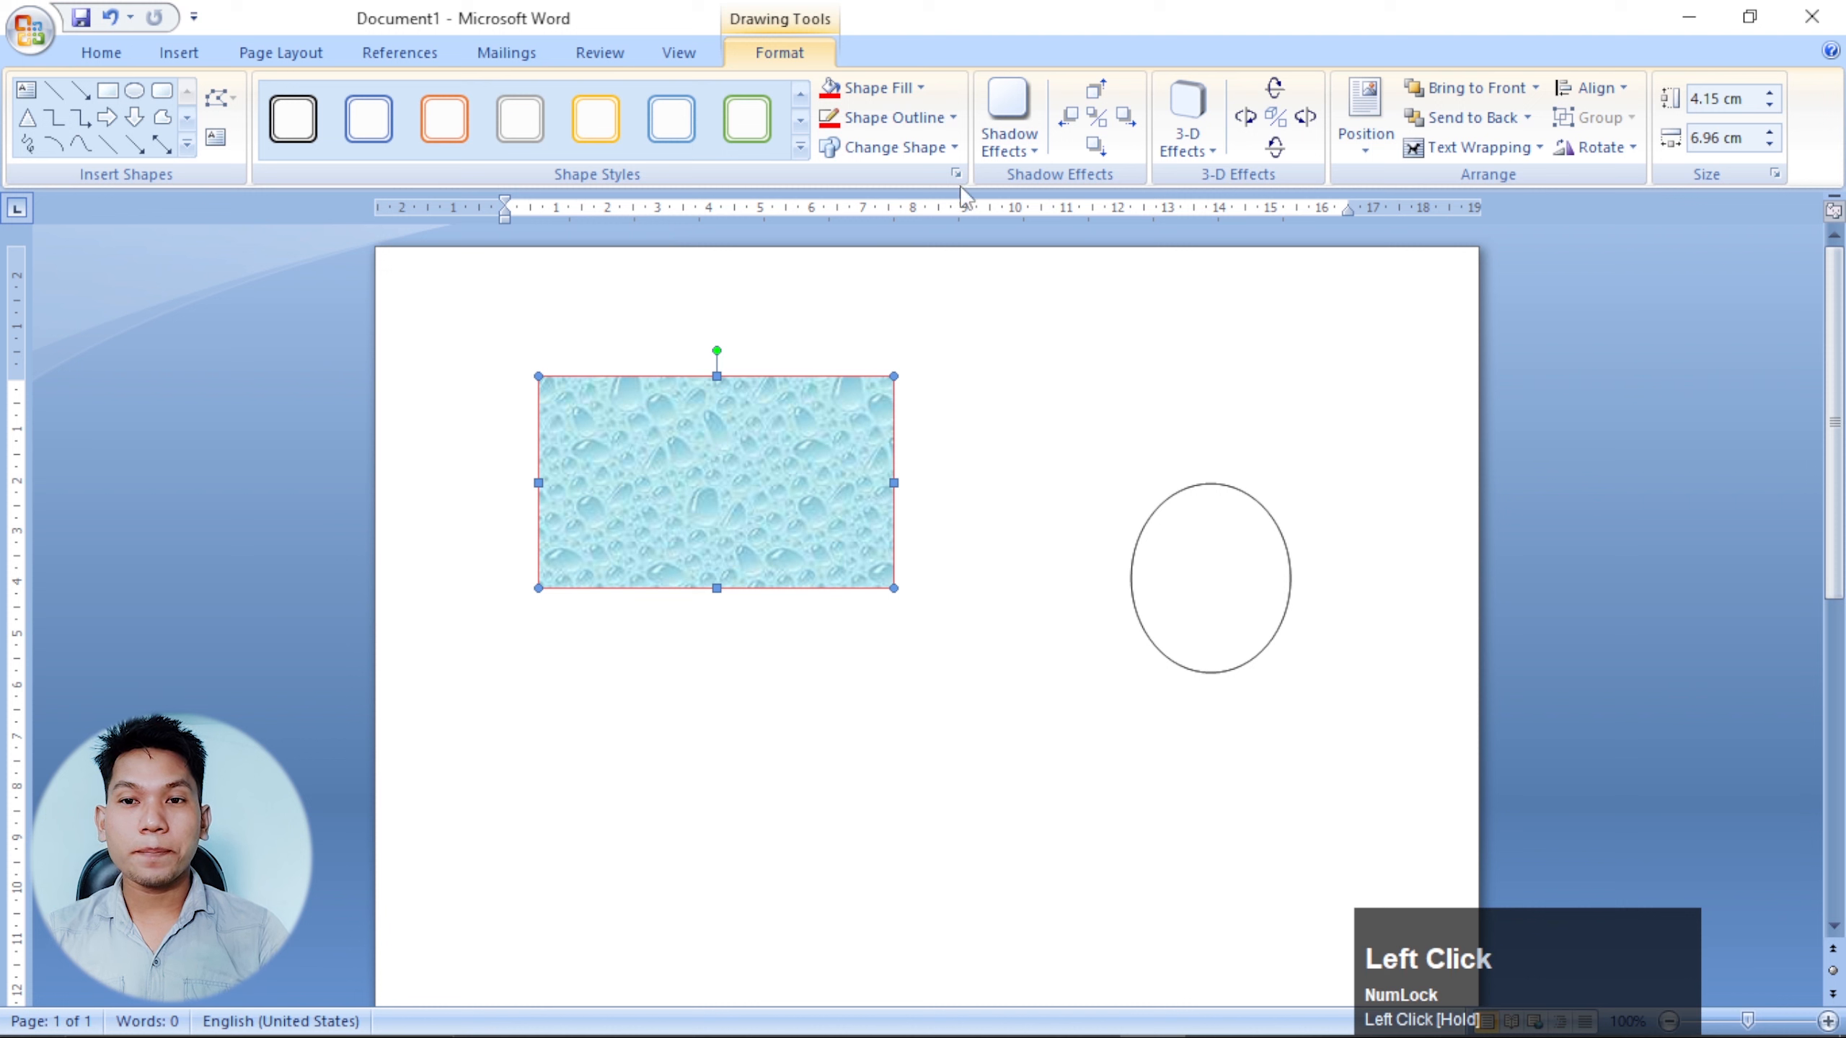
Try a drop shadow offset to the upper left of the rectangle, nudge the shadow, and restore No Shadow Effect.
{"action": "left_click", "coordinate": [1034, 153]}
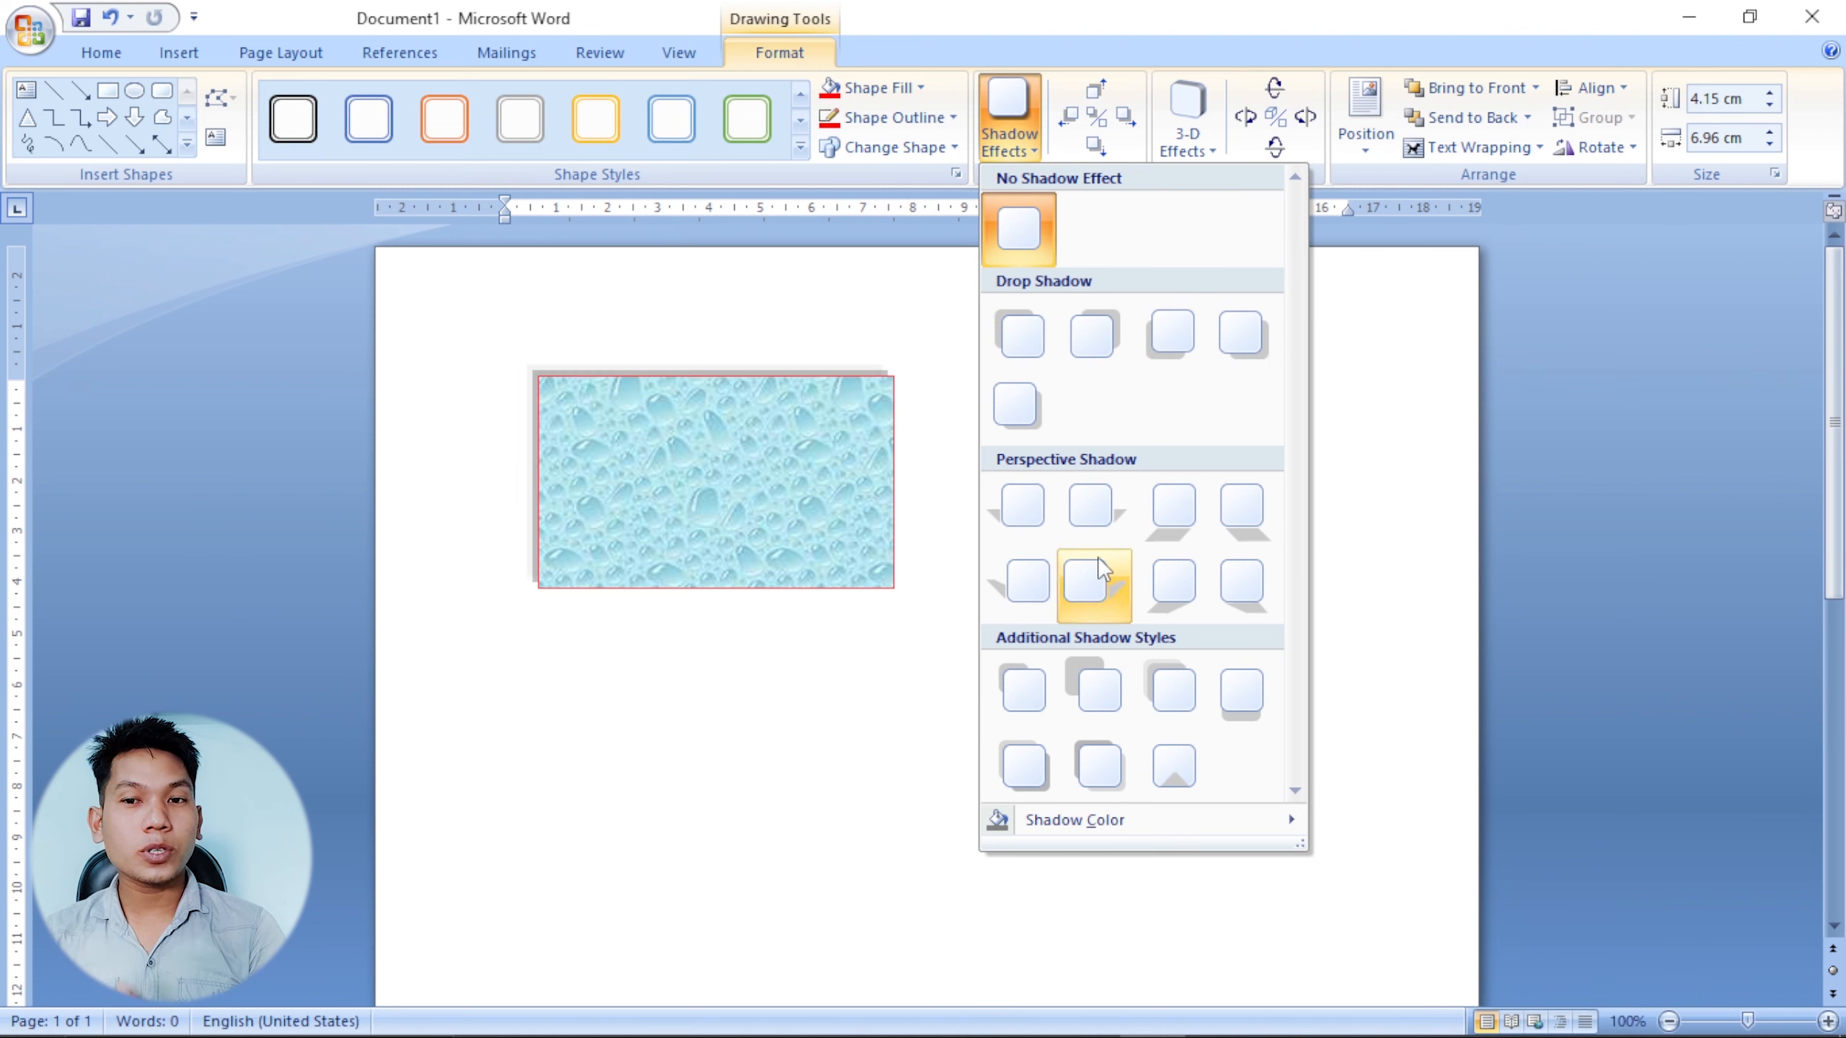
{"action": "left_click", "coordinate": [1019, 333]}
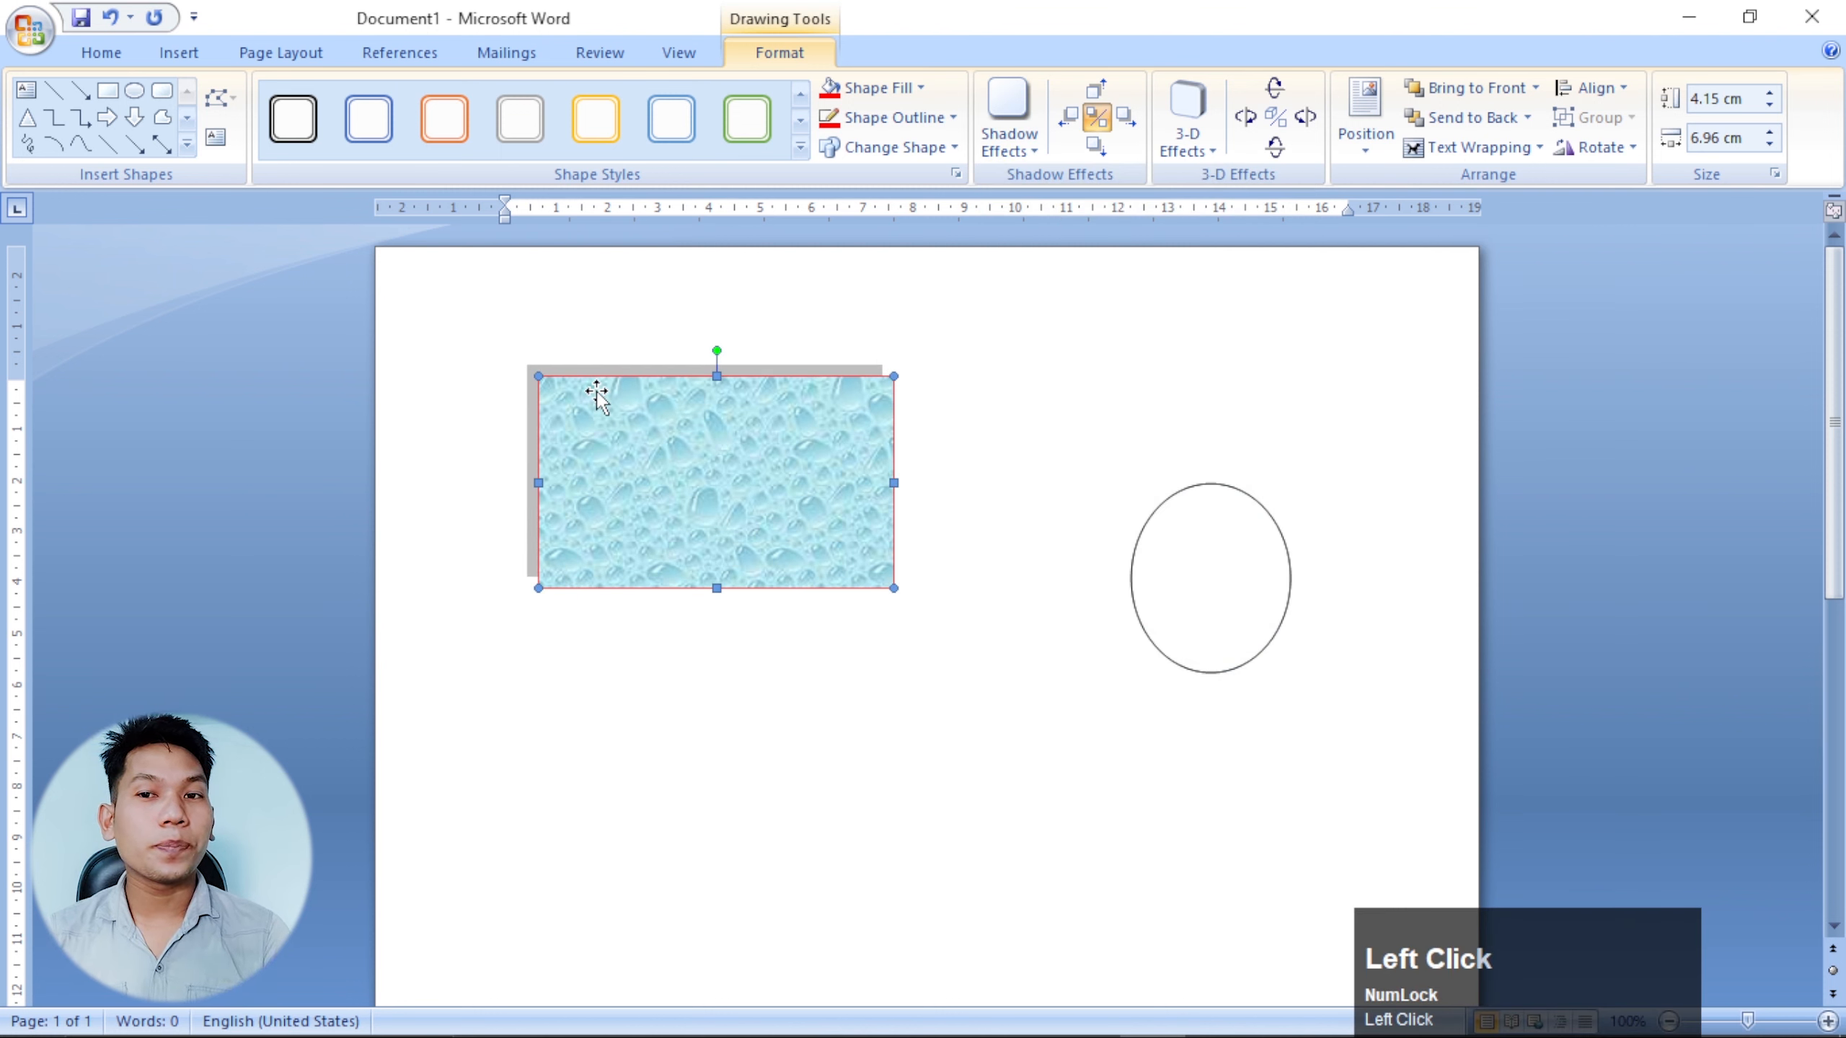
{"action": "left_click", "coordinate": [1009, 116]}
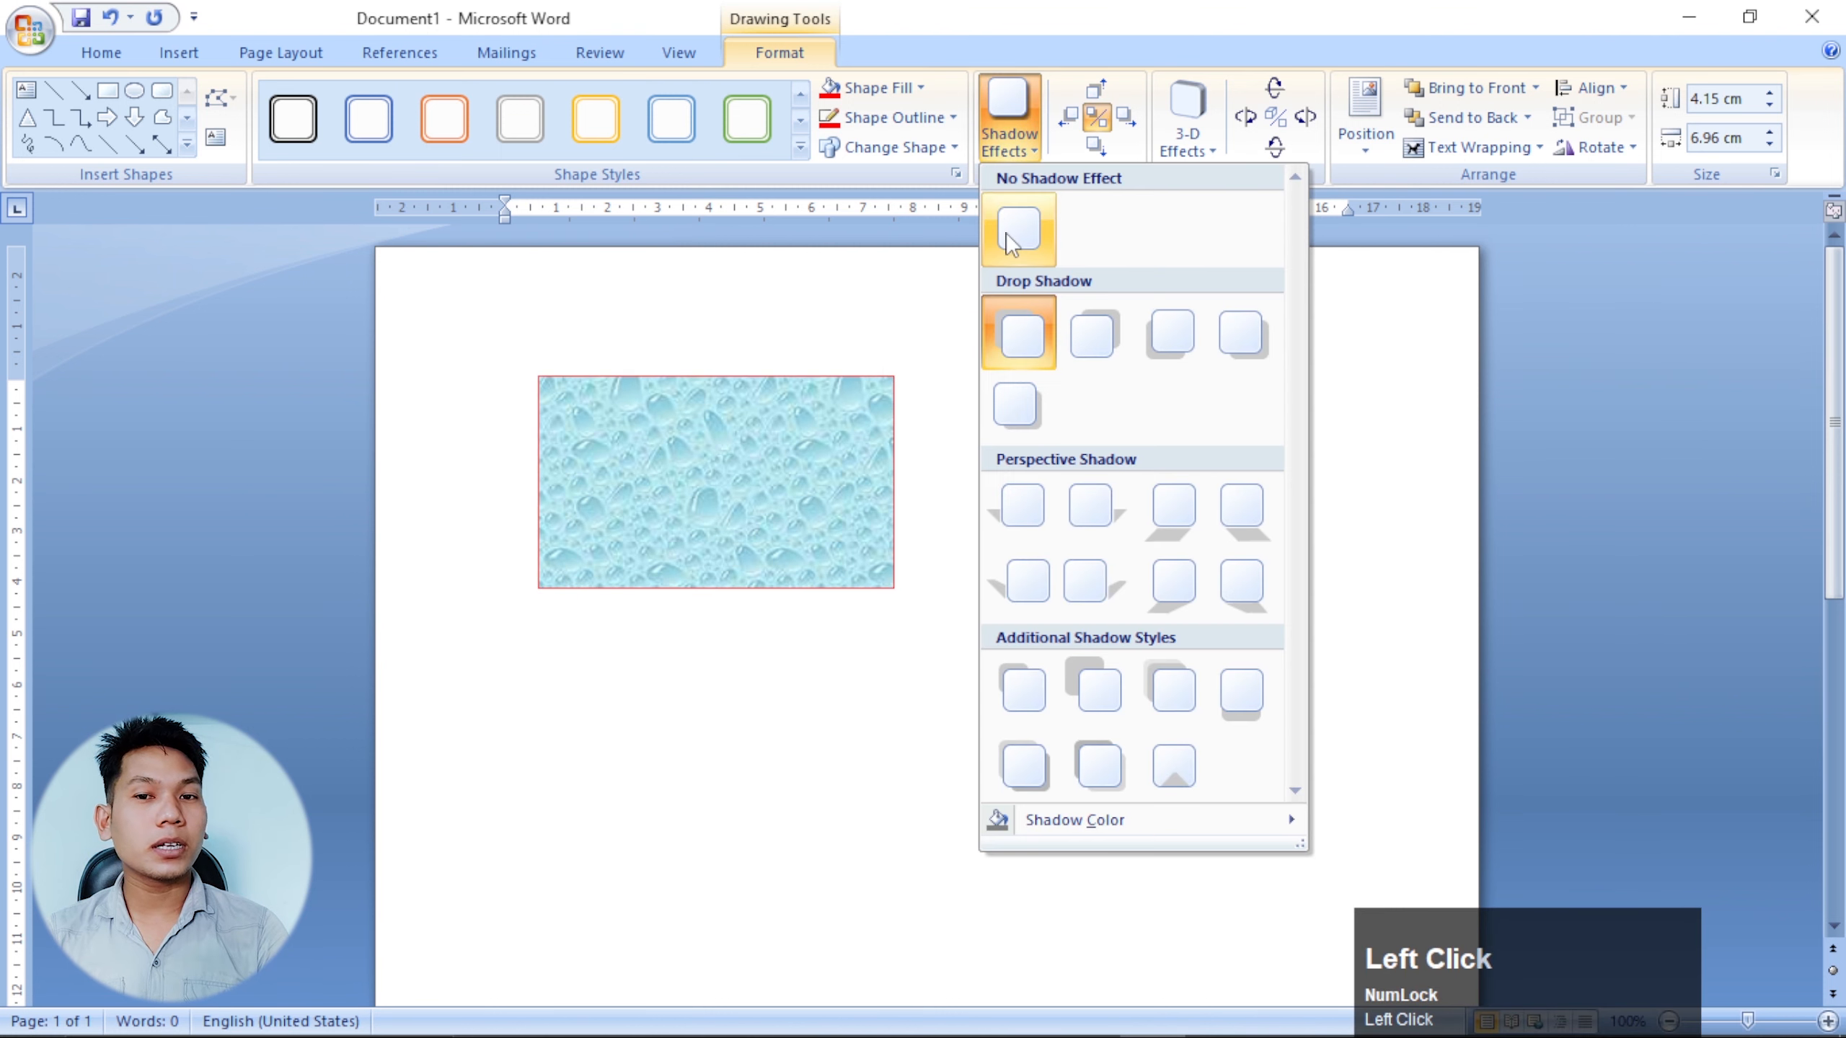
{"action": "left_click", "coordinate": [1008, 240]}
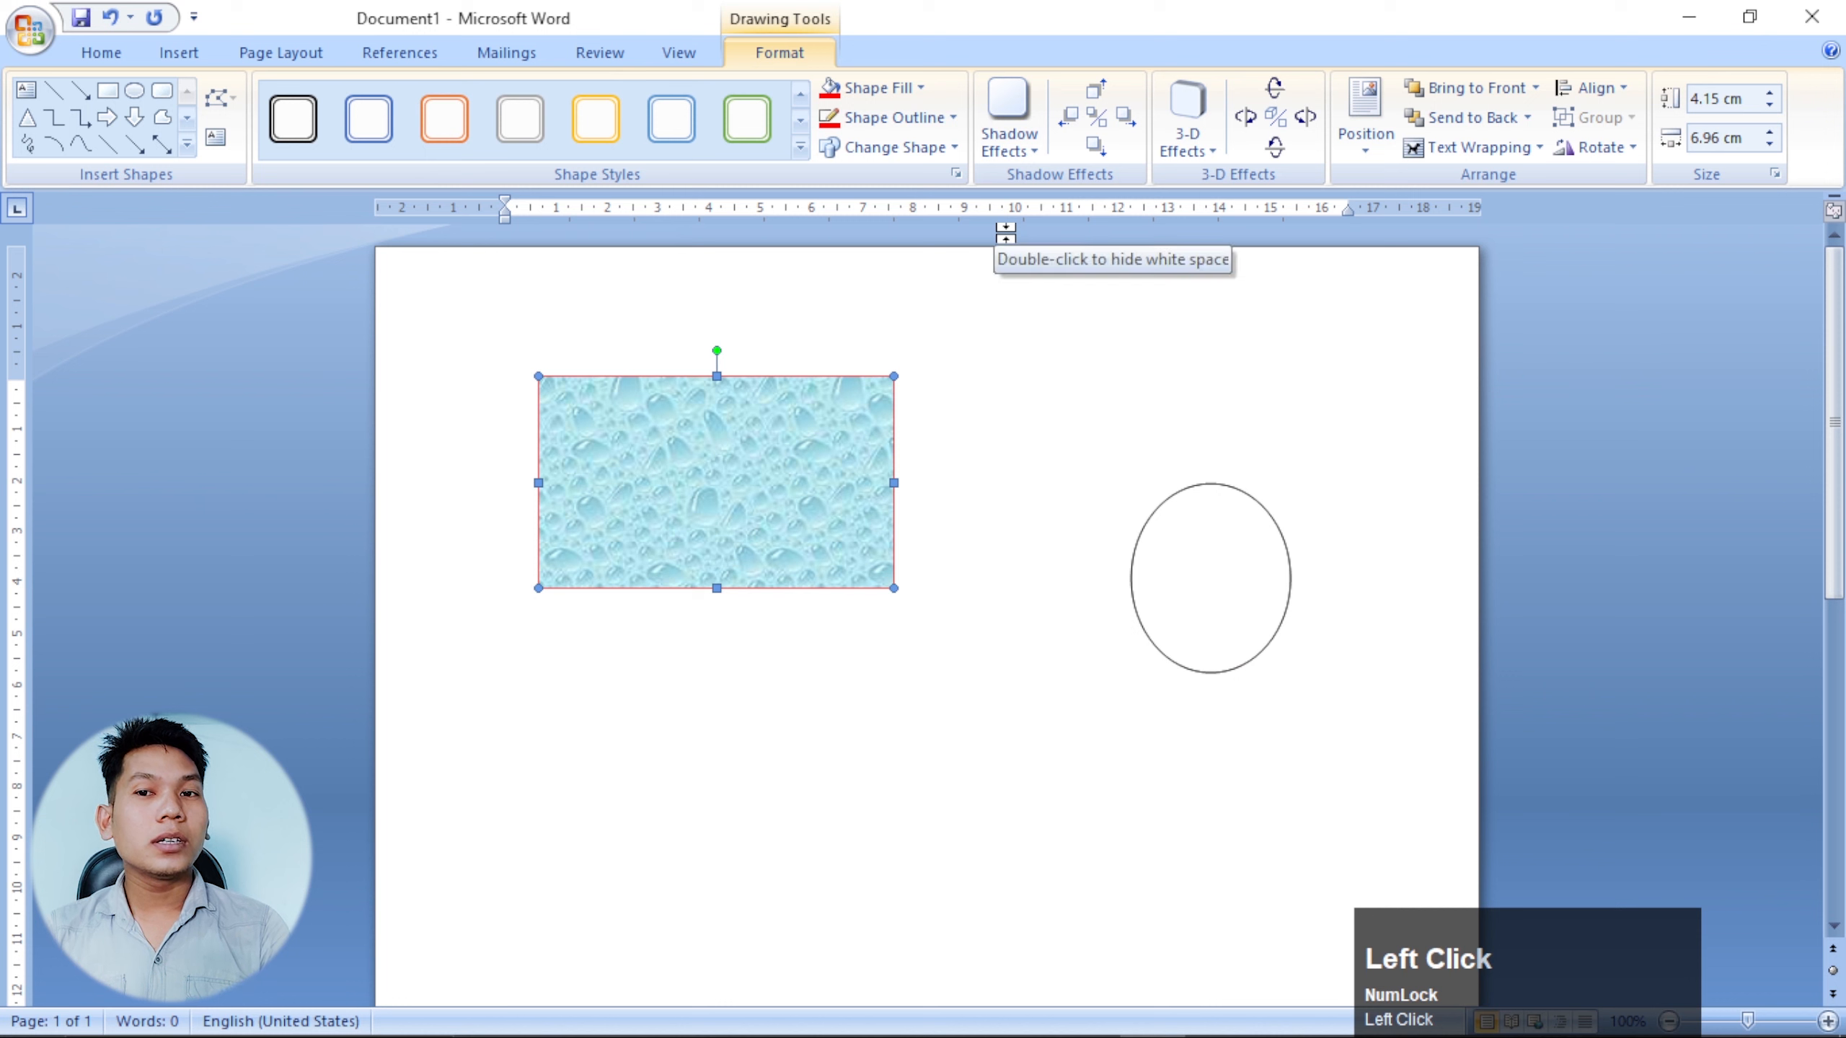
{"action": "left_click", "coordinate": [1069, 115]}
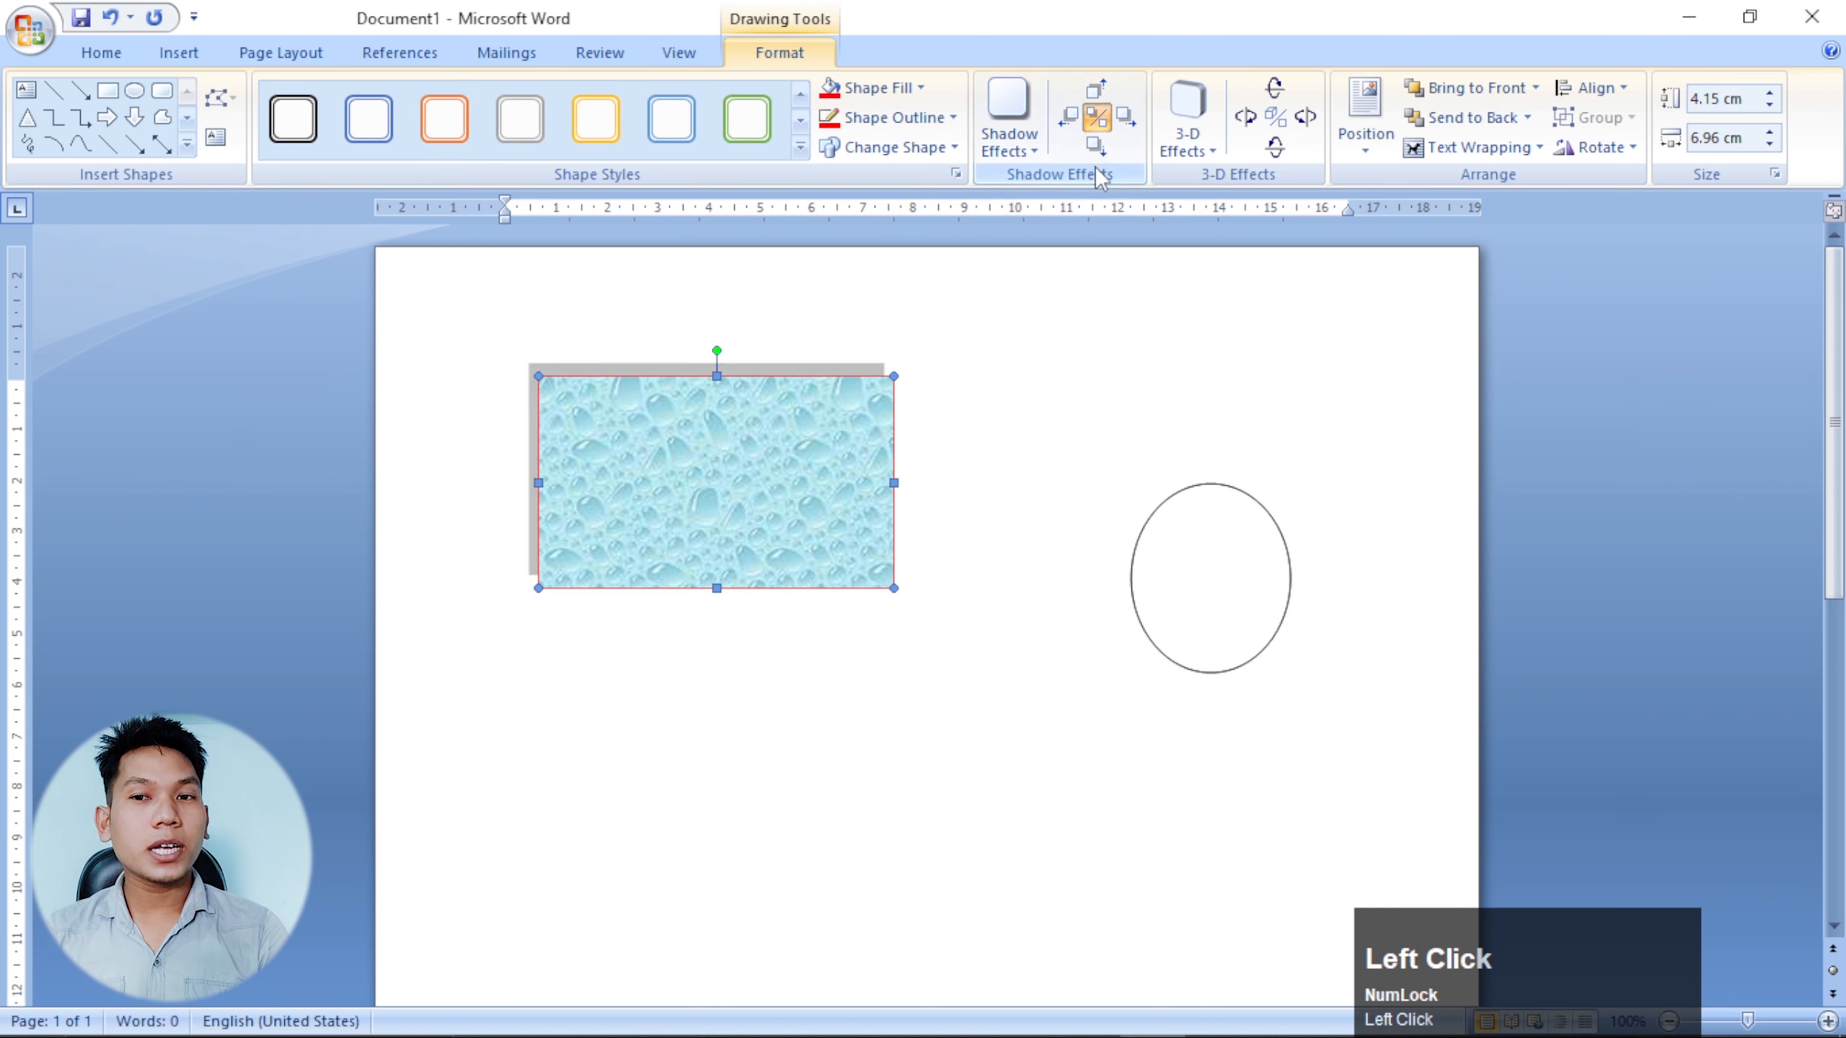
{"action": "left_click", "coordinate": [1008, 116]}
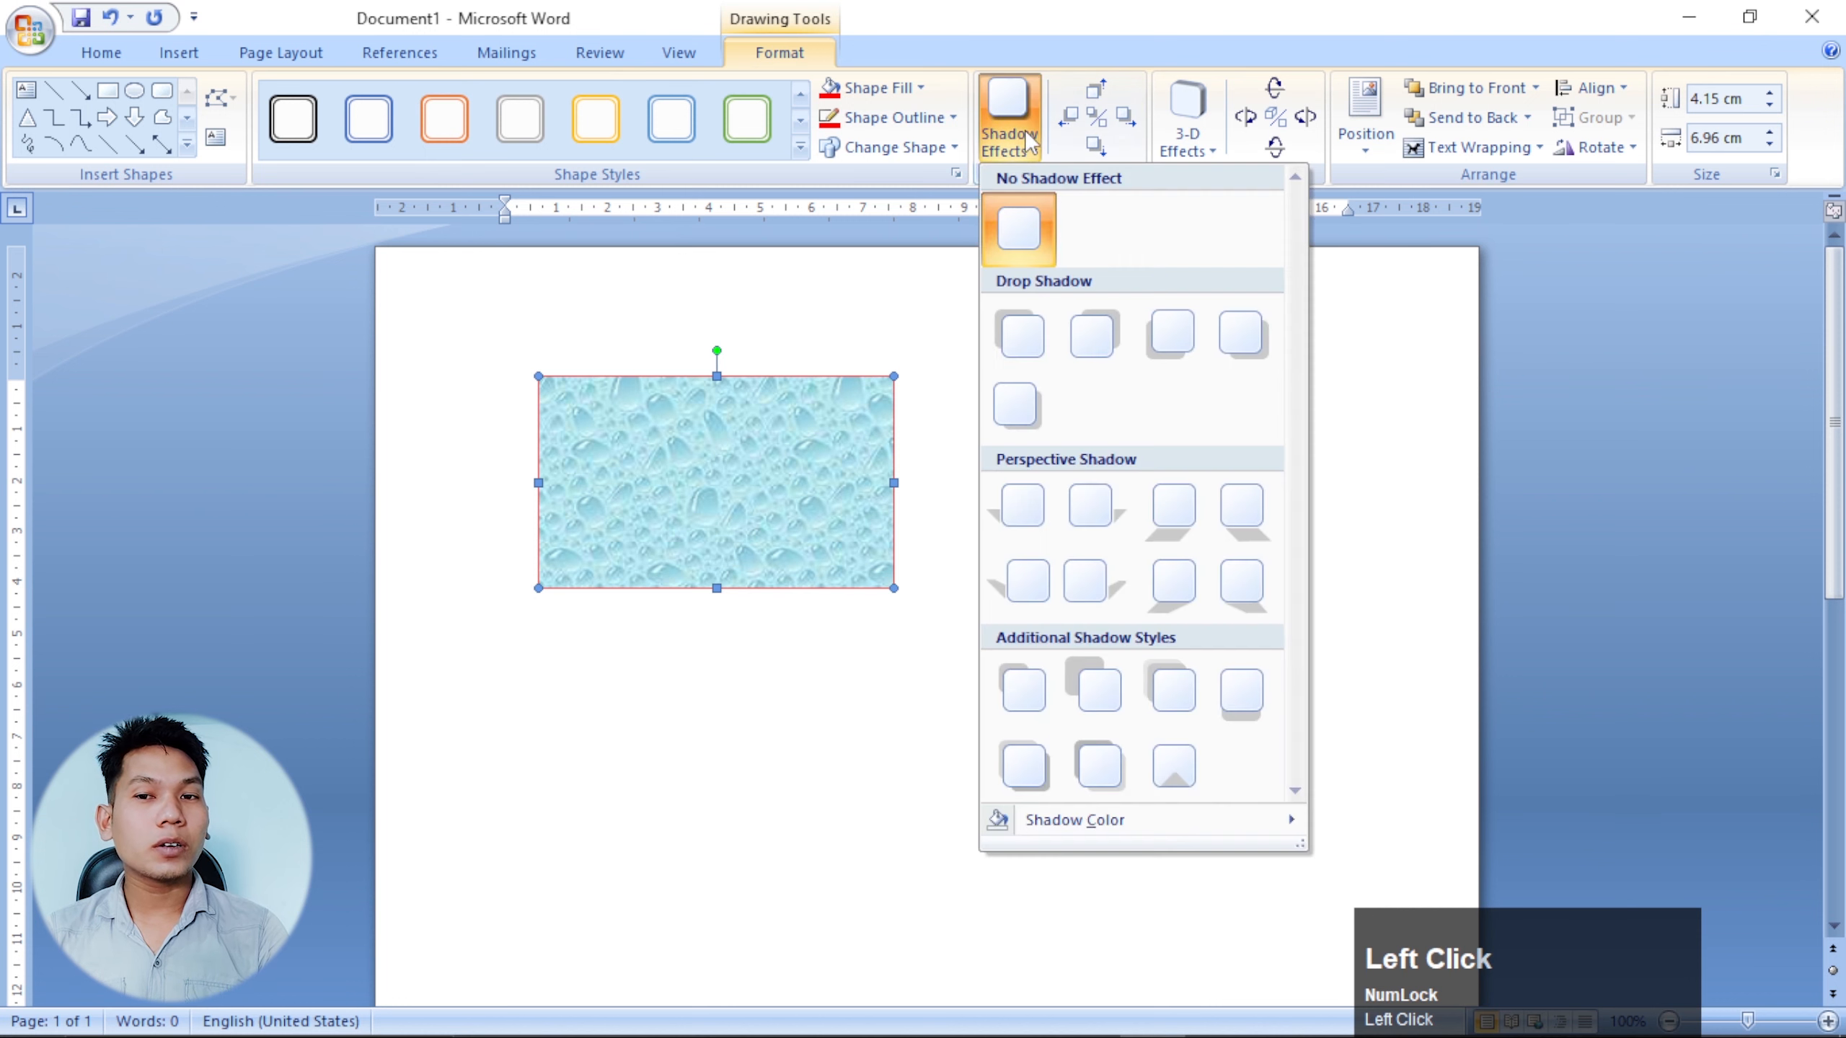
{"action": "left_click", "coordinate": [1031, 231]}
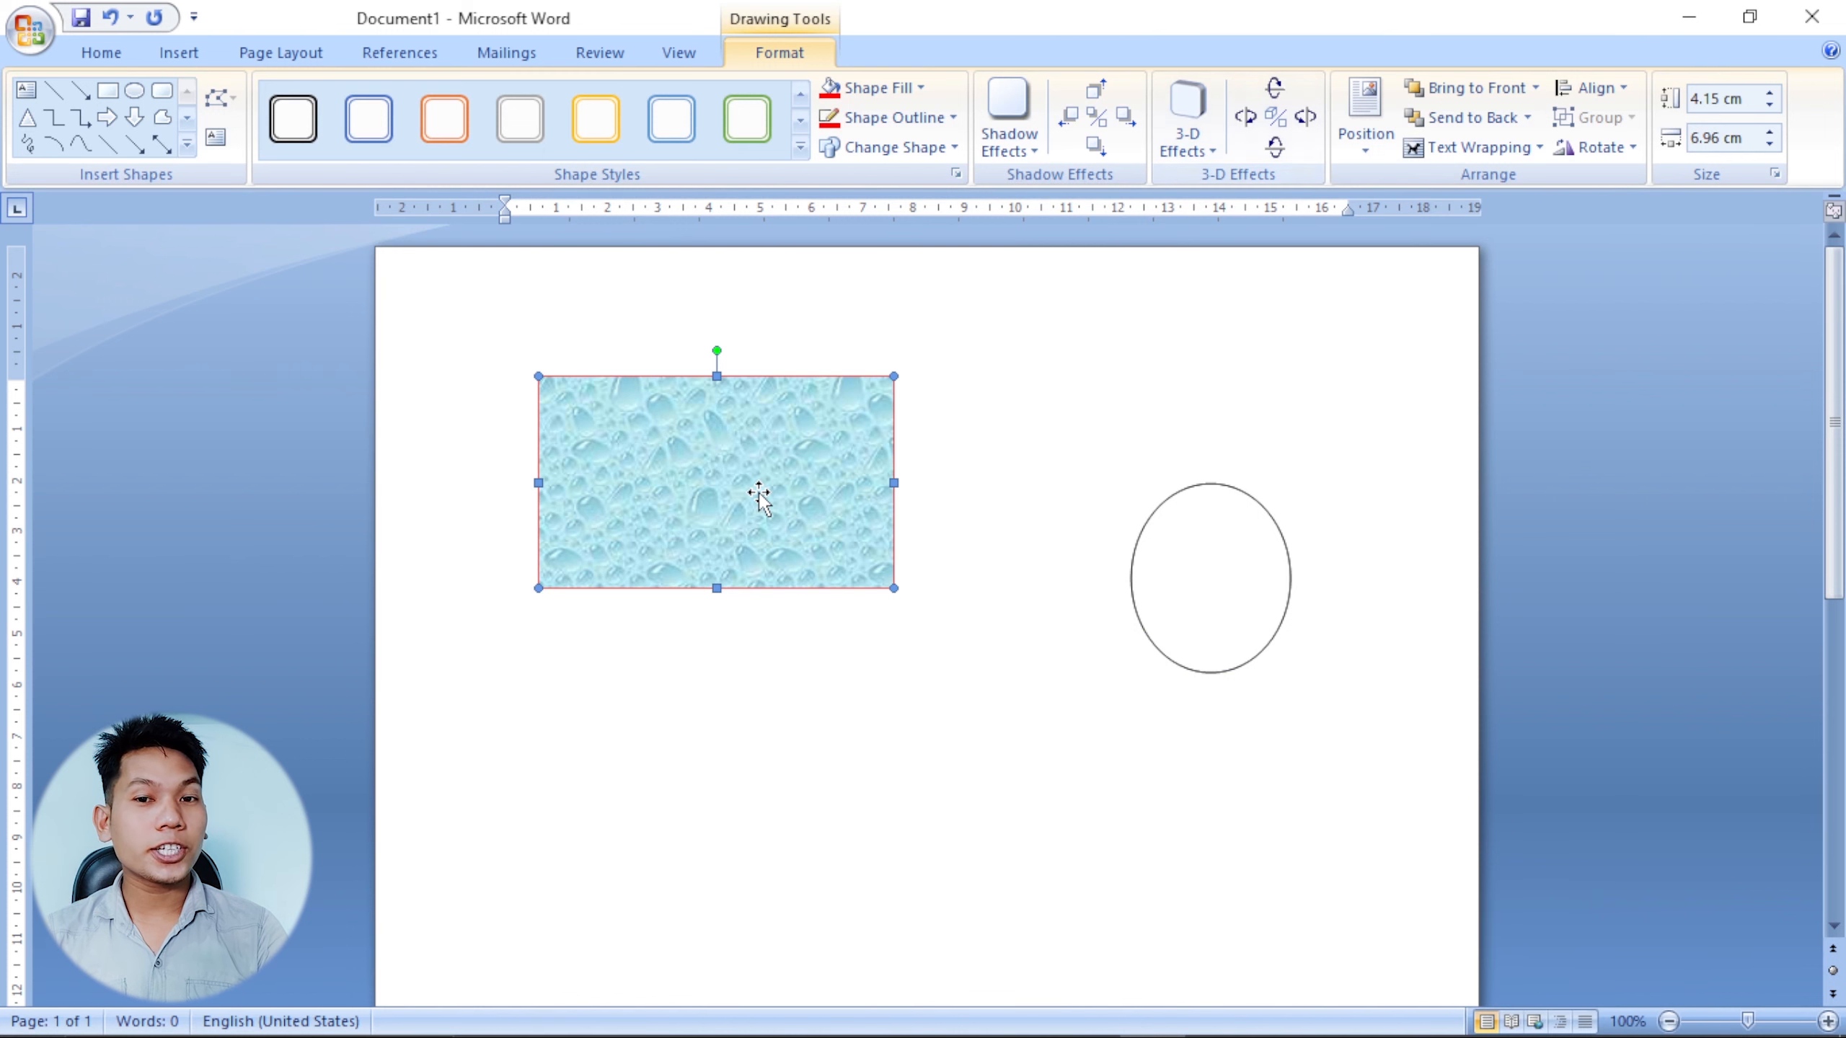
Apply the first second-row Rotate in Perspective 3-D effect to the rectangle and move it down toward the left margin.
{"action": "left_click", "coordinate": [1199, 151]}
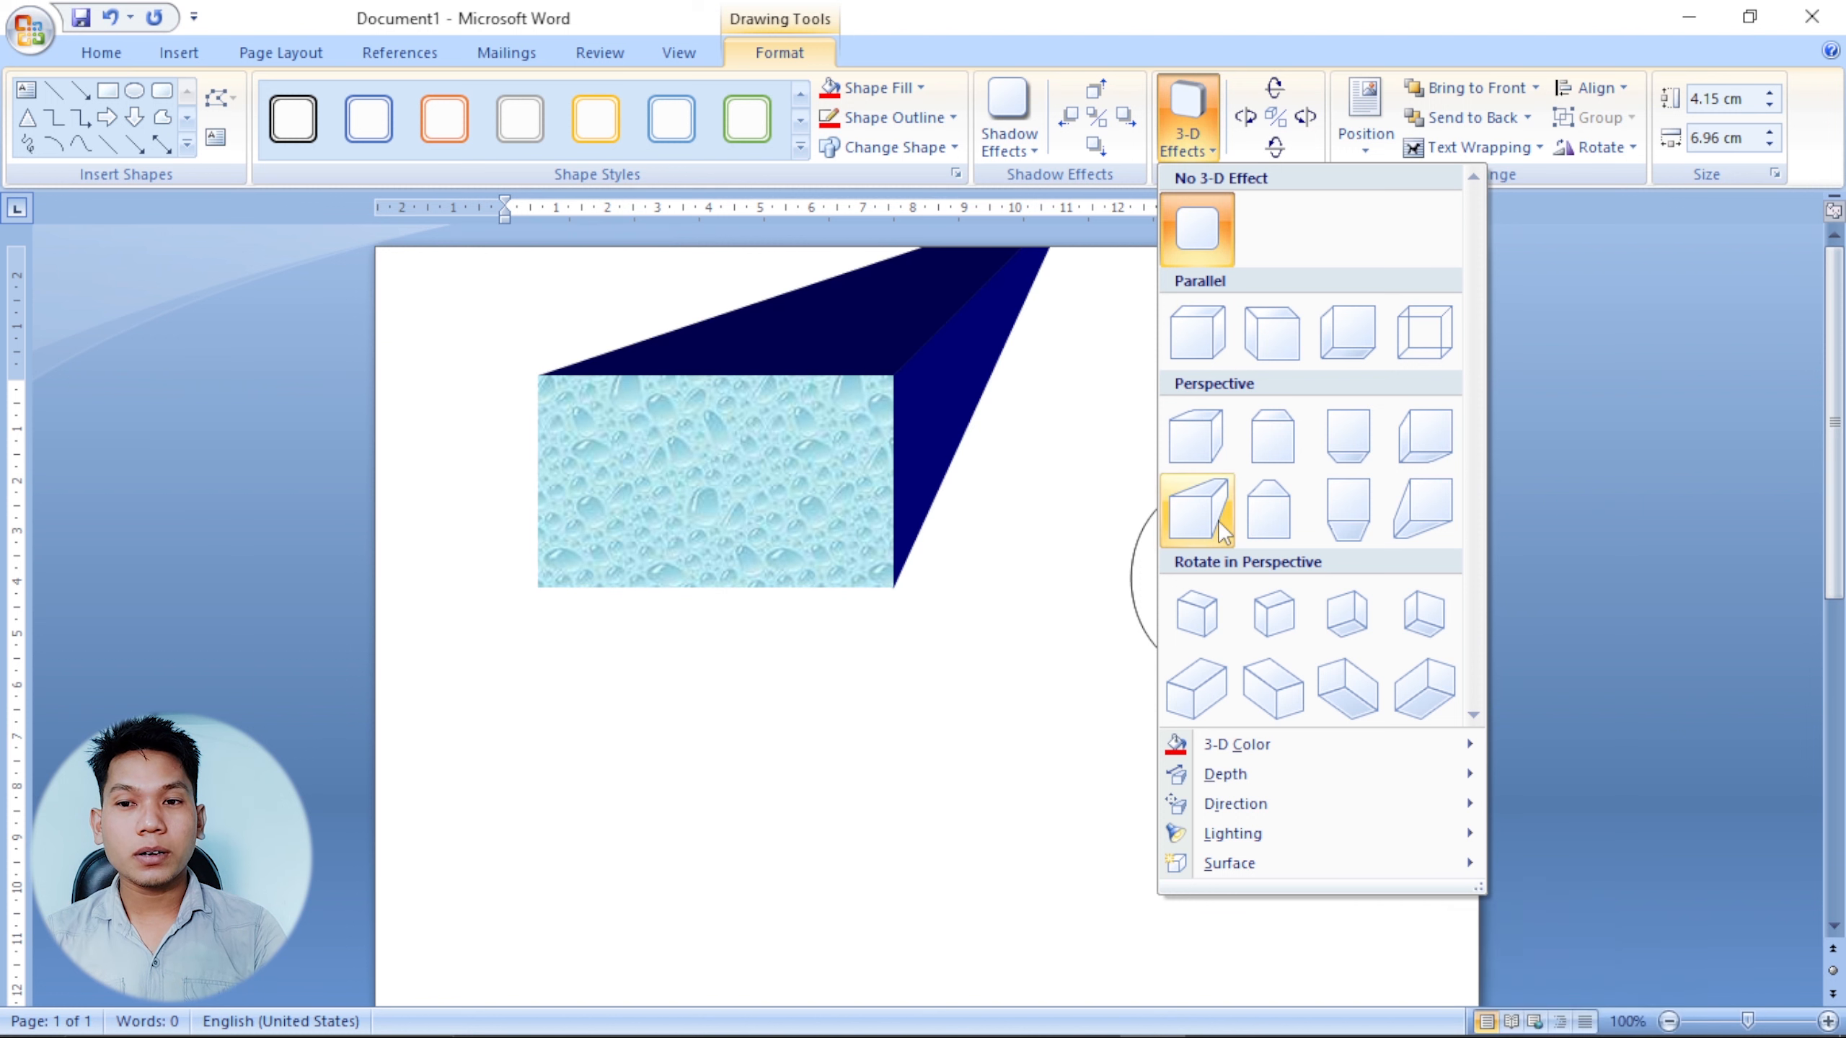
{"action": "left_click", "coordinate": [1196, 687]}
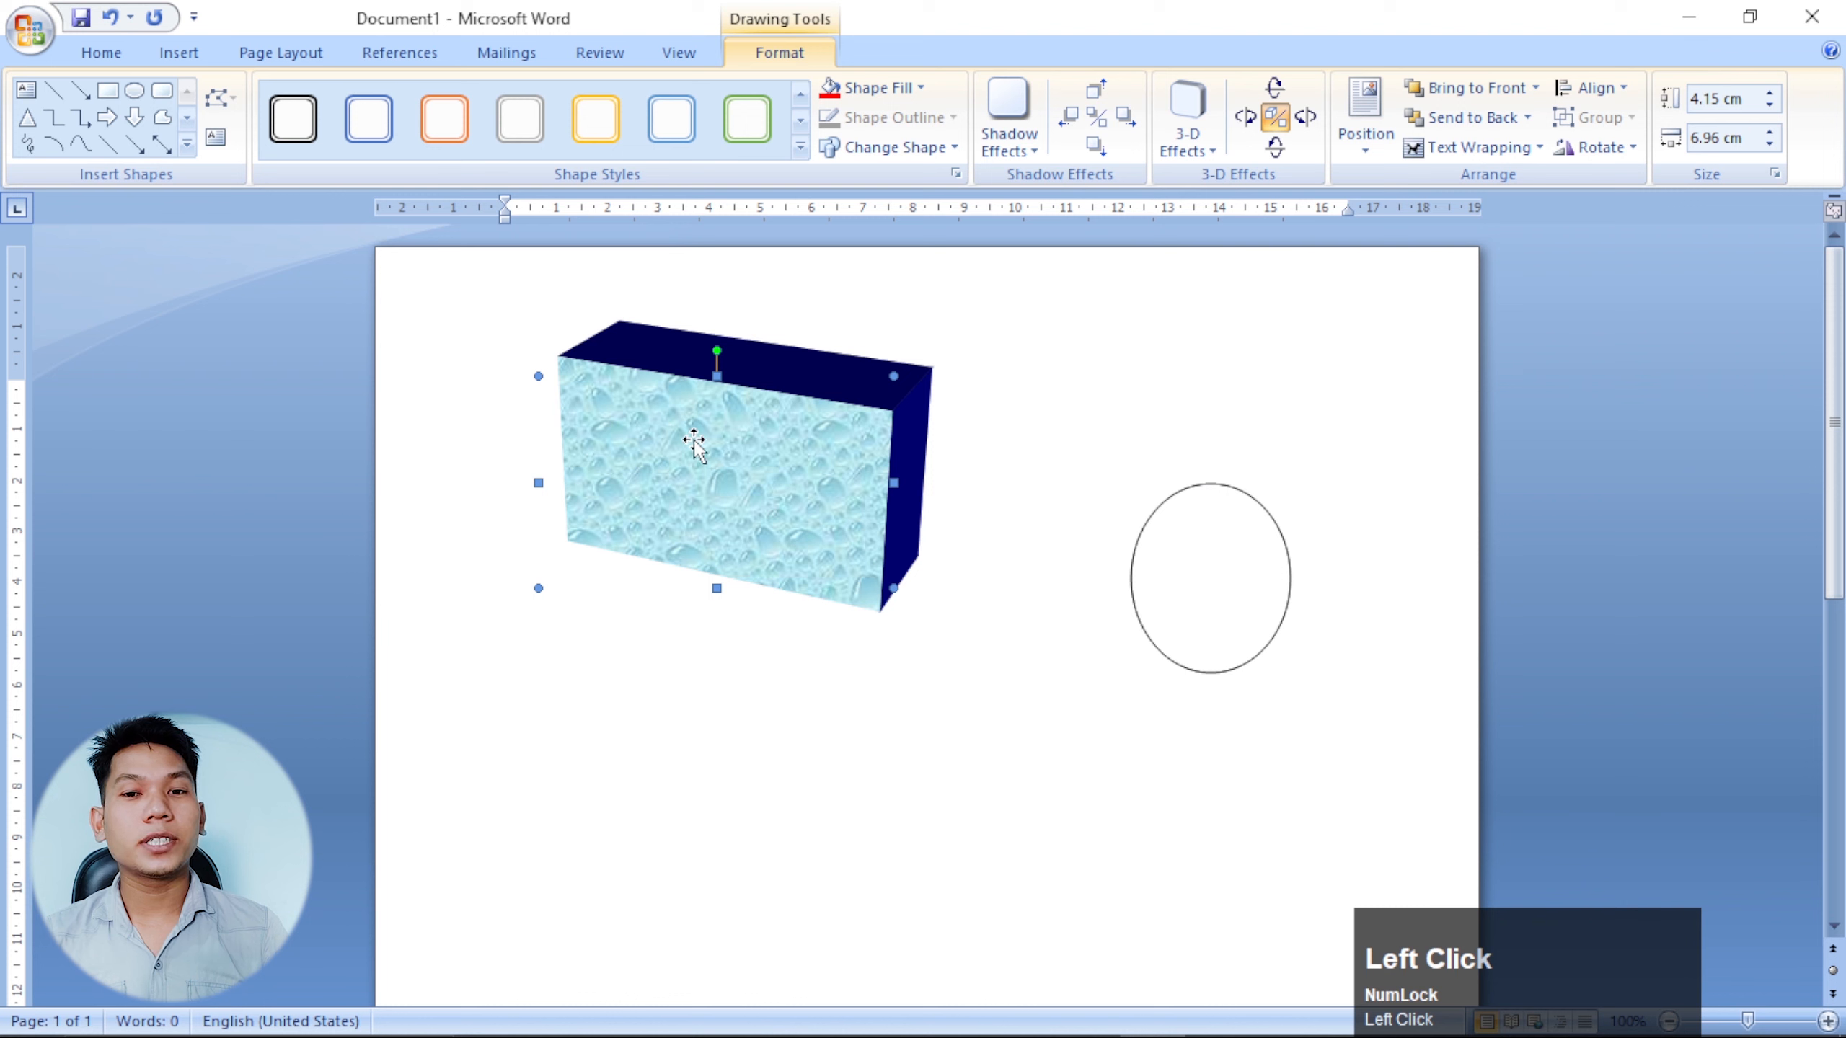
{"action": "left_click_drag", "start_coordinate": [695, 441], "coordinate": [611, 549]}
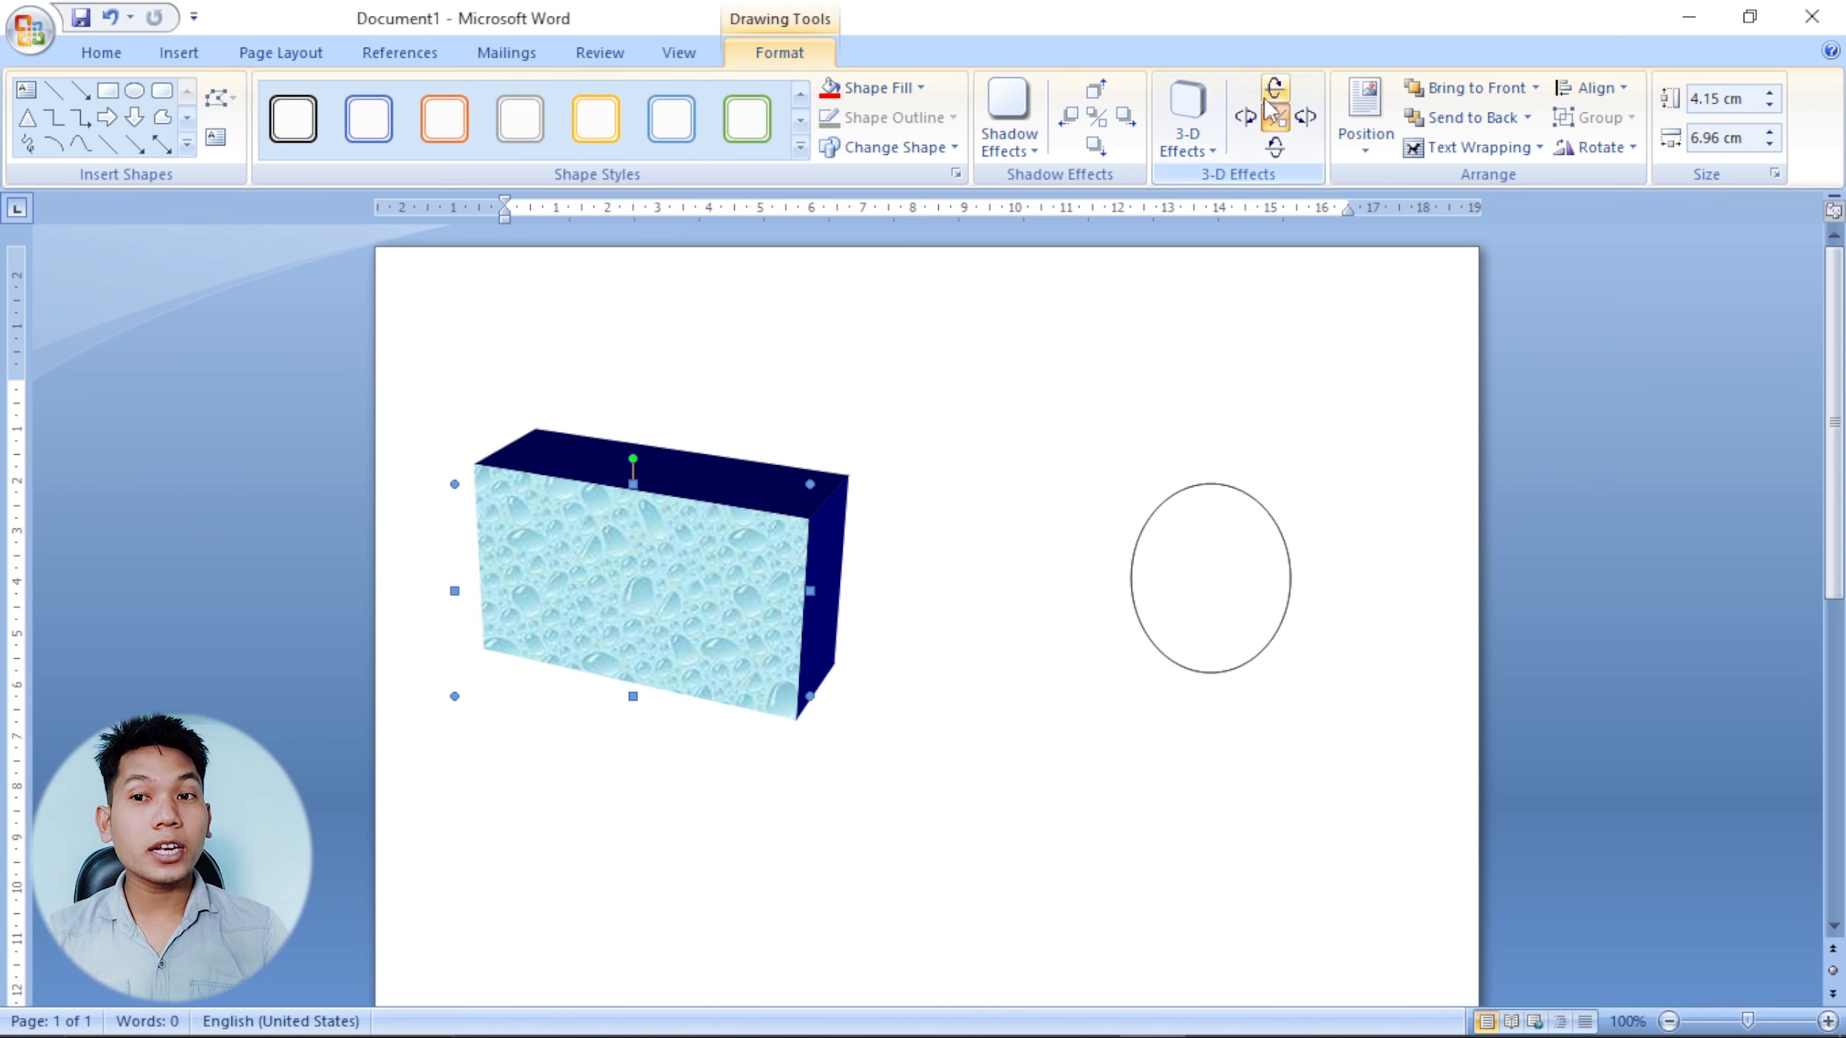
Tilt the 3-D rectangle to the right repeatedly until its left side face shows.
{"action": "left_click", "coordinate": [1308, 120]}
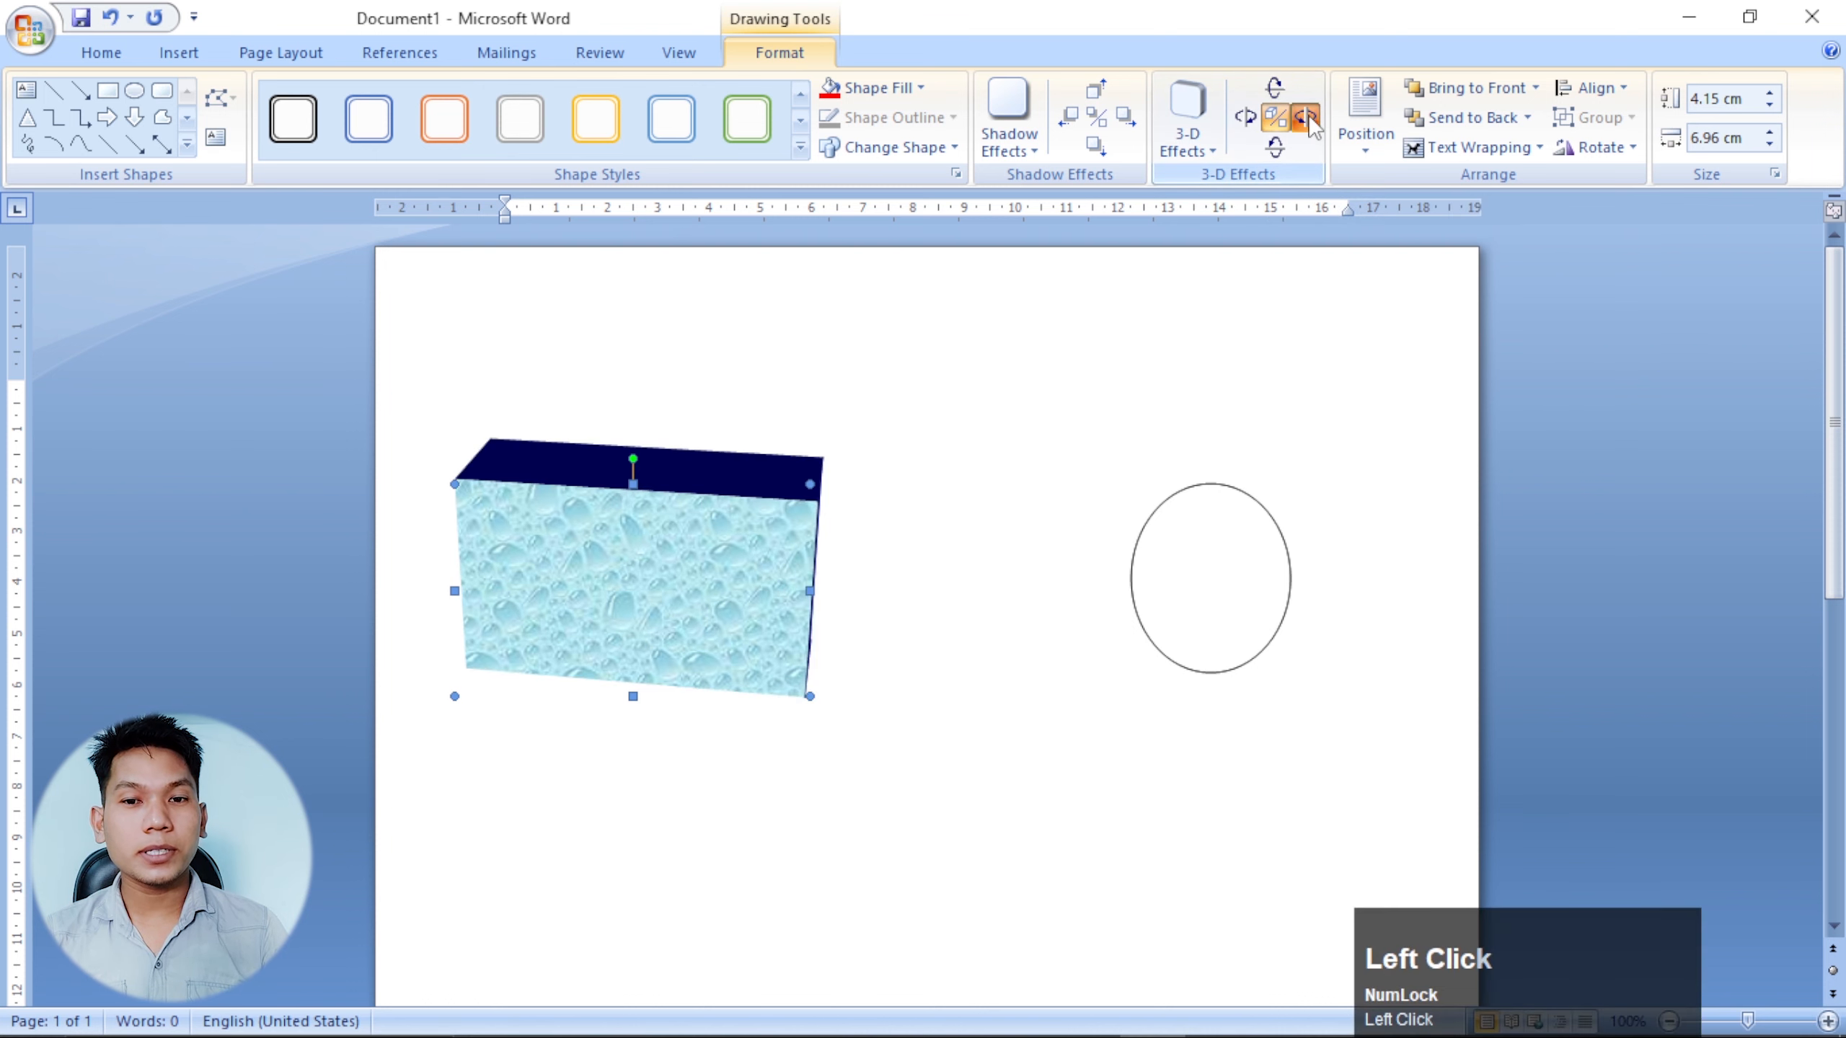
{"action": "left_click", "coordinate": [1308, 119]}
{"action": "left_click", "coordinate": [1308, 119]}
{"action": "left_click", "coordinate": [1309, 119]}
{"action": "left_click", "coordinate": [1308, 119]}
{"action": "left_click", "coordinate": [1308, 119]}
{"action": "left_click", "coordinate": [1308, 119]}
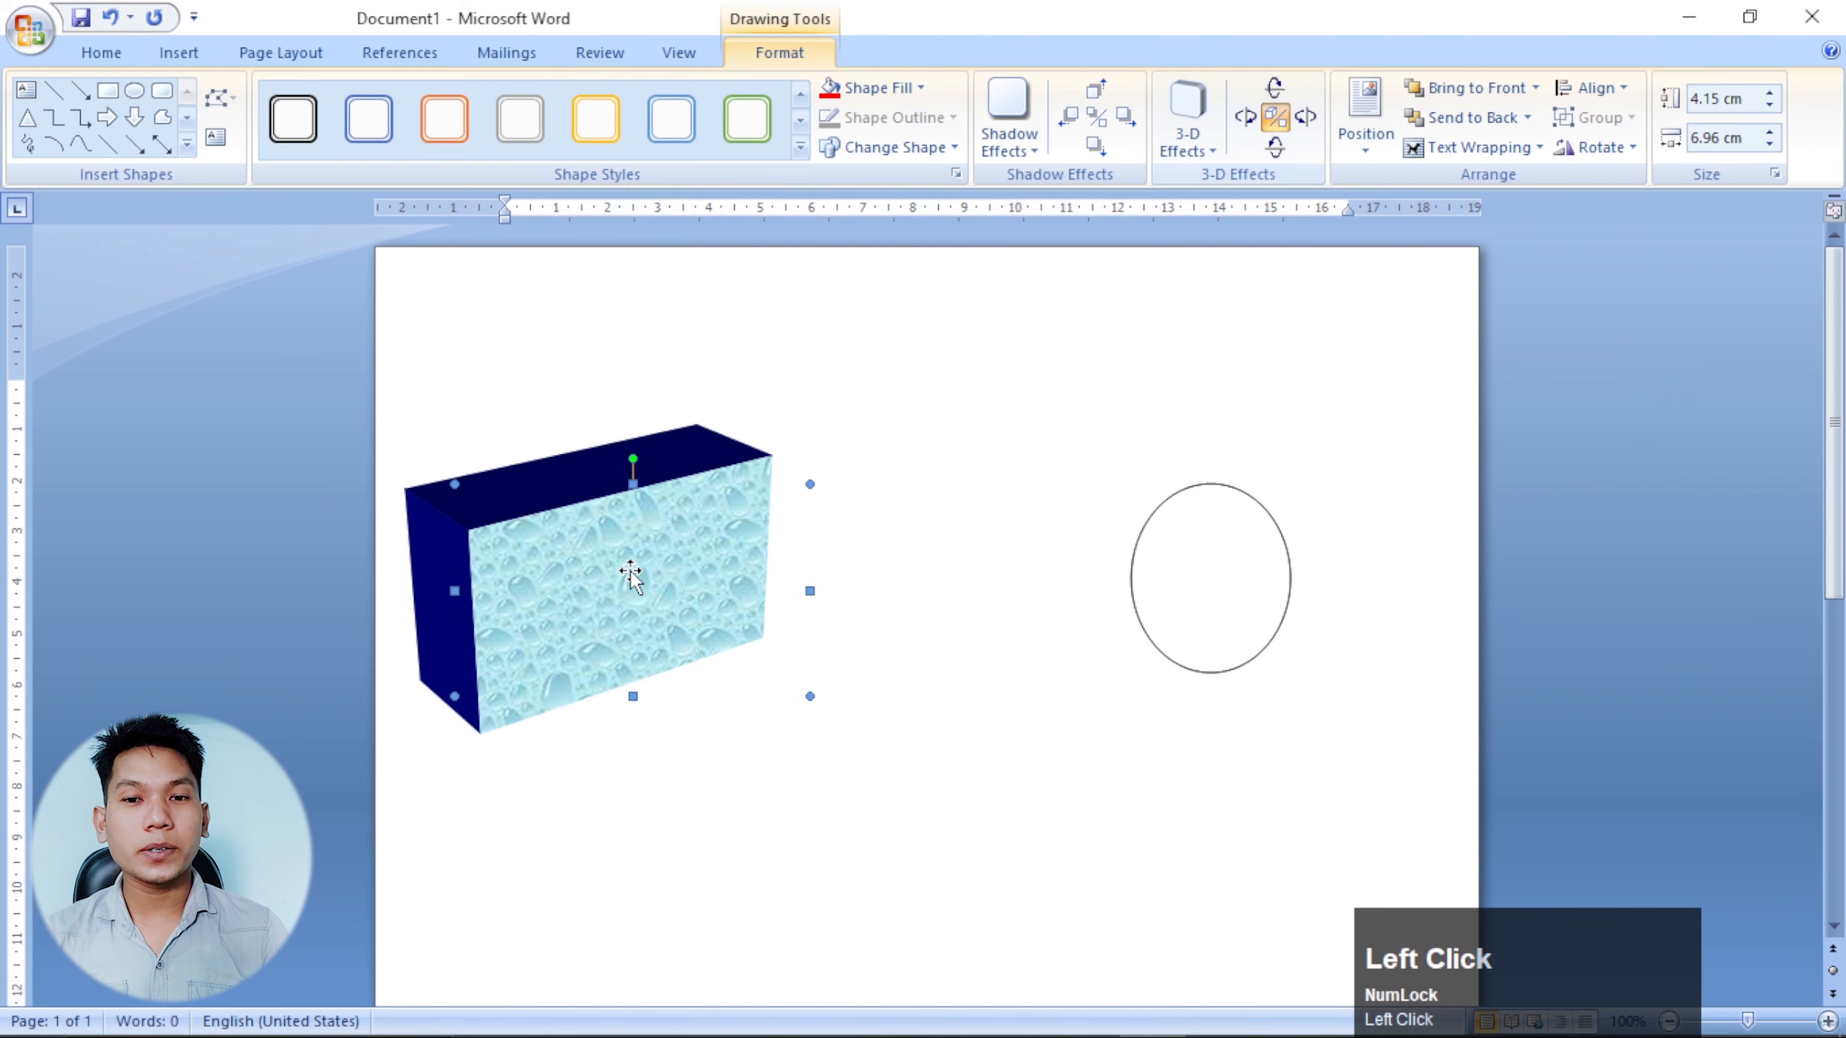
Move the 3-D rectangle toward the page's middle and adjust its tilt up, left, down and right.
{"action": "left_click_drag", "start_coordinate": [631, 575], "coordinate": [818, 571]}
{"action": "left_click", "coordinate": [1274, 87]}
{"action": "left_click", "coordinate": [1275, 87]}
{"action": "left_click", "coordinate": [1275, 87]}
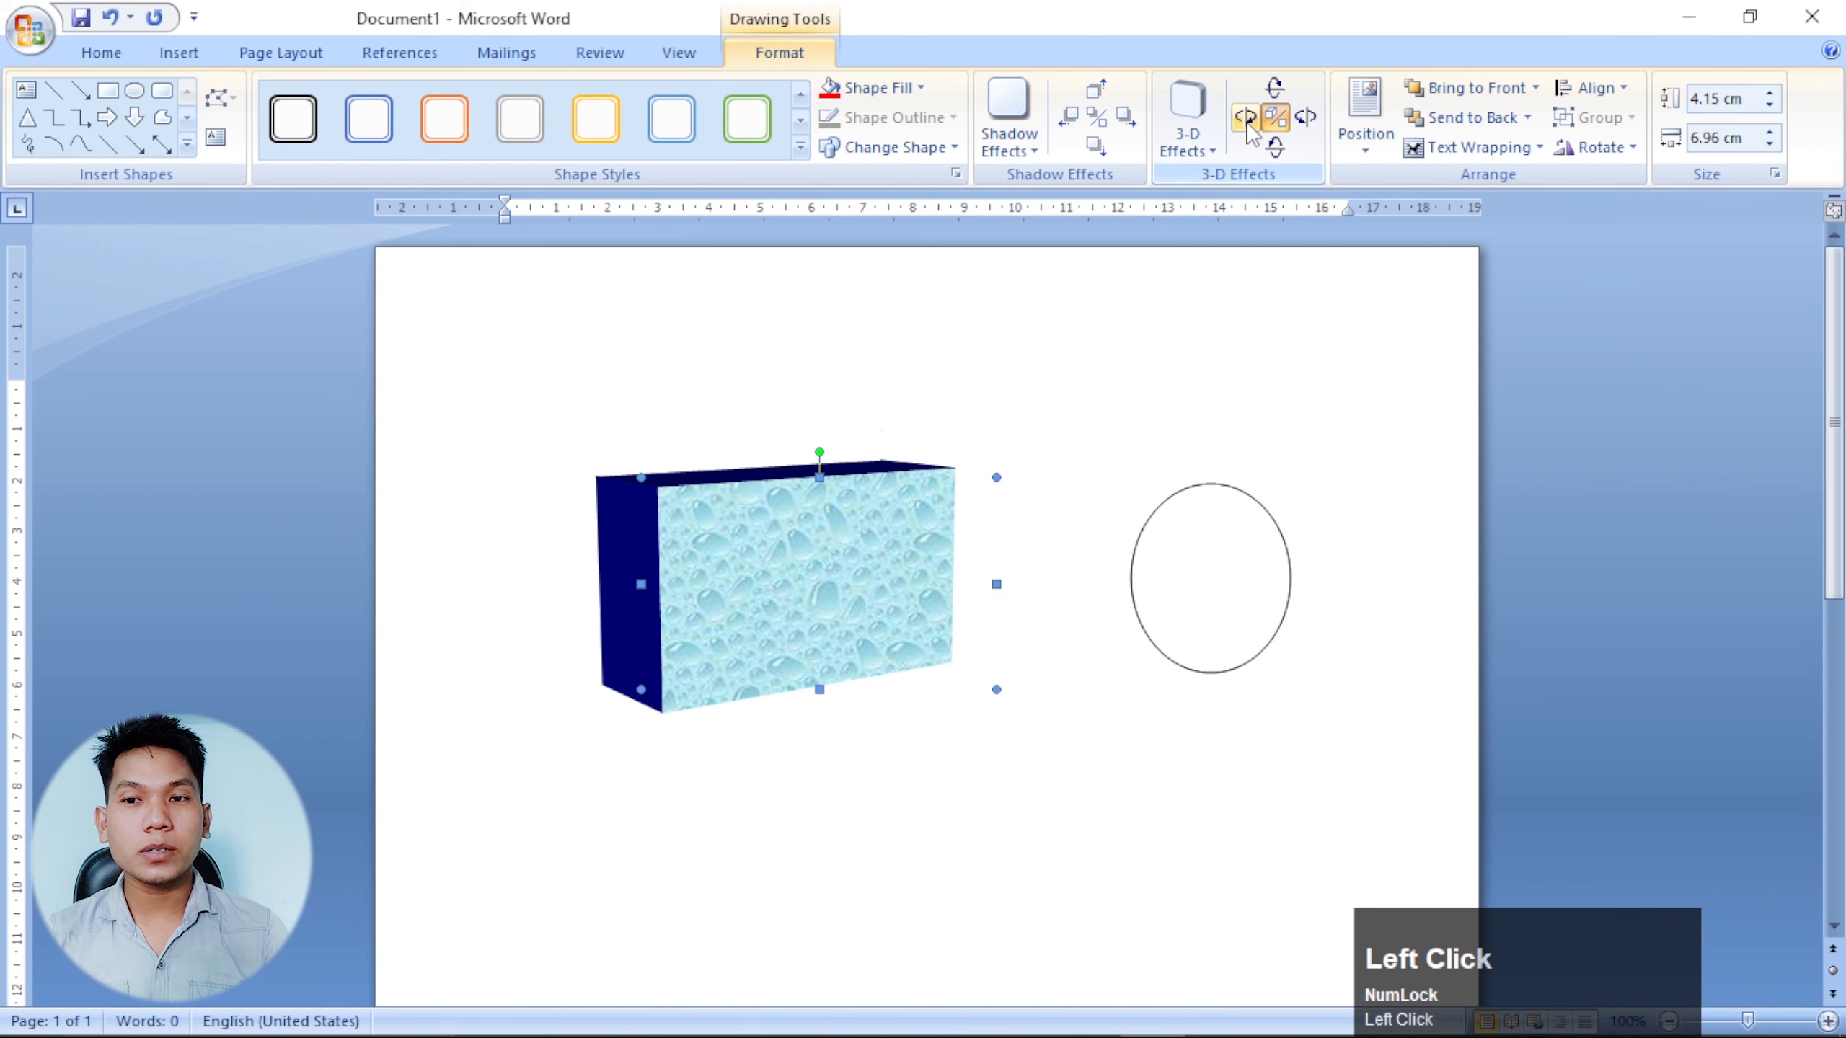
{"action": "left_click", "coordinate": [1248, 121]}
{"action": "left_click", "coordinate": [1248, 122]}
{"action": "left_click", "coordinate": [1275, 148]}
{"action": "left_click", "coordinate": [1275, 148]}
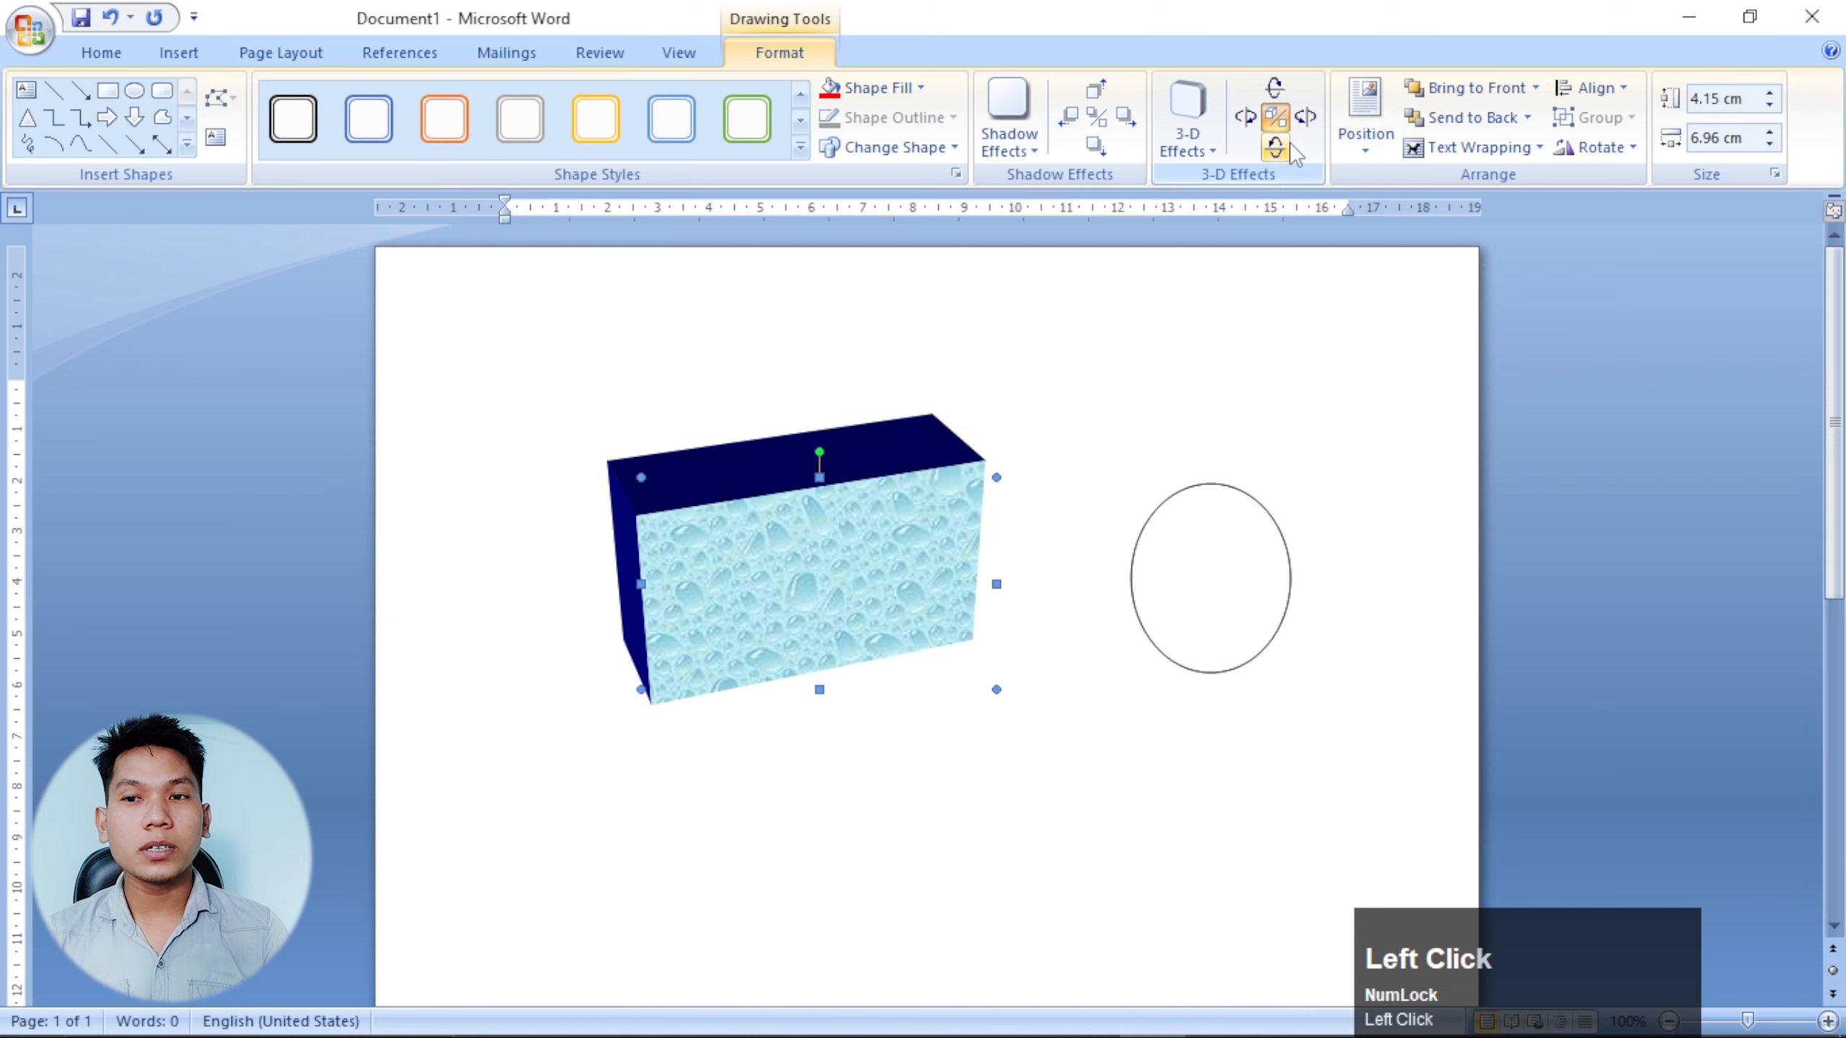
{"action": "left_click", "coordinate": [1305, 122]}
{"action": "left_click", "coordinate": [1305, 122]}
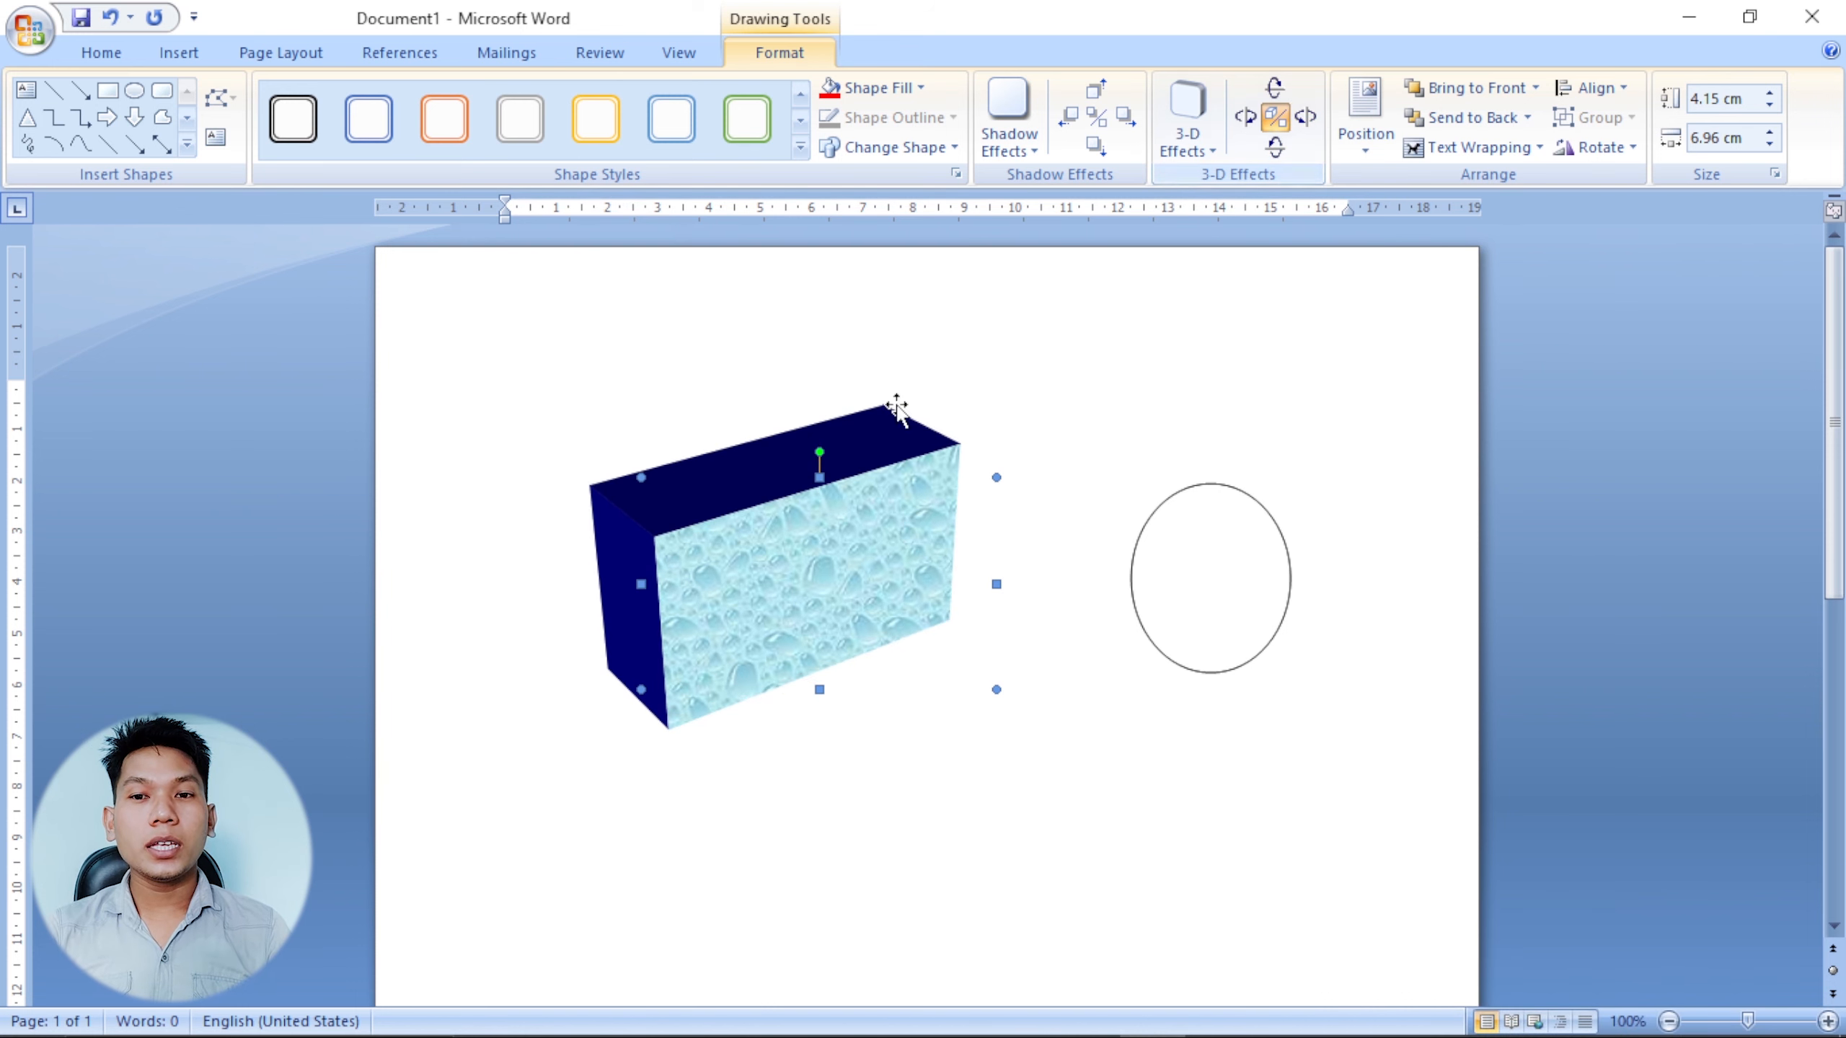
Shrink the 3-D rectangle to about 1.77 by 2.57 cm and position it at the page's top left with square text wrapping.
{"action": "left_click_drag", "start_coordinate": [996, 478], "coordinate": [591, 487]}
{"action": "left_click", "coordinate": [1377, 138]}
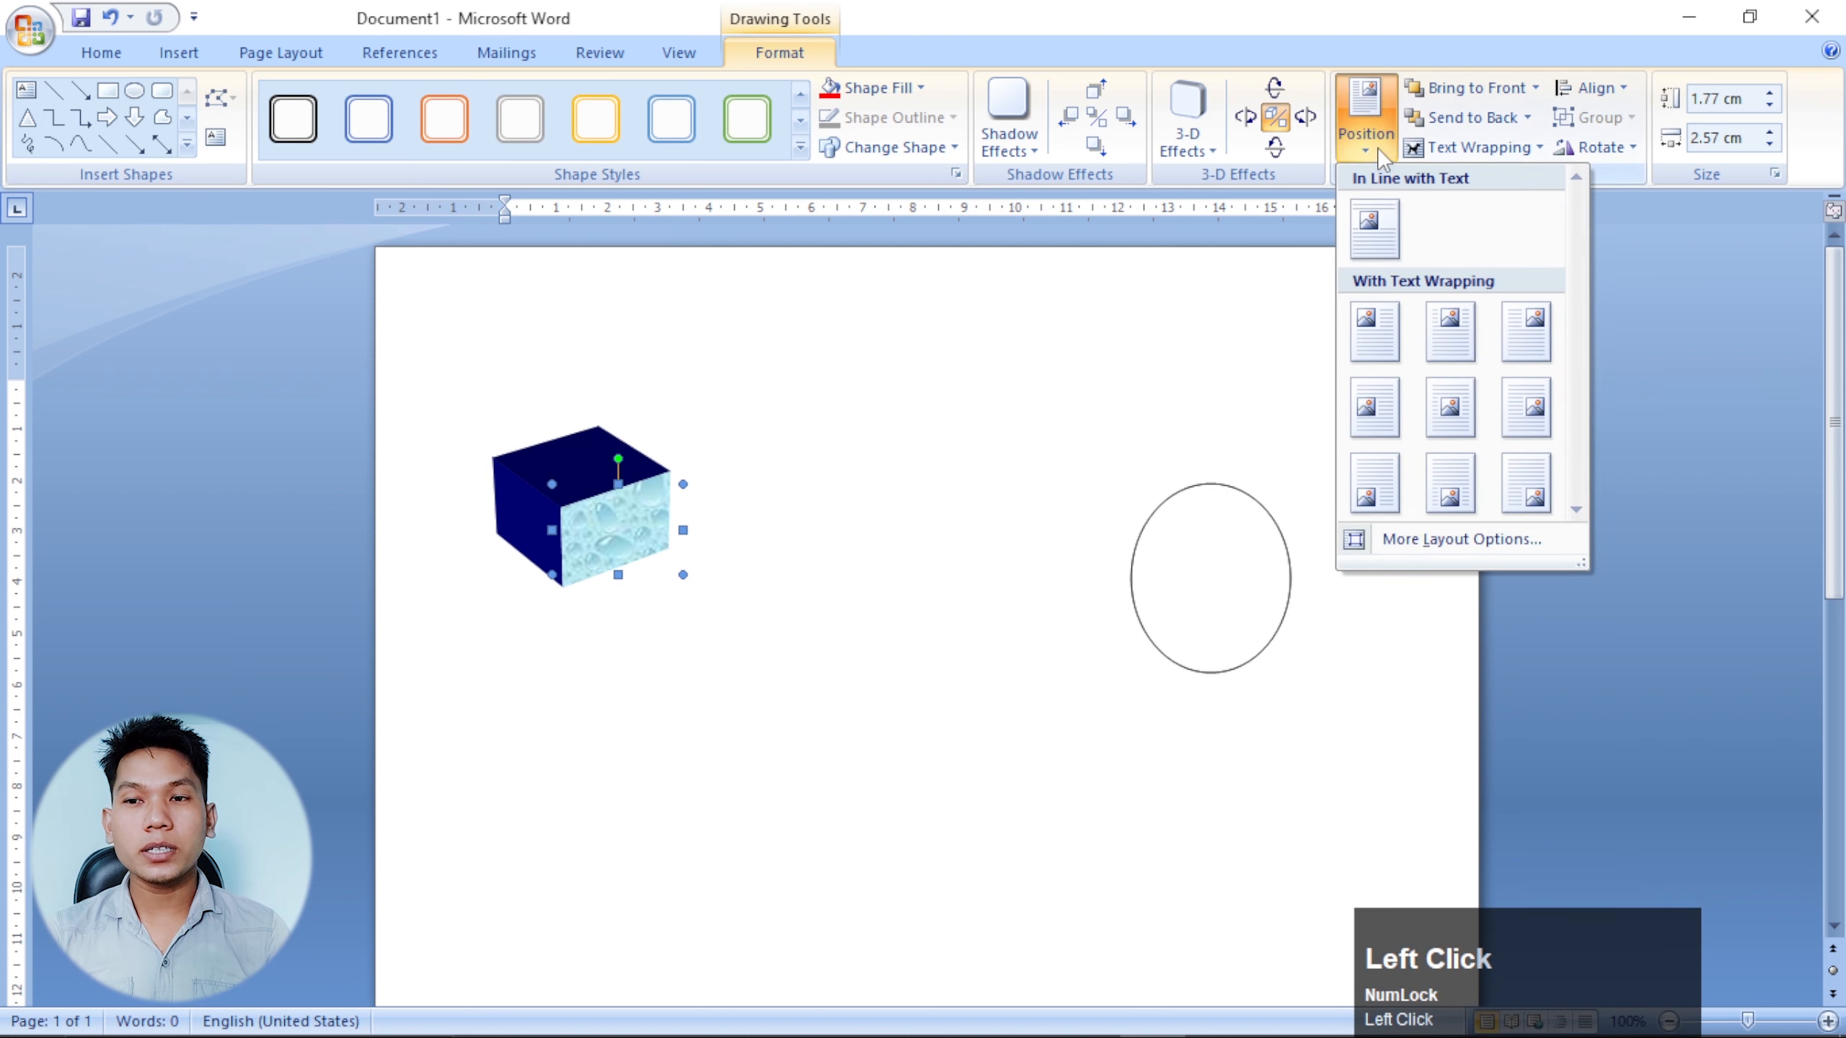
{"action": "left_click", "coordinate": [1374, 331]}
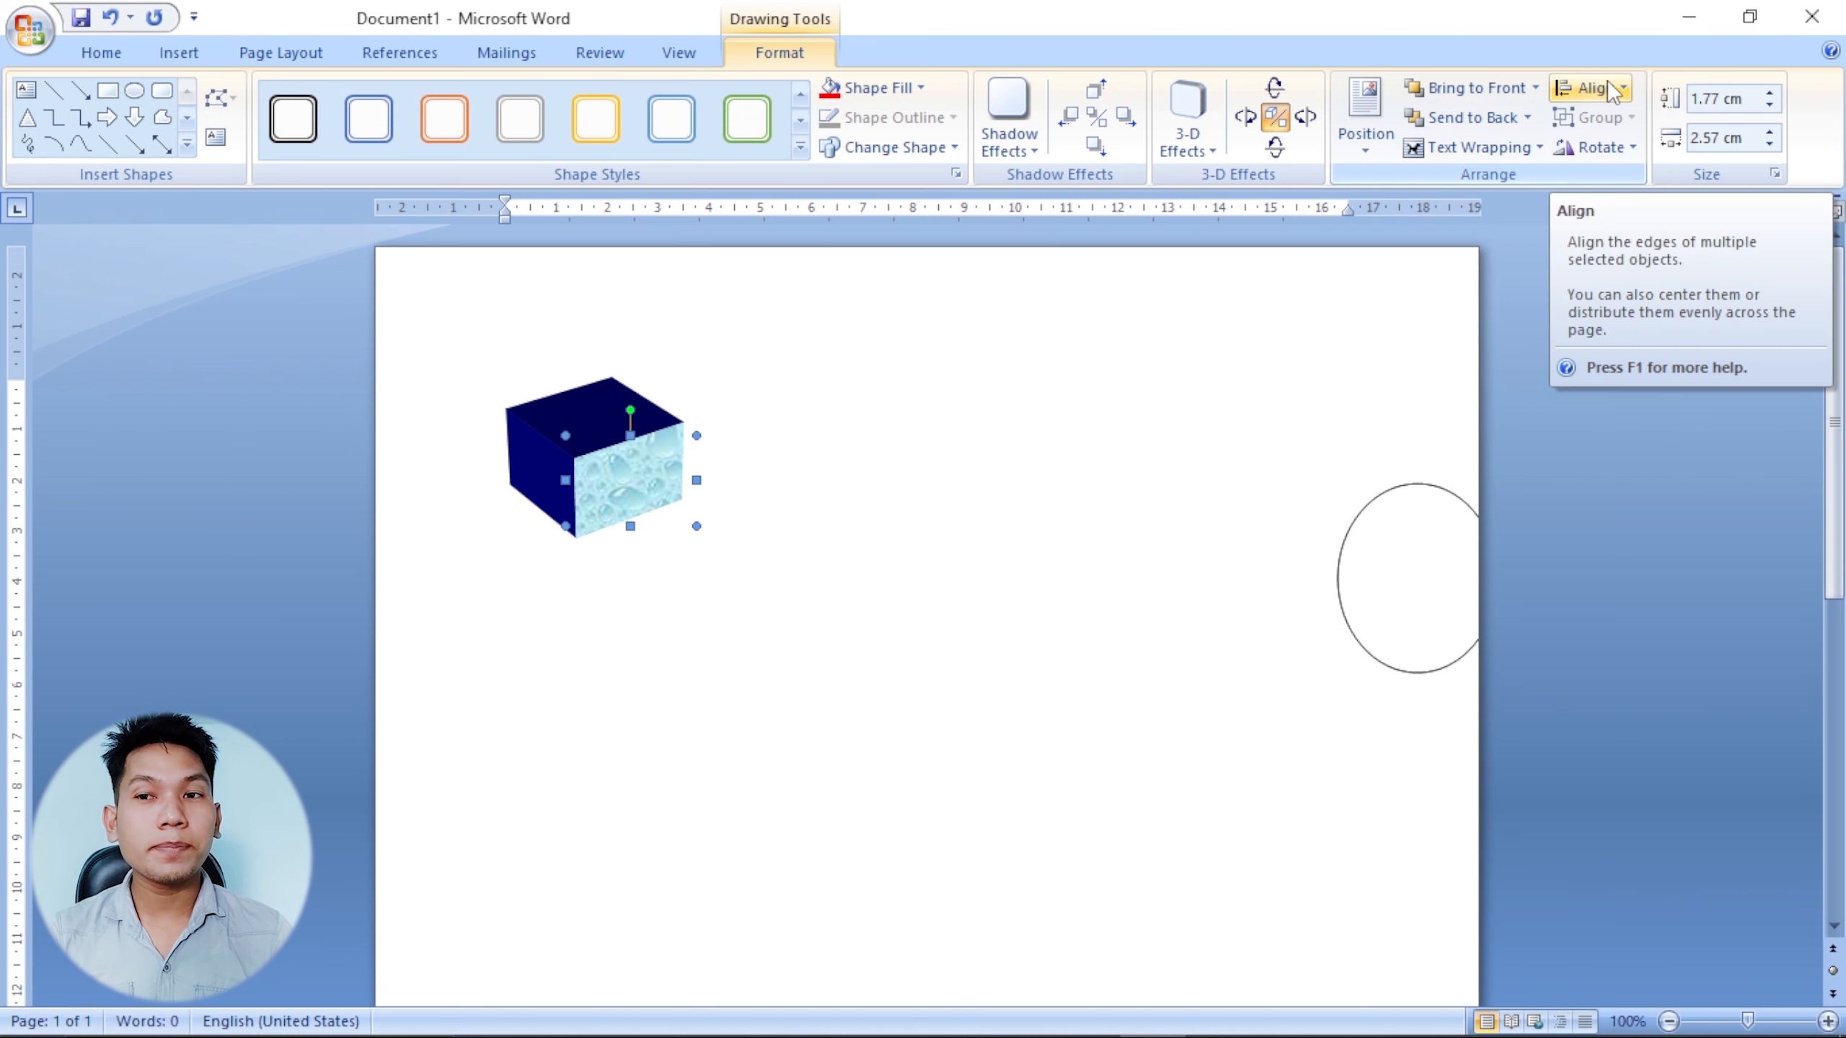
Move the ellipse up and left into the page, and look at its rotation options and its height and width settings.
{"action": "left_click_drag", "start_coordinate": [1340, 540], "coordinate": [1005, 409]}
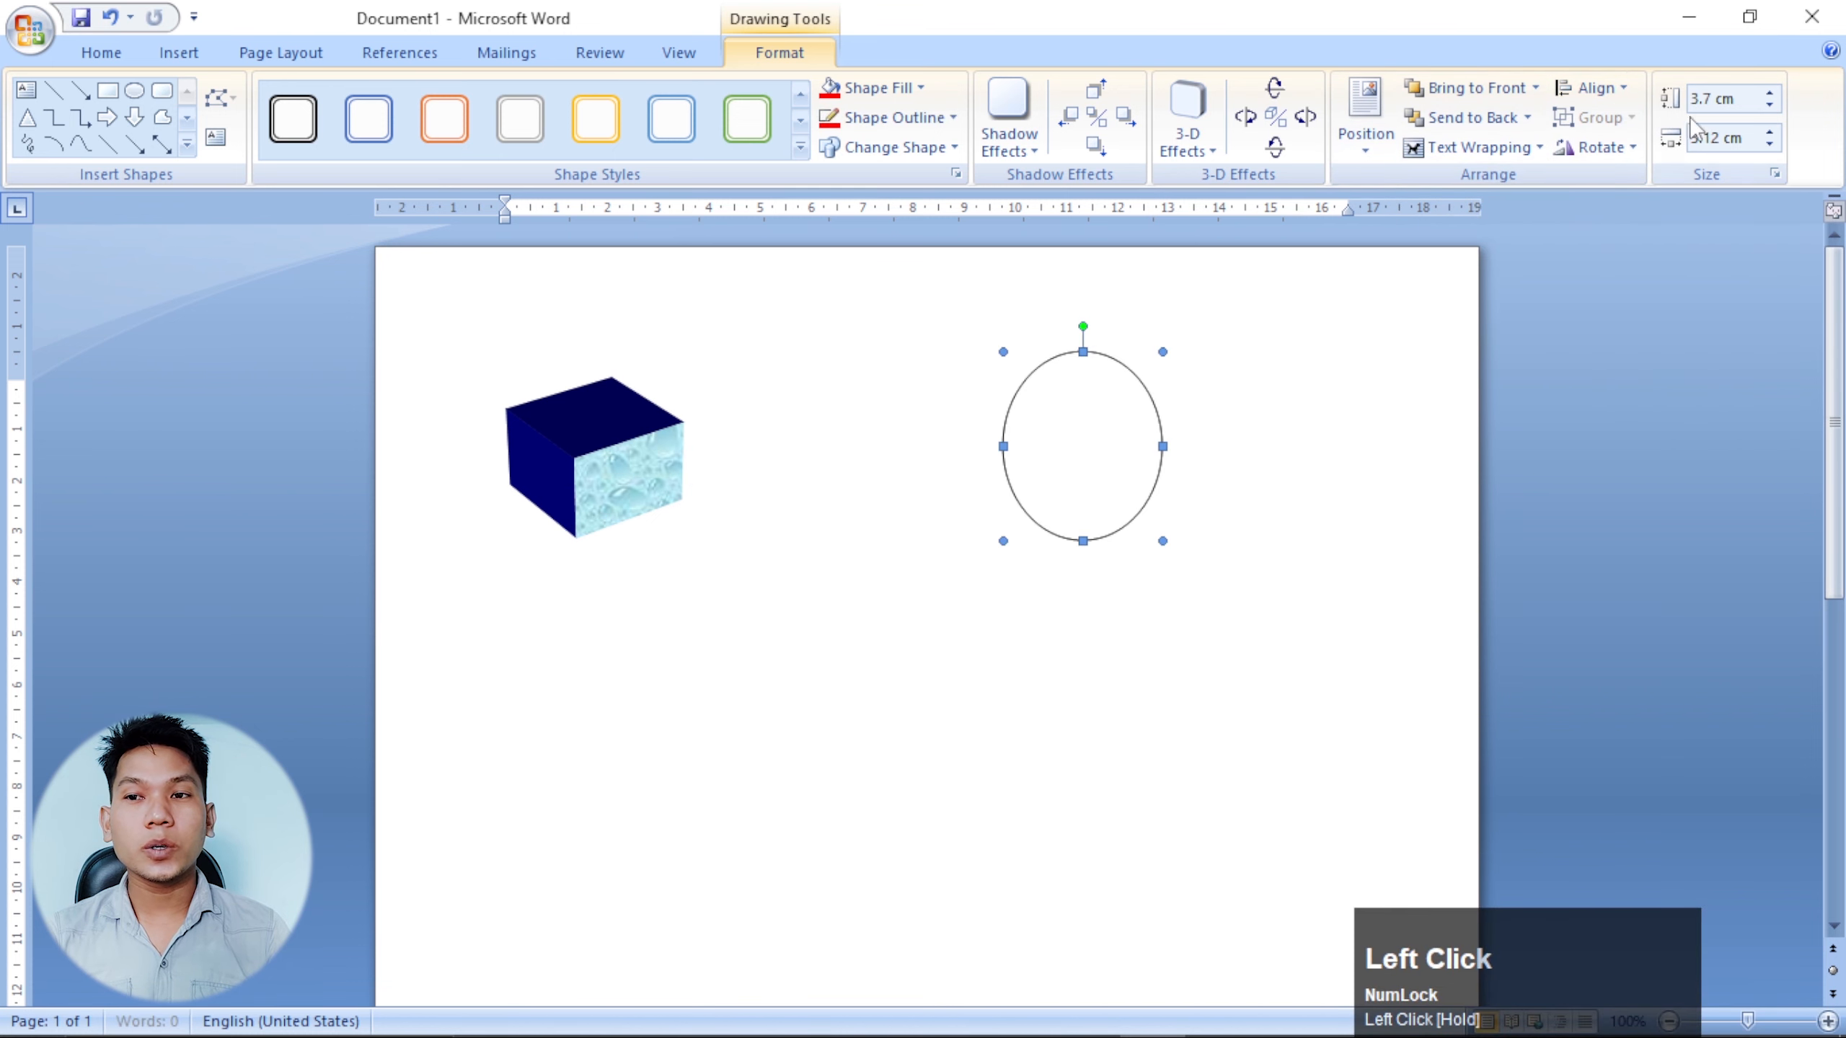
{"action": "left_click", "coordinate": [1617, 150]}
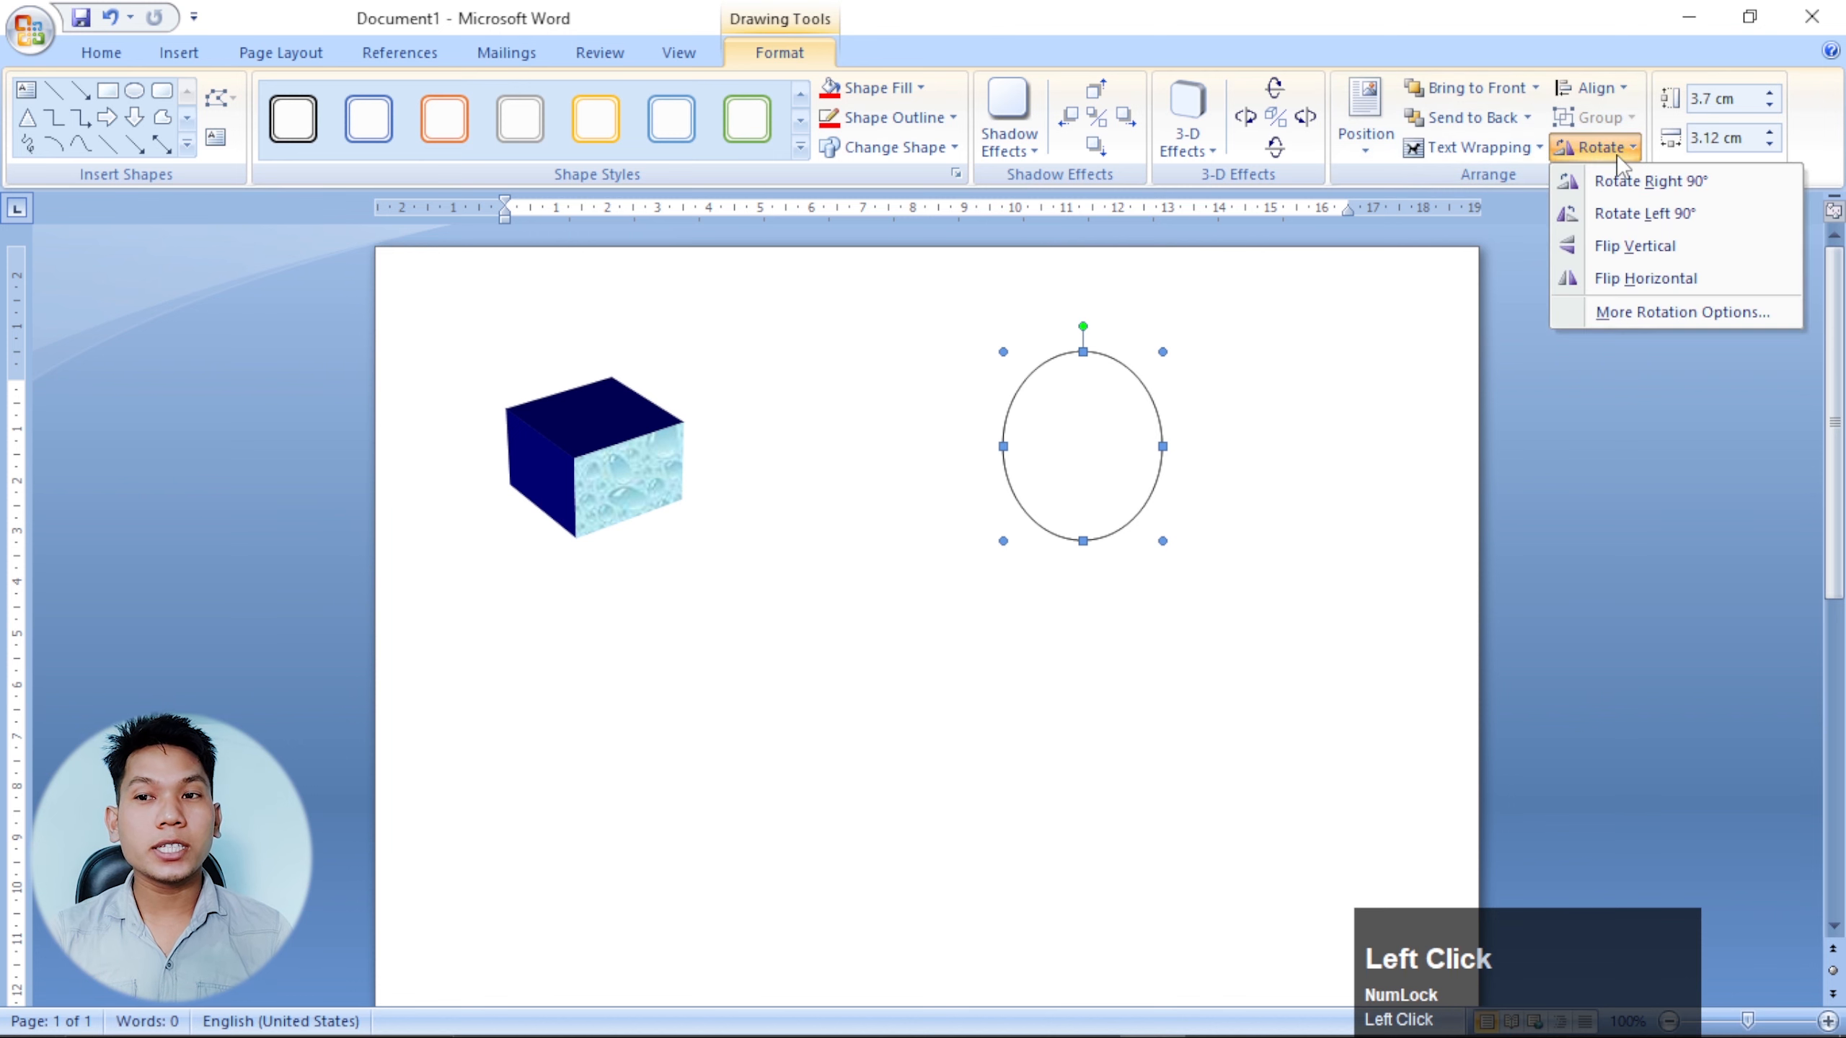
{"action": "left_click", "coordinate": [1736, 124]}
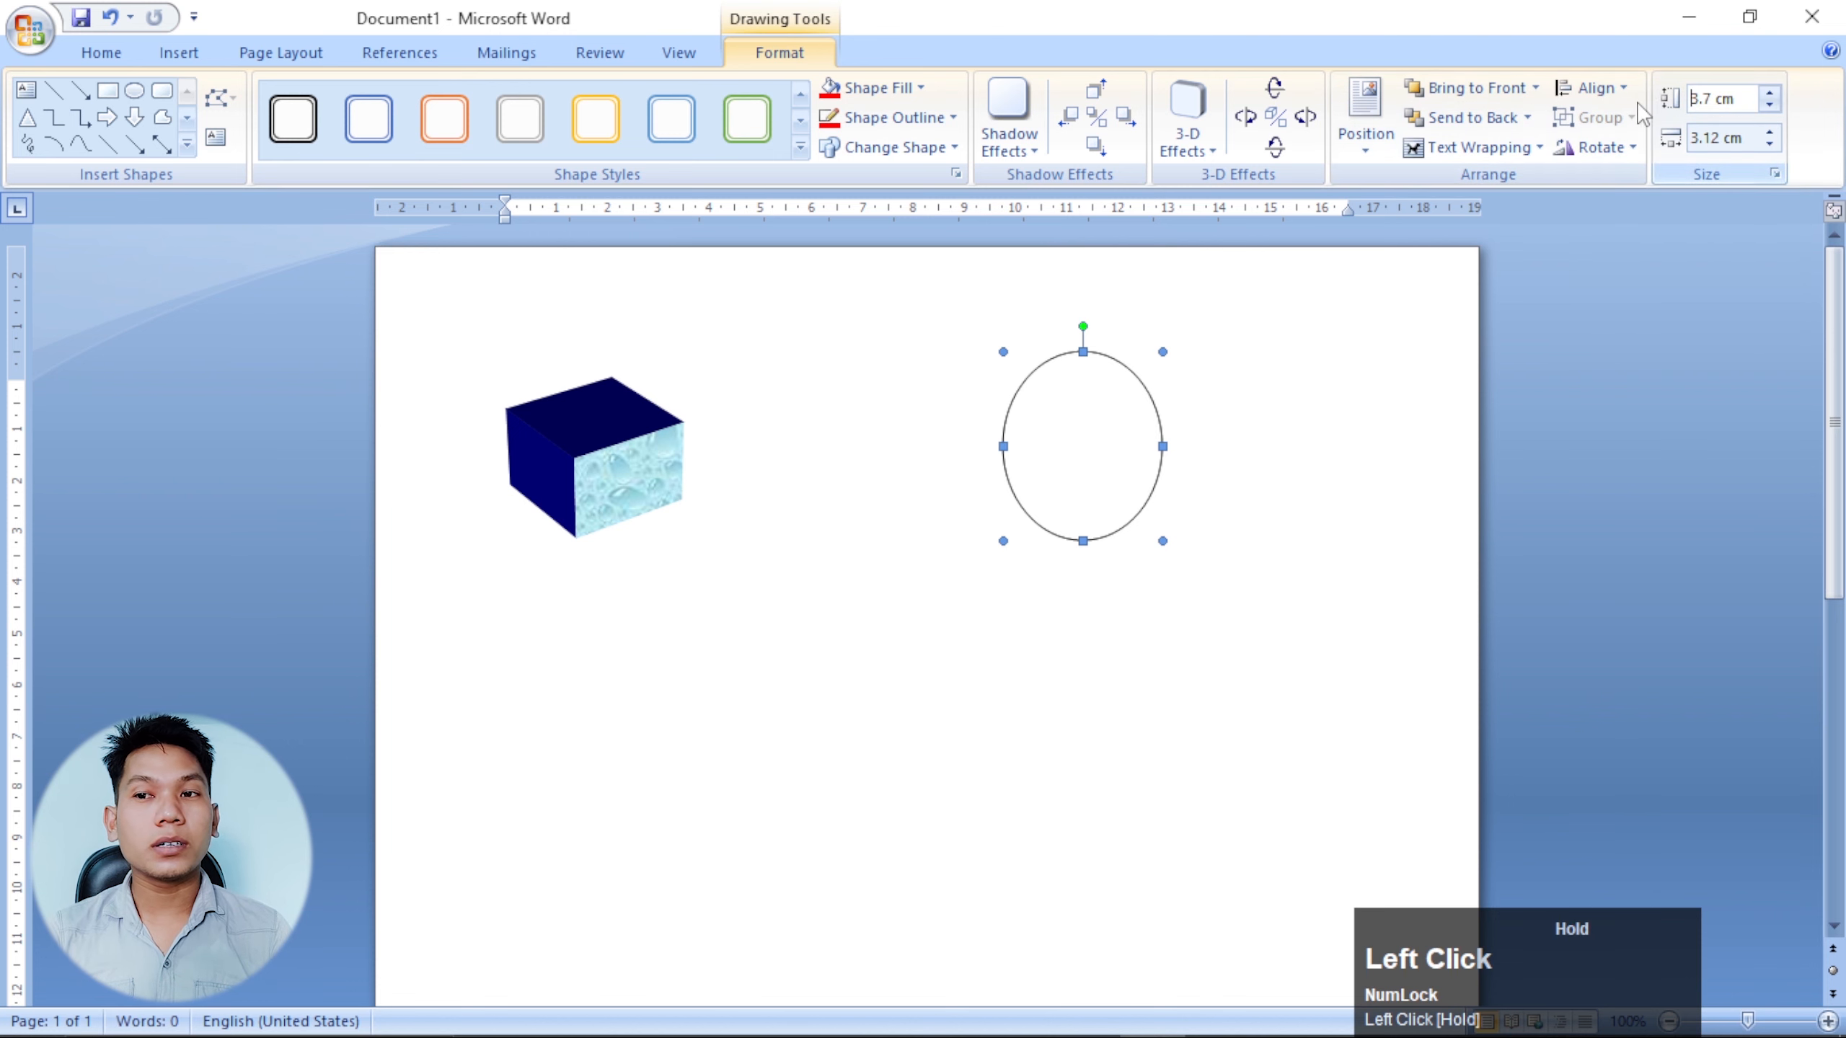
{"action": "left_click", "coordinate": [1733, 140]}
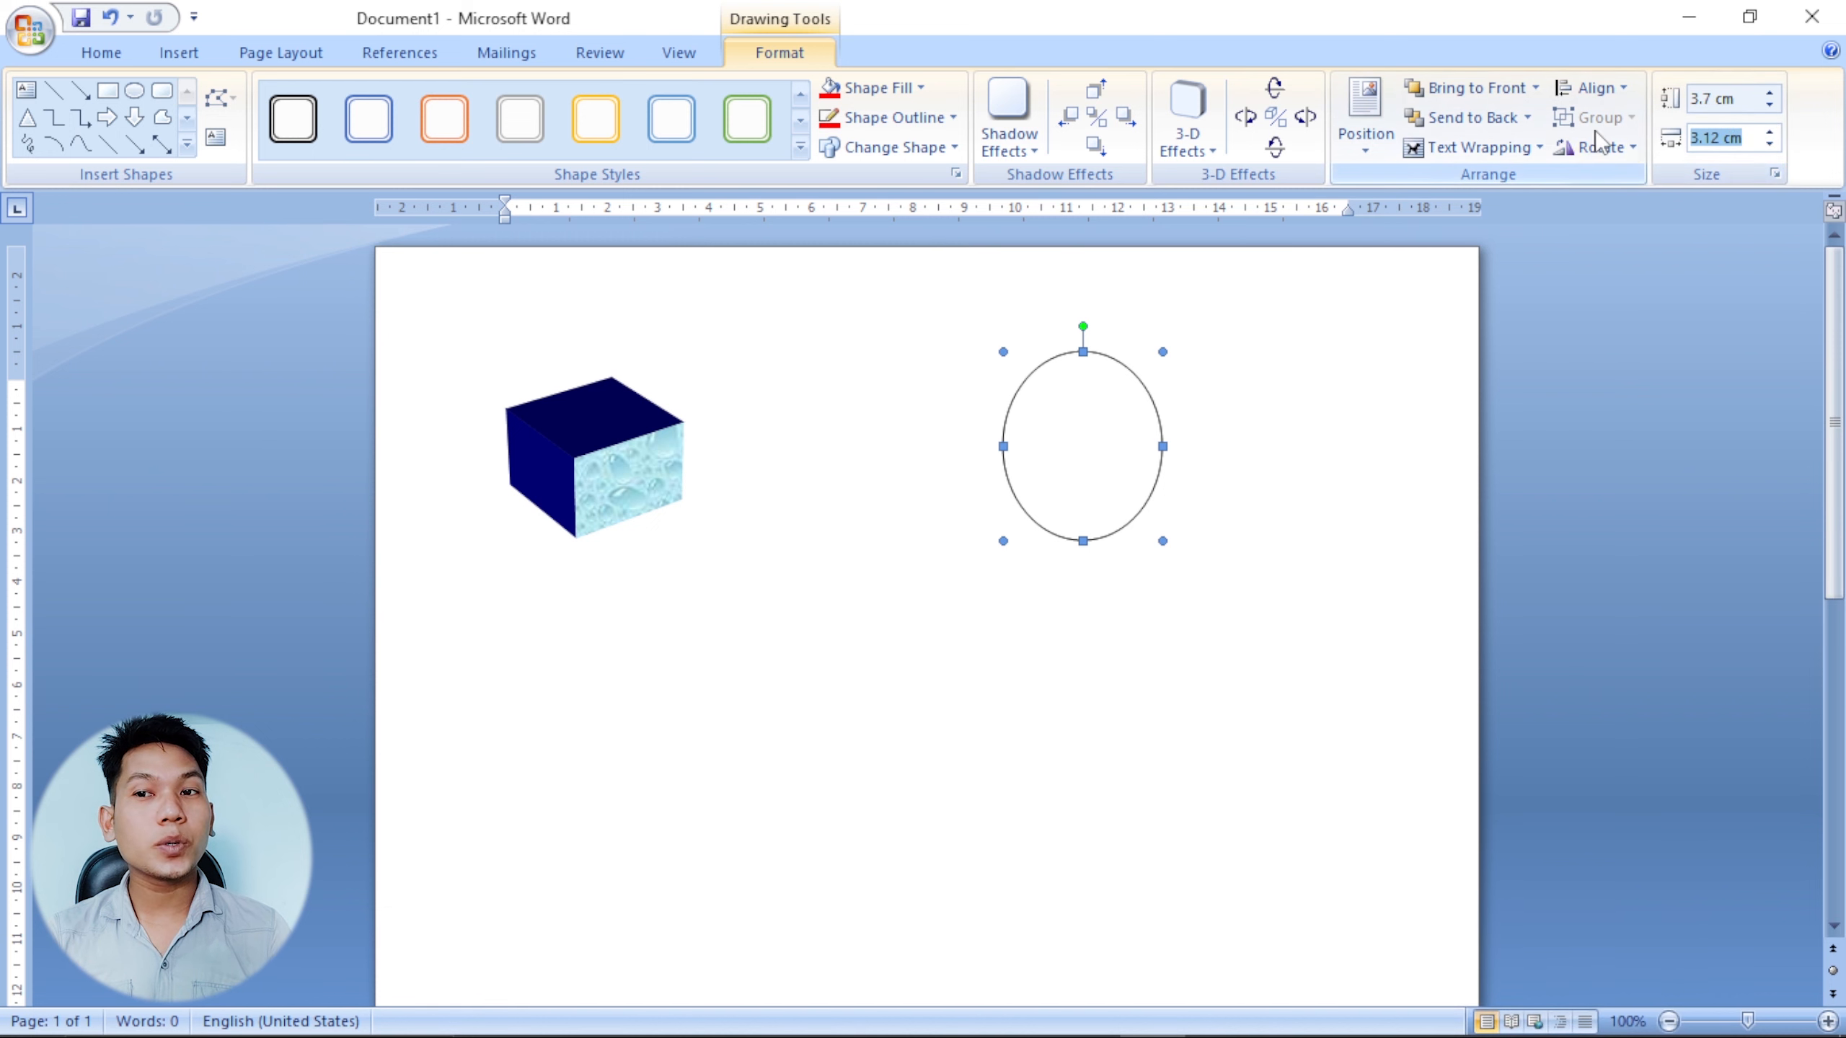
Delete the textured 3-D rectangle and select the remaining ellipse.
{"action": "left_click", "coordinate": [577, 493]}
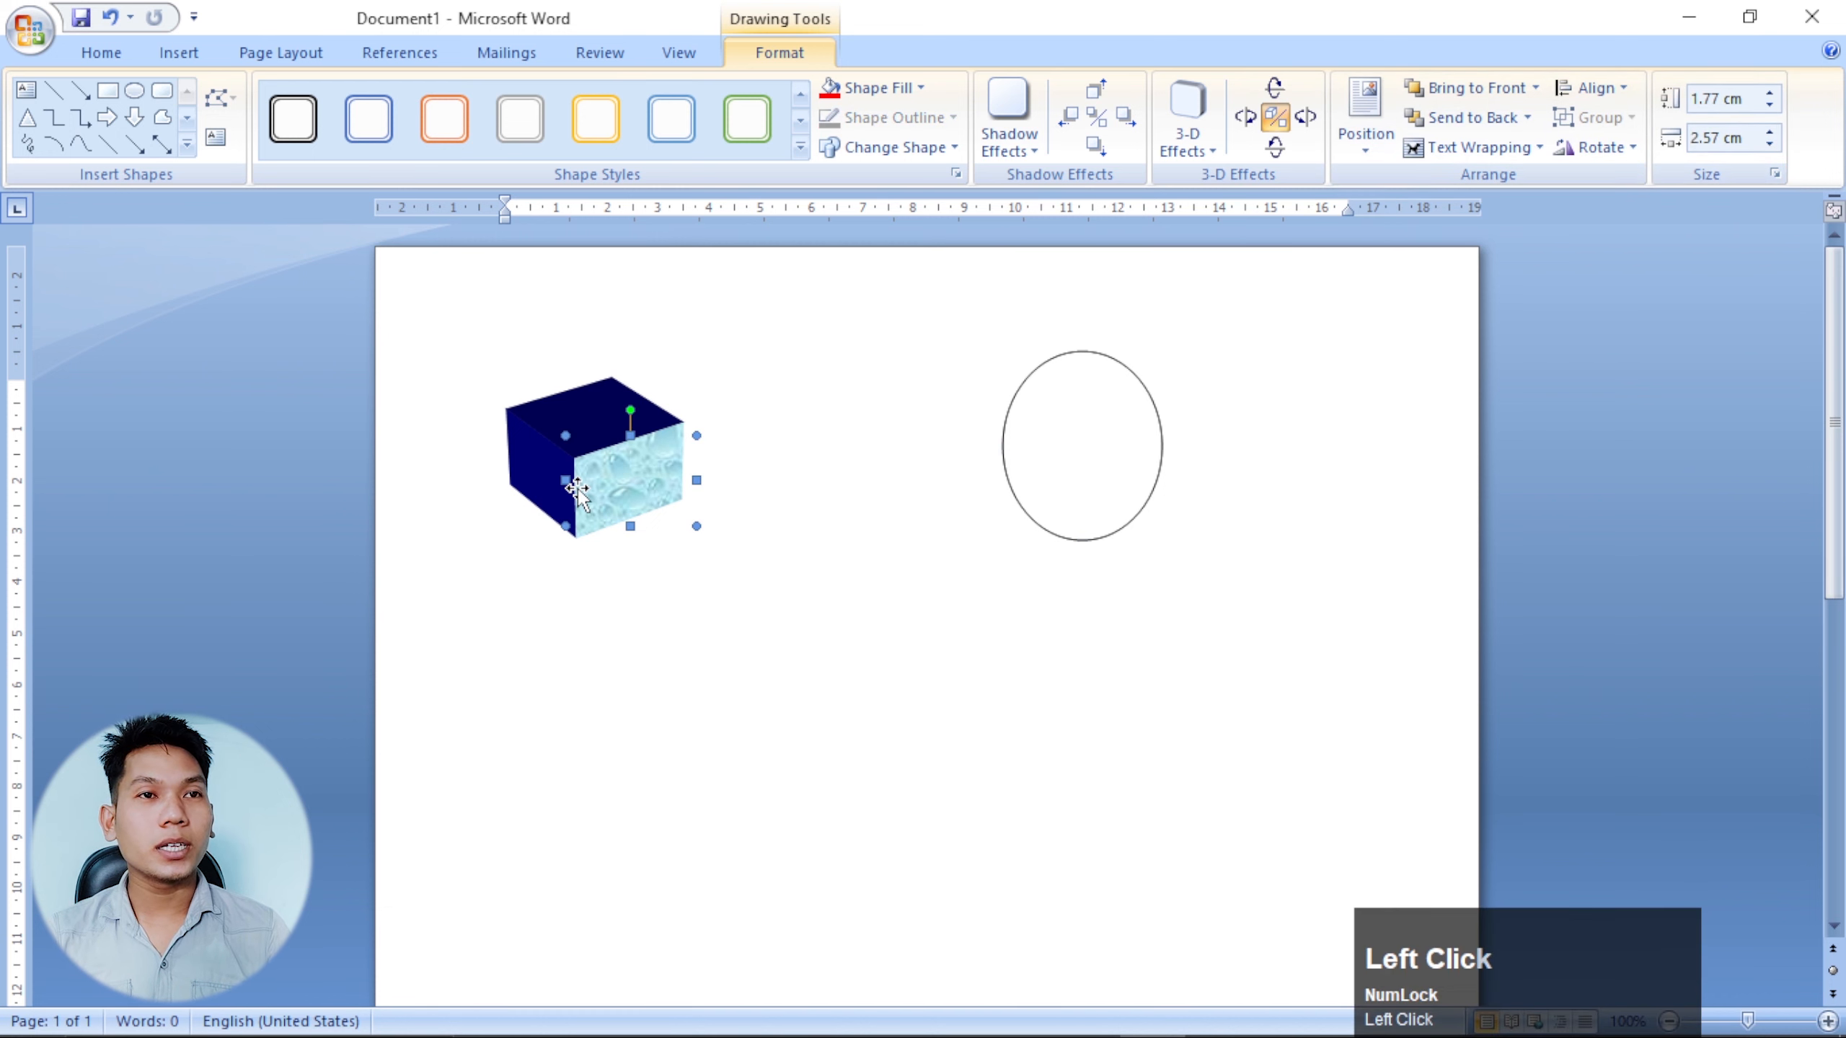
{"action": "key", "text": "Delete"}
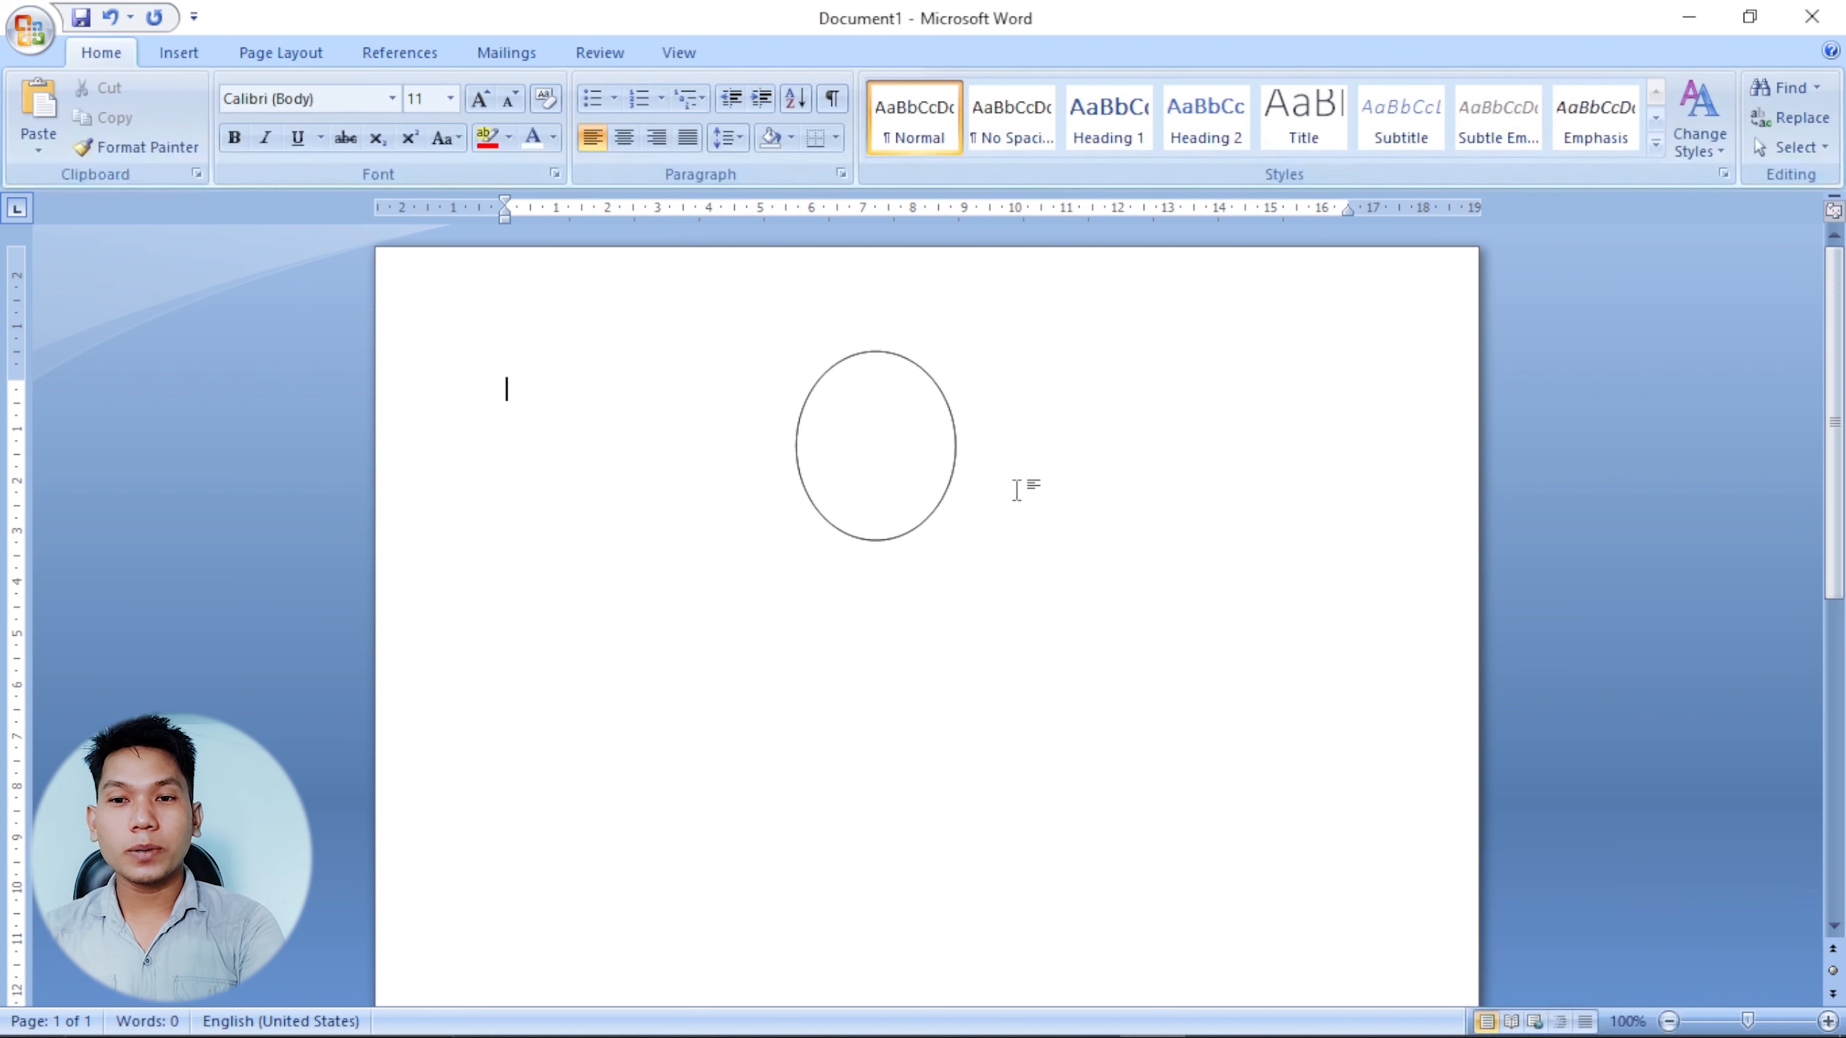
{"action": "left_click", "coordinate": [915, 487]}
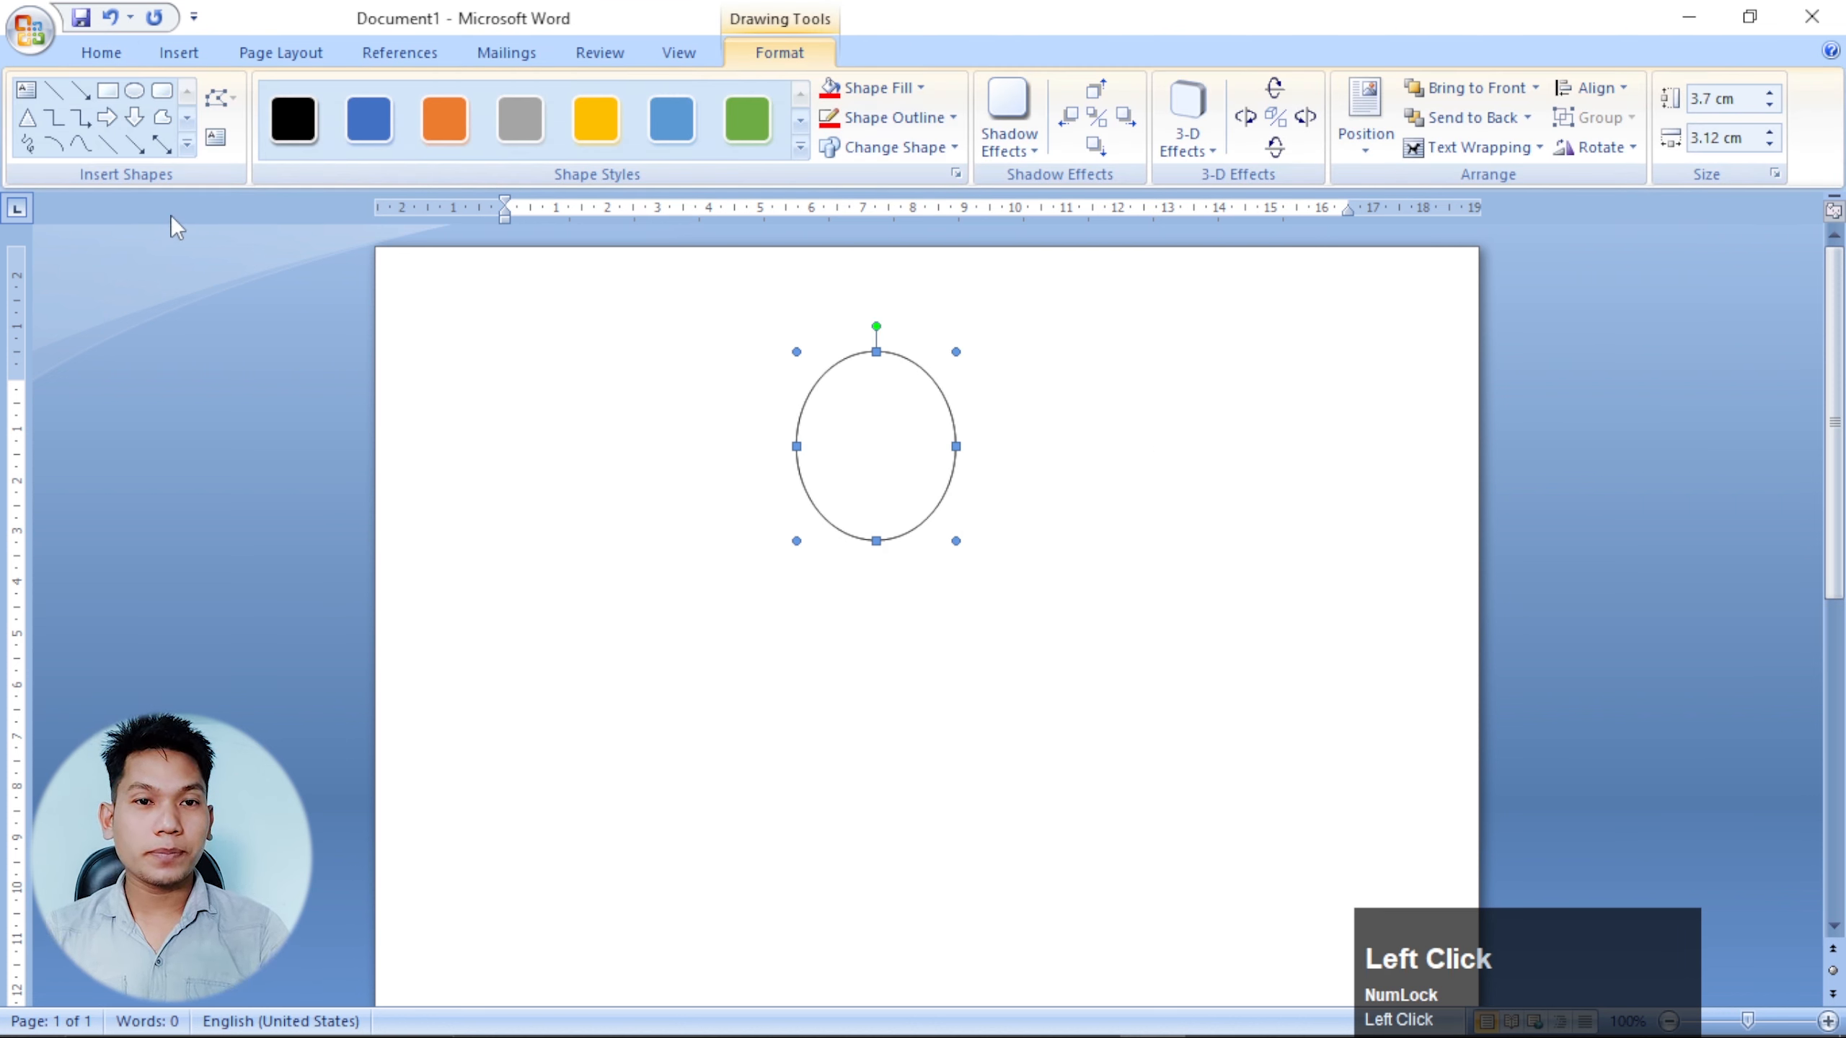
Draw a narrow upright rectangle about 3.73 by 0.93 cm beneath the ellipse and a wider rectangle across its lower end.
{"action": "left_click", "coordinate": [107, 90]}
{"action": "mouse_move", "coordinate": [854, 530]}
{"action": "left_mouse_down"}
{"action": "mouse_move", "coordinate": [915, 627]}
{"action": "mouse_move", "coordinate": [902, 721]}
{"action": "left_mouse_up"}
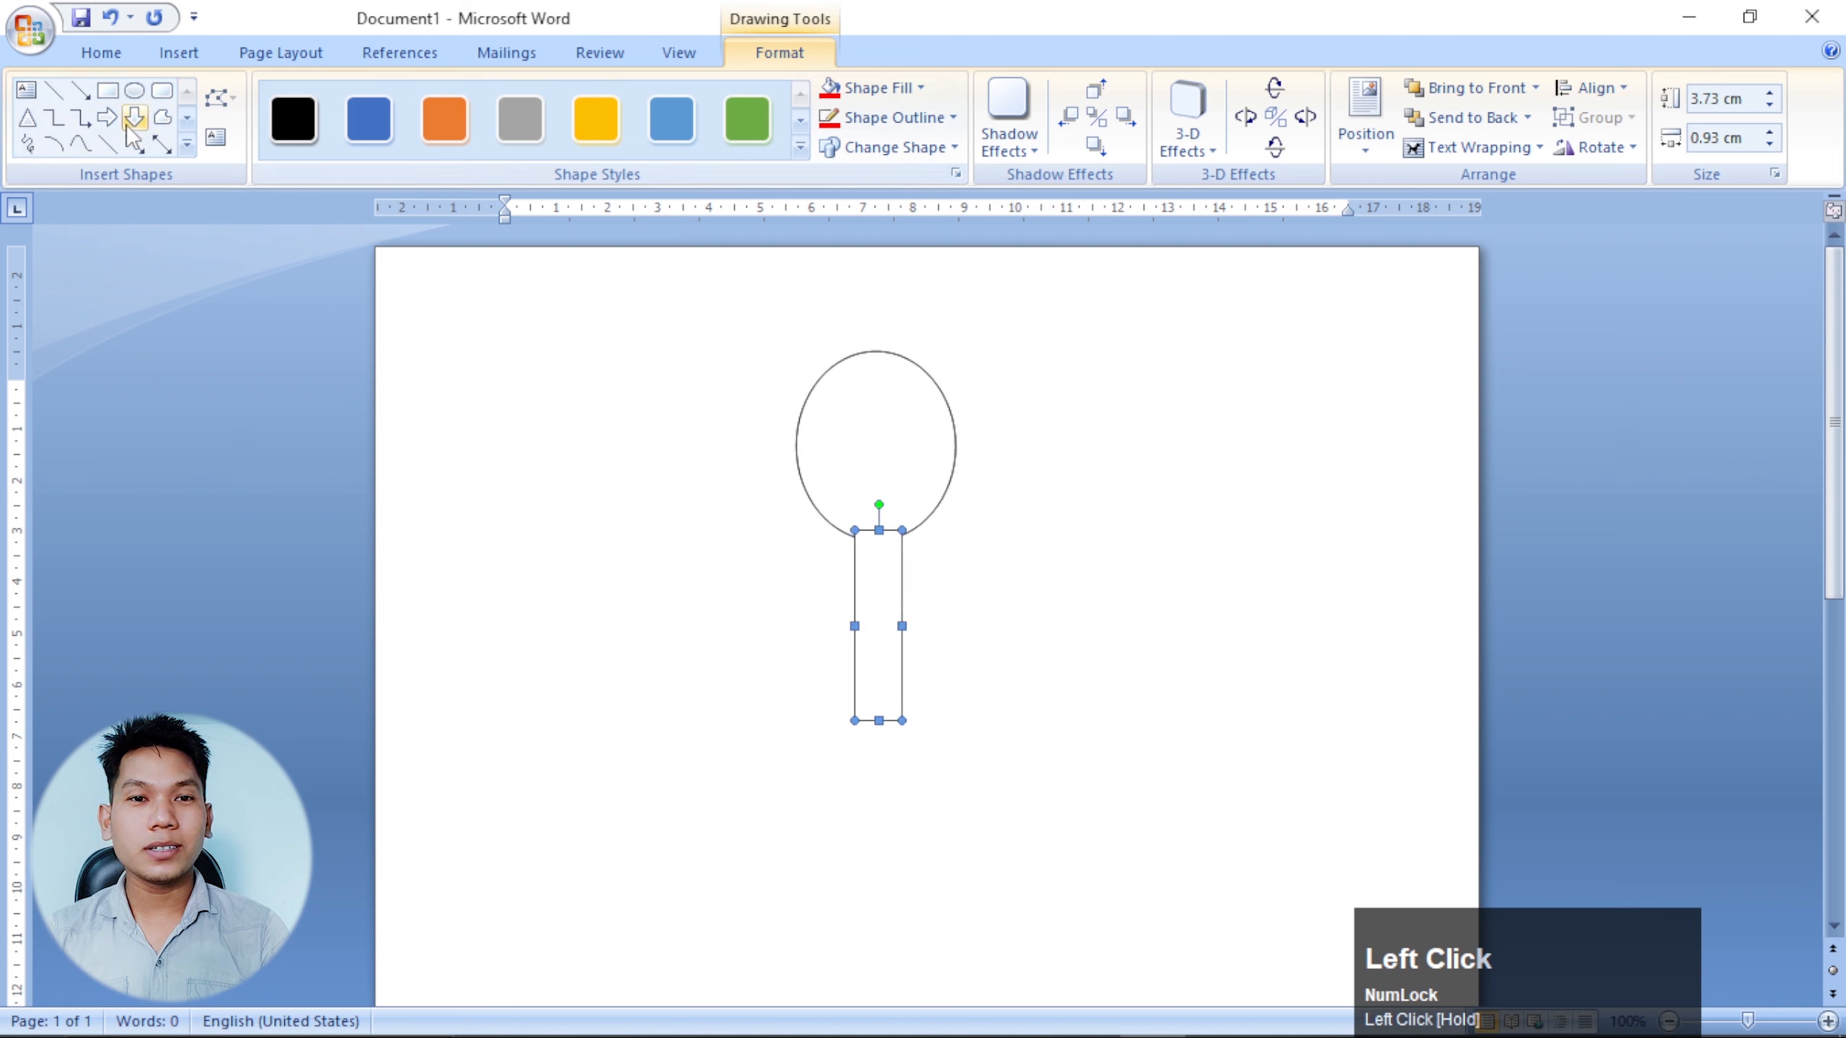
{"action": "left_click", "coordinate": [107, 90]}
{"action": "left_click_drag", "start_coordinate": [748, 701], "coordinate": [1011, 832]}
{"action": "left_click", "coordinate": [1009, 606]}
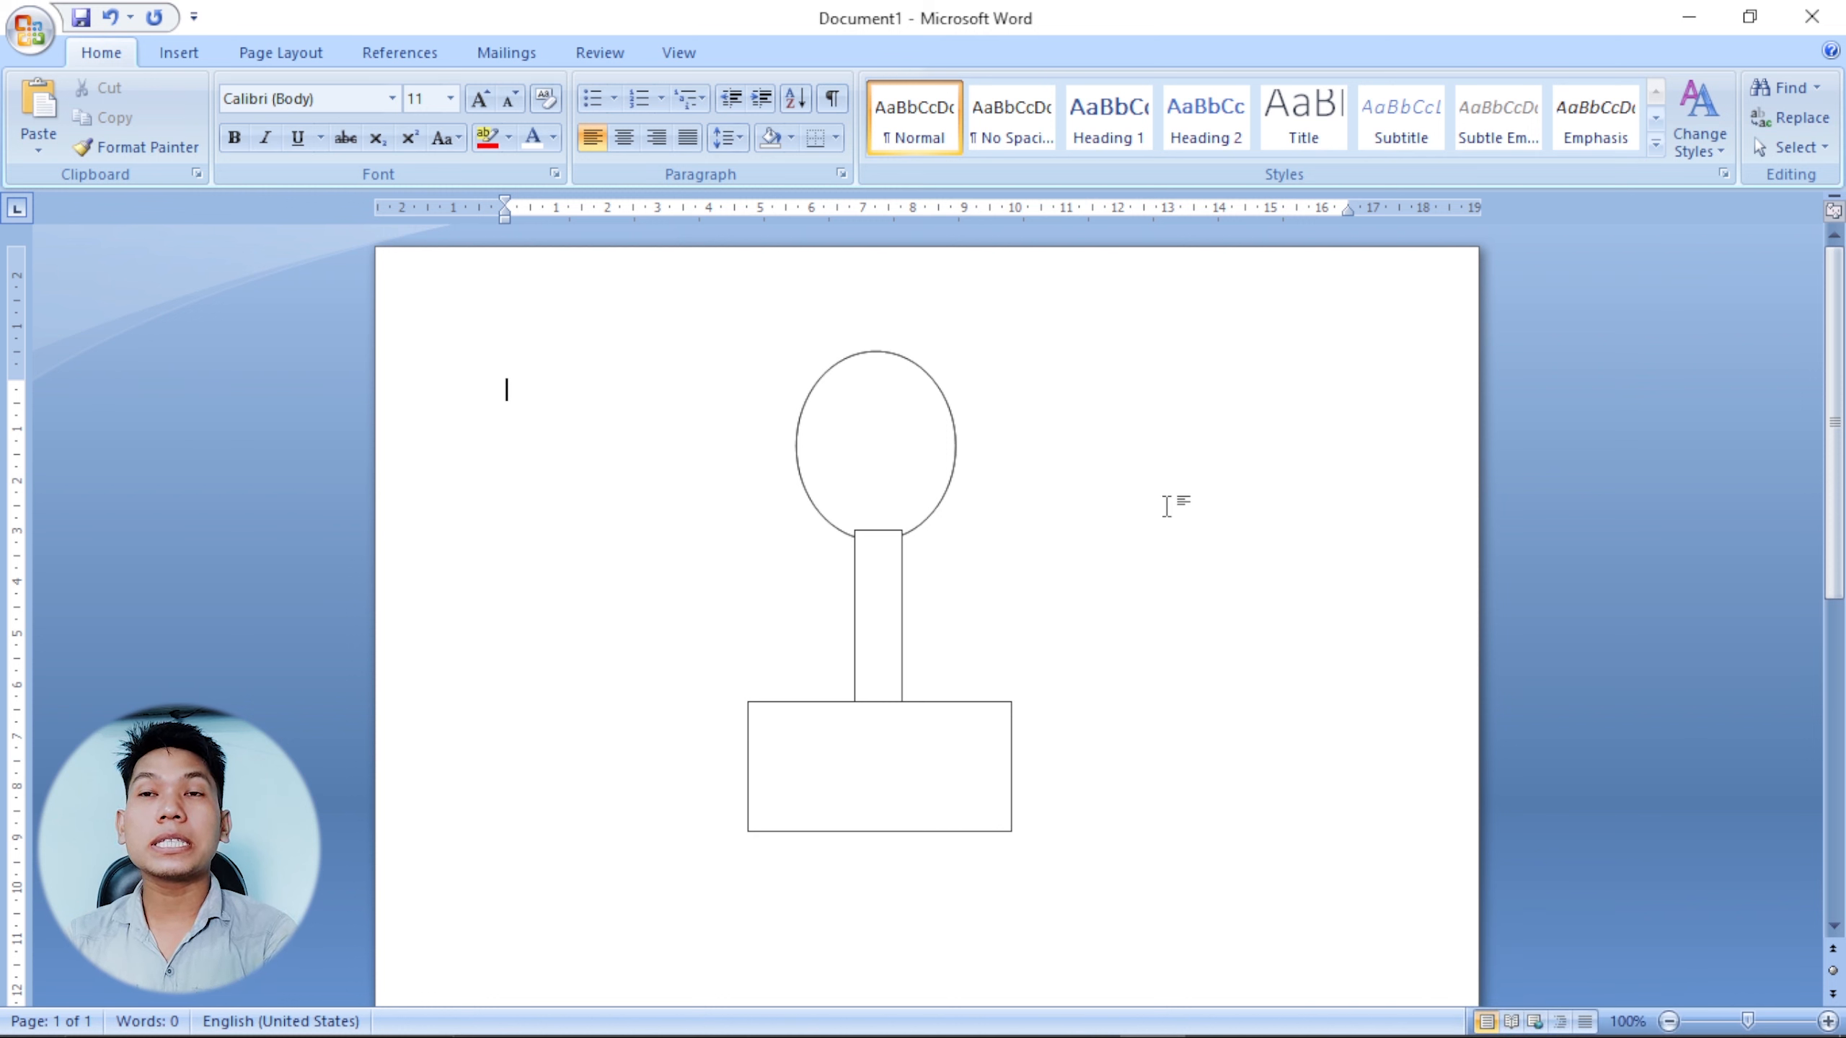
Try moving the ellipse on its own away from the two rectangles, and undo the move.
{"action": "left_click", "coordinate": [927, 458]}
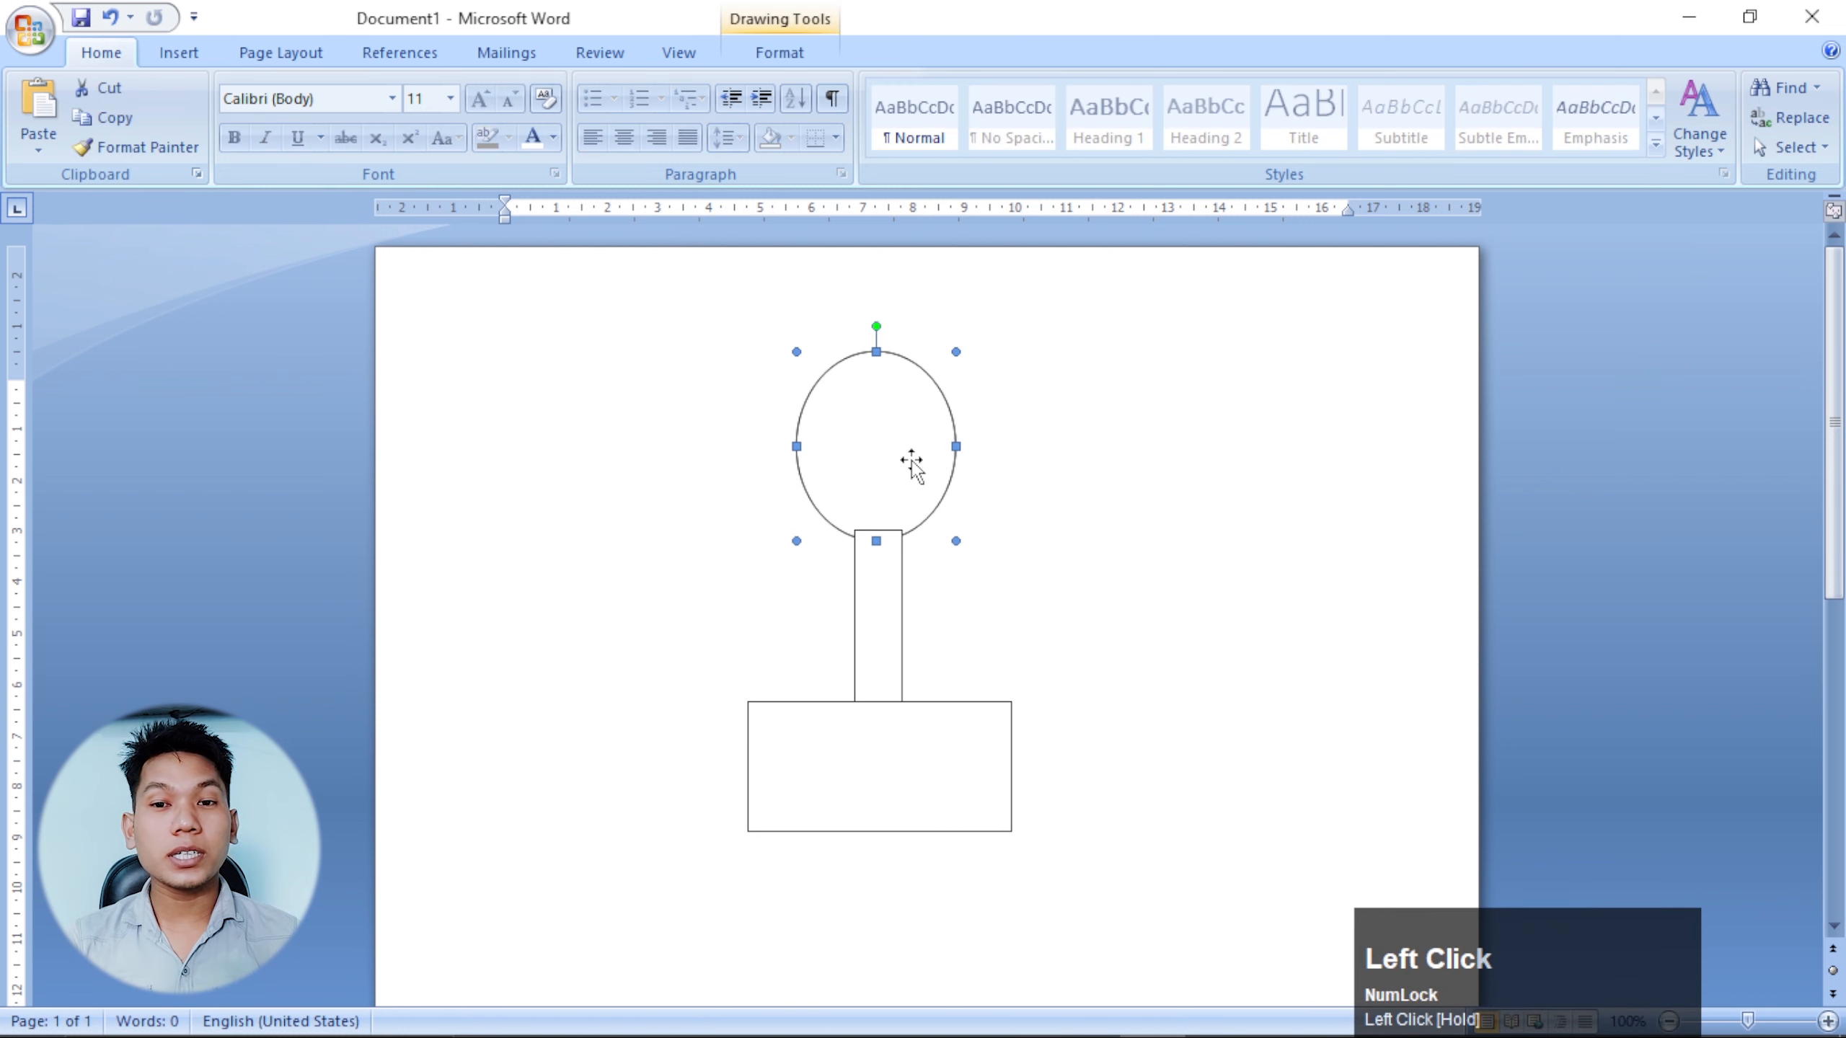
{"action": "left_click_drag", "start_coordinate": [915, 458], "coordinate": [1136, 449]}
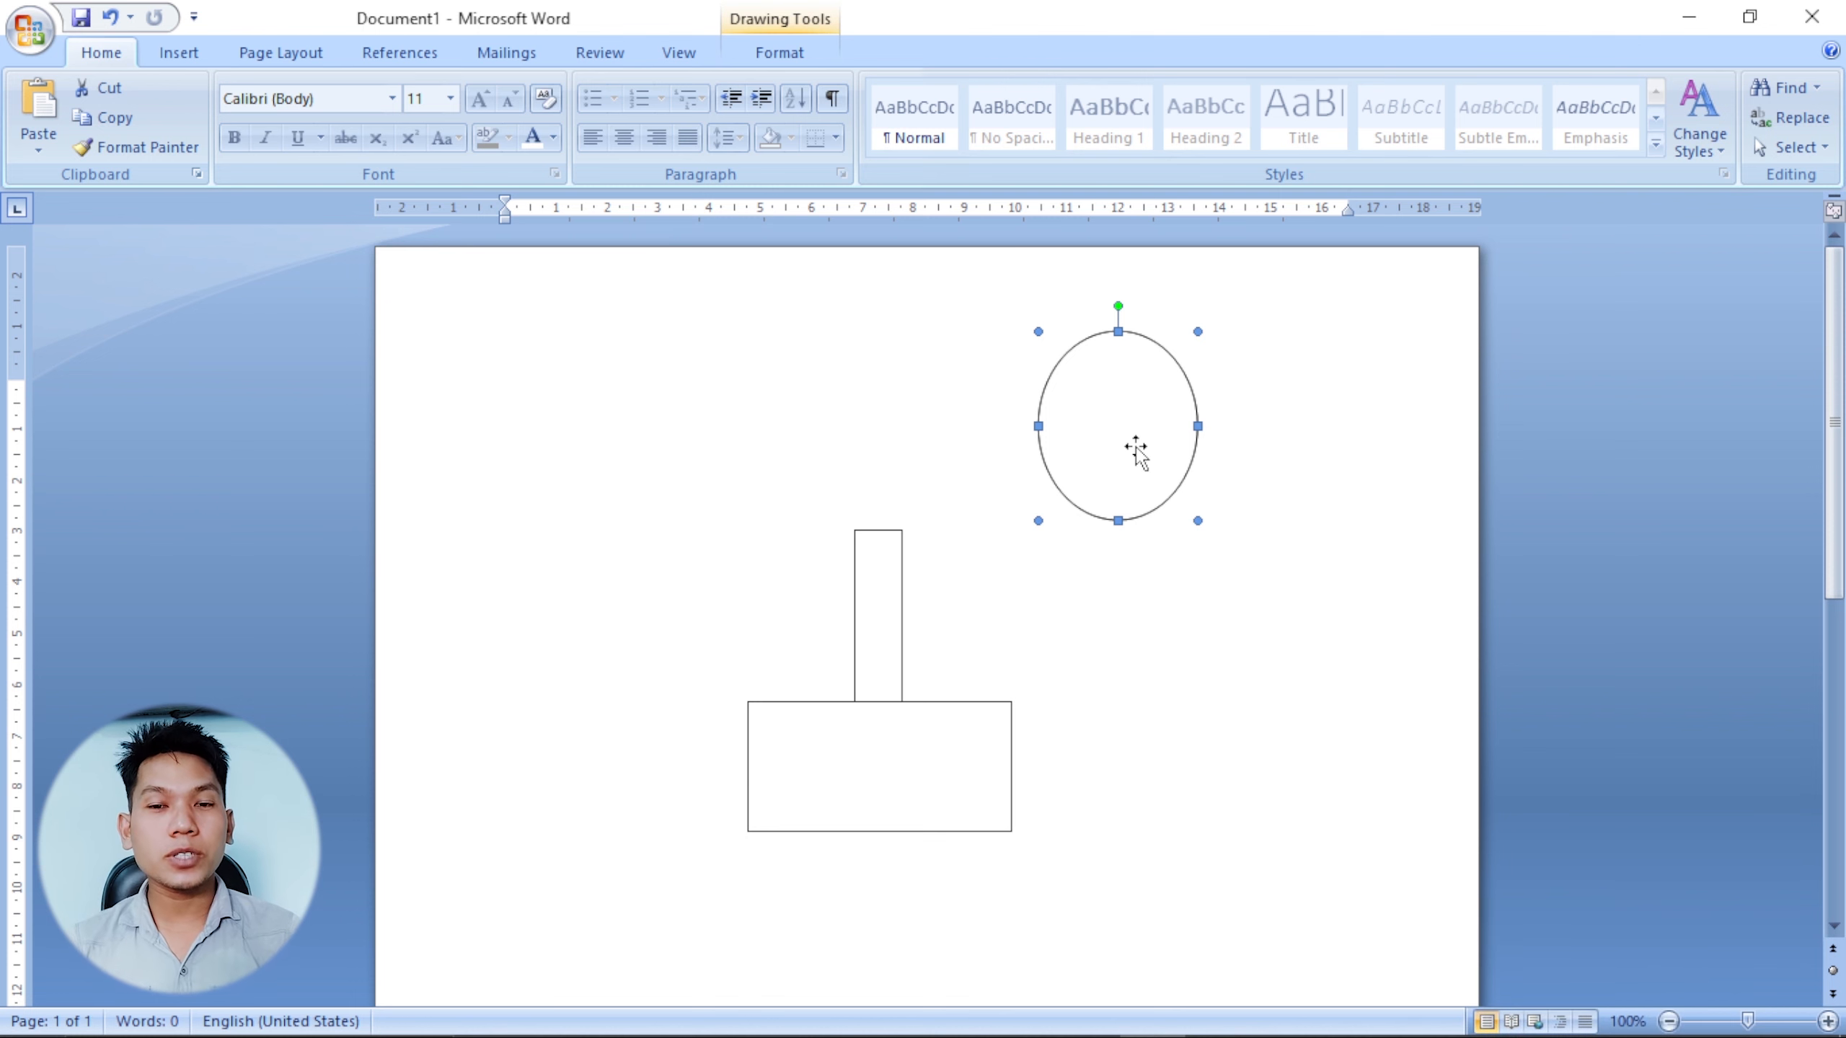
{"action": "key", "text": "ctrl+z"}
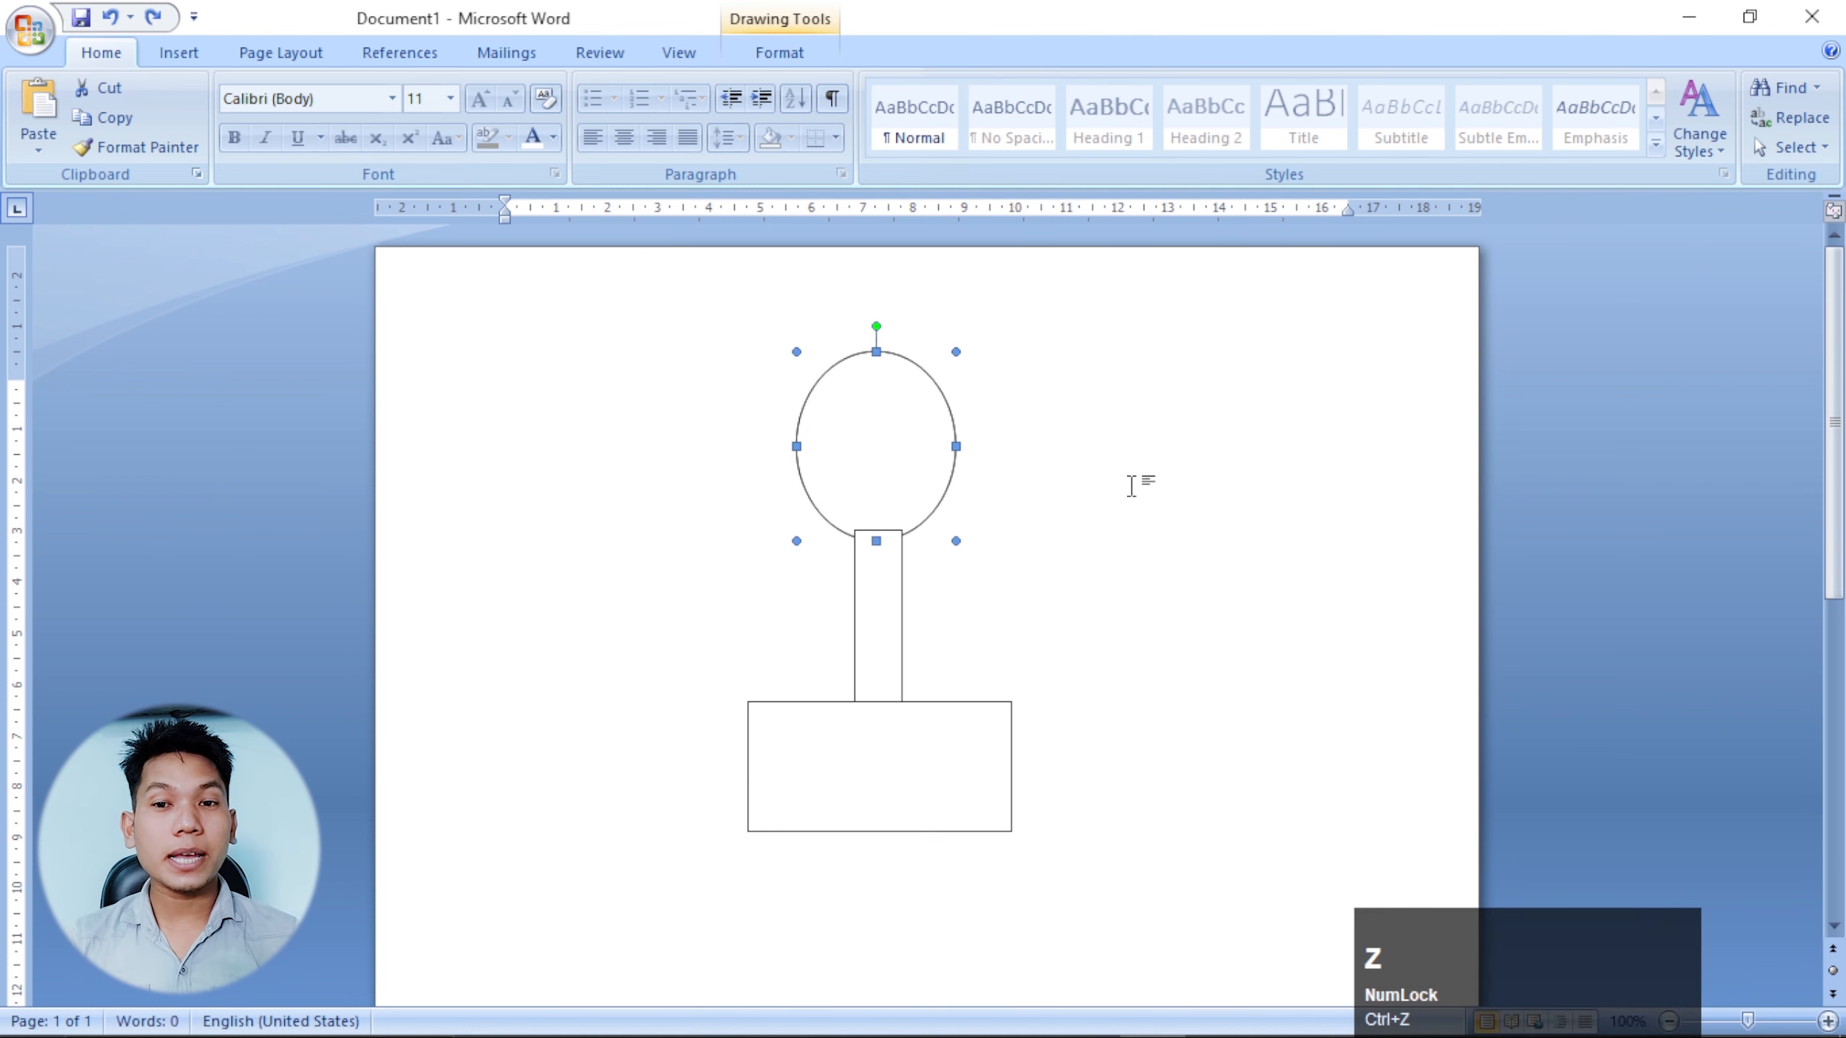
Add both rectangles to the ellipse selection, and clear the selection of all three shapes.
{"action": "left_click", "coordinate": [882, 604], "text": "shift"}
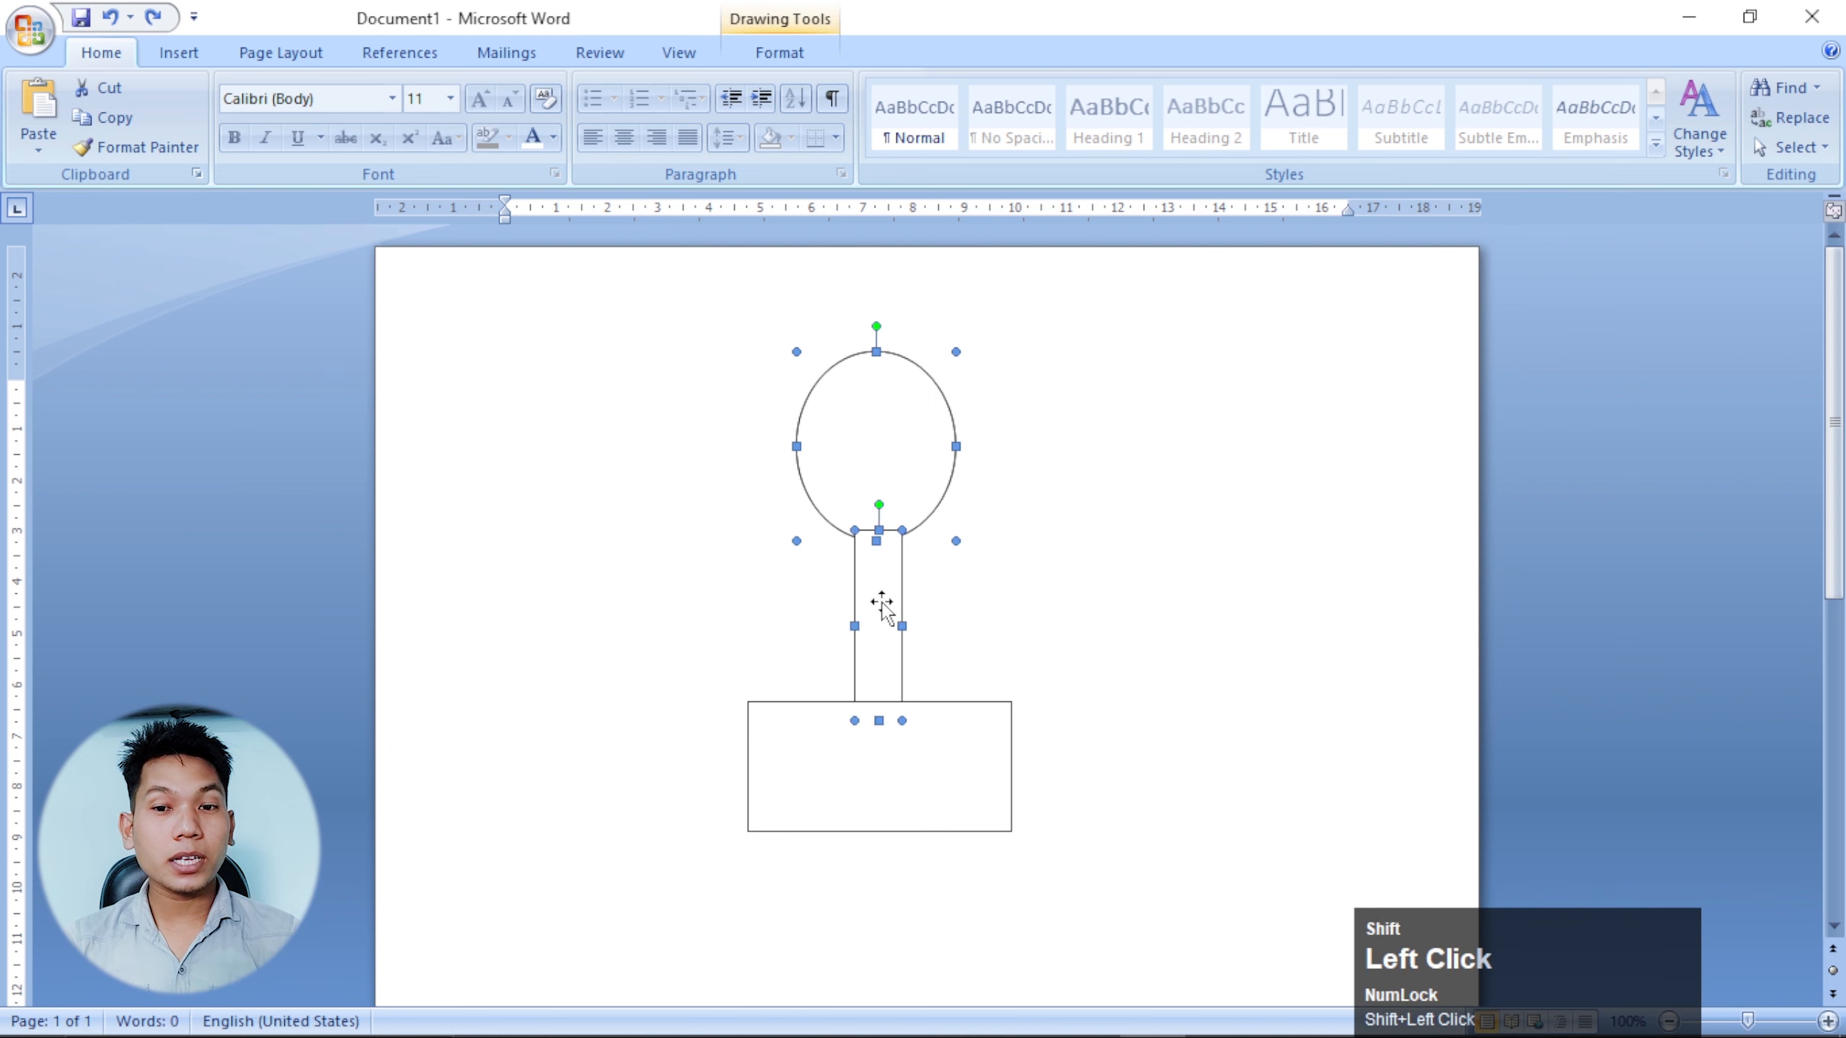
{"action": "left_click", "coordinate": [822, 757], "text": "shift"}
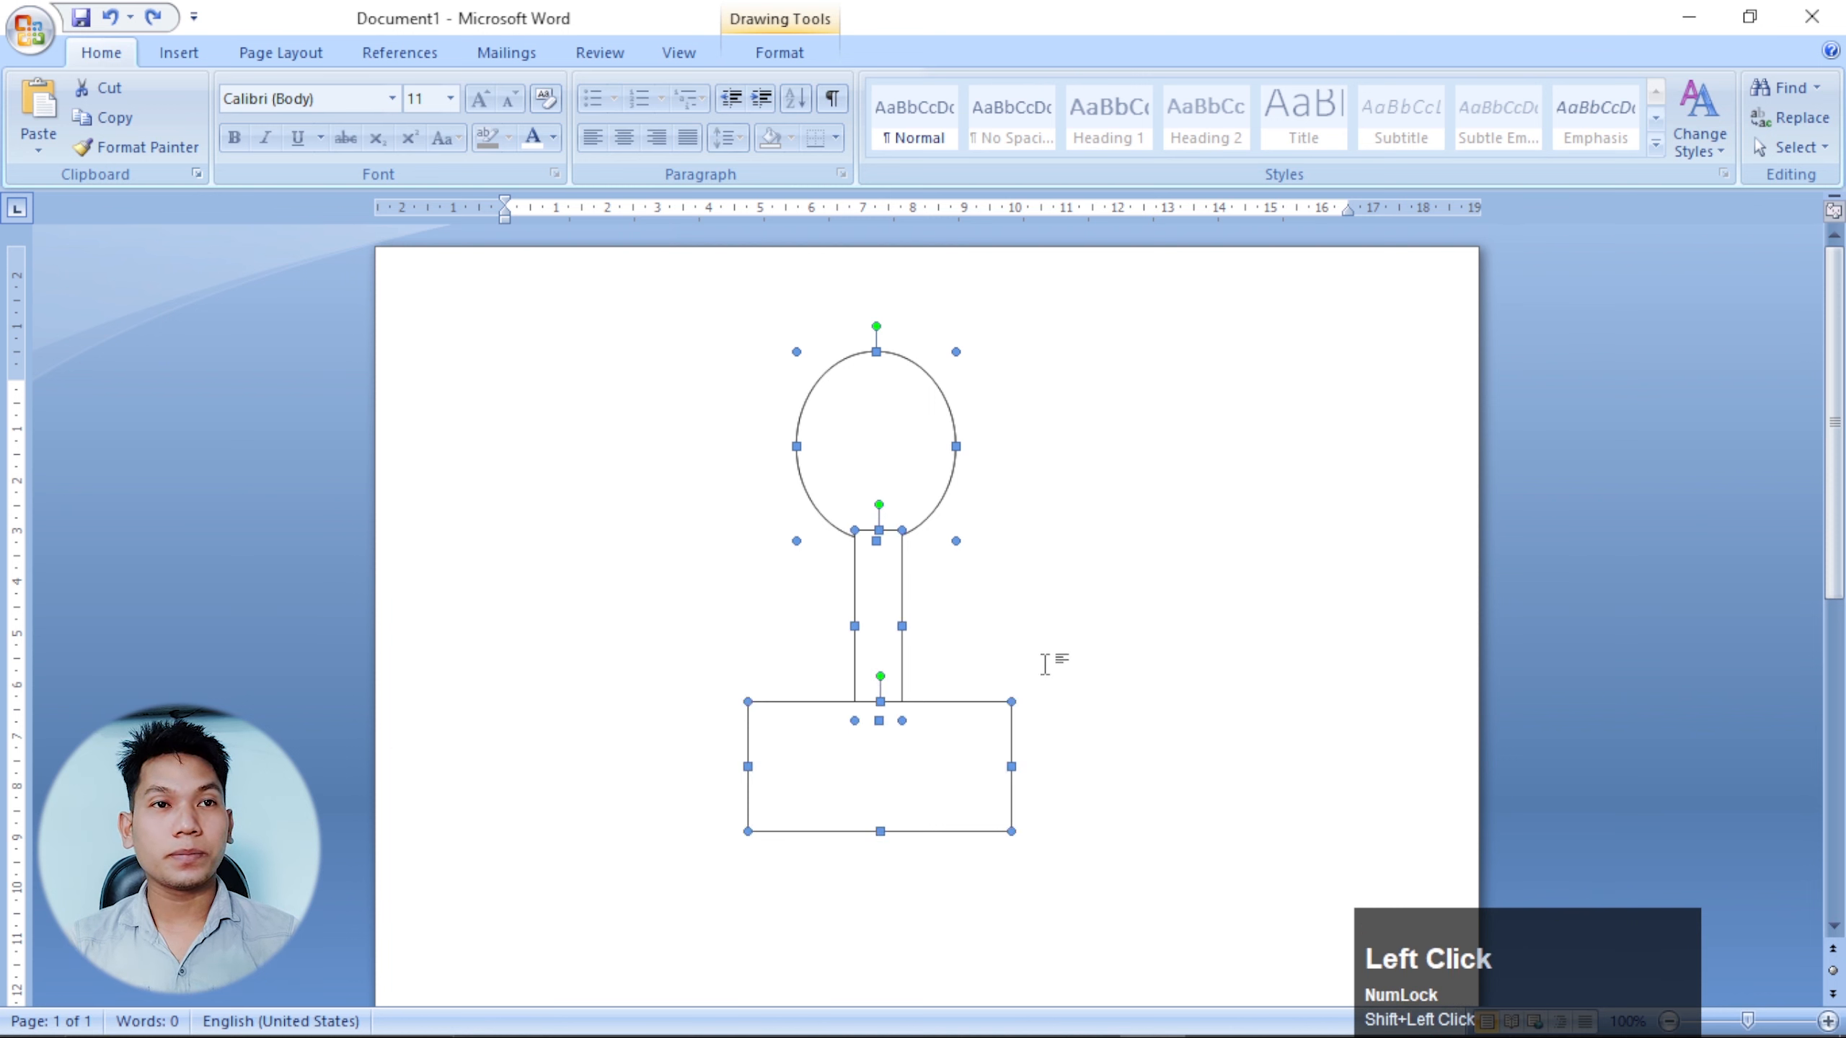
{"action": "left_click", "coordinate": [1294, 568]}
Select the ellipse, the narrow rectangle and the wide rectangle together and group them into one object.
{"action": "left_click", "coordinate": [867, 416]}
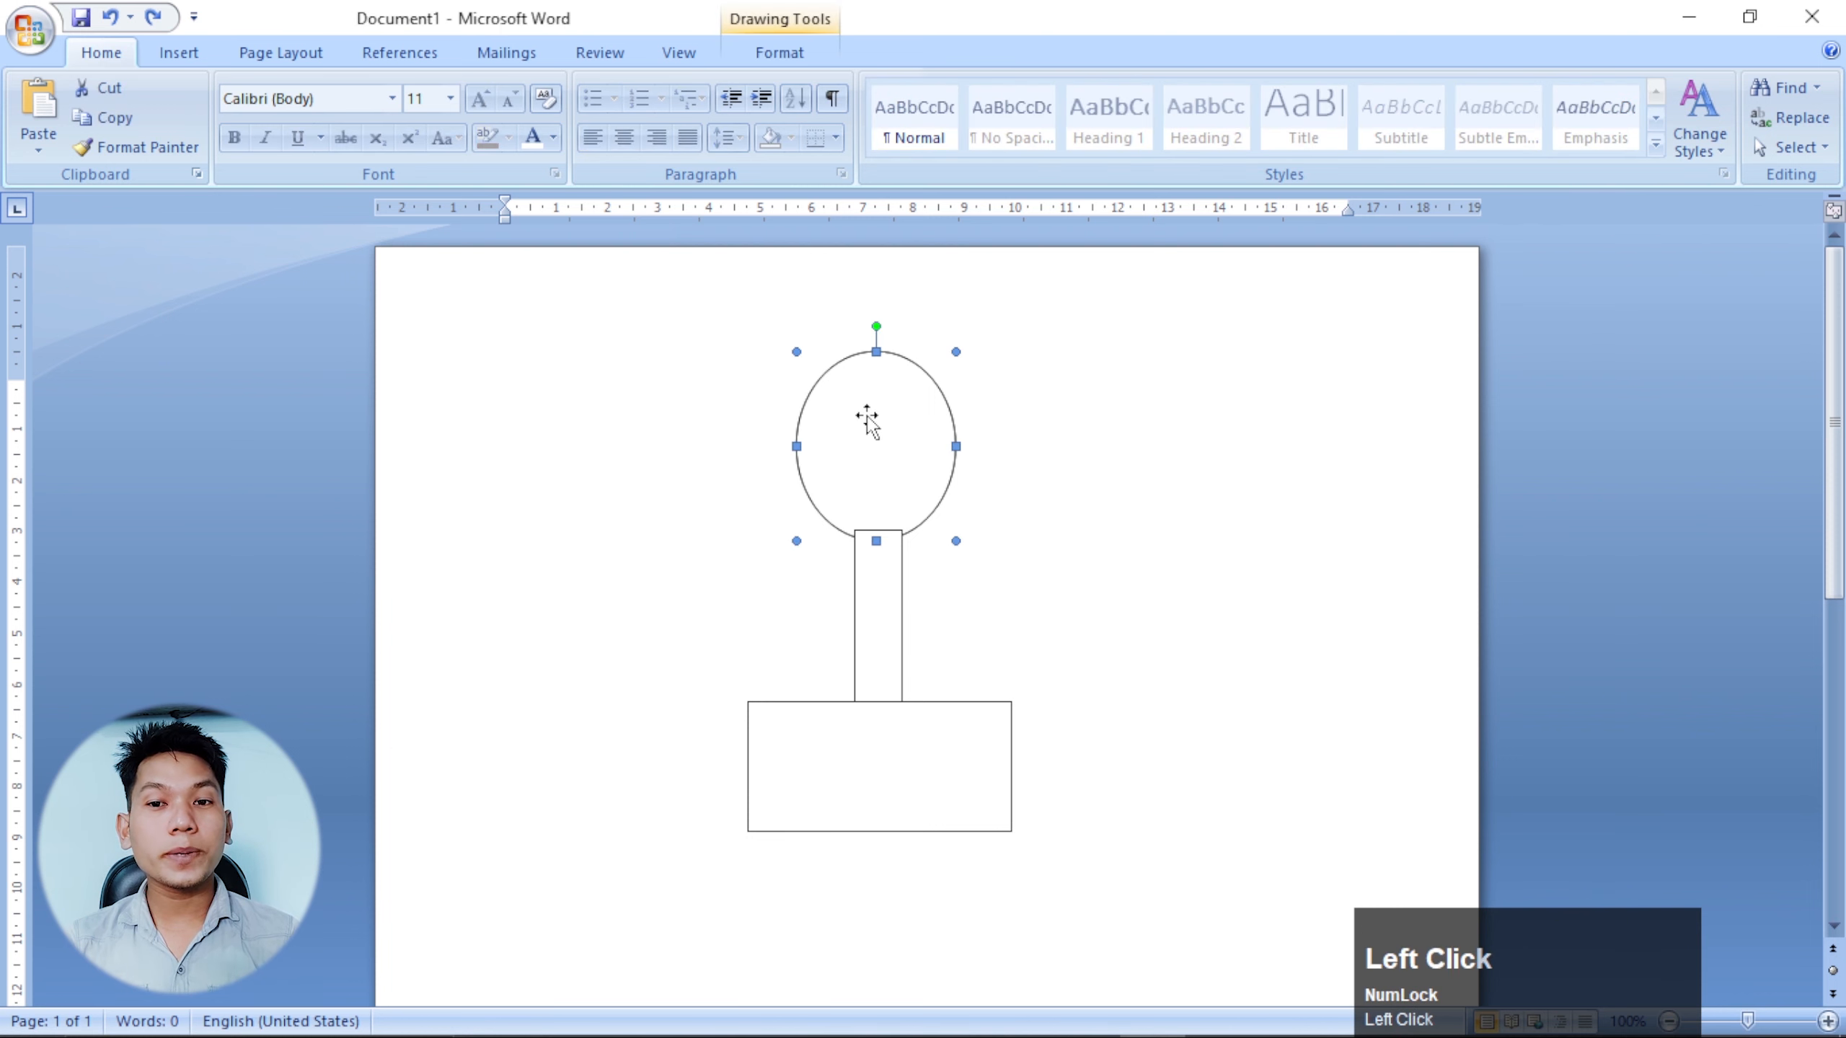
{"action": "left_click", "coordinate": [881, 643], "text": "ctrl"}
{"action": "left_click", "coordinate": [953, 772], "text": "ctrl"}
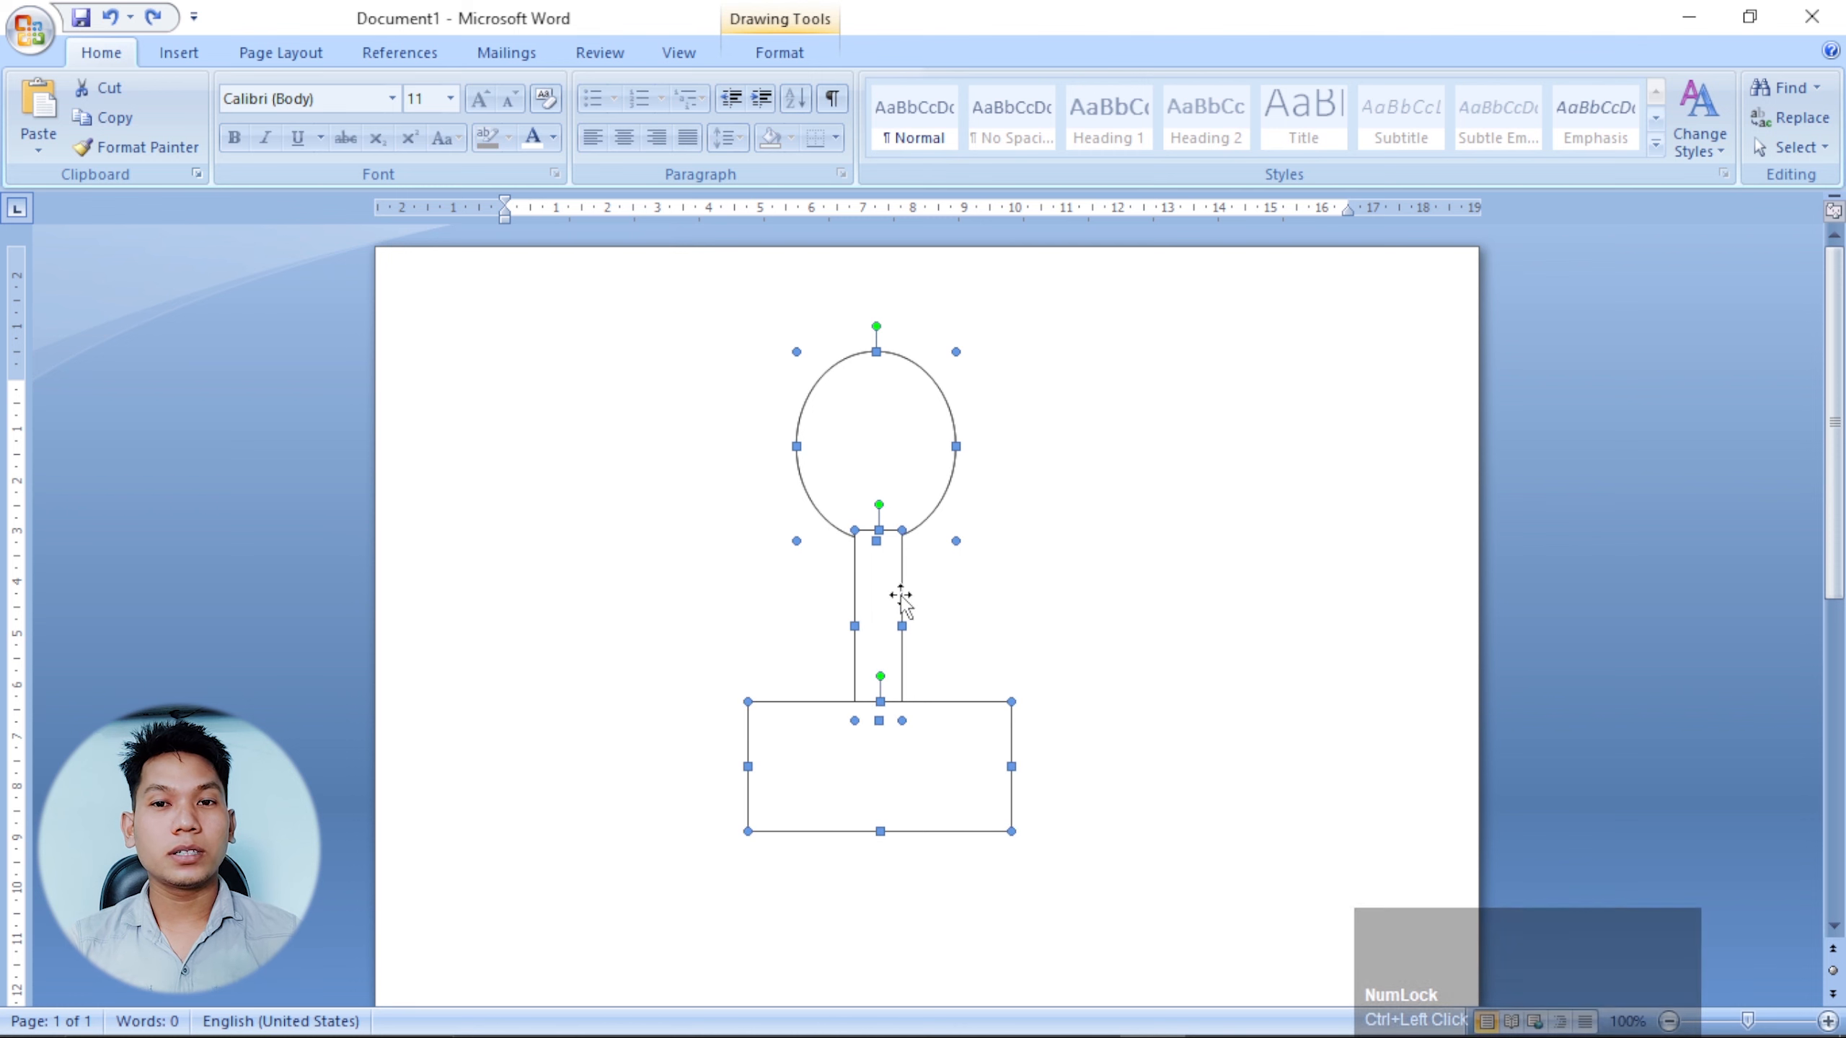
{"action": "left_click", "coordinate": [801, 57]}
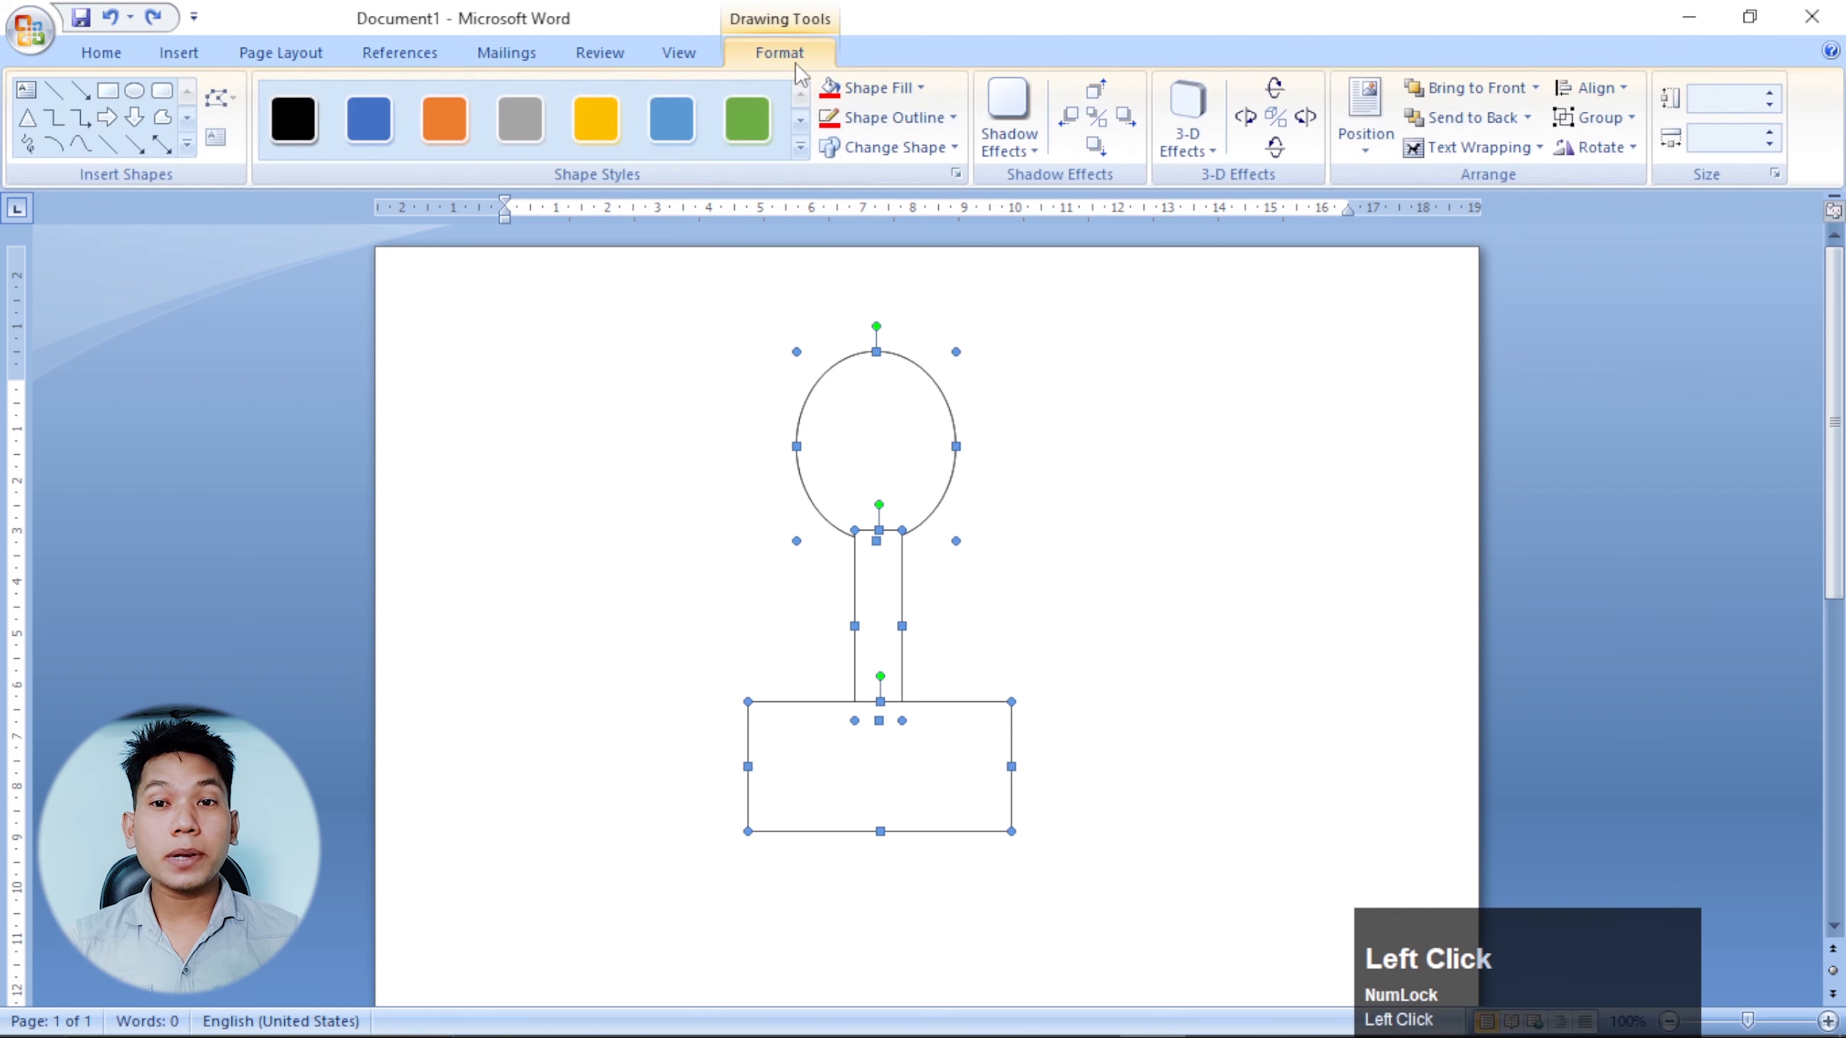
{"action": "left_click", "coordinate": [1598, 118]}
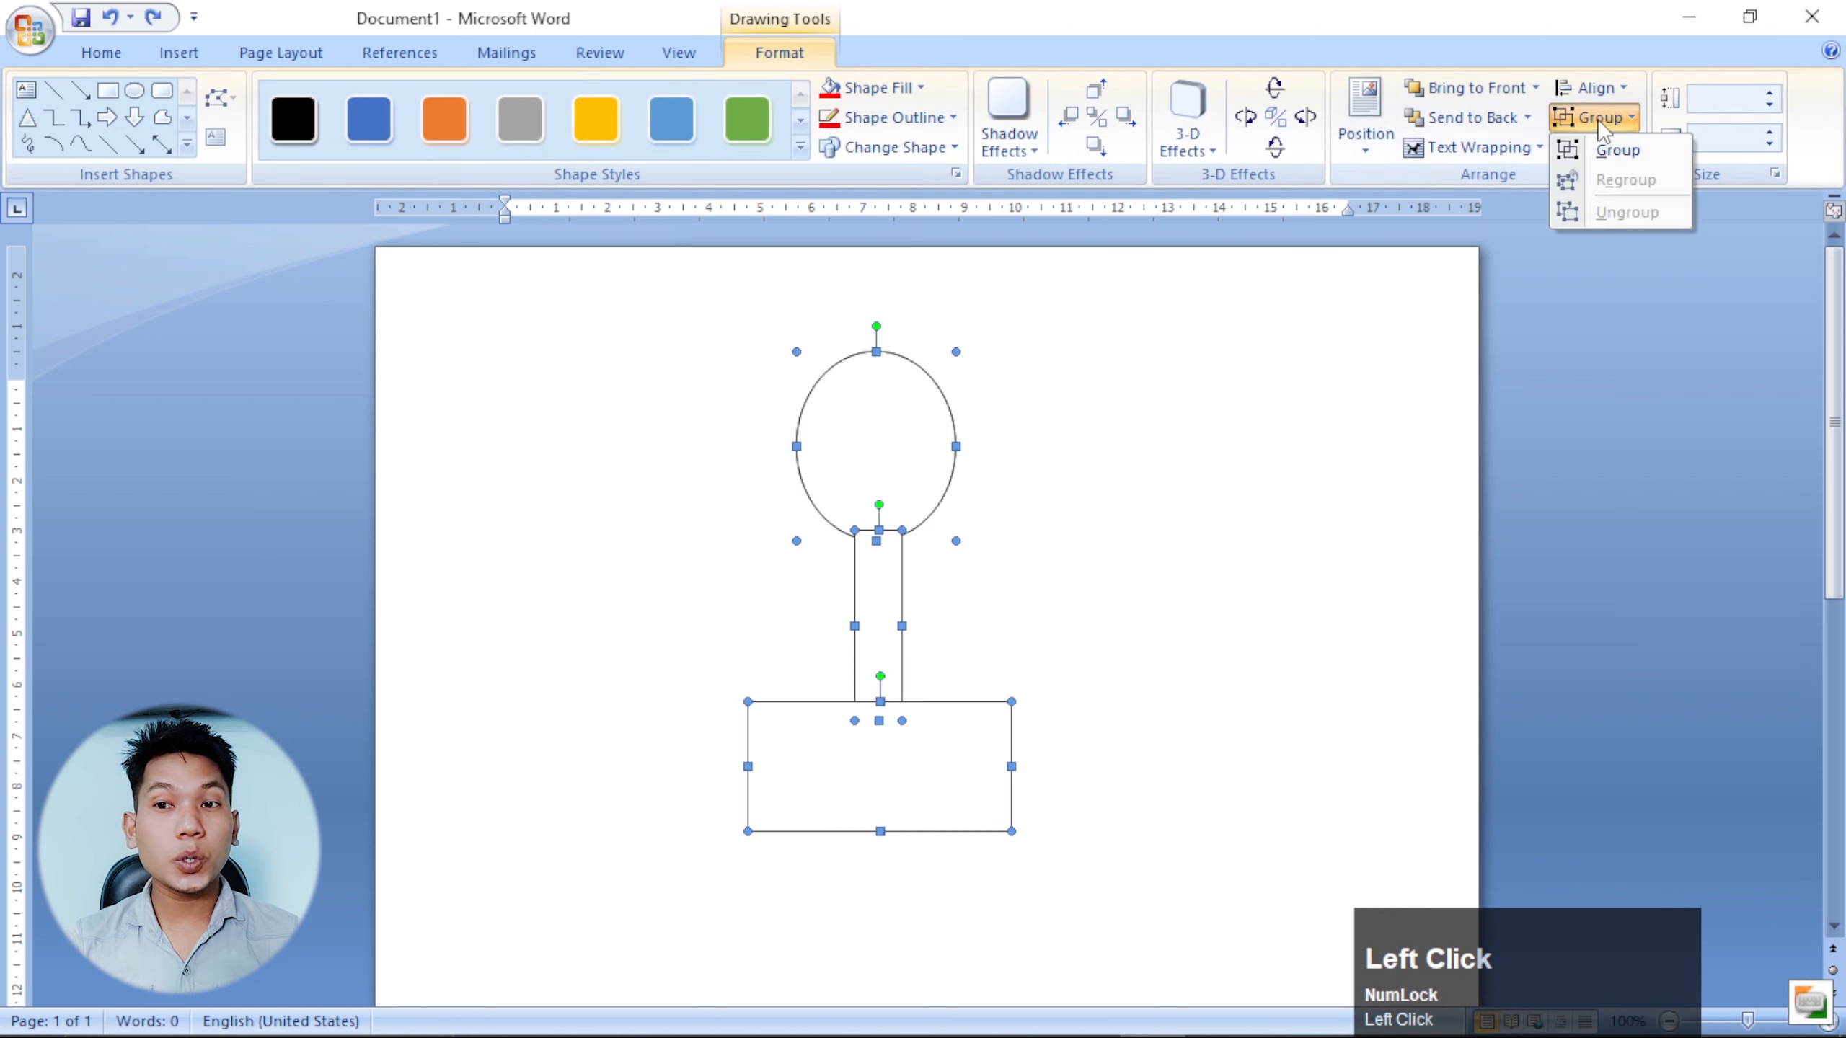
{"action": "left_click", "coordinate": [1618, 150]}
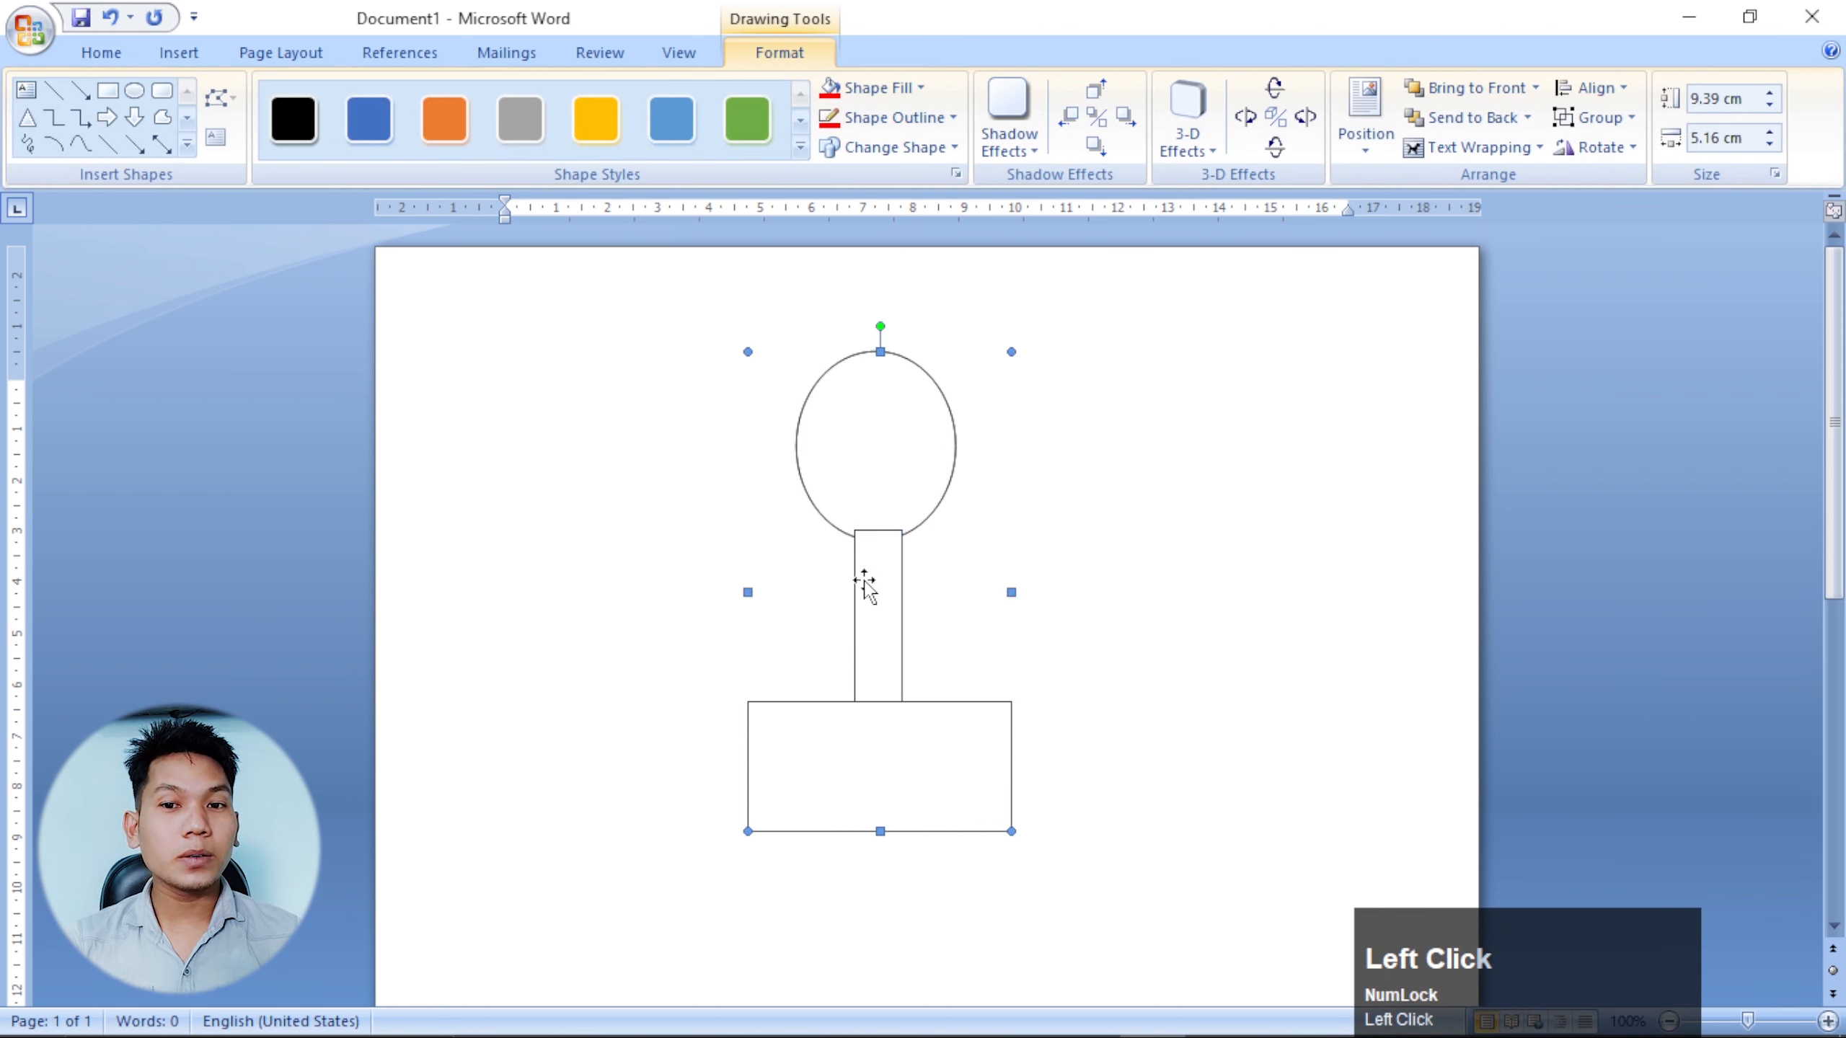
Move the grouped drawing to the page's left side and back toward the middle, and ungroup it.
{"action": "left_click_drag", "start_coordinate": [869, 596], "coordinate": [553, 566]}
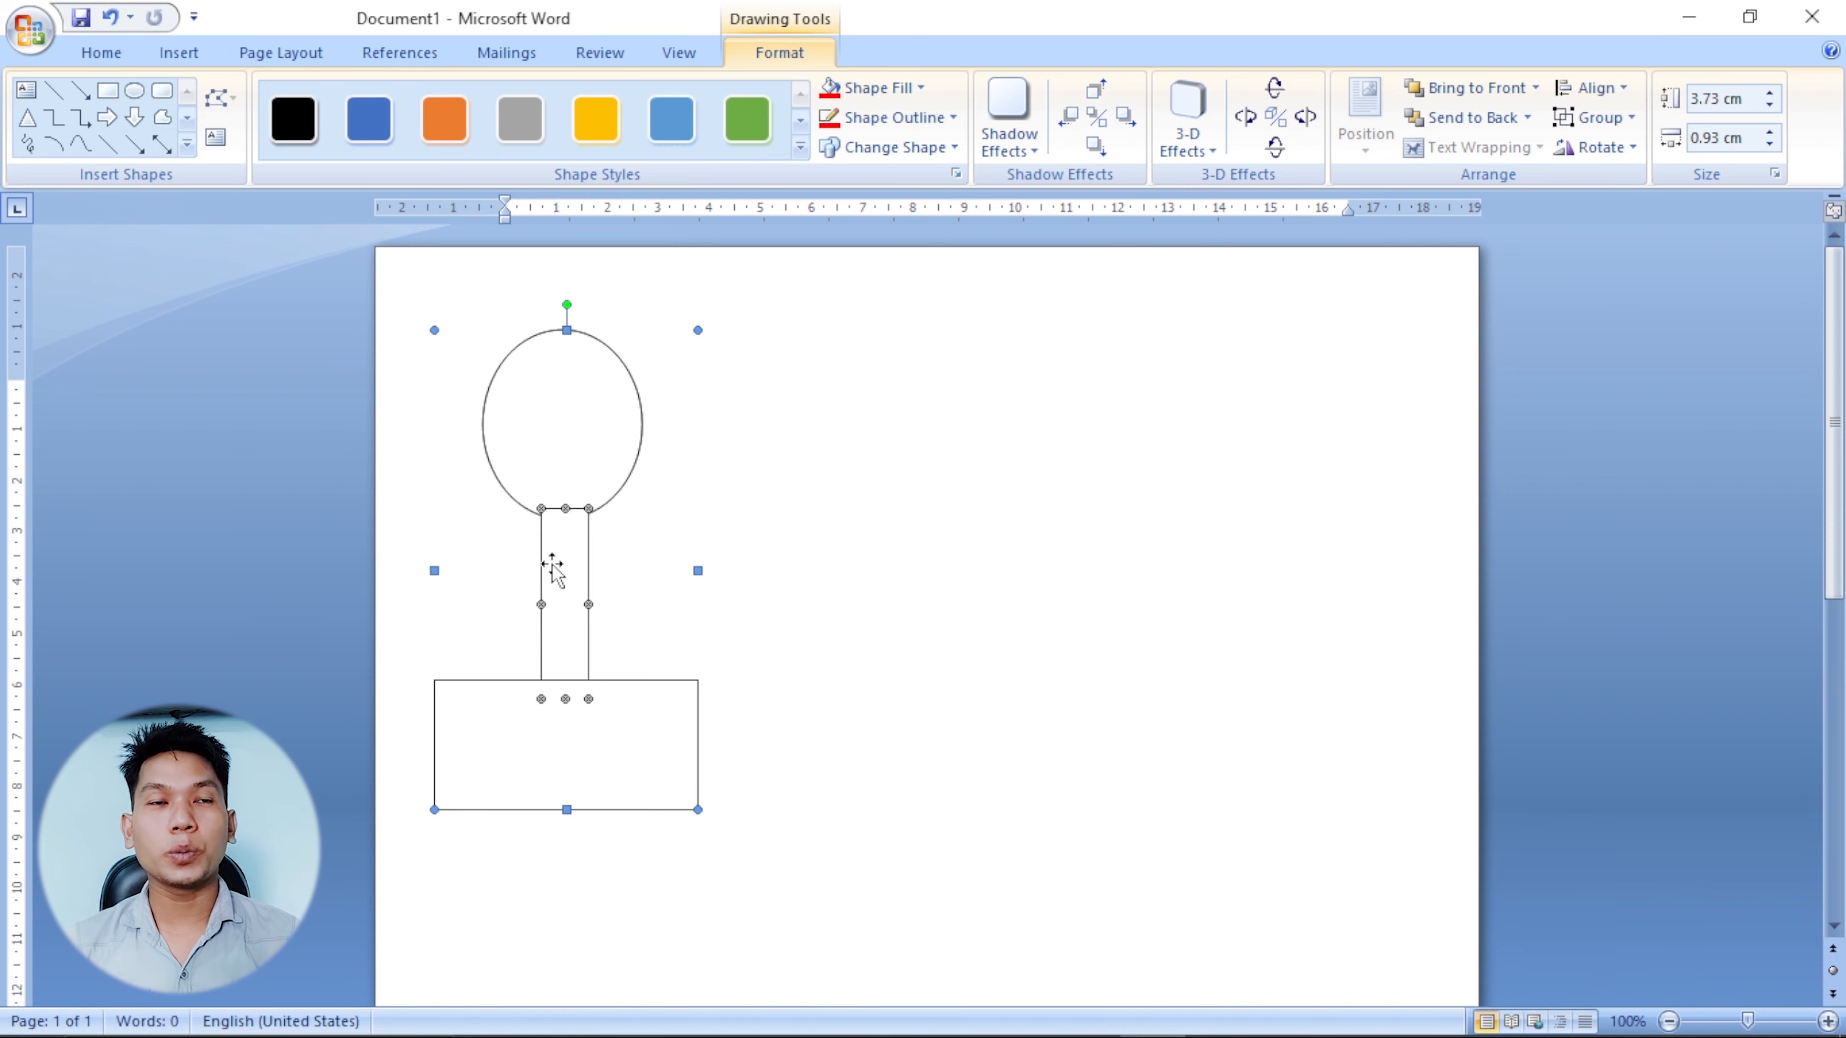
{"action": "left_click_drag", "start_coordinate": [552, 565], "coordinate": [851, 605]}
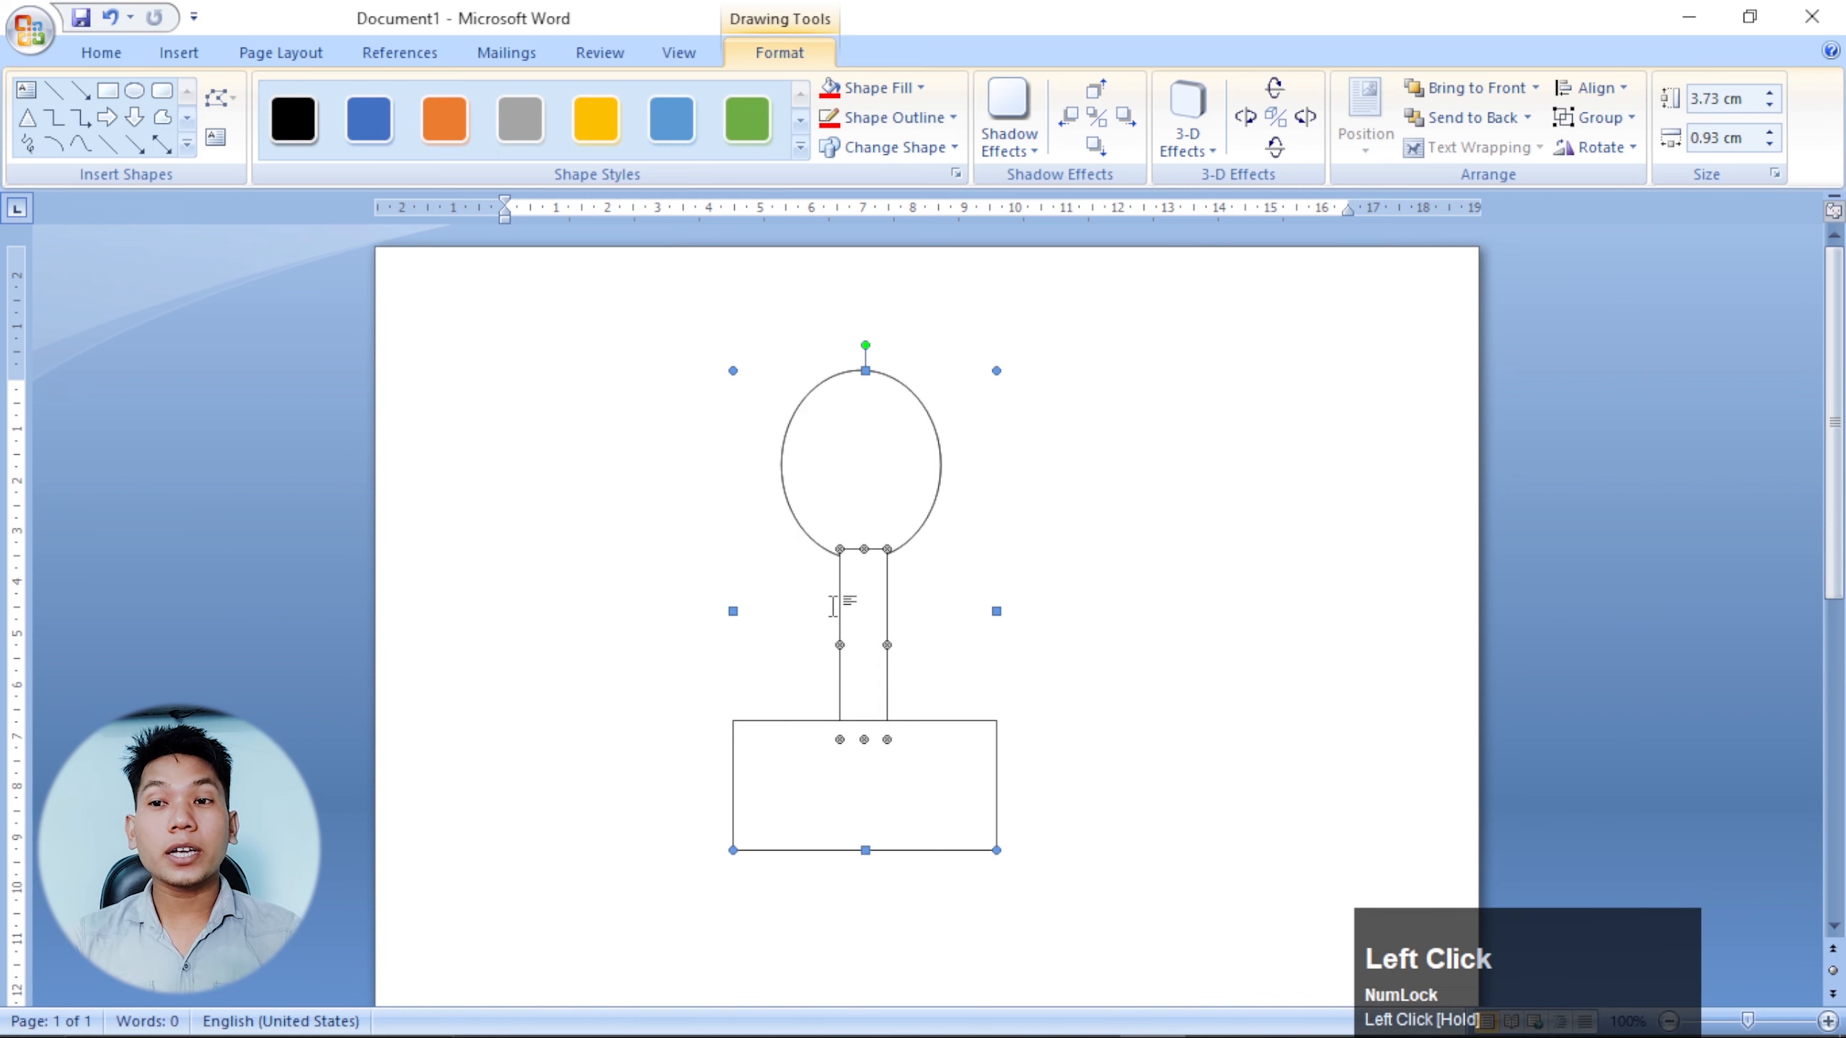
{"action": "left_click", "coordinate": [1595, 117]}
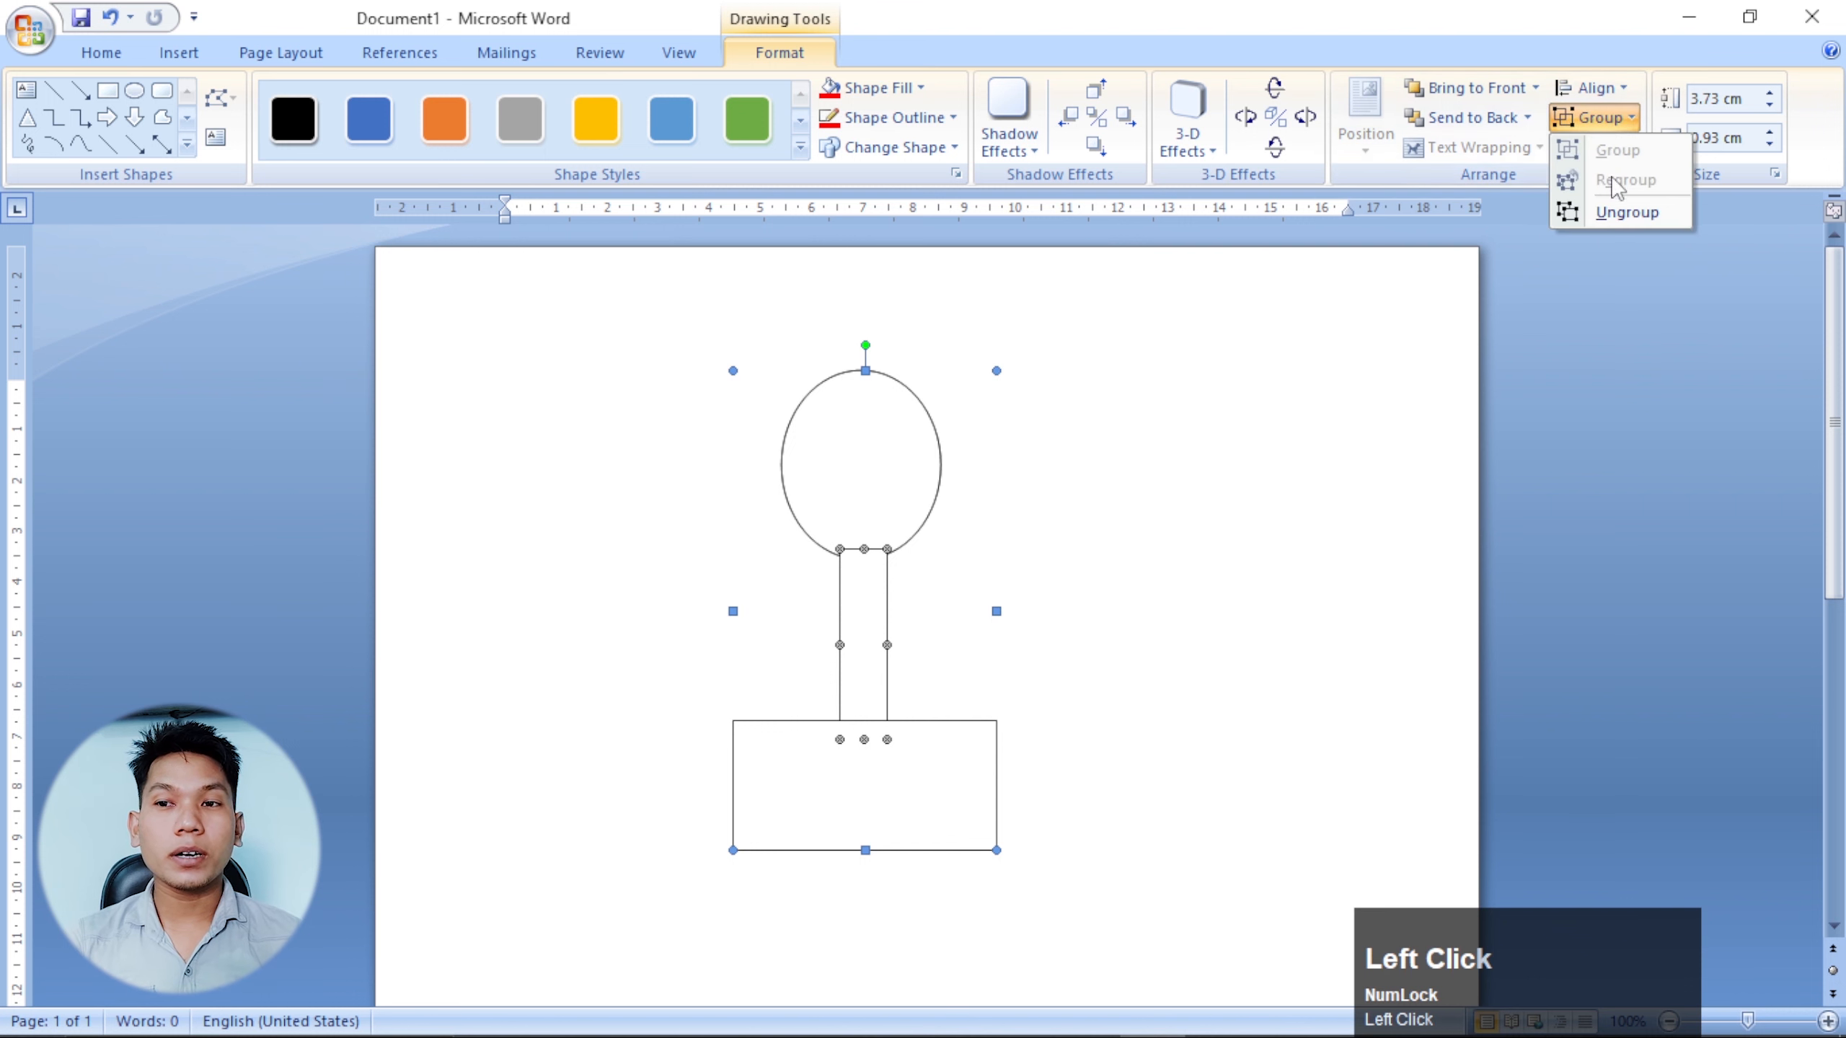
{"action": "left_click", "coordinate": [1622, 216]}
Nudge the ellipse slightly while selecting it with both rectangles one by one, and clear the selection.
{"action": "mouse_move", "coordinate": [861, 507]}
{"action": "left_mouse_down"}
{"action": "mouse_move", "coordinate": [1047, 466]}
{"action": "mouse_move", "coordinate": [855, 502]}
{"action": "mouse_move", "coordinate": [855, 520]}
{"action": "left_mouse_up"}
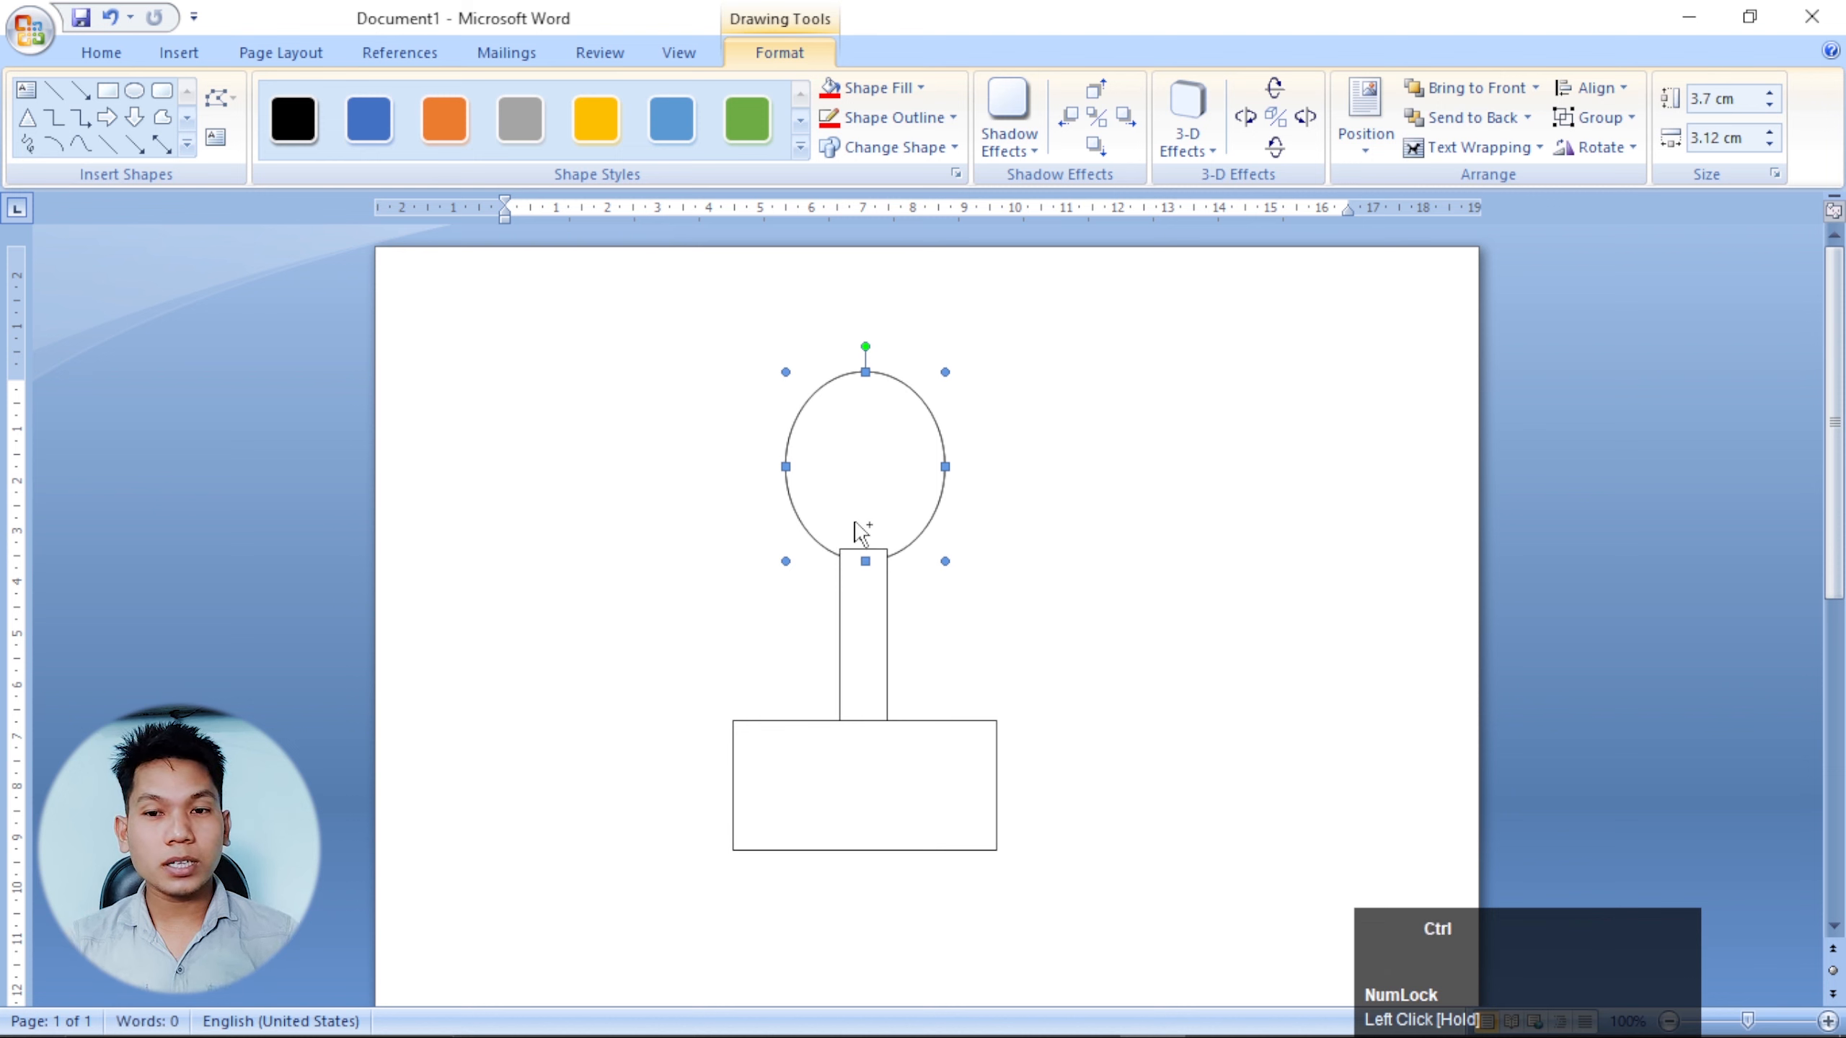
{"action": "left_click", "coordinate": [865, 636], "text": "ctrl"}
{"action": "left_click", "coordinate": [854, 842], "text": "ctrl"}
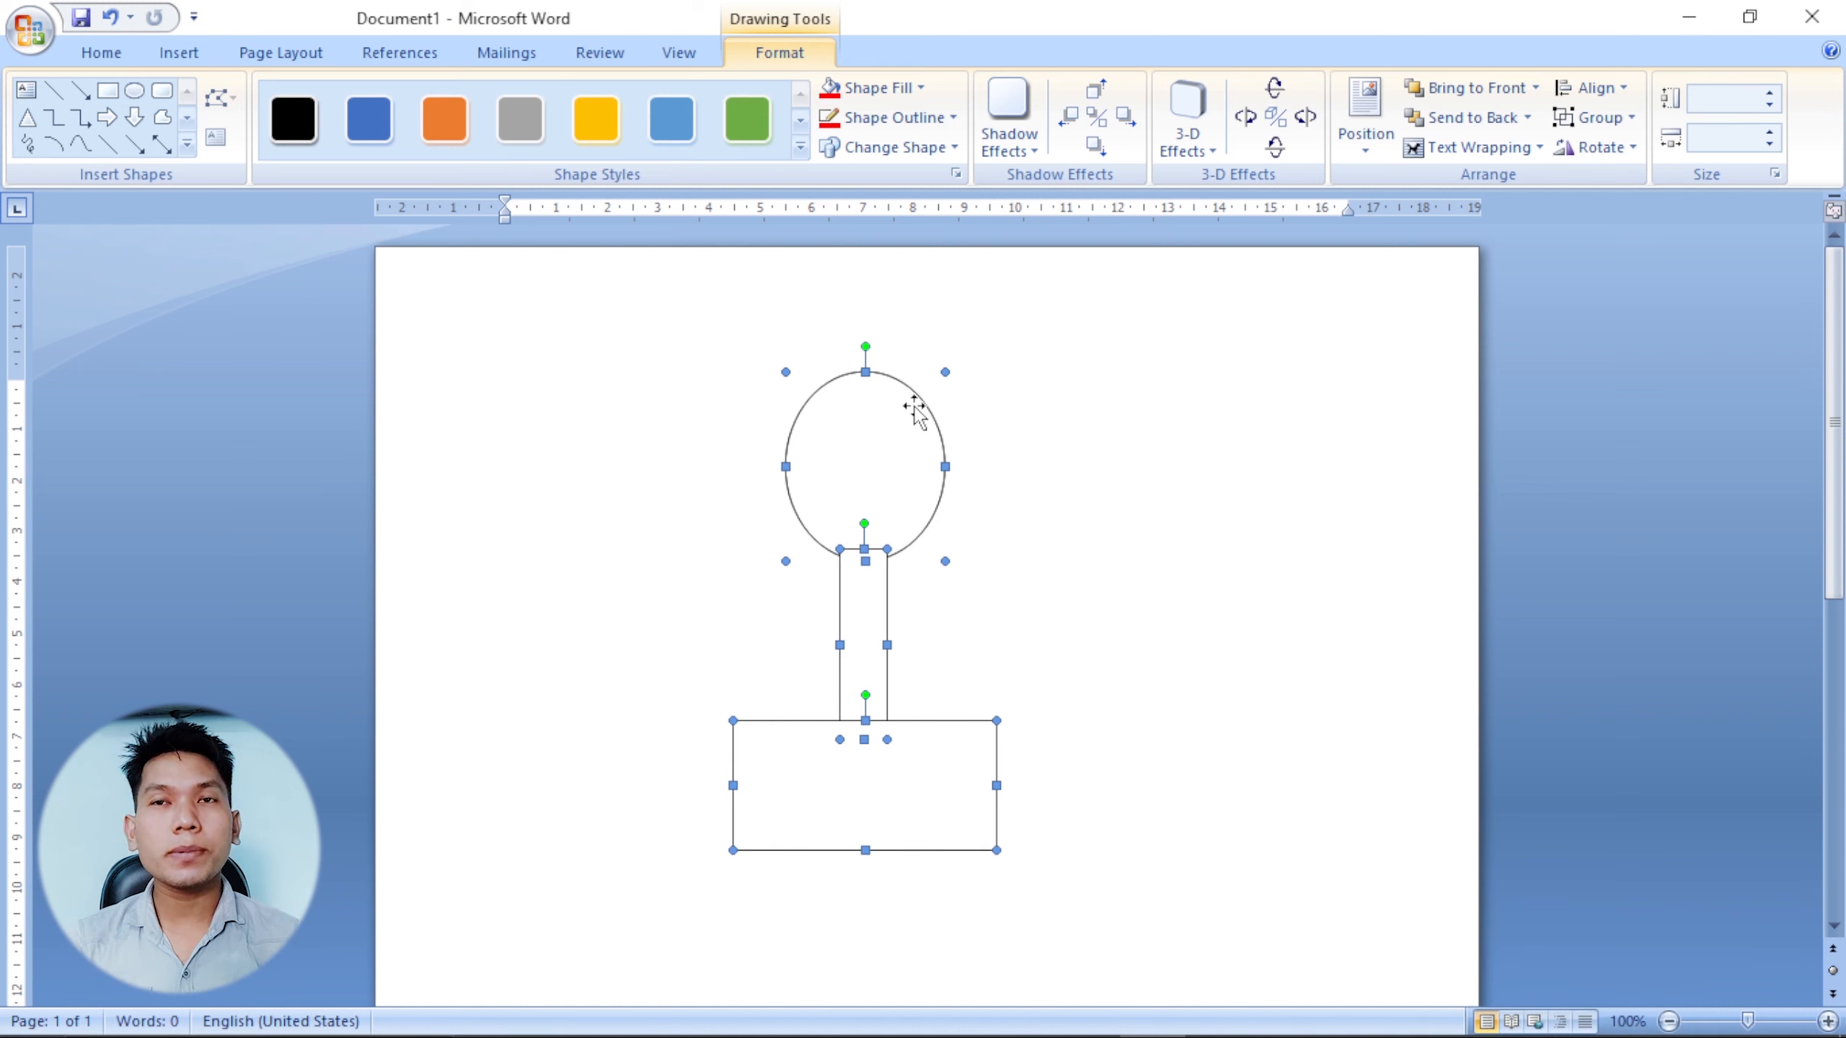
{"action": "left_click", "coordinate": [1166, 462]}
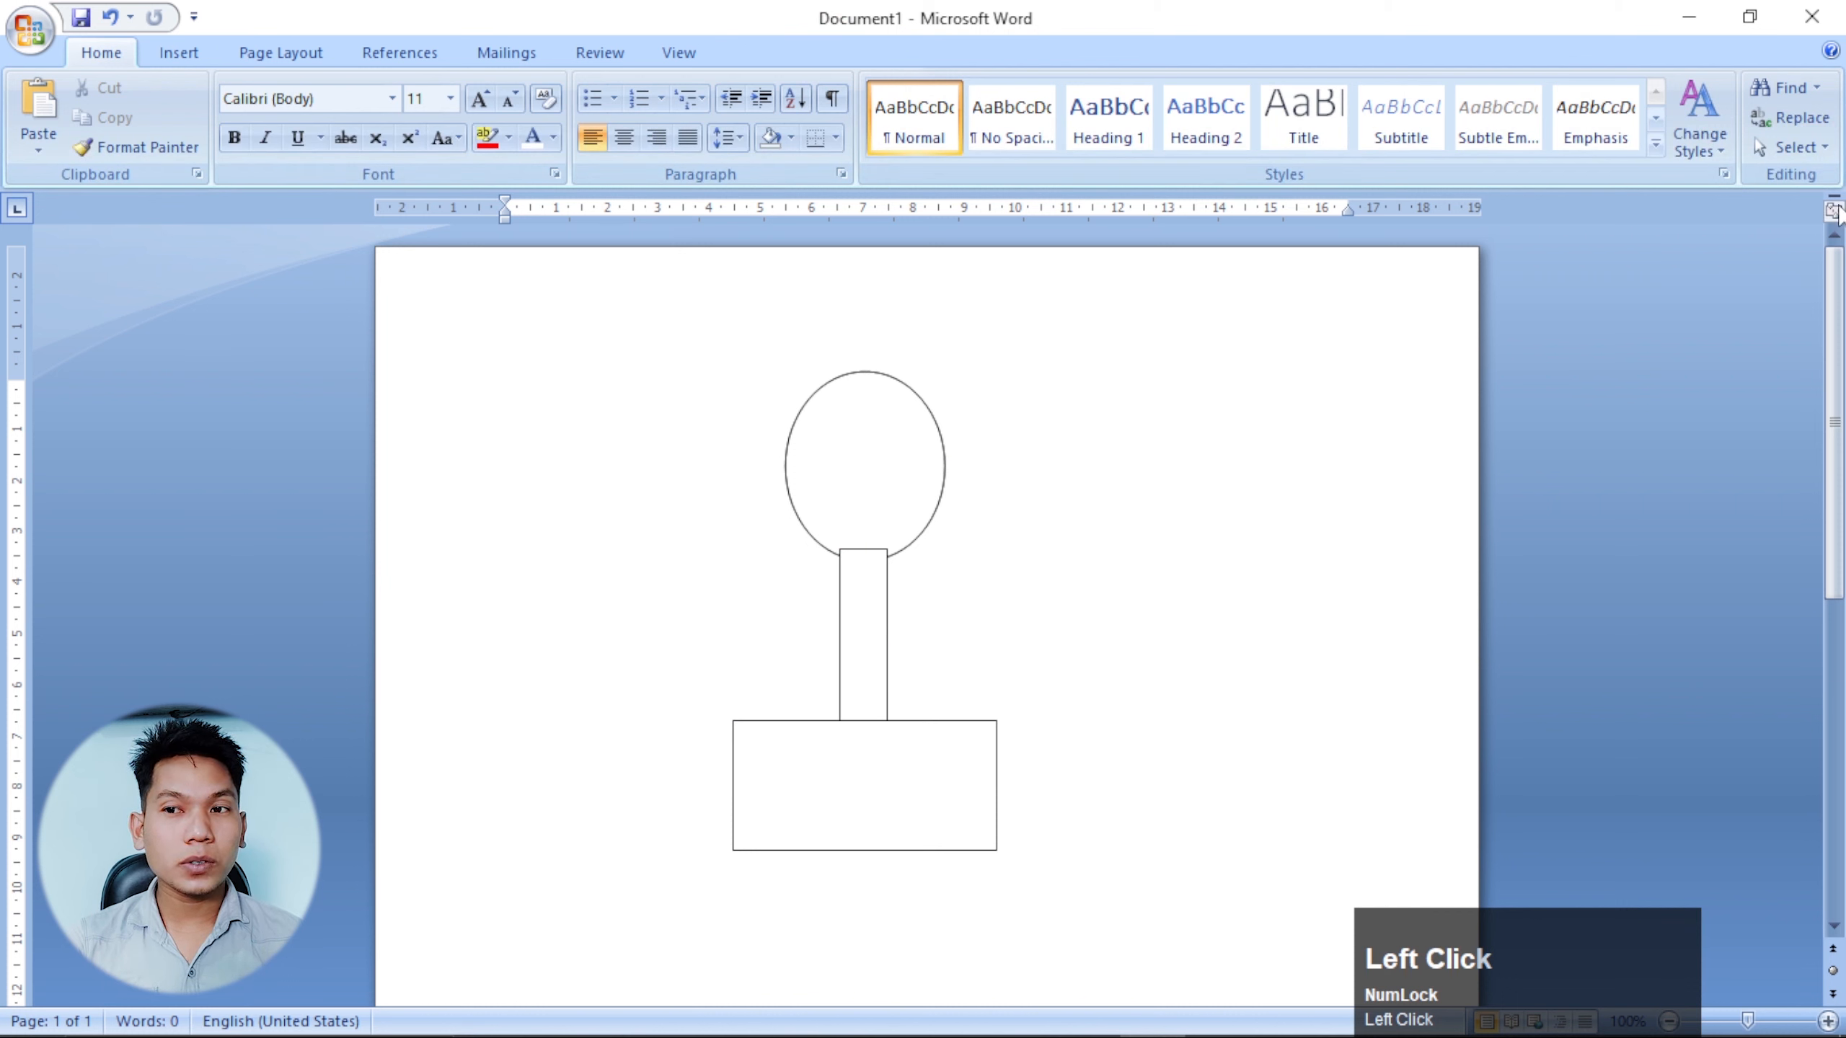
Enclose the ellipse and both rectangles in one selection with Select Objects and group them.
{"action": "left_click", "coordinate": [1801, 148]}
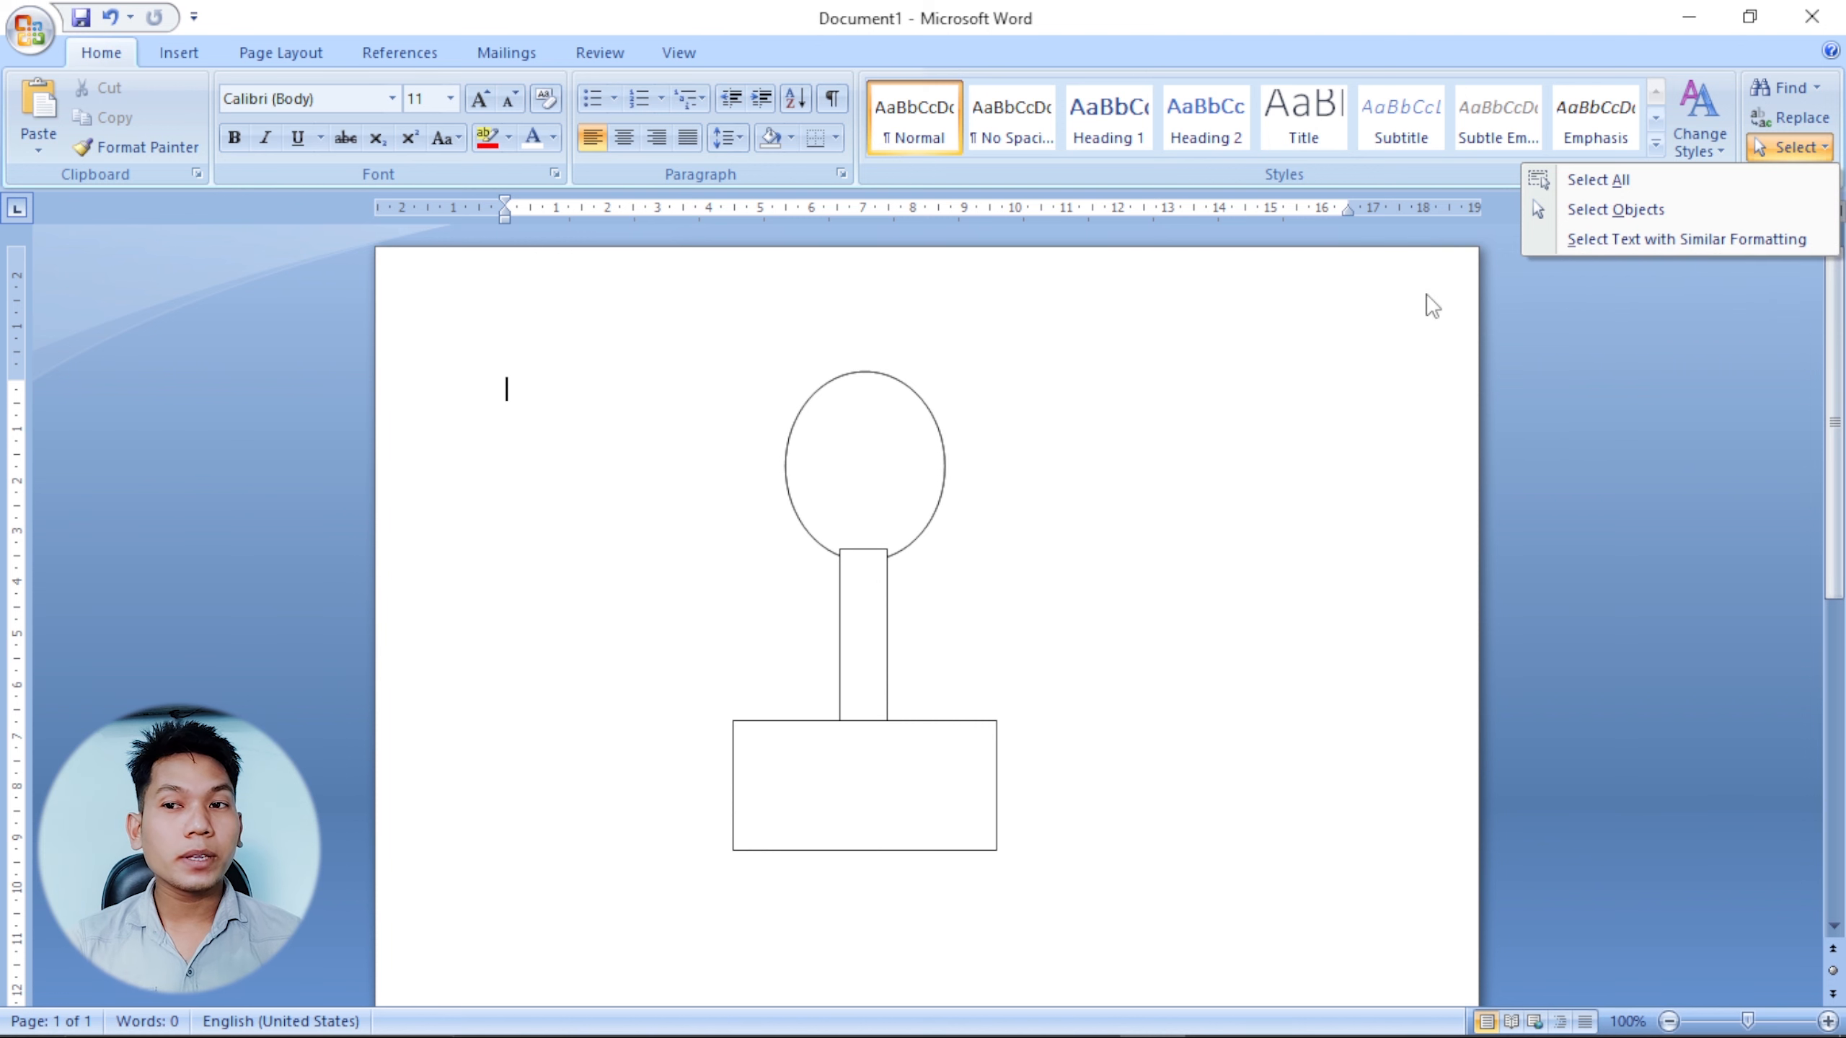
{"action": "left_click", "coordinate": [1615, 212]}
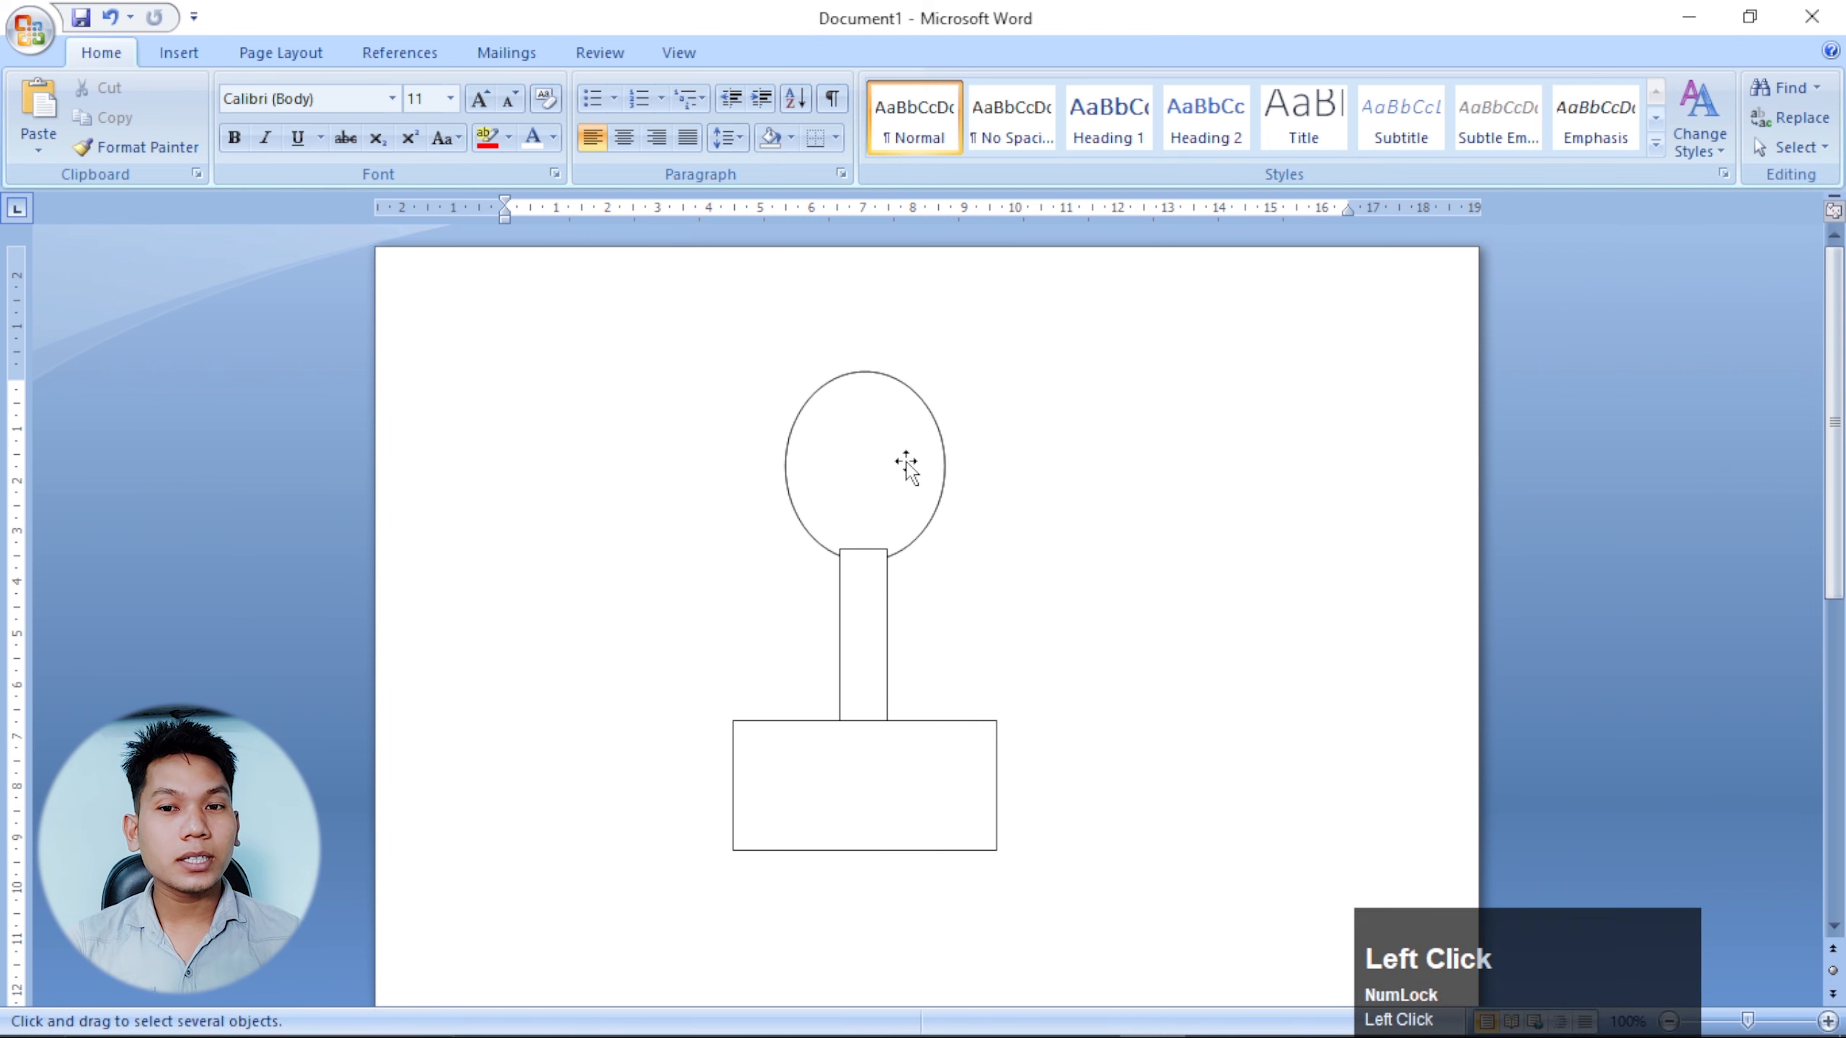
{"action": "mouse_move", "coordinate": [611, 329]}
{"action": "left_mouse_down"}
{"action": "mouse_move", "coordinate": [821, 553]}
{"action": "mouse_move", "coordinate": [1082, 899]}
{"action": "left_mouse_up"}
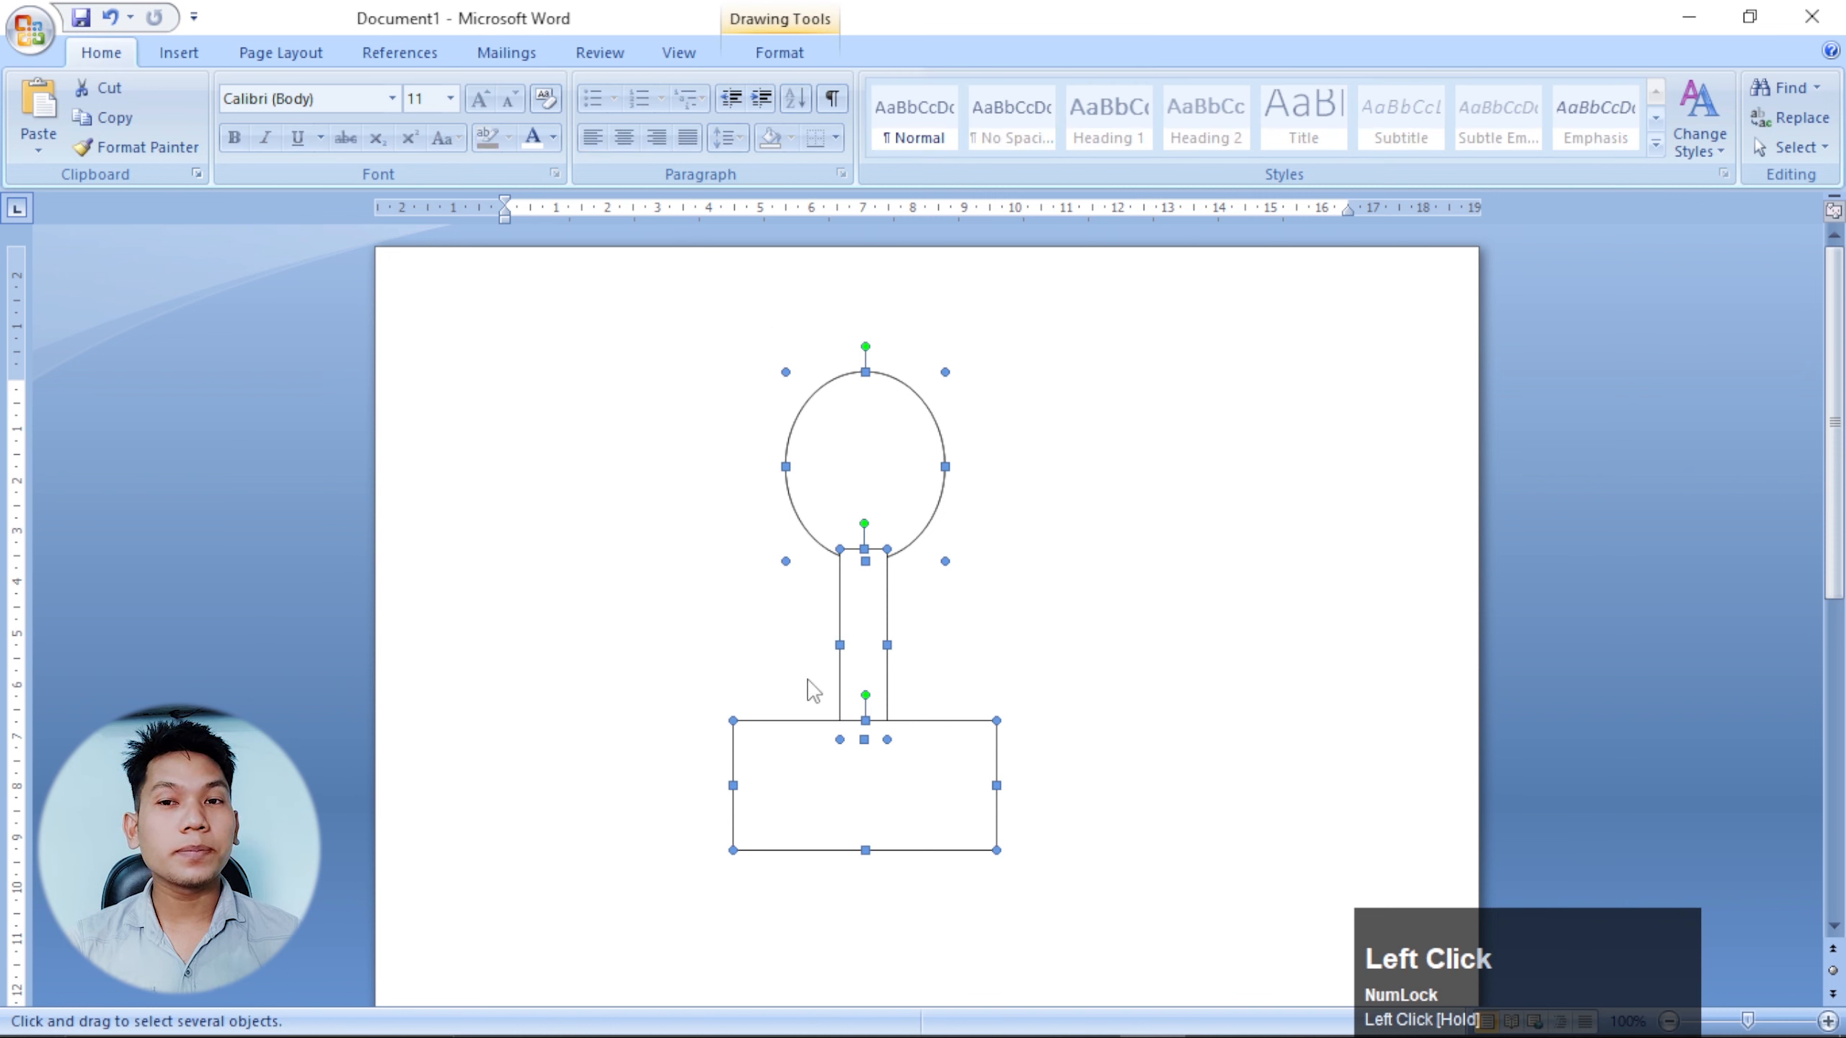
{"action": "left_click", "coordinate": [779, 52]}
{"action": "left_click", "coordinate": [1595, 117]}
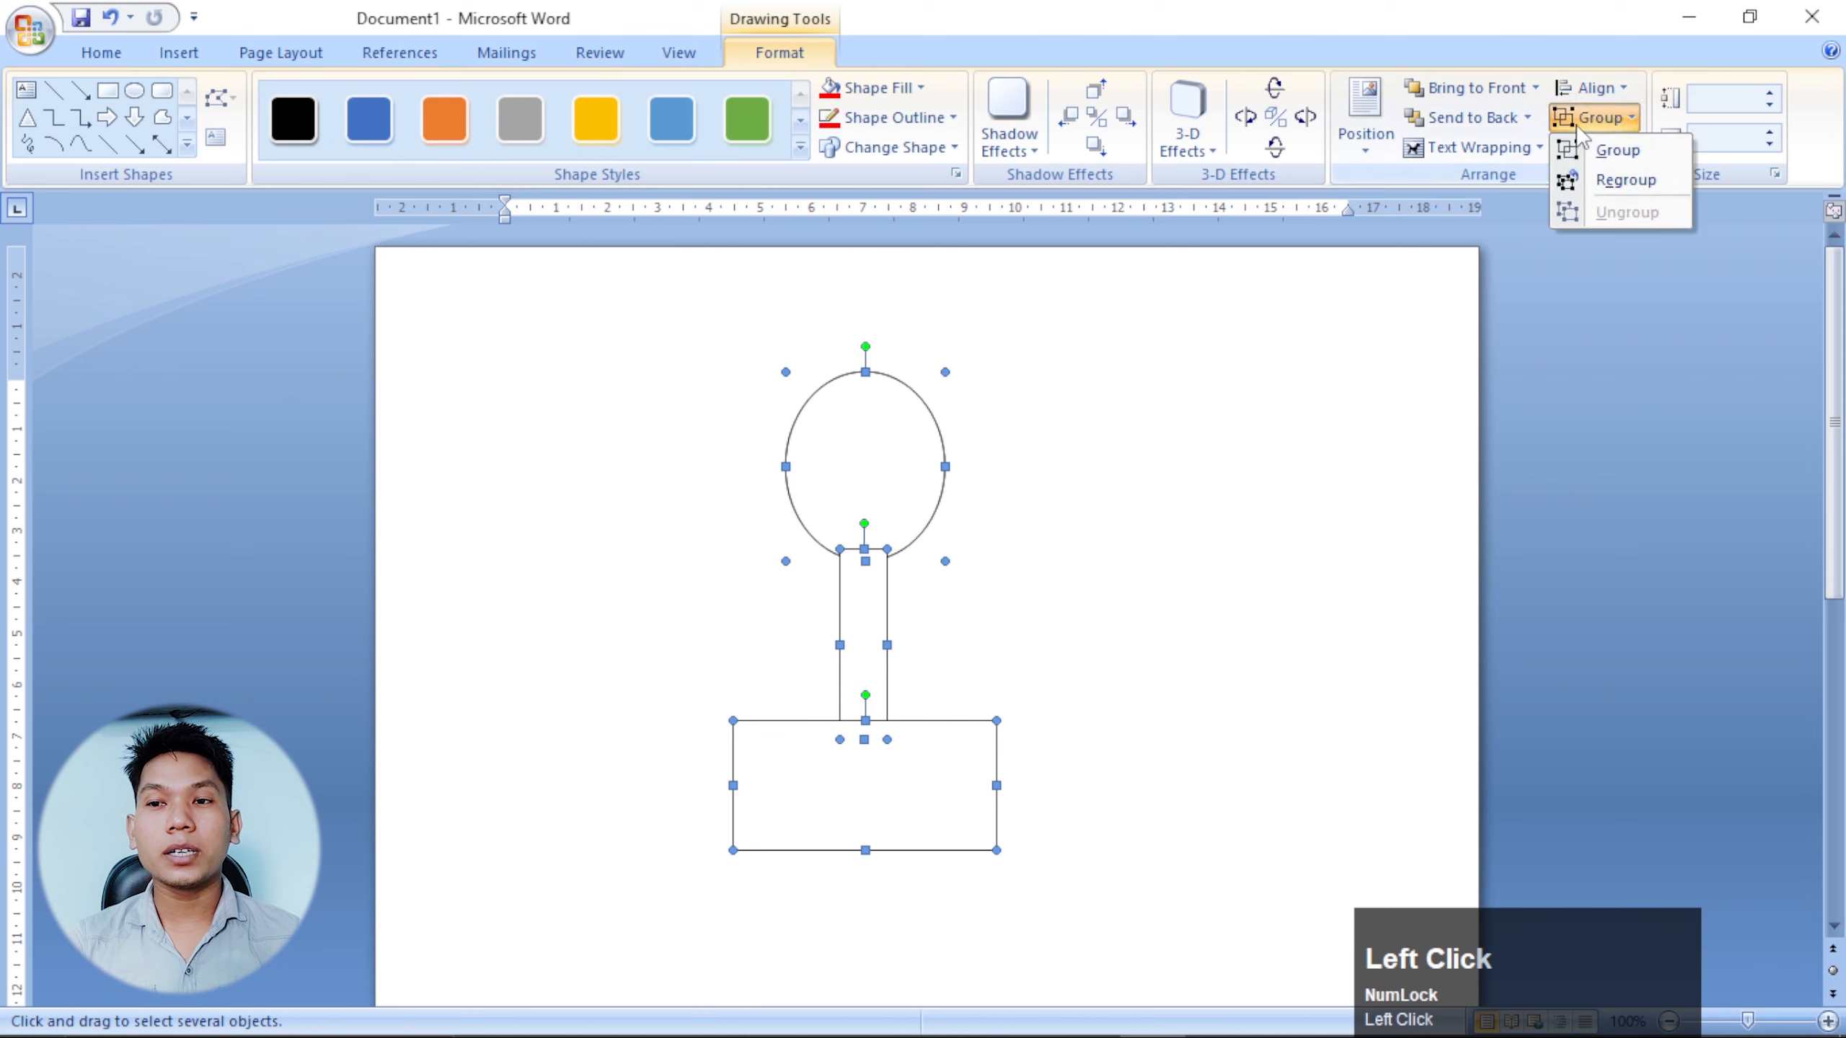
{"action": "left_click", "coordinate": [1619, 150]}
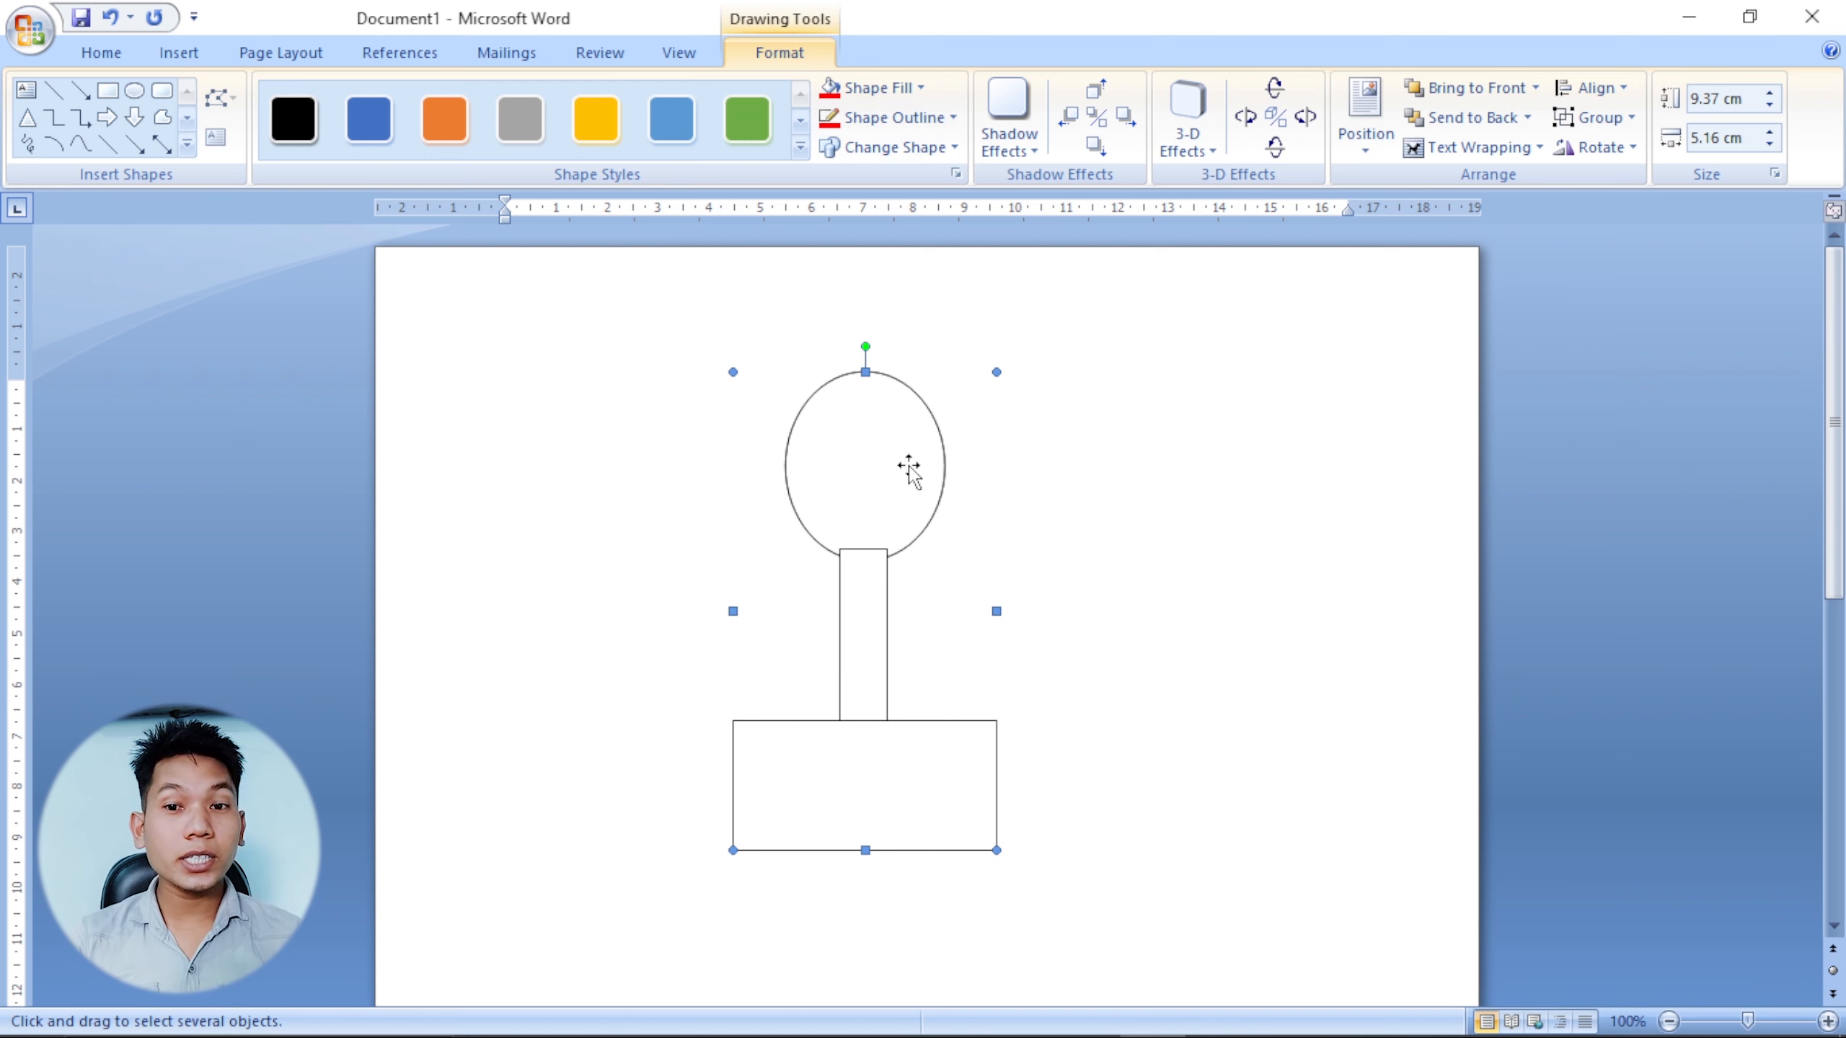
Move the grouped drawing up and to the right, and delete it from the page.
{"action": "left_click_drag", "start_coordinate": [907, 465], "coordinate": [992, 411]}
{"action": "key", "text": "Delete"}
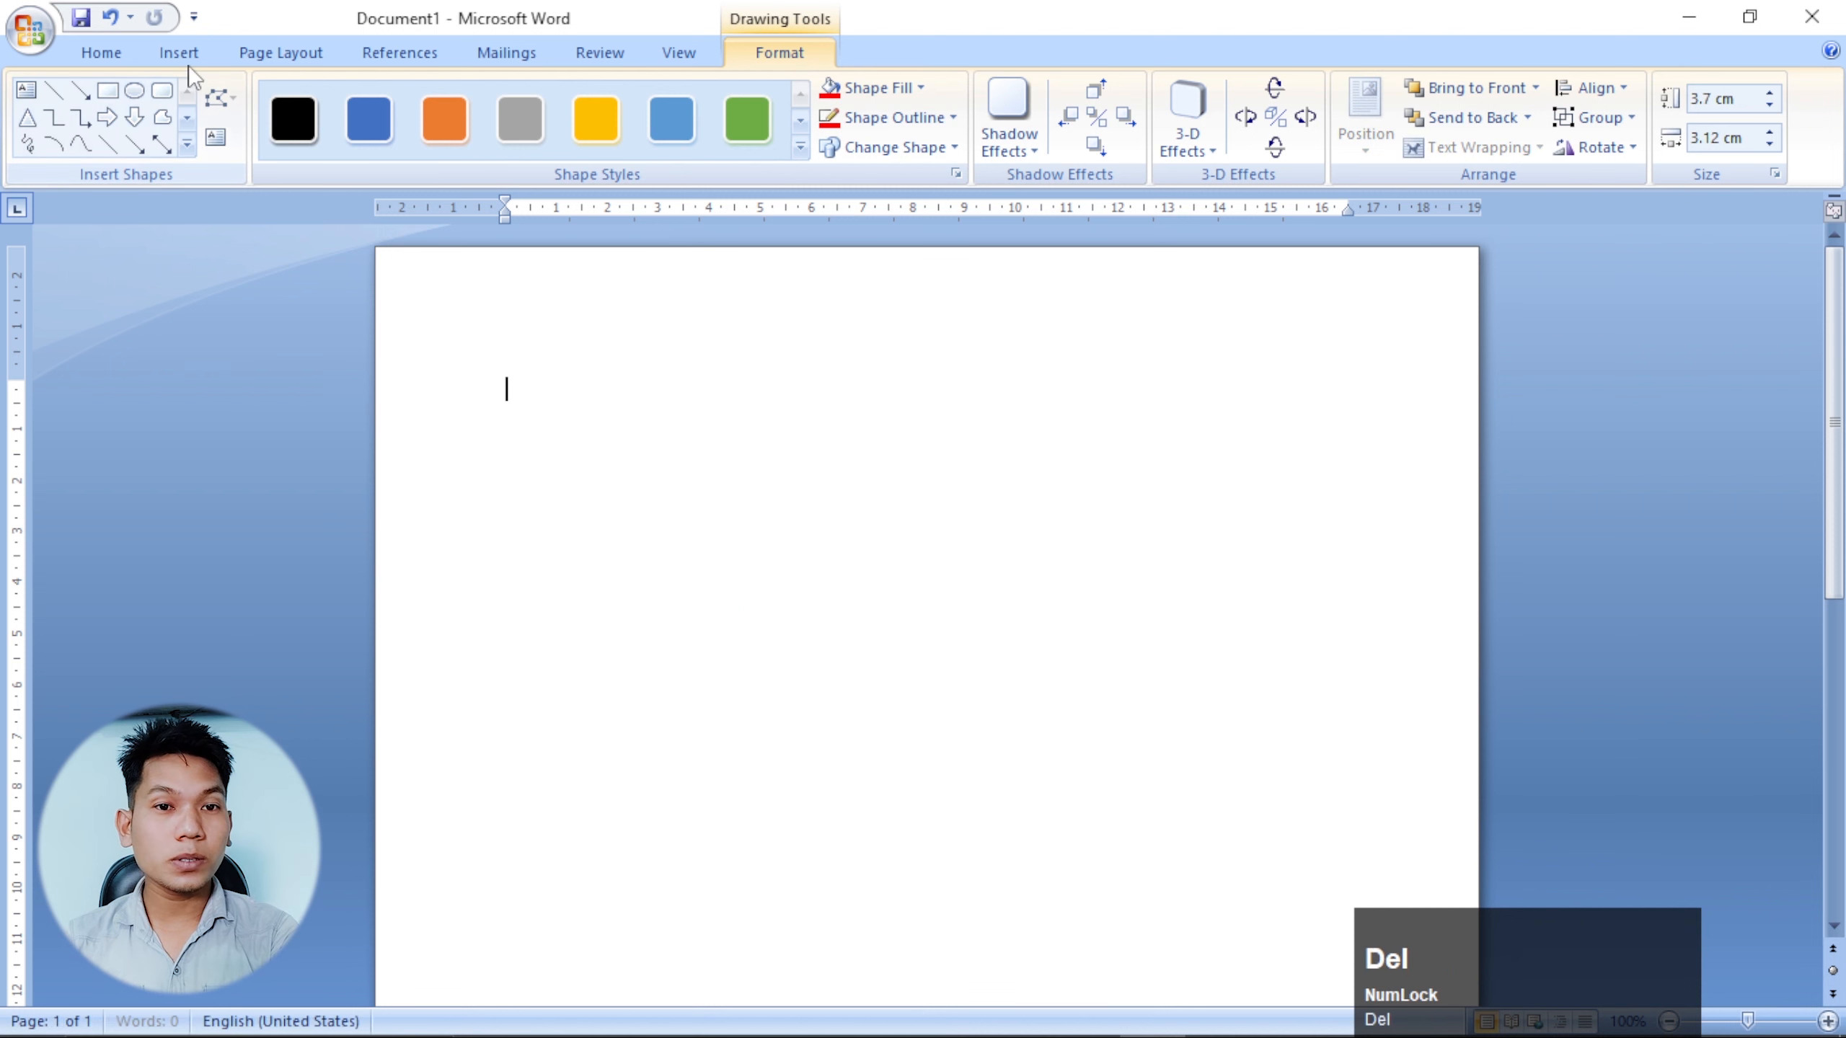
Draw a rectangle about 7.01 by 12.44 cm in the page's upper part and apply the black double-outline shape style.
{"action": "left_click", "coordinate": [188, 59]}
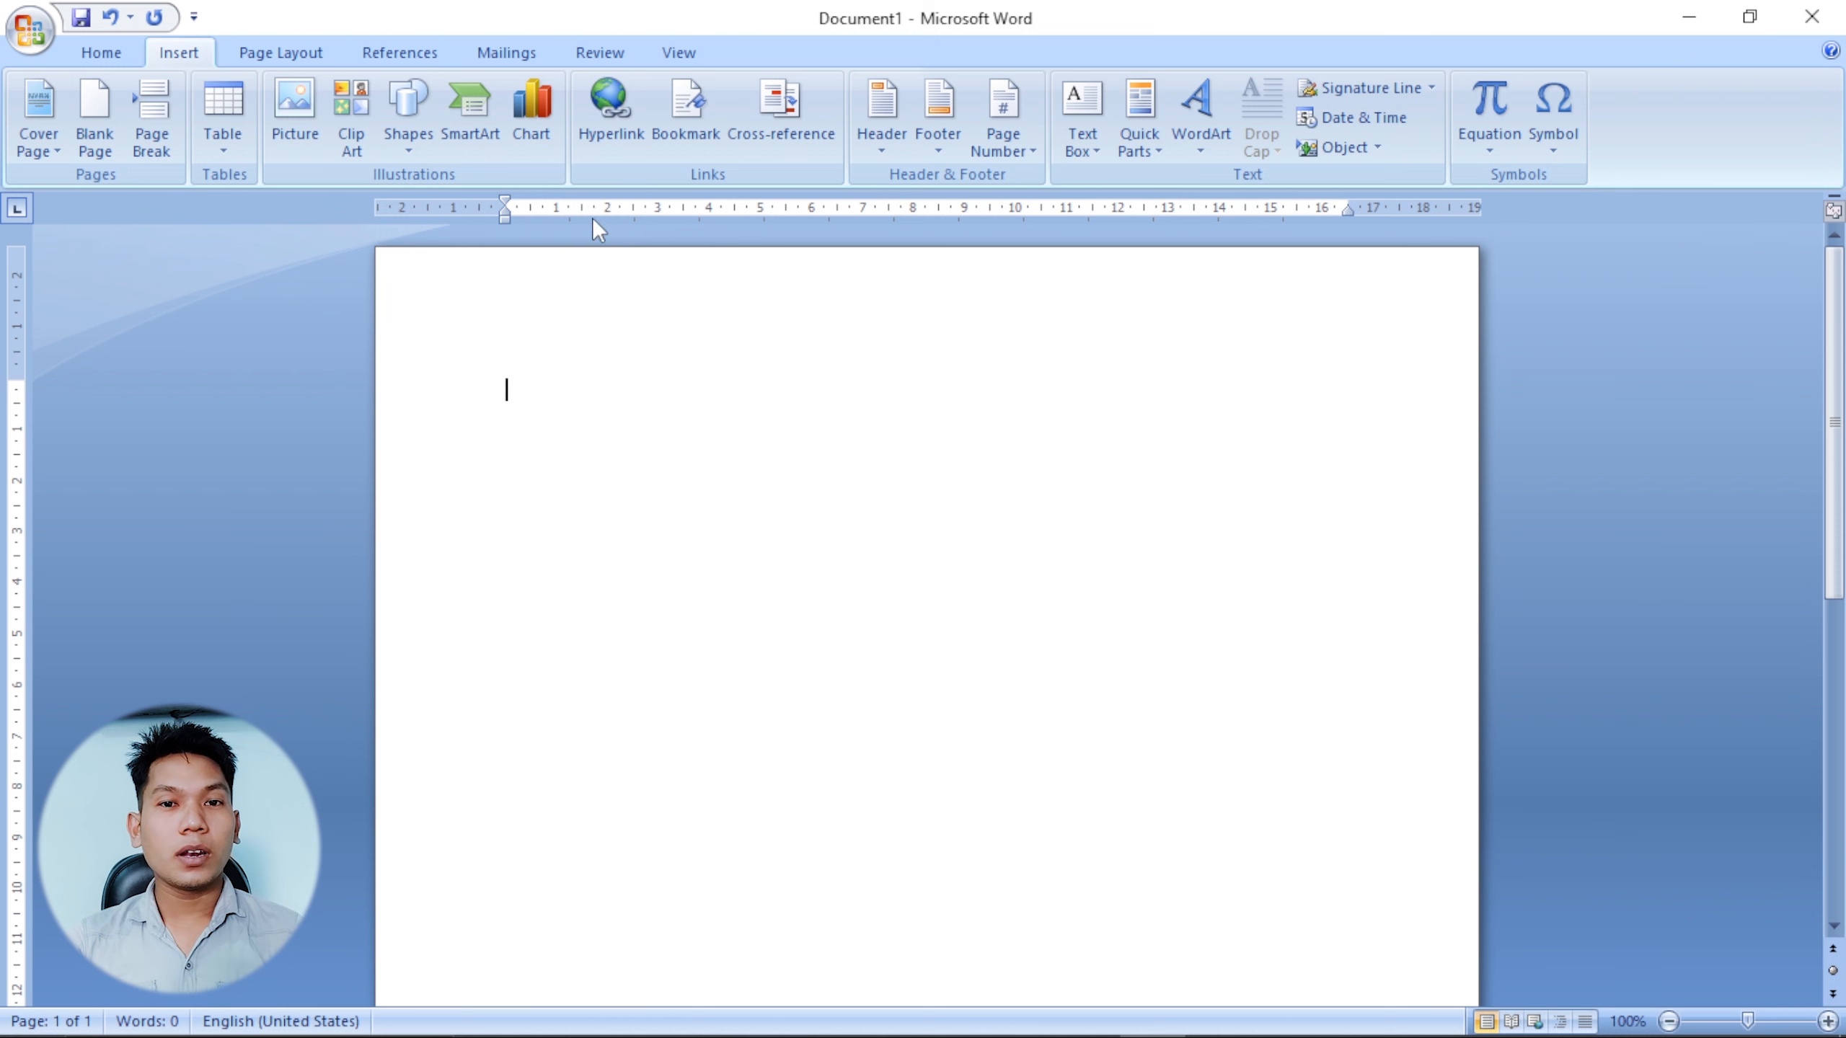
{"action": "left_click", "coordinate": [404, 137]}
{"action": "left_click", "coordinate": [478, 205]}
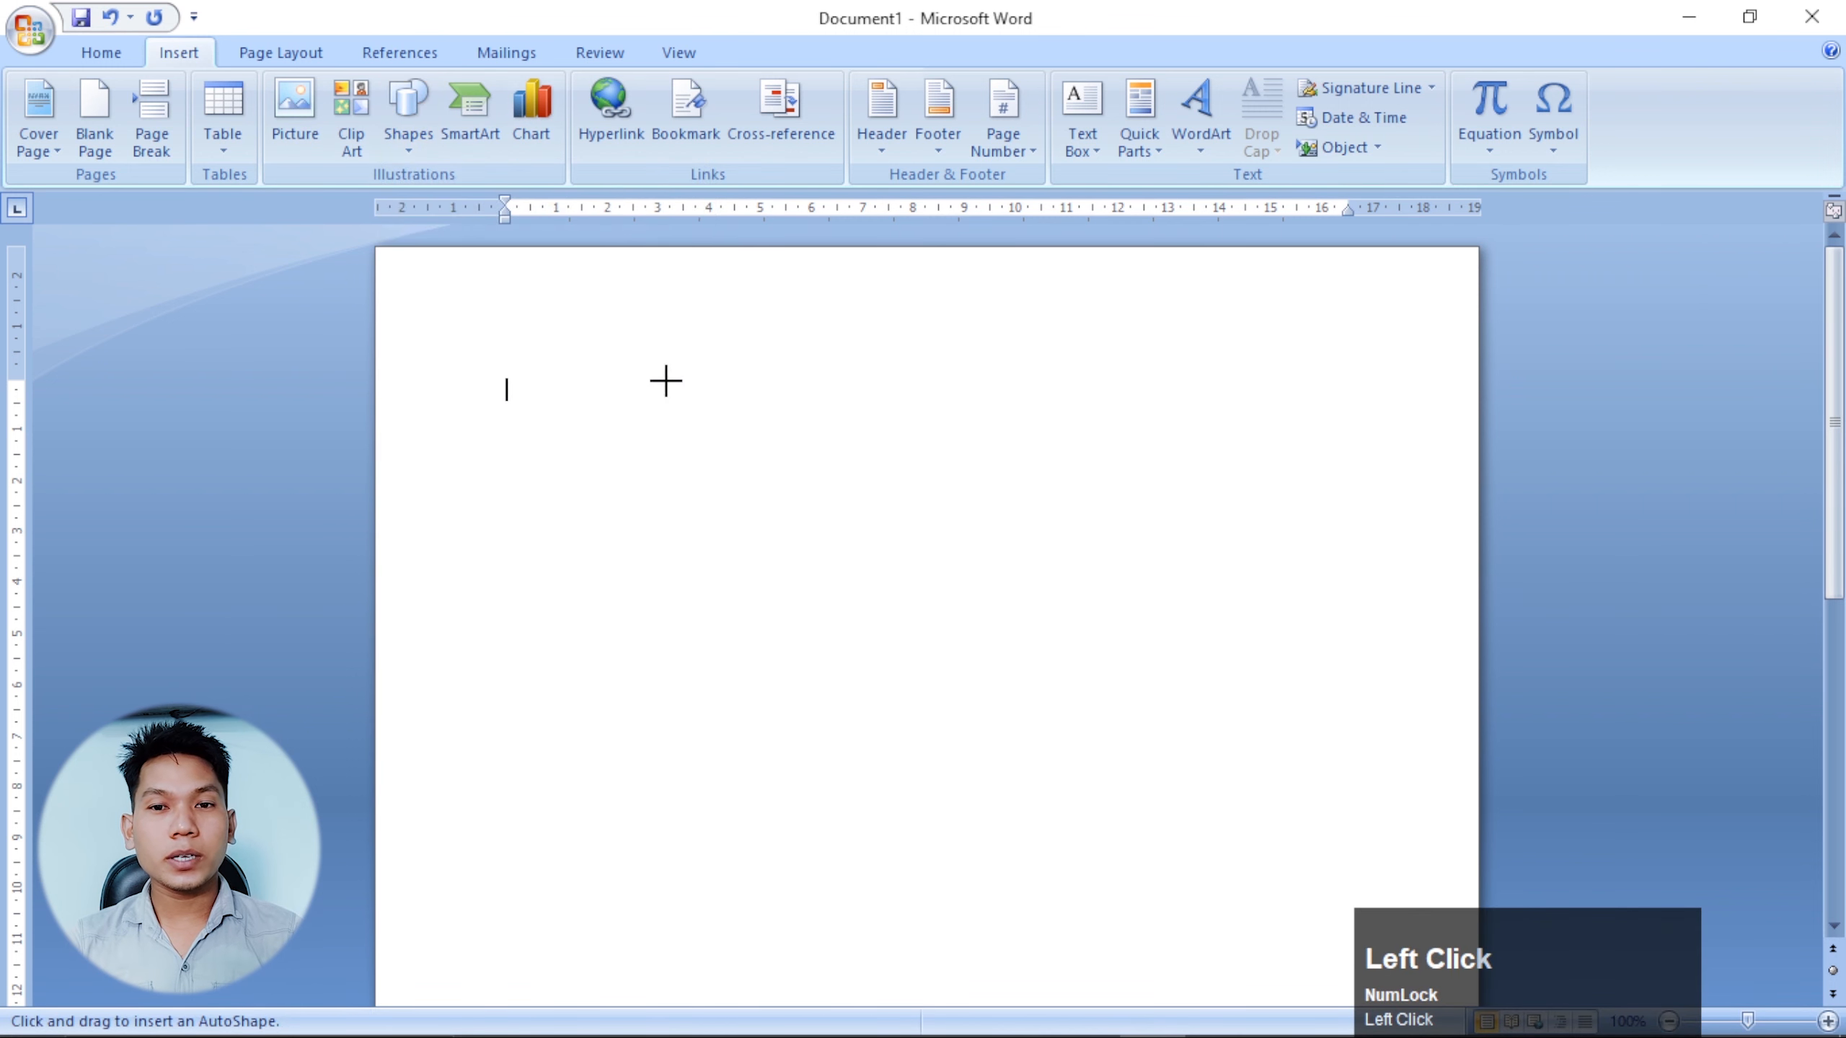
{"action": "mouse_move", "coordinate": [599, 359]}
{"action": "left_mouse_down"}
{"action": "mouse_move", "coordinate": [927, 544]}
{"action": "mouse_move", "coordinate": [1163, 605]}
{"action": "mouse_move", "coordinate": [1234, 717]}
{"action": "left_mouse_up"}
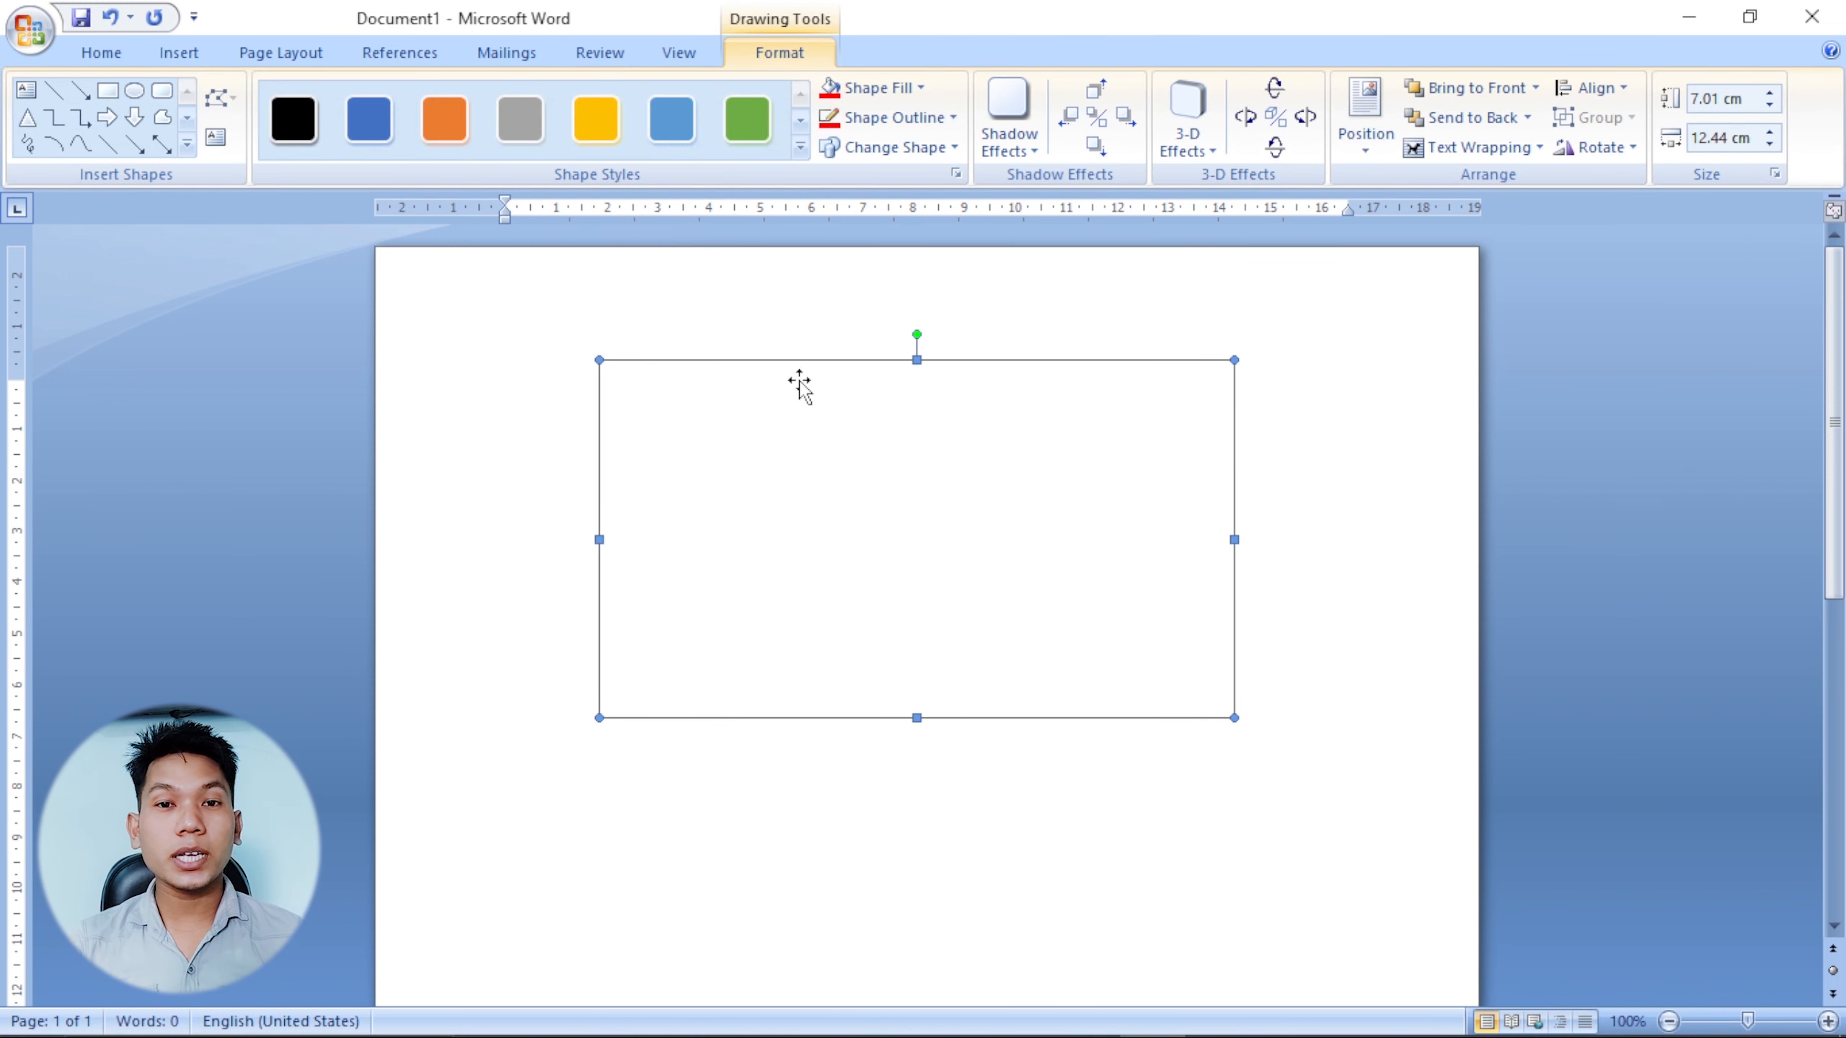
{"action": "left_click", "coordinate": [803, 156]}
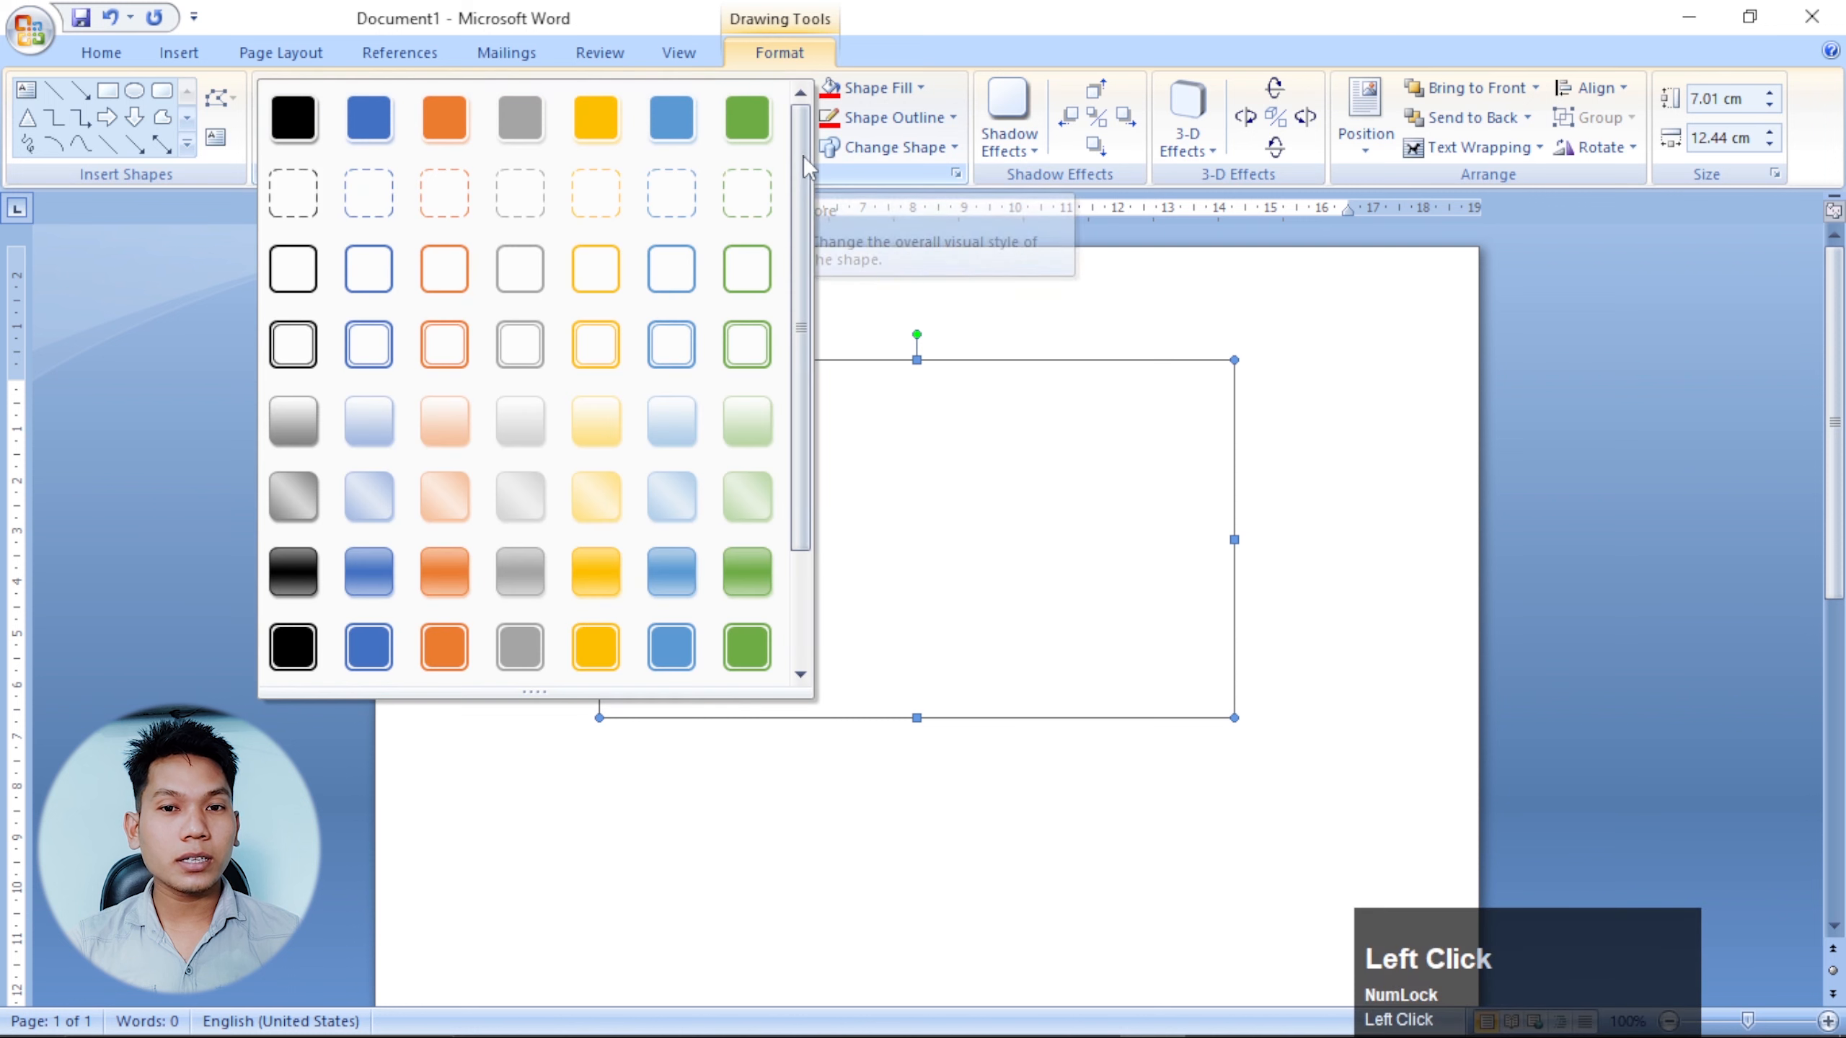
{"action": "left_click", "coordinate": [296, 342]}
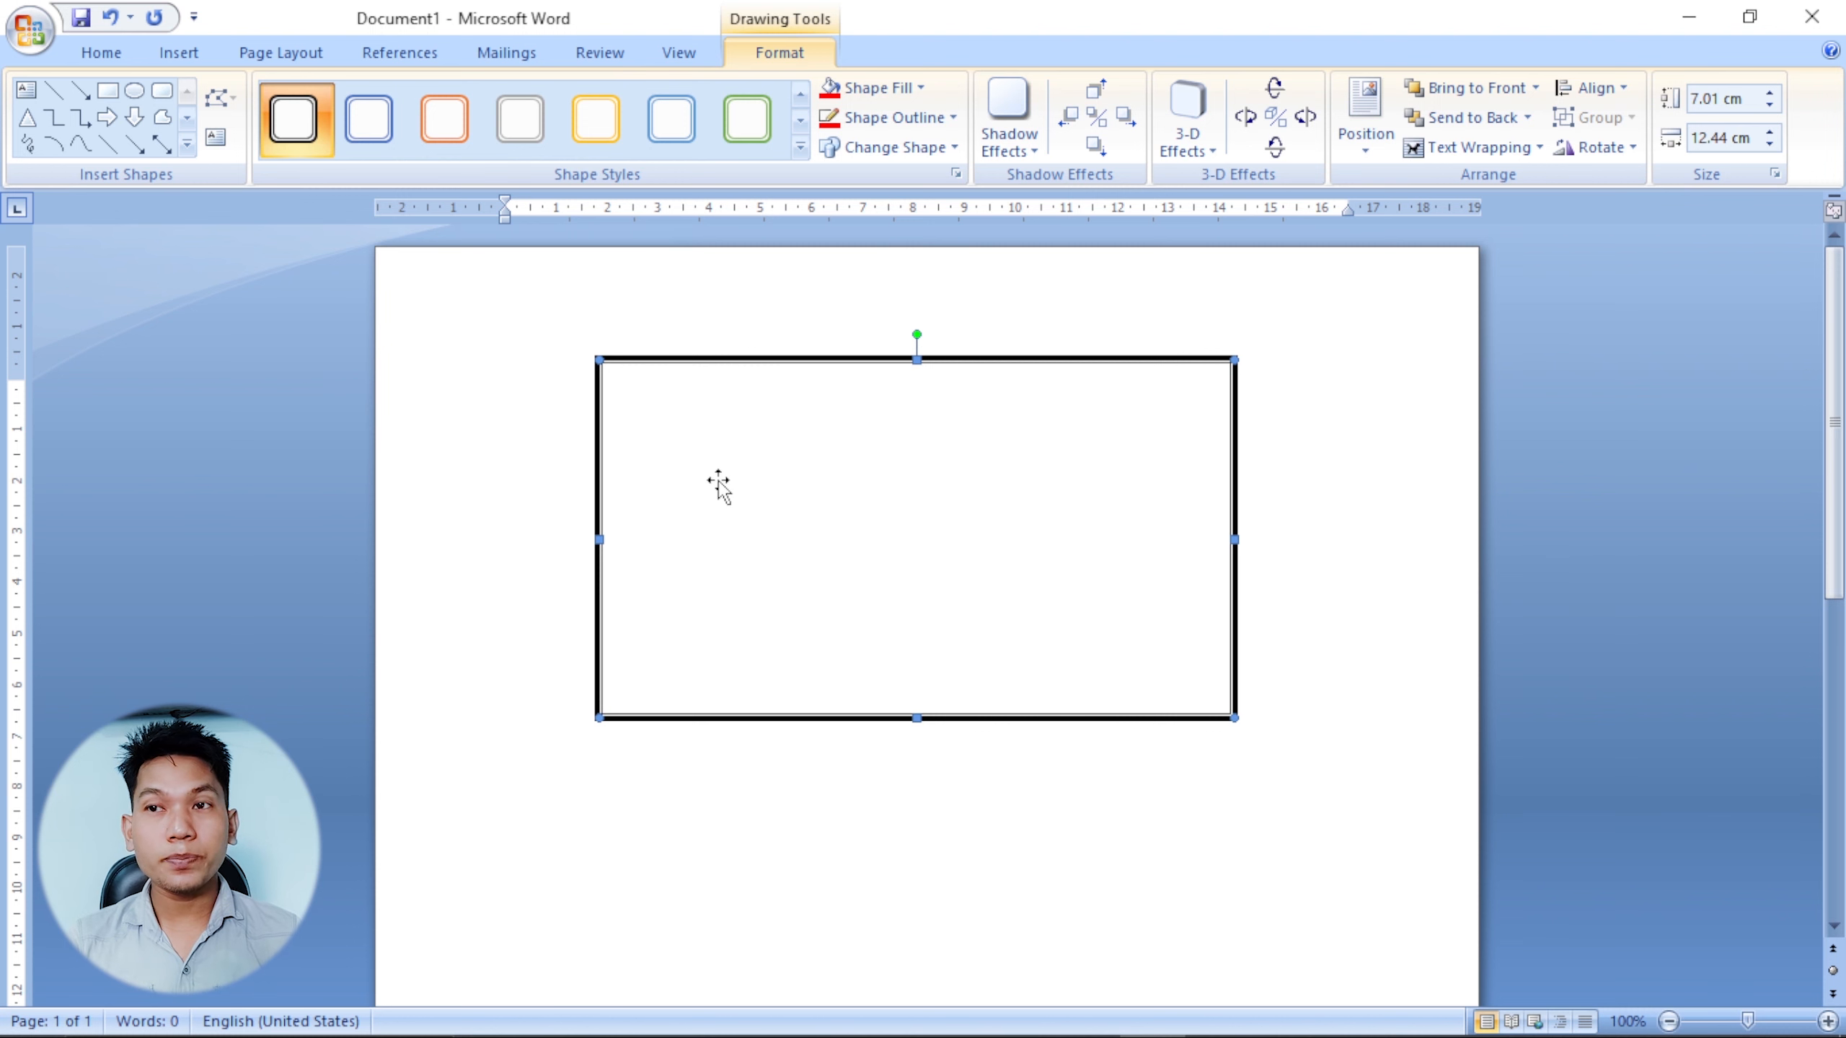
Add the text "Kotahi Training Center" inside the double-outlined rectangle.
{"action": "right_click", "coordinate": [803, 422]}
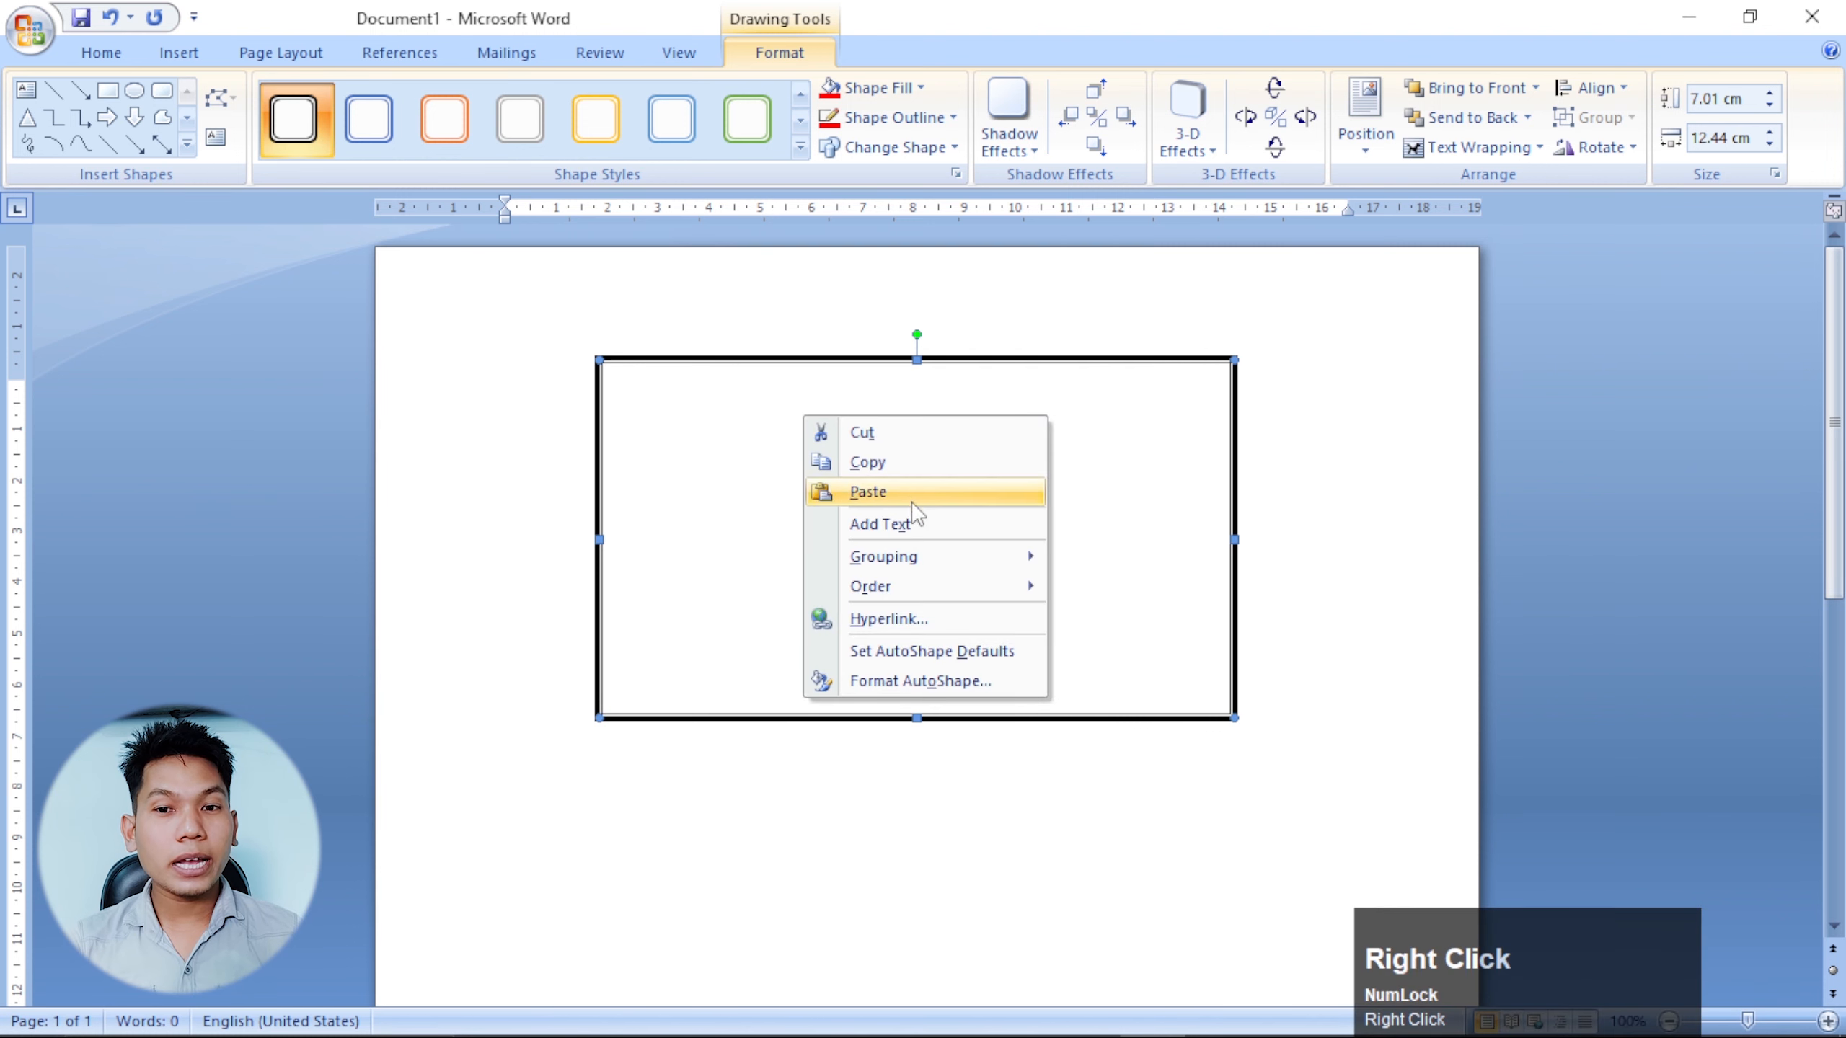
{"action": "left_click", "coordinate": [896, 532]}
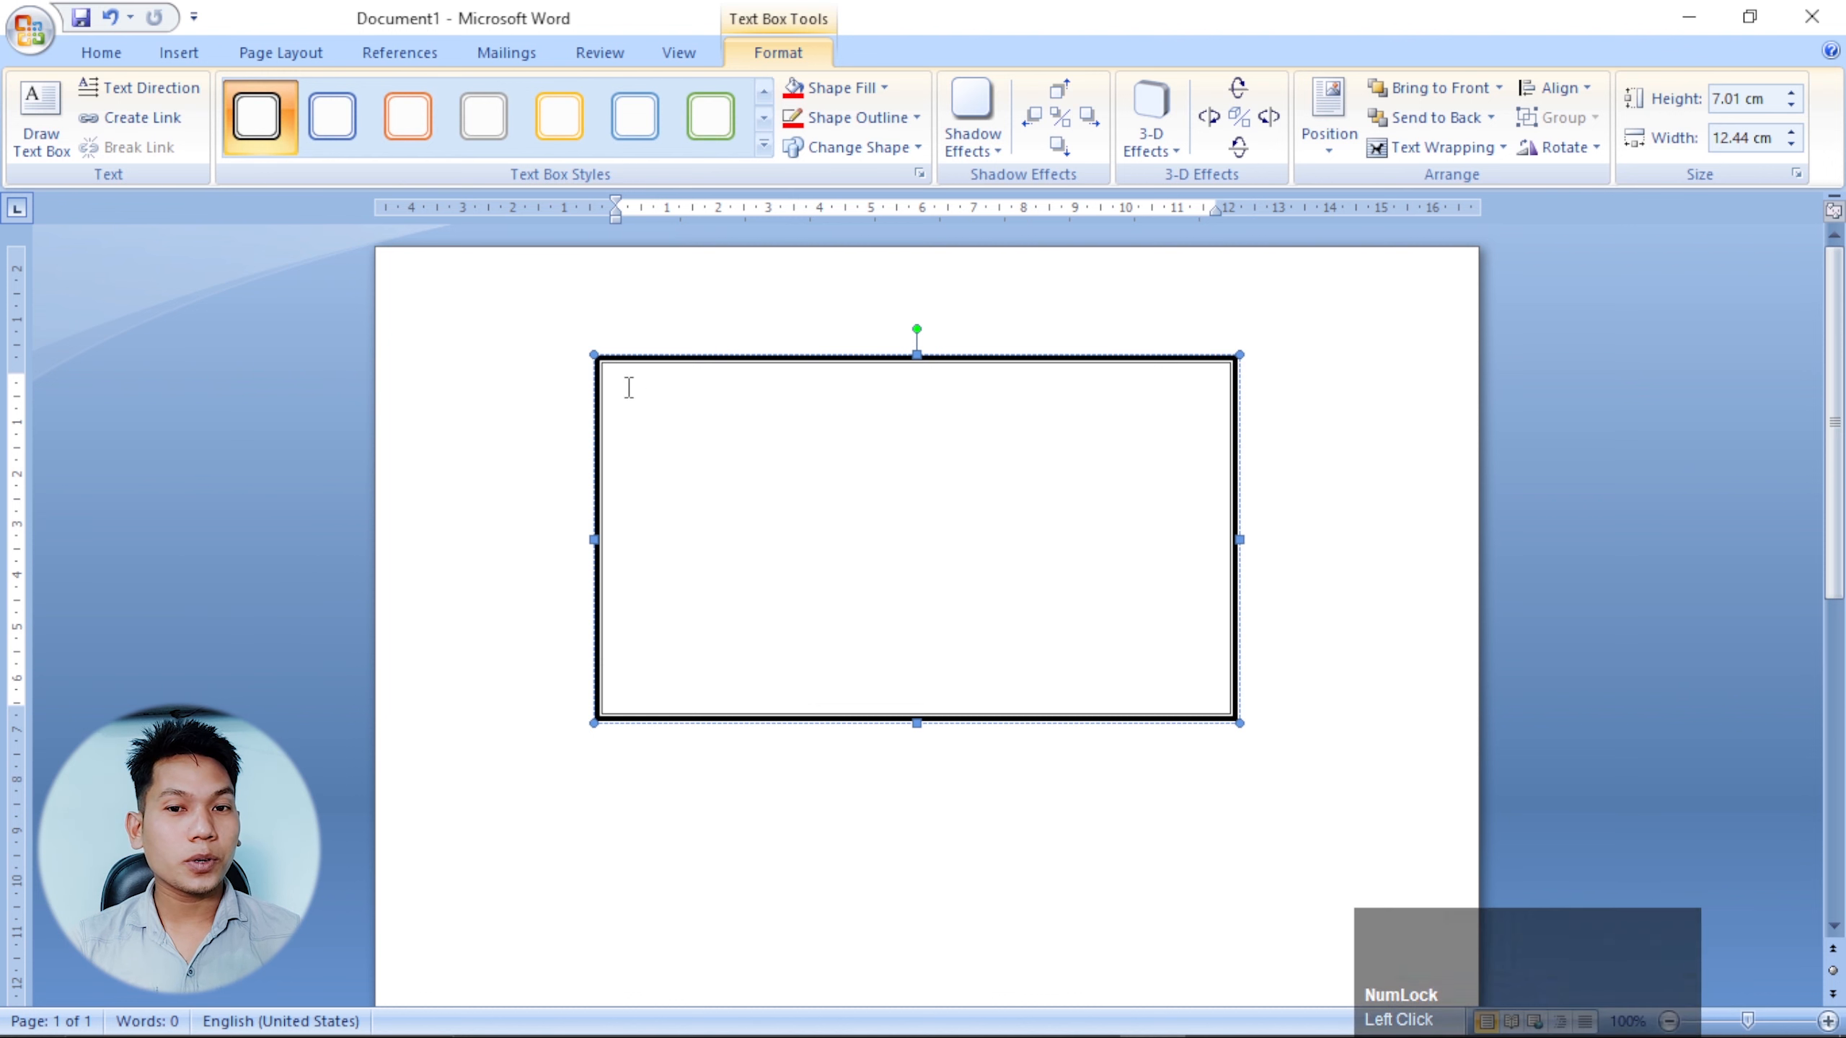
{"action": "scroll", "coordinate": [642, 404], "scroll_direction": "up", "scroll_amount": 2, "text": "ctrl"}
{"action": "scroll", "coordinate": [643, 404], "scroll_direction": "up", "scroll_amount": 1, "text": "ctrl"}
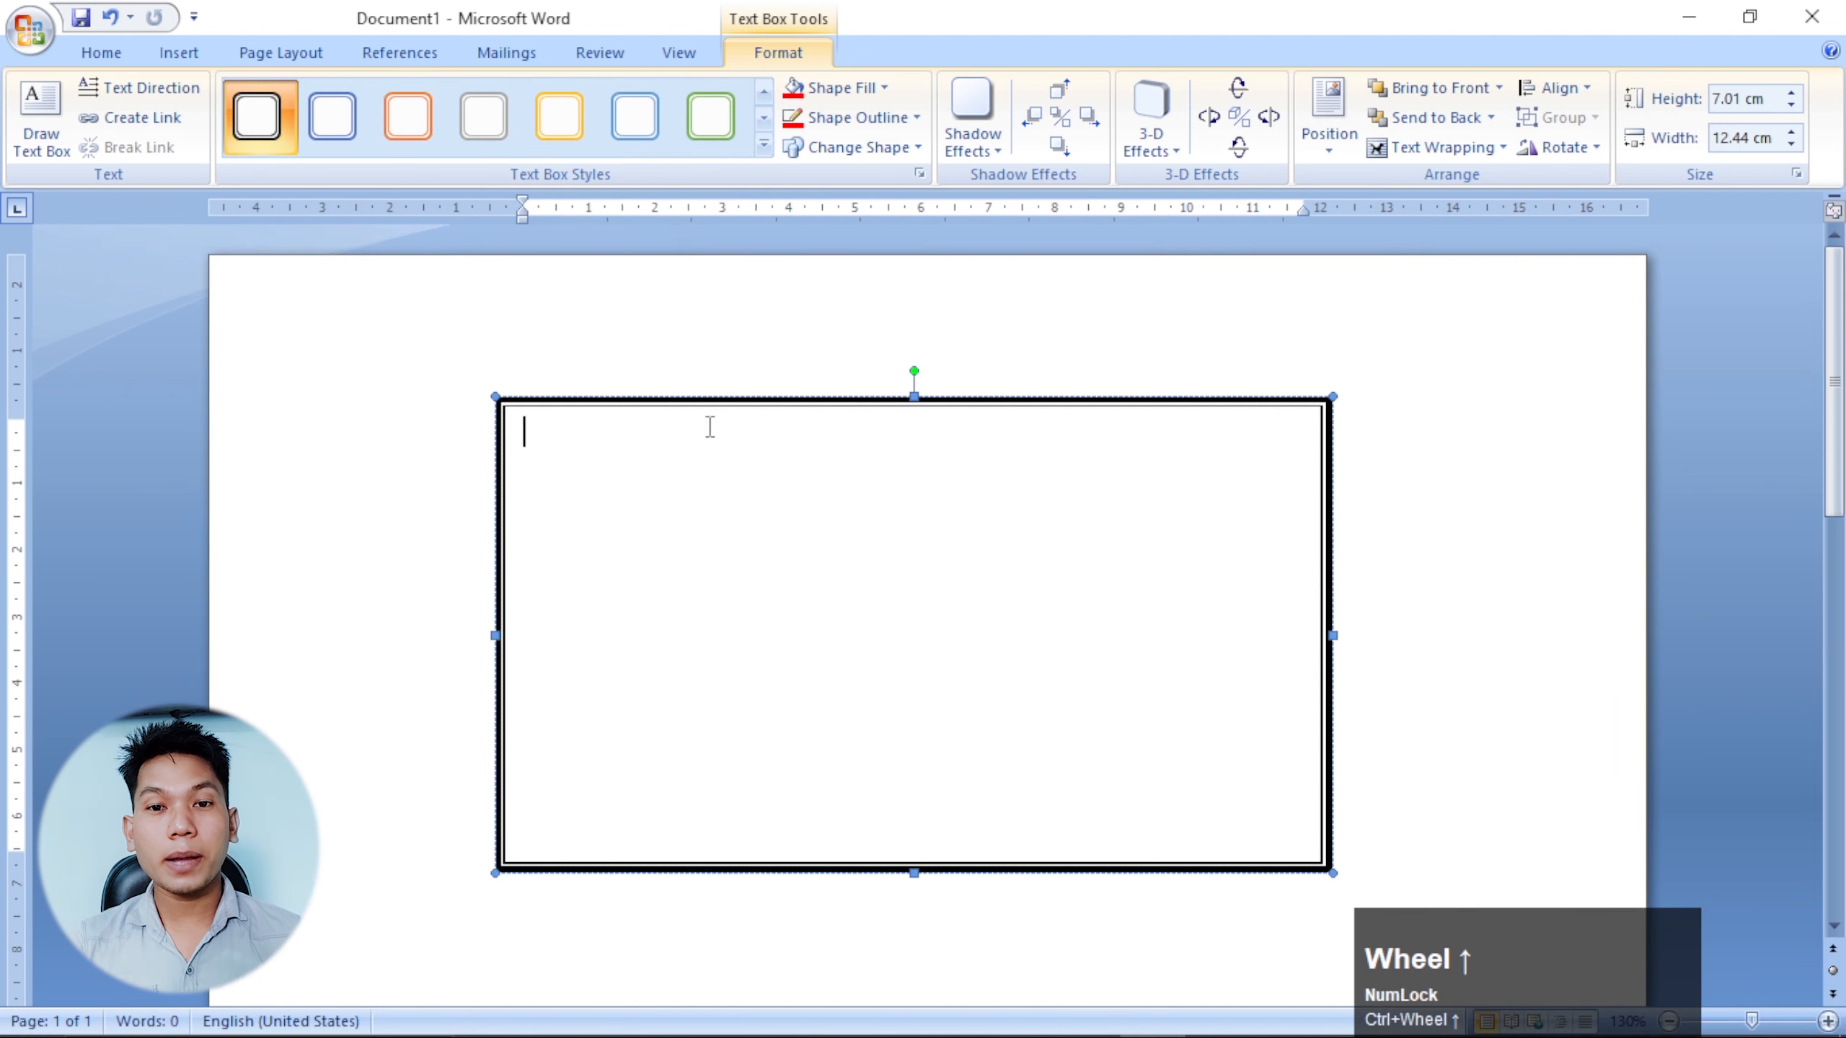
{"action": "type", "text": "KOtahi trainig "}
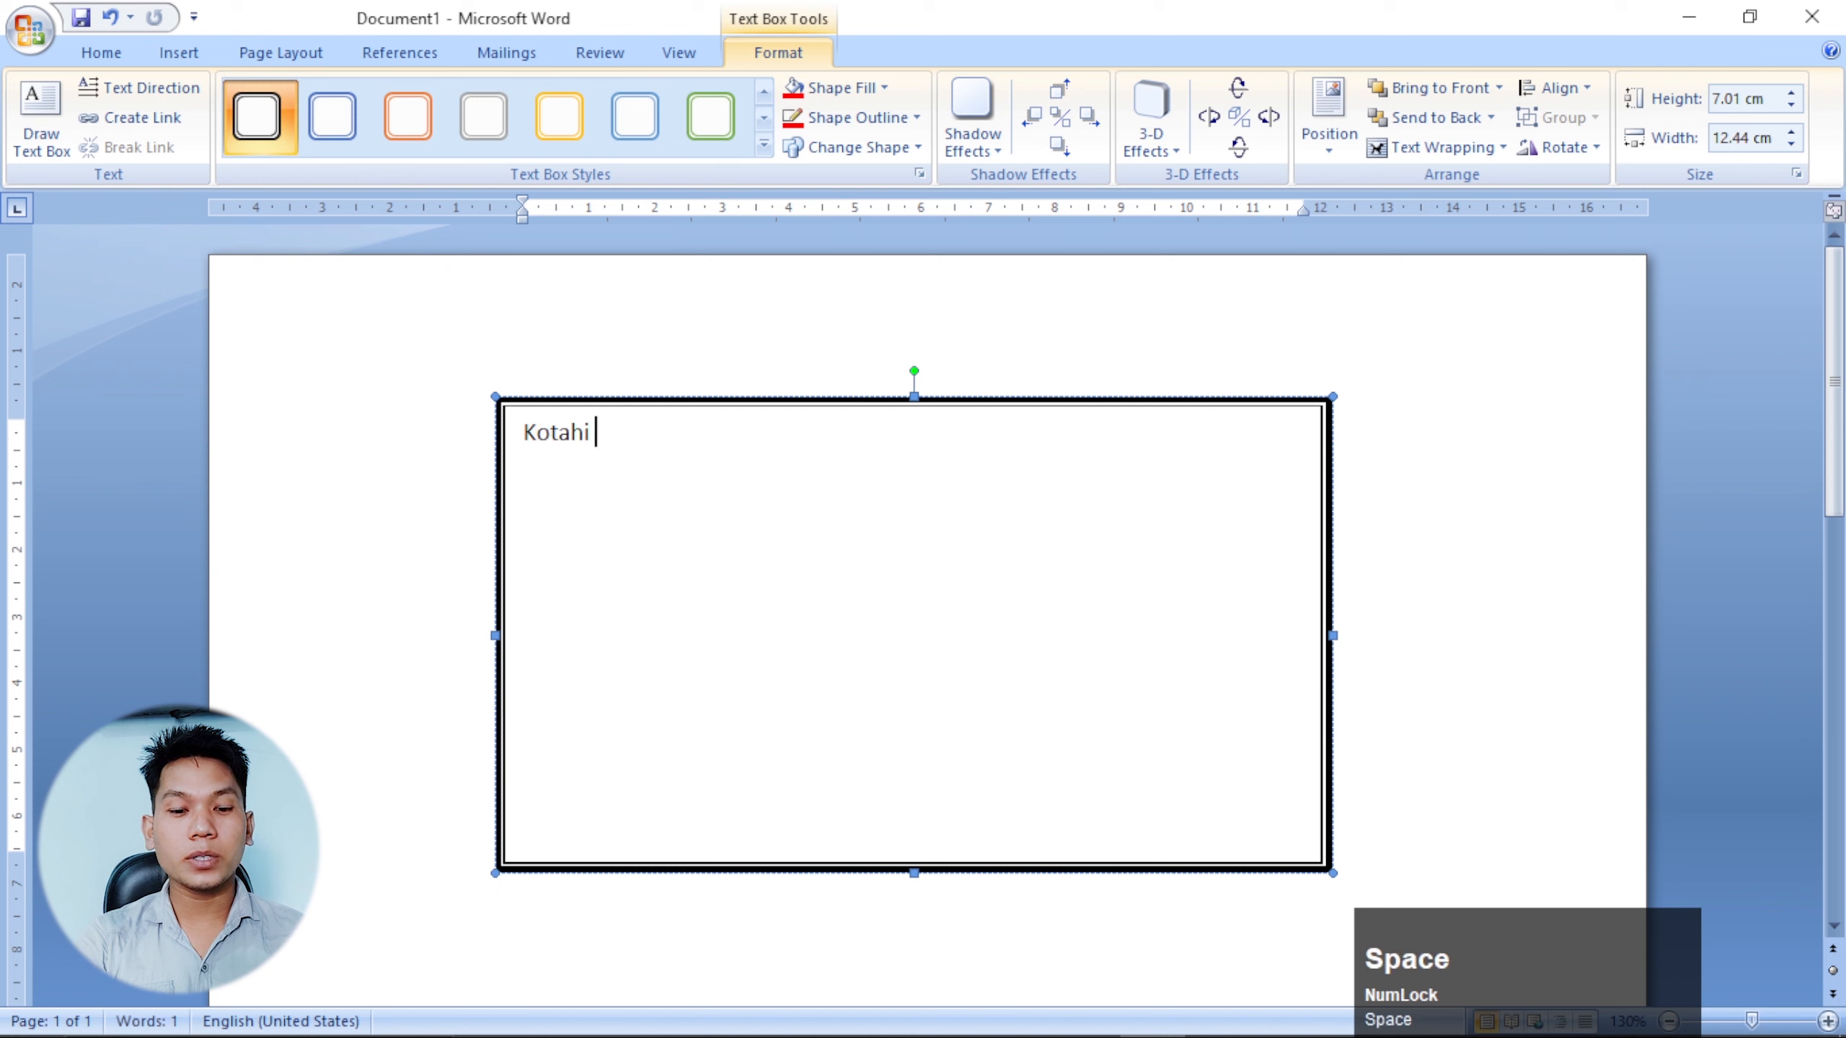
{"action": "type", "text": "Con"}
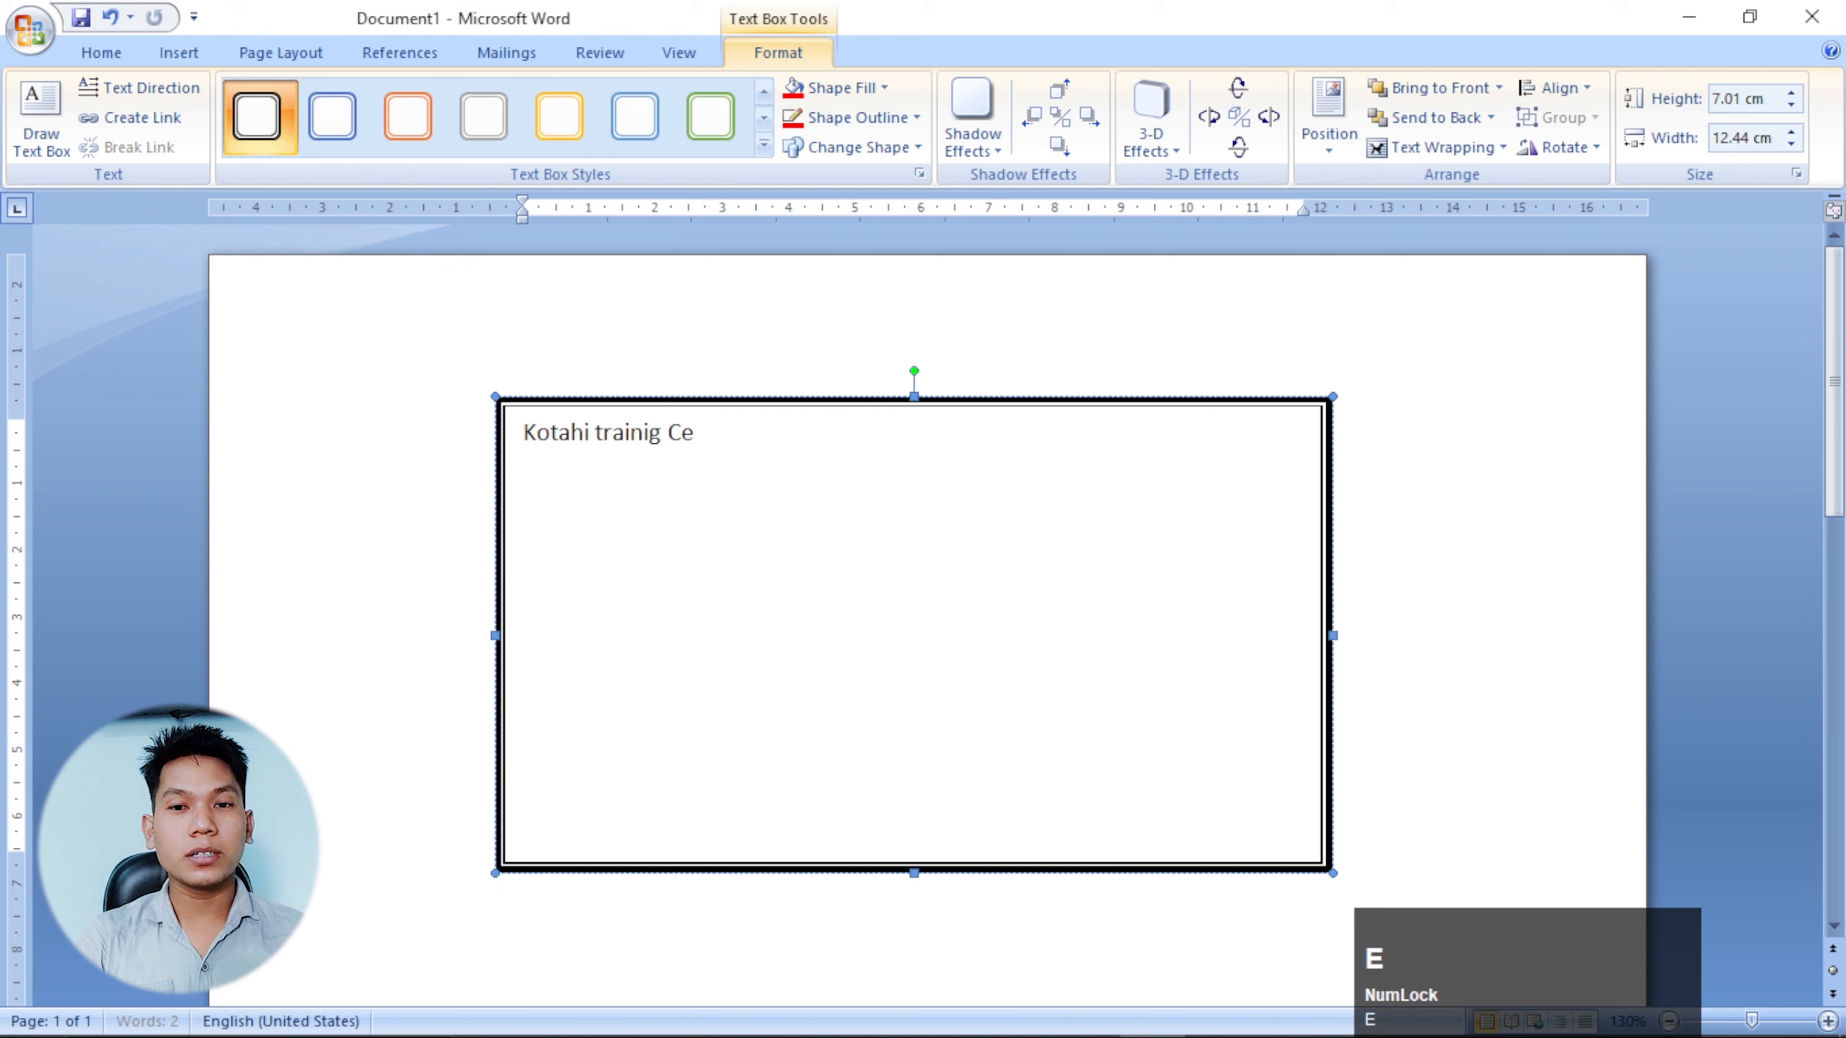
{"action": "key", "text": "BackSpace"}
{"action": "key", "text": "BackSpace"}
{"action": "key", "text": "BackSpace"}
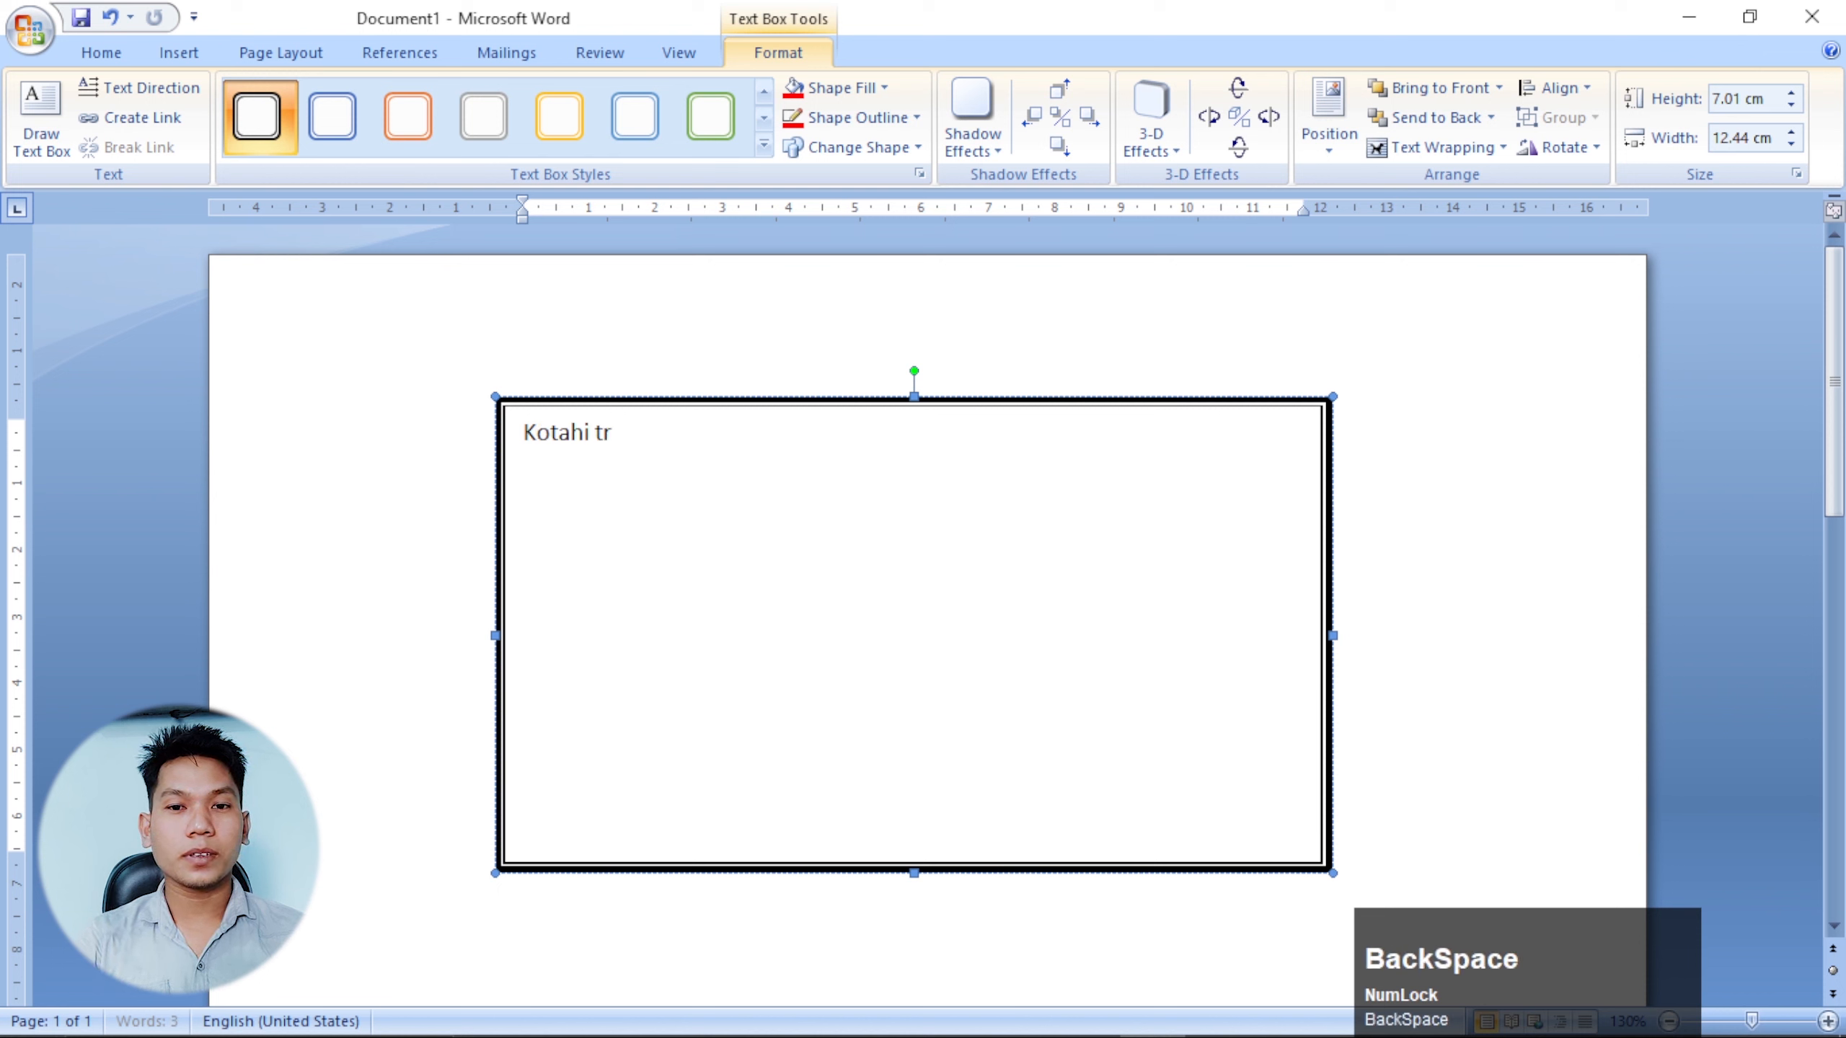
{"action": "type", "text": "Trainig c"}
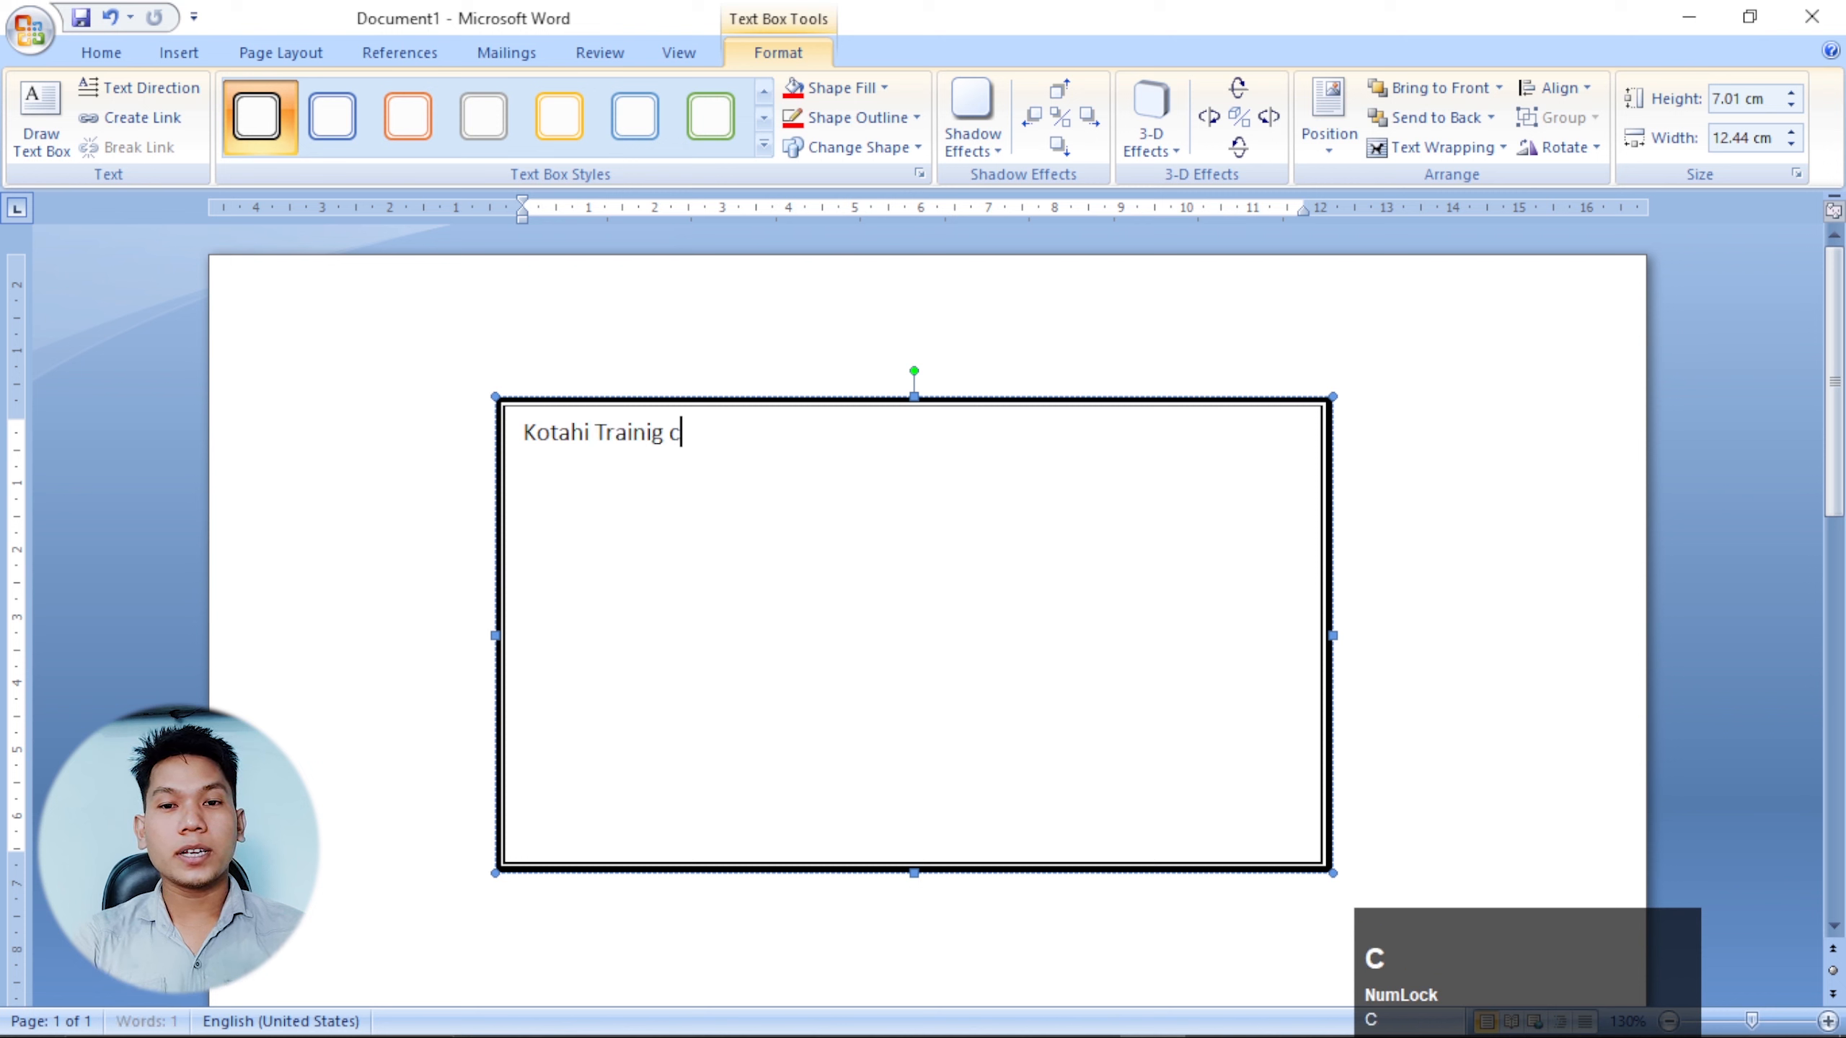
{"action": "key", "text": "BackSpace"}
{"action": "key", "text": "BackSpace"}
{"action": "key", "text": "BackSpace"}
{"action": "type", "text": "ng Center"}
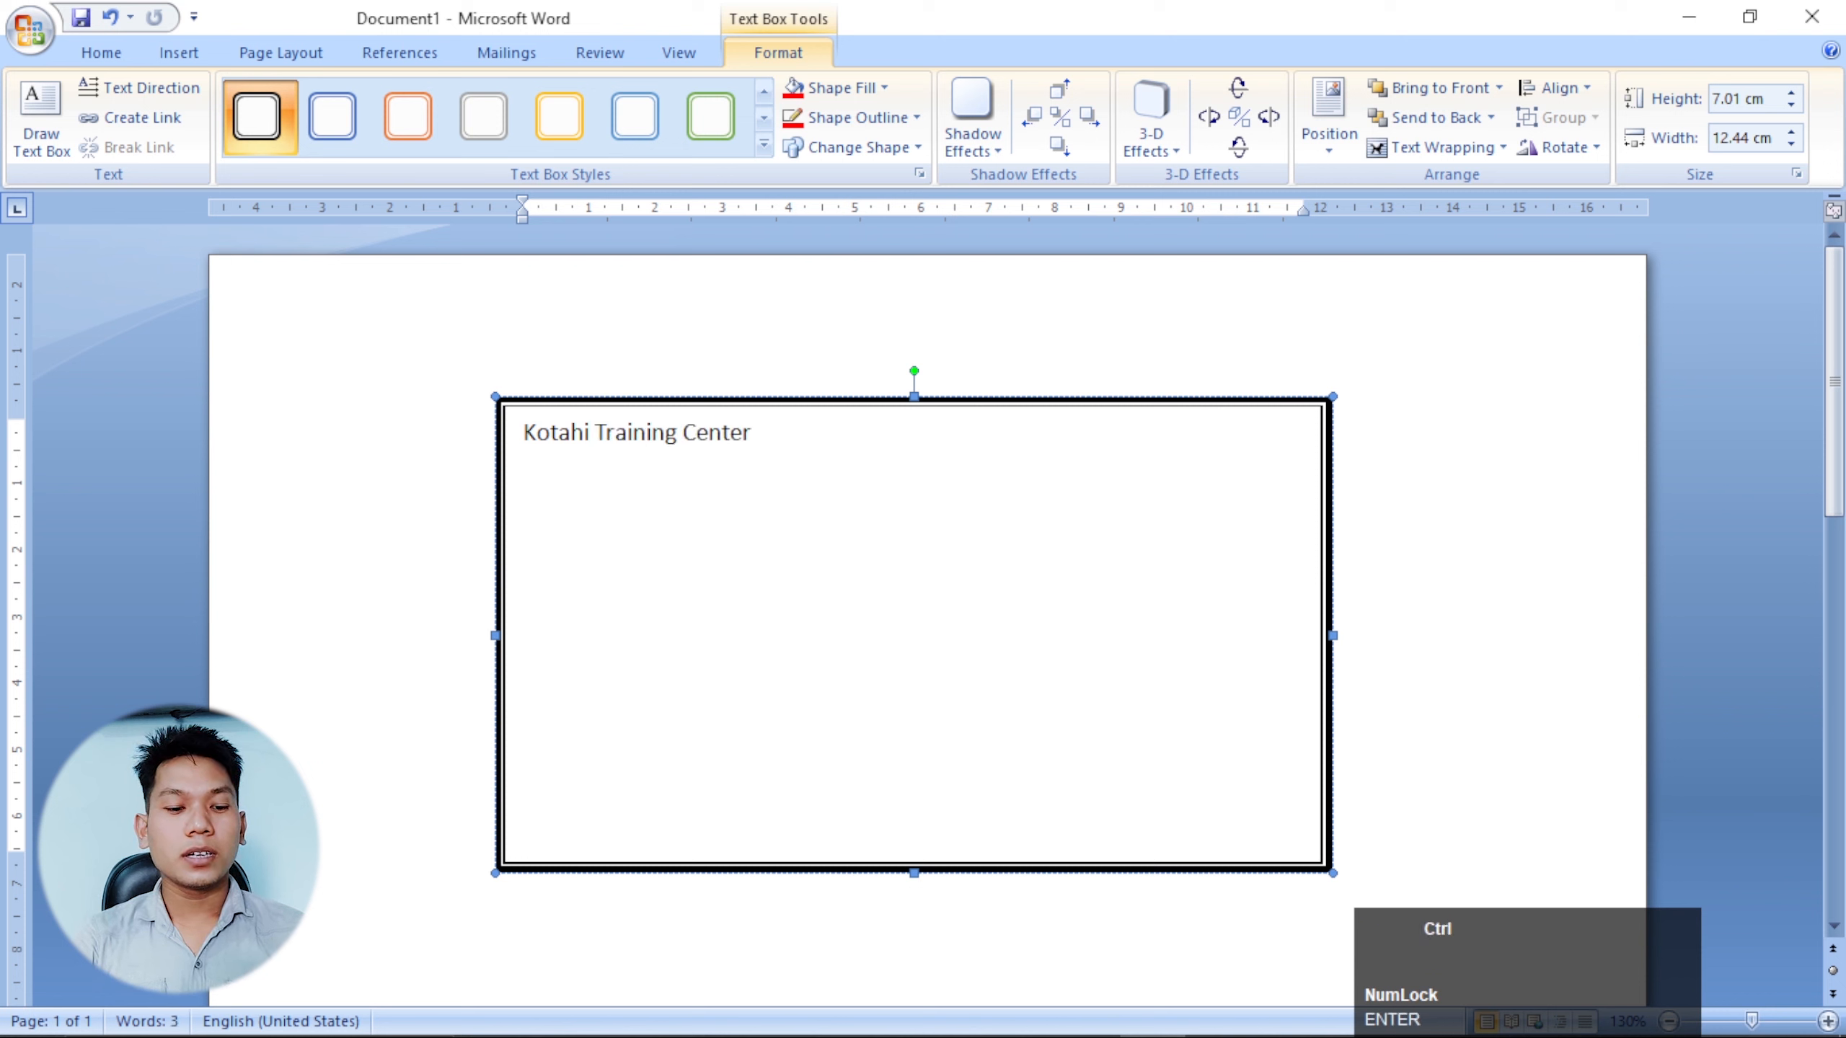
Enlarge all the text inside the rectangle by five font size steps and centre it horizontally.
{"action": "key", "text": "ctrl+a"}
{"action": "key", "text": "ctrl+shift+period"}
{"action": "key", "text": "ctrl+shift+period"}
{"action": "key", "text": "ctrl+shift+period"}
{"action": "key", "text": "ctrl+shift+period"}
{"action": "key", "text": "ctrl+shift+period"}
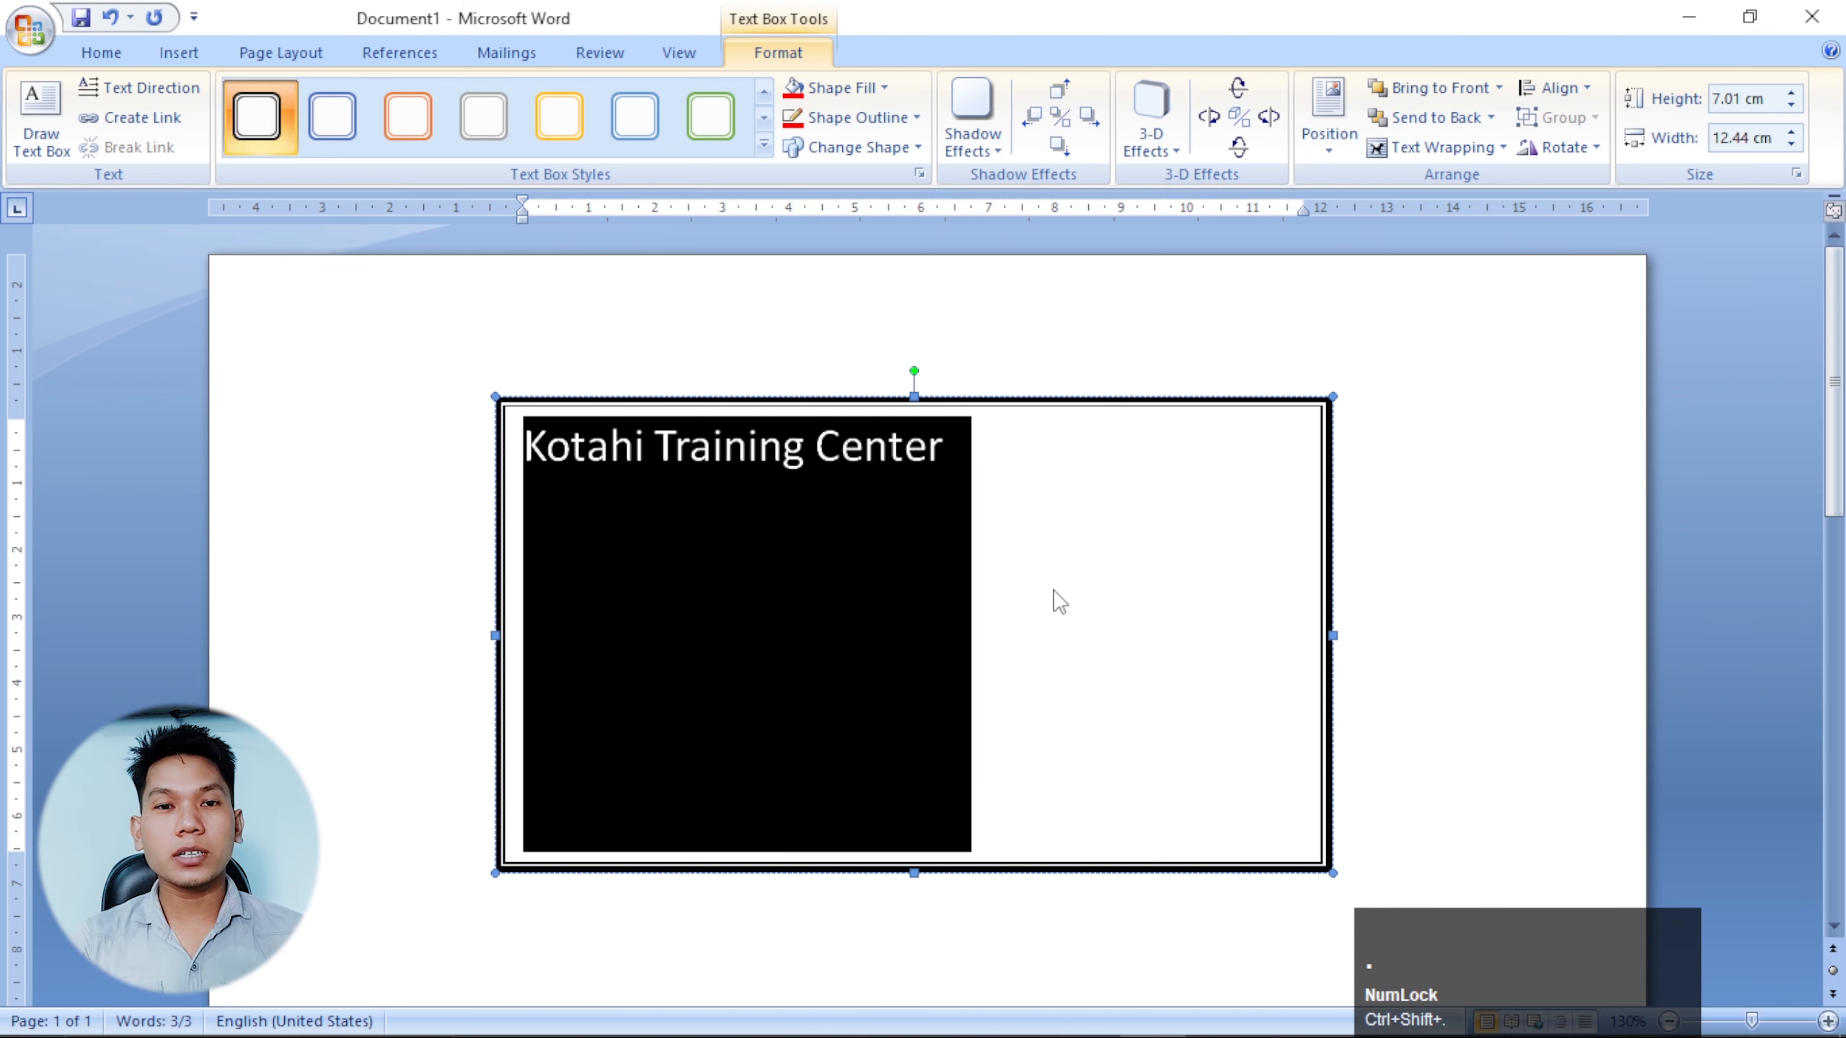
{"action": "key", "text": "ctrl+e"}
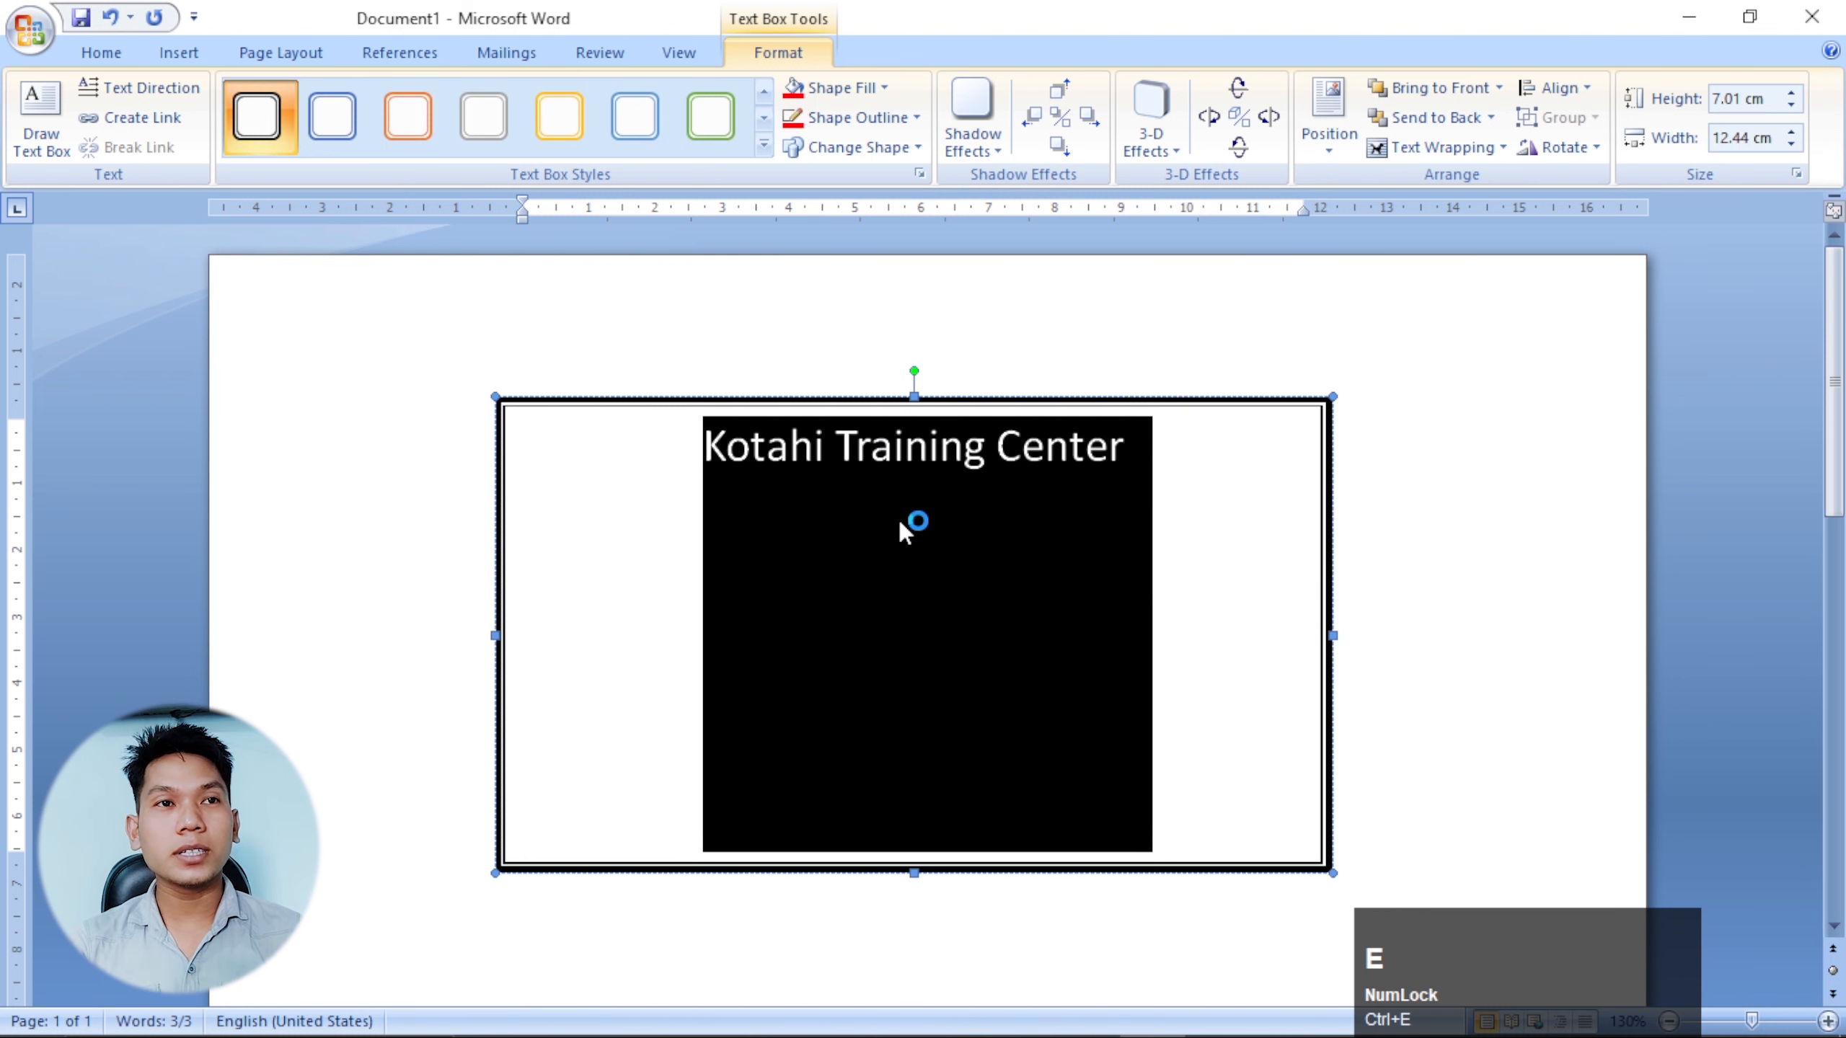
{"action": "left_click", "coordinate": [1125, 457]}
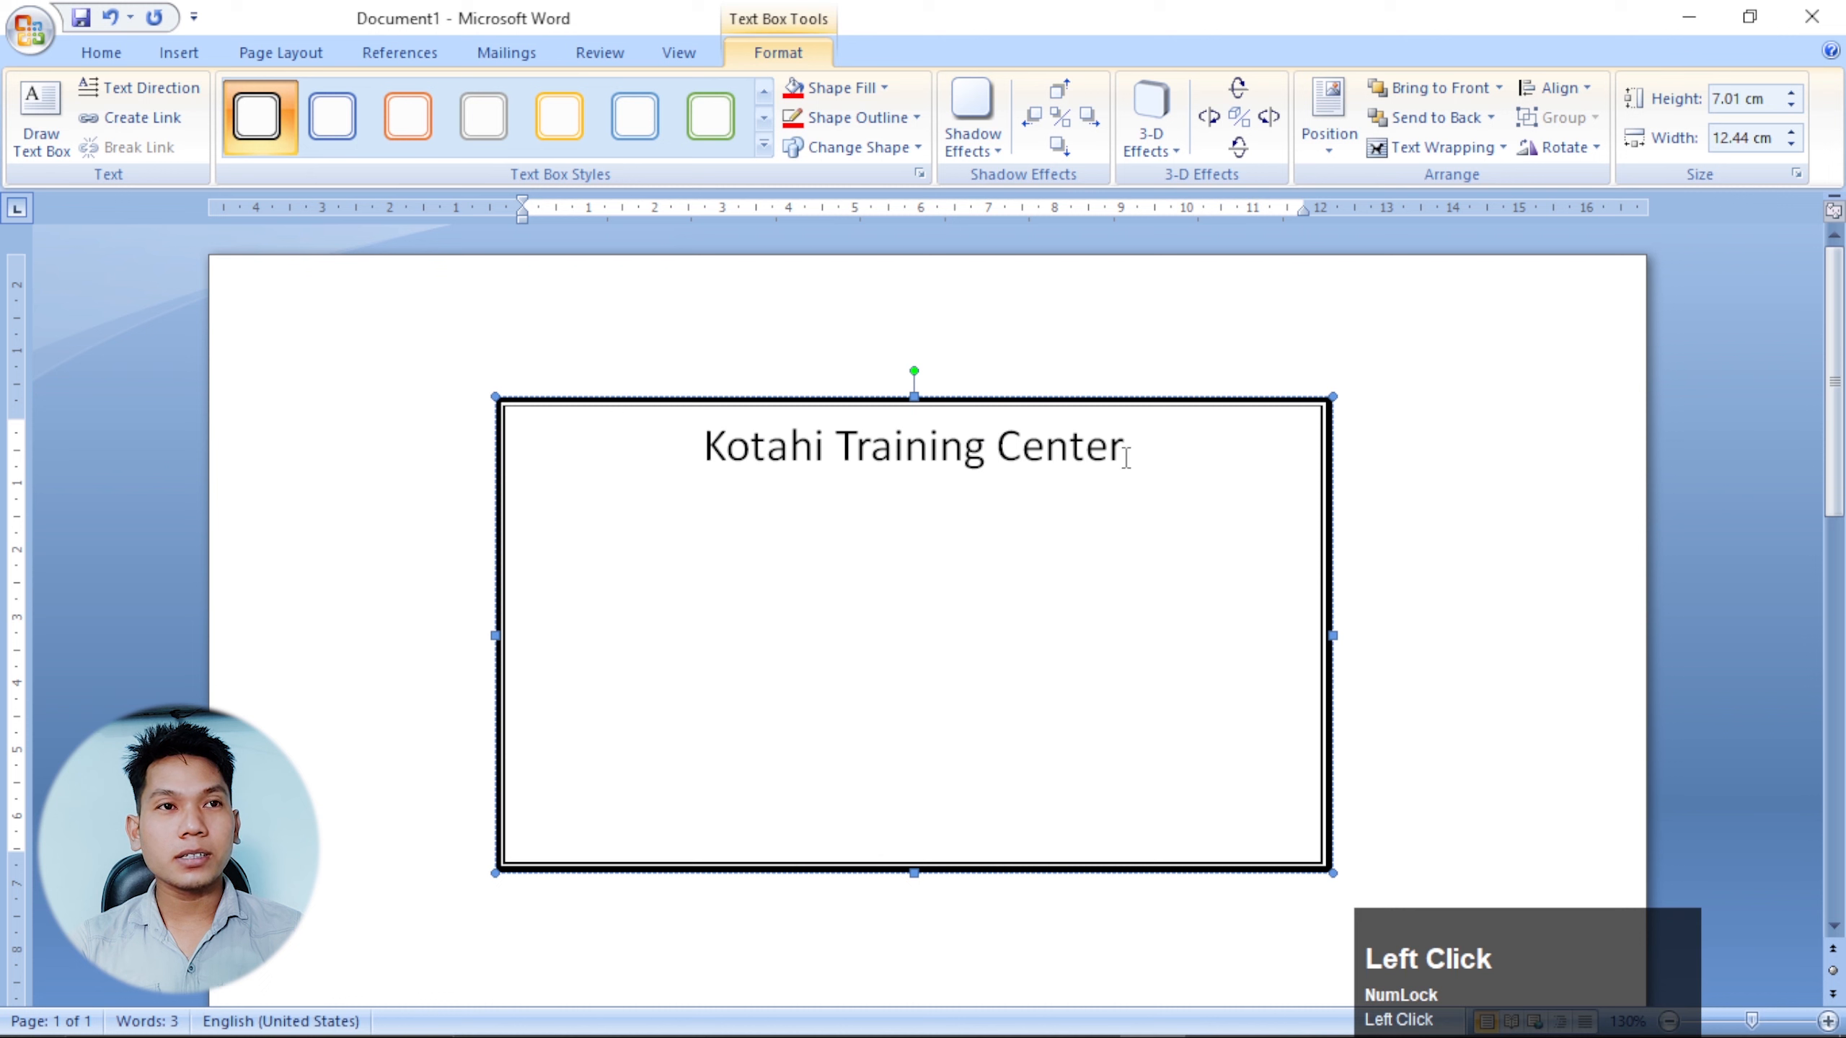